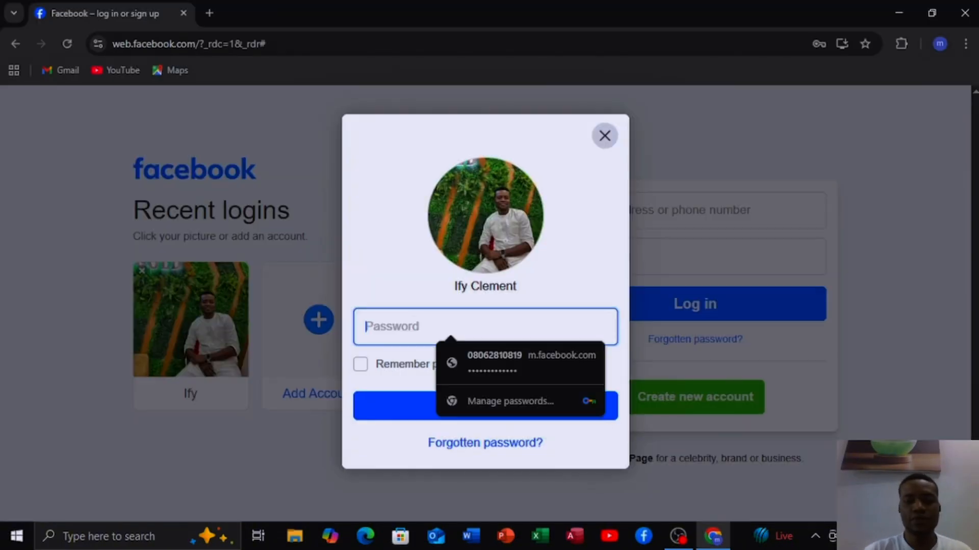
Enter the account password for the chosen recent login and log in to Facebook
{"action": "type", "text": "•••••"}
{"action": "key", "text": "Return"}
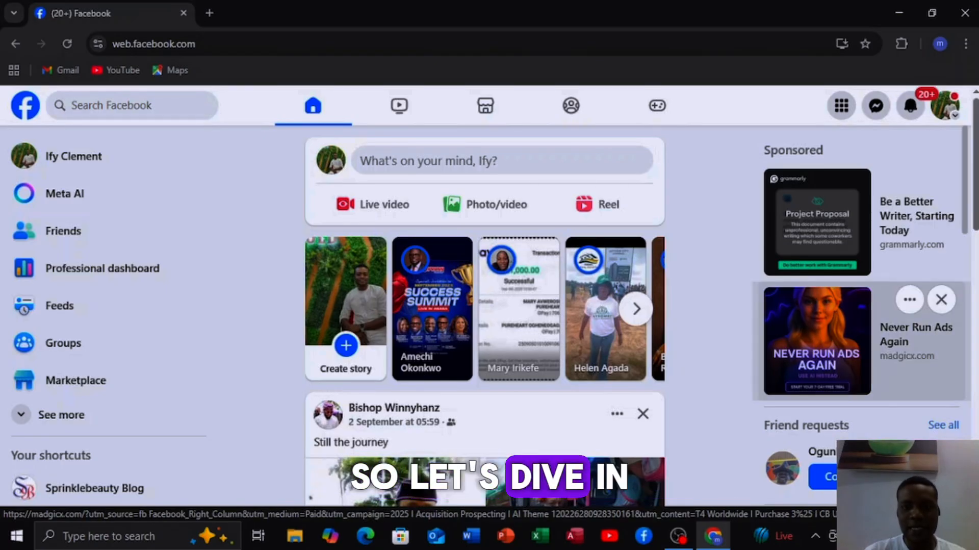
Open the Earth Foria Properties Ltd Page from the list of Pages you manage
{"action": "left_click", "coordinate": [842, 106]}
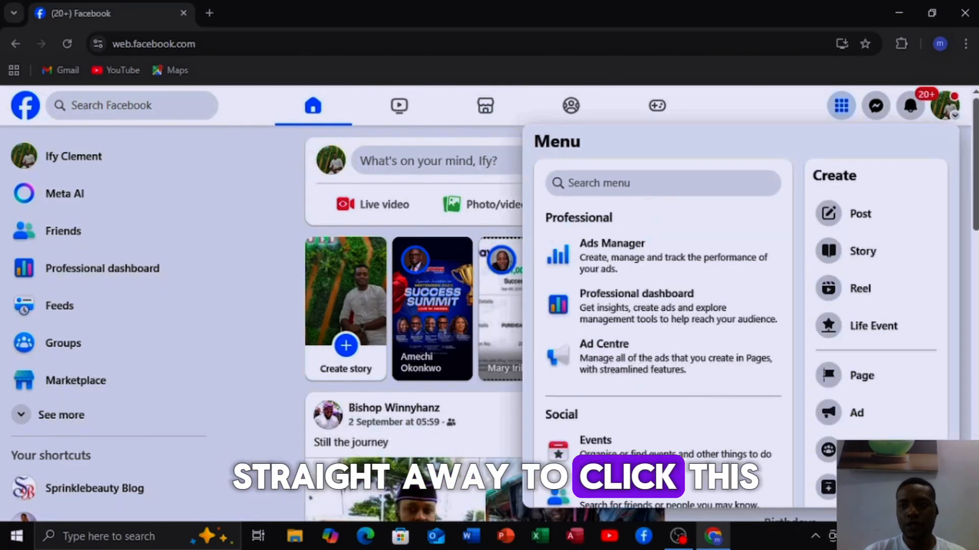
{"action": "scroll", "coordinate": [663, 377], "scroll_direction": "down", "scroll_amount": 5}
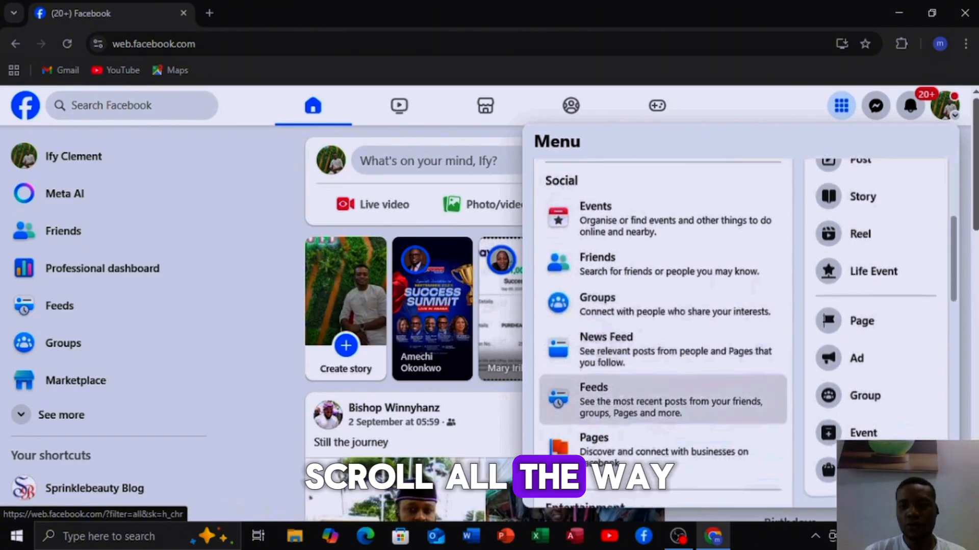
{"action": "scroll", "coordinate": [663, 388], "scroll_direction": "down", "scroll_amount": 4}
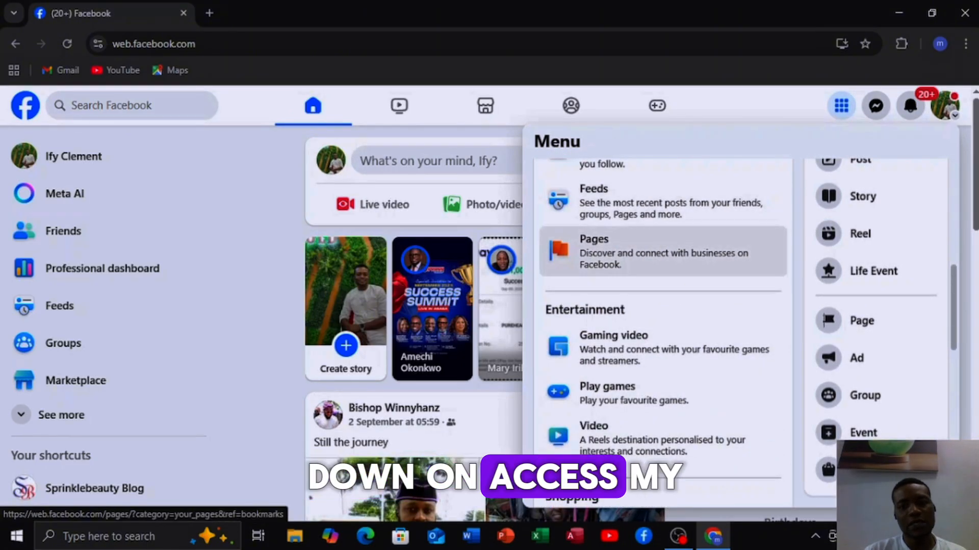
{"action": "left_click", "coordinate": [663, 251]}
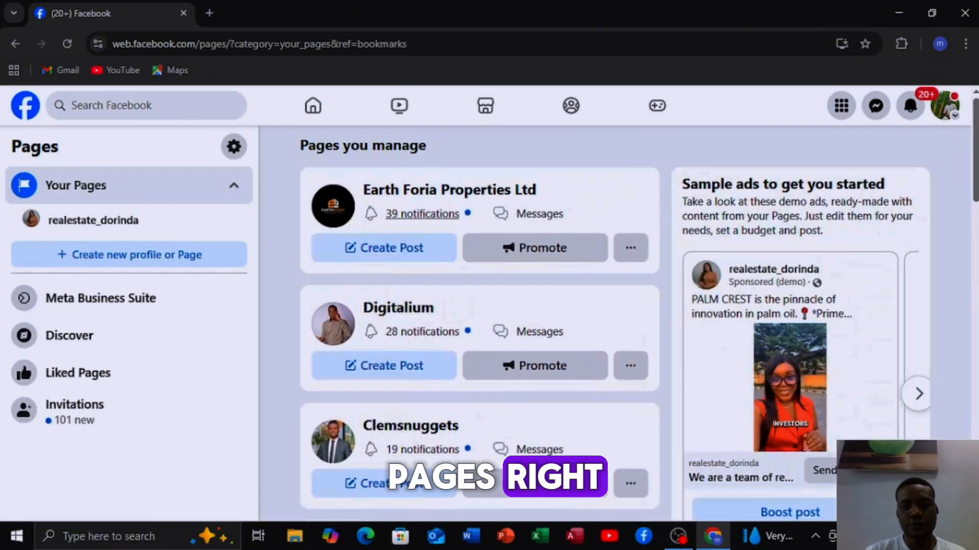
{"action": "left_click", "coordinate": [448, 190]}
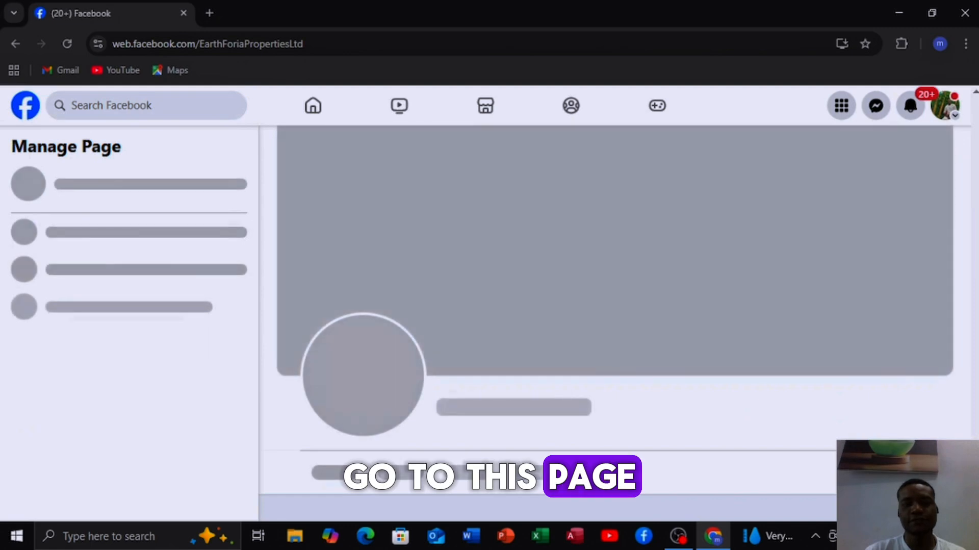
Switch into the Earth Foria Properties Ltd Page to act as that Page
{"action": "scroll", "coordinate": [612, 255], "scroll_direction": "down", "scroll_amount": 5}
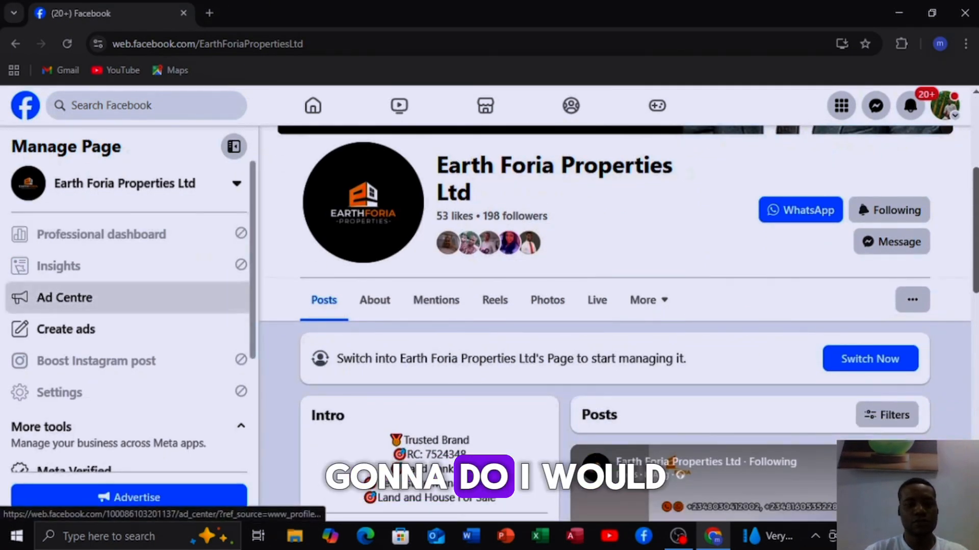
{"action": "scroll", "coordinate": [127, 306], "scroll_direction": "down", "scroll_amount": 3}
{"action": "left_click", "coordinate": [129, 435]}
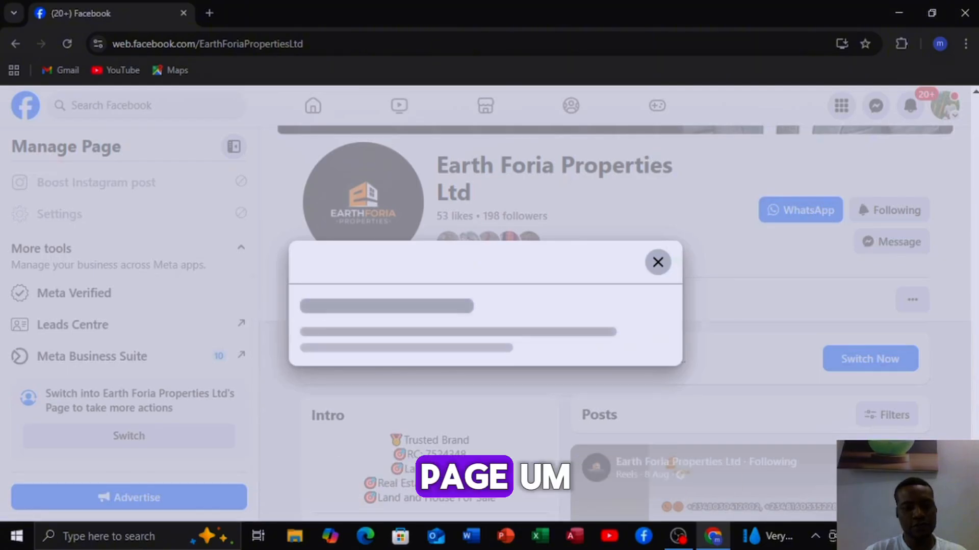
{"action": "left_click", "coordinate": [626, 368]}
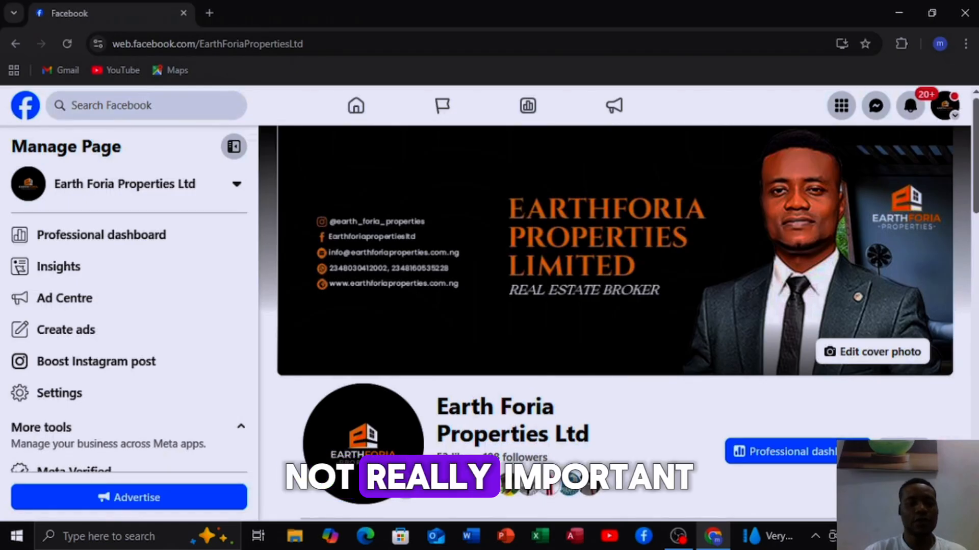
Open Meta Business Suite from the Page's management tools
{"action": "scroll", "coordinate": [615, 322], "scroll_direction": "down", "scroll_amount": 3}
{"action": "scroll", "coordinate": [128, 357], "scroll_direction": "down", "scroll_amount": 2}
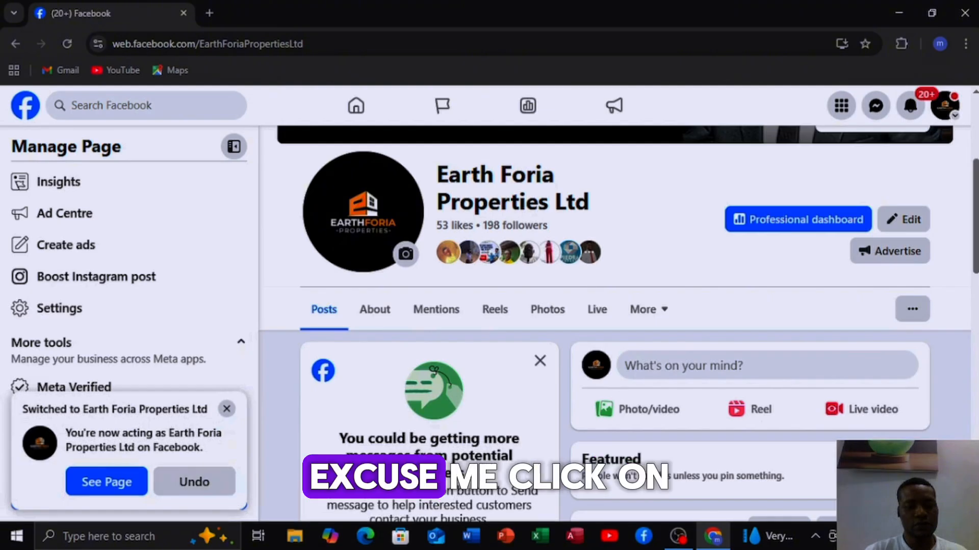
{"action": "left_click", "coordinate": [92, 450]}
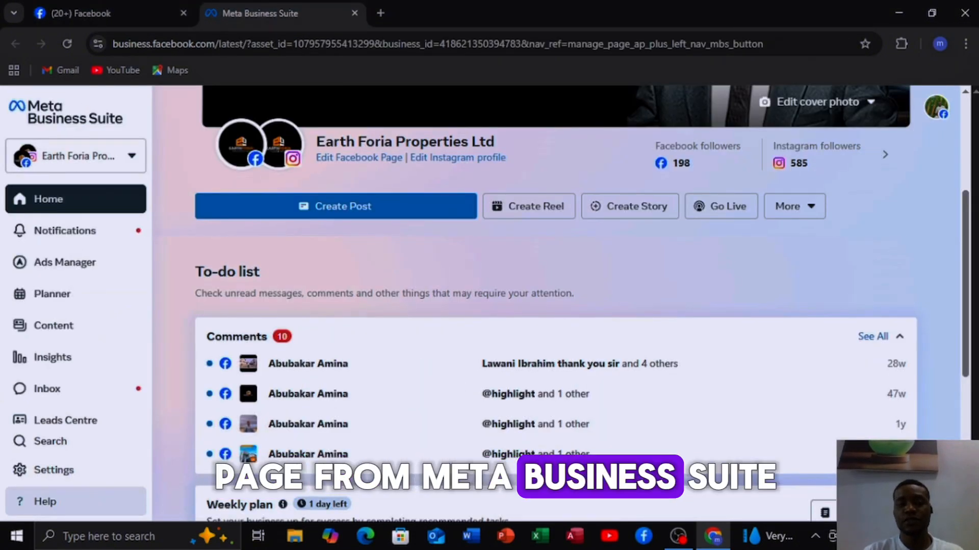
Look through the business portfolios available to switch between, then close the list without changing the current asset
{"action": "left_click", "coordinate": [75, 156]}
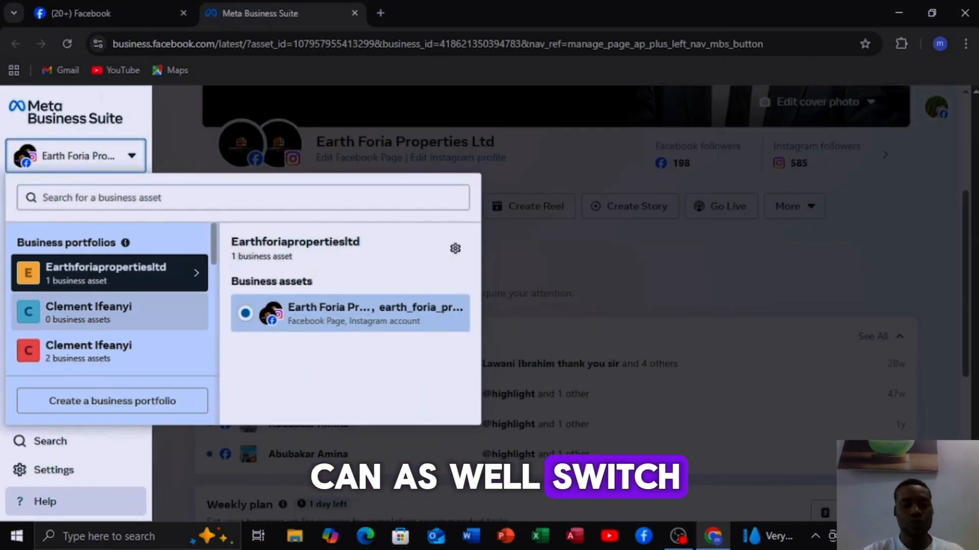
{"action": "scroll", "coordinate": [110, 285], "scroll_direction": "down", "scroll_amount": 4}
{"action": "scroll", "coordinate": [110, 286], "scroll_direction": "up", "scroll_amount": 3}
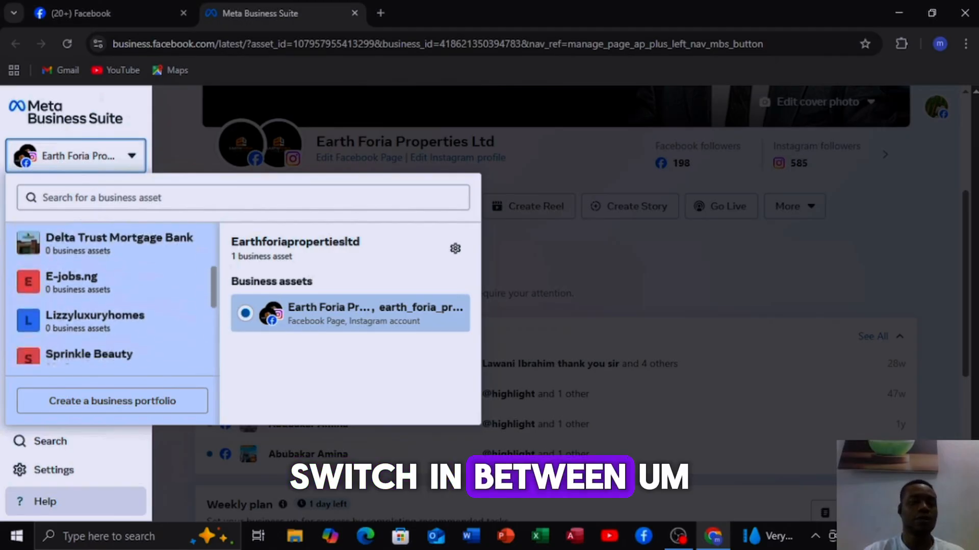
{"action": "scroll", "coordinate": [109, 286], "scroll_direction": "down", "scroll_amount": 3}
{"action": "scroll", "coordinate": [110, 285], "scroll_direction": "up", "scroll_amount": 6}
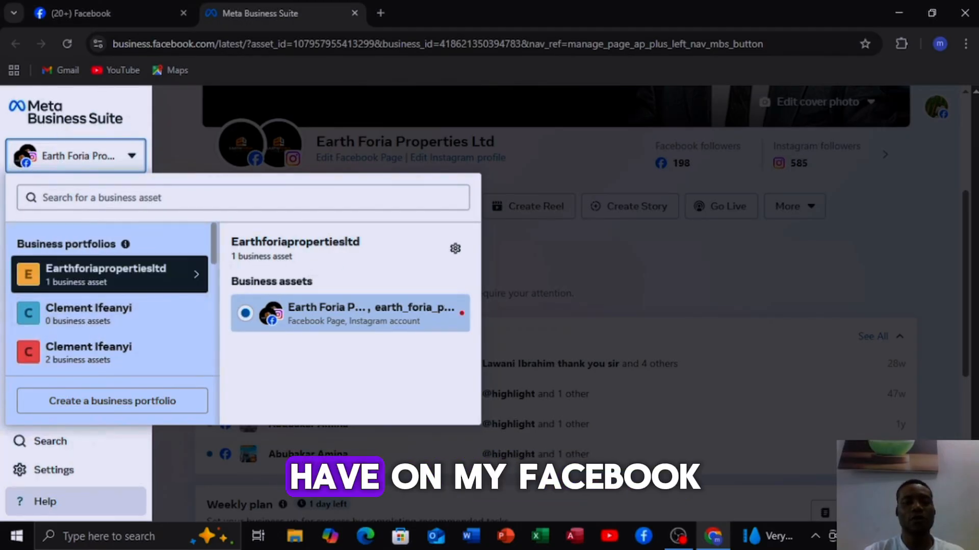
{"action": "key", "text": "Escape"}
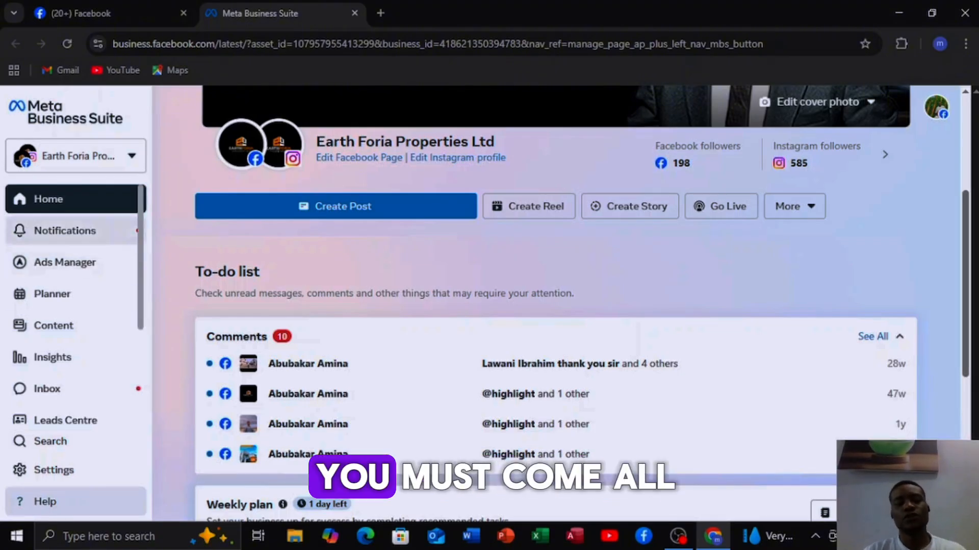
Open Ads Manager from the full set of Business Suite tools
{"action": "scroll", "coordinate": [71, 296], "scroll_direction": "down", "scroll_amount": 3}
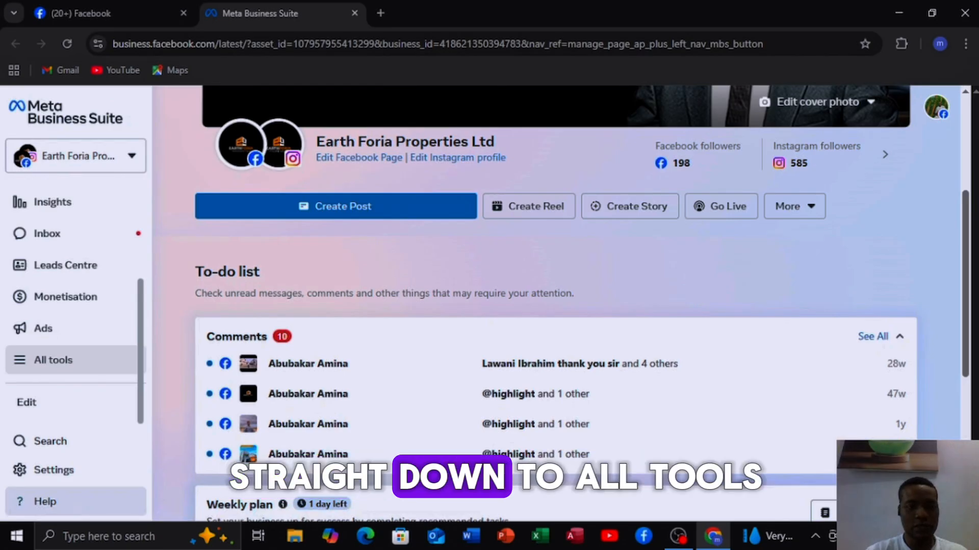
{"action": "left_click", "coordinate": [53, 360]}
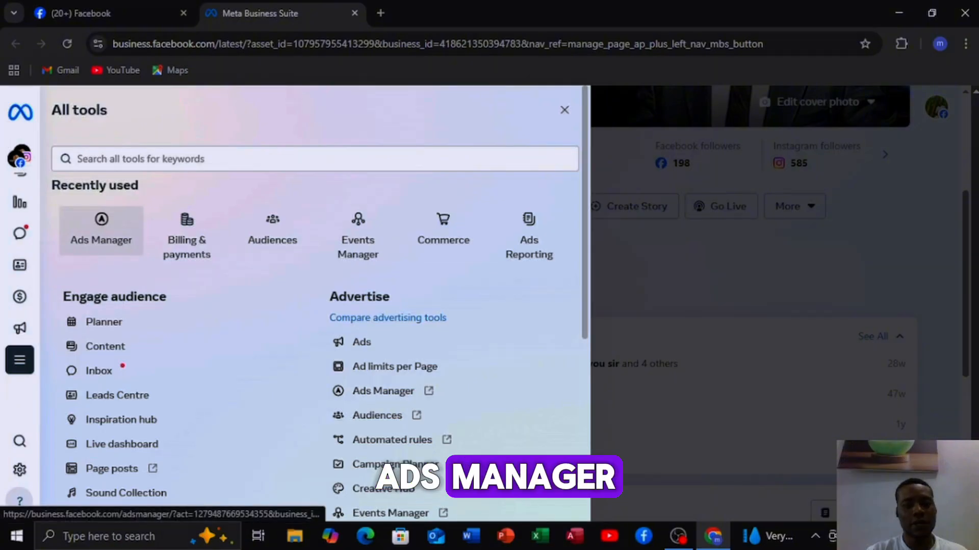
{"action": "left_click", "coordinate": [101, 229]}
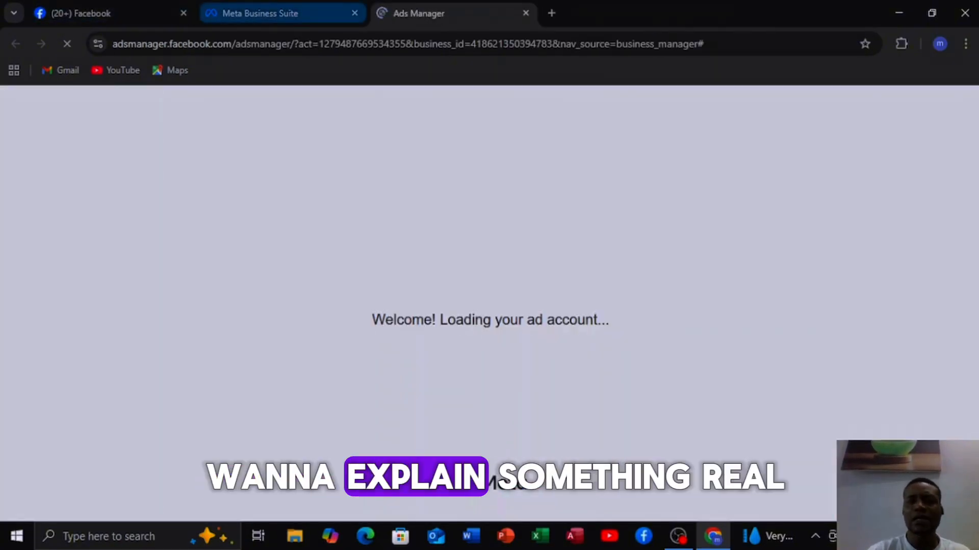
Look over the Meta Business Suite home page while Ads Manager loads, then return to Ads Manager
{"action": "left_click", "coordinate": [275, 14]}
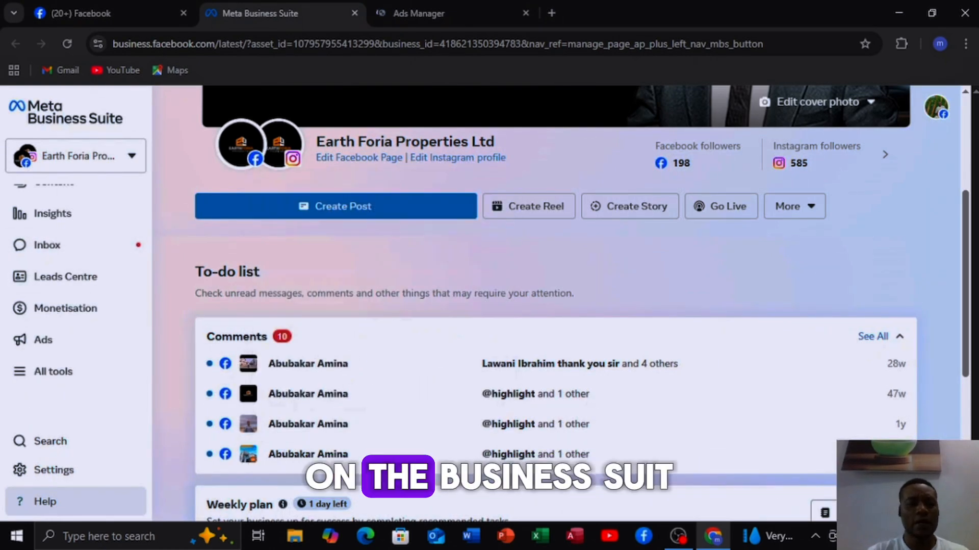
{"action": "scroll", "coordinate": [561, 306], "scroll_direction": "up", "scroll_amount": 4}
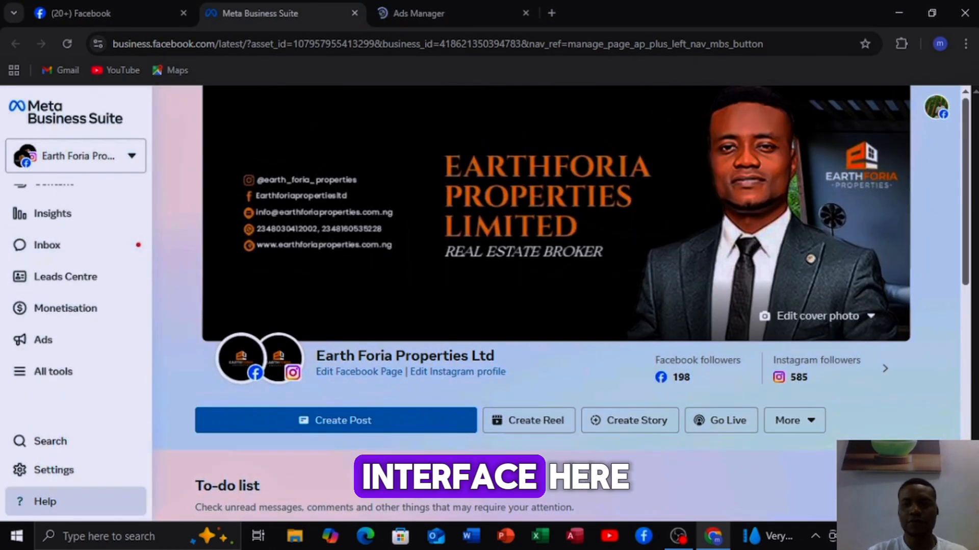
{"action": "scroll", "coordinate": [561, 306], "scroll_direction": "down", "scroll_amount": 4}
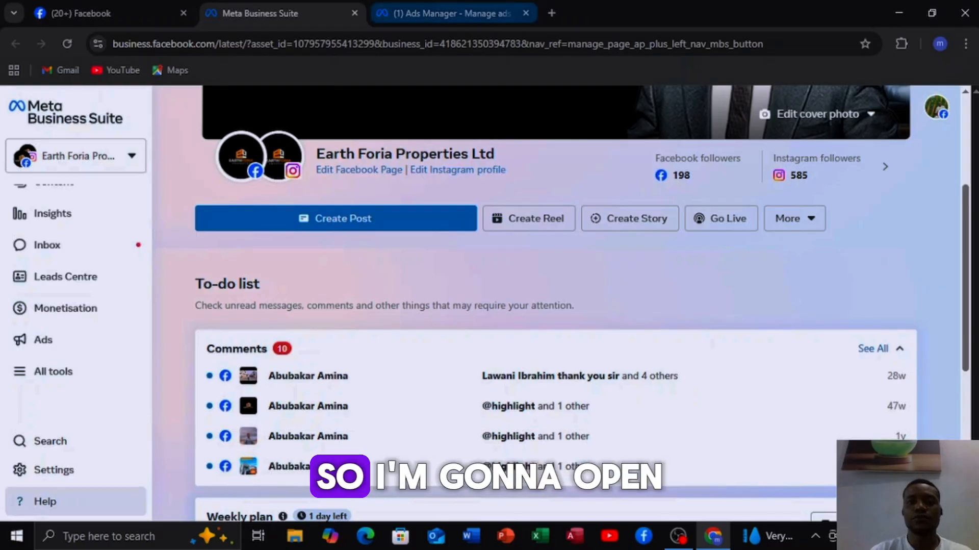
{"action": "left_click", "coordinate": [449, 13]}
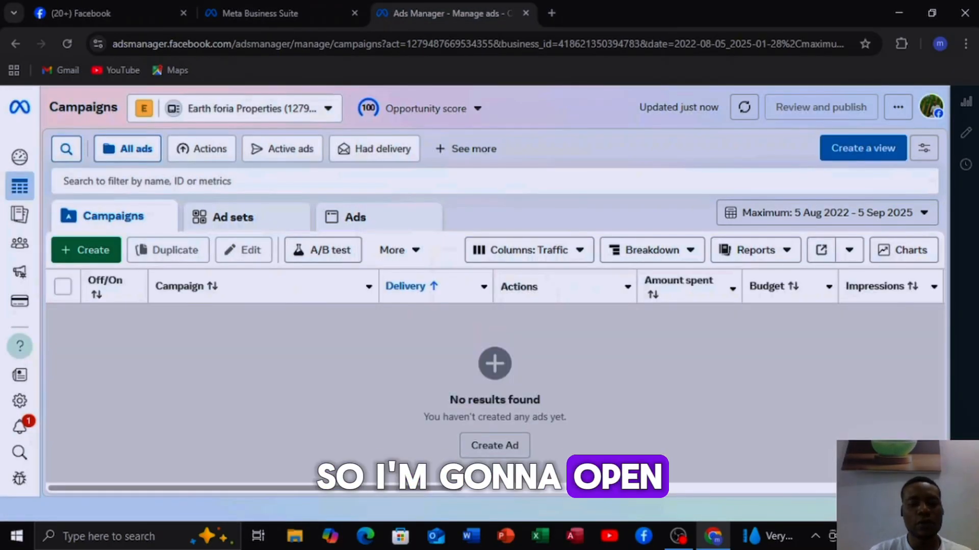
Open Notepad and write the heading "Reason for ads" in a blank note
{"action": "key", "text": "super"}
{"action": "type", "text": "no"}
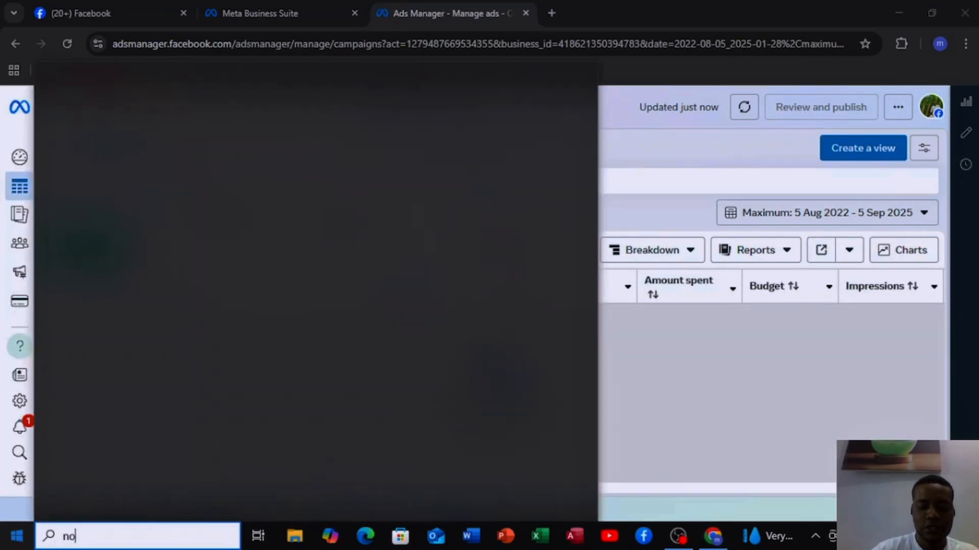
{"action": "type", "text": "te"}
{"action": "key", "text": "Return"}
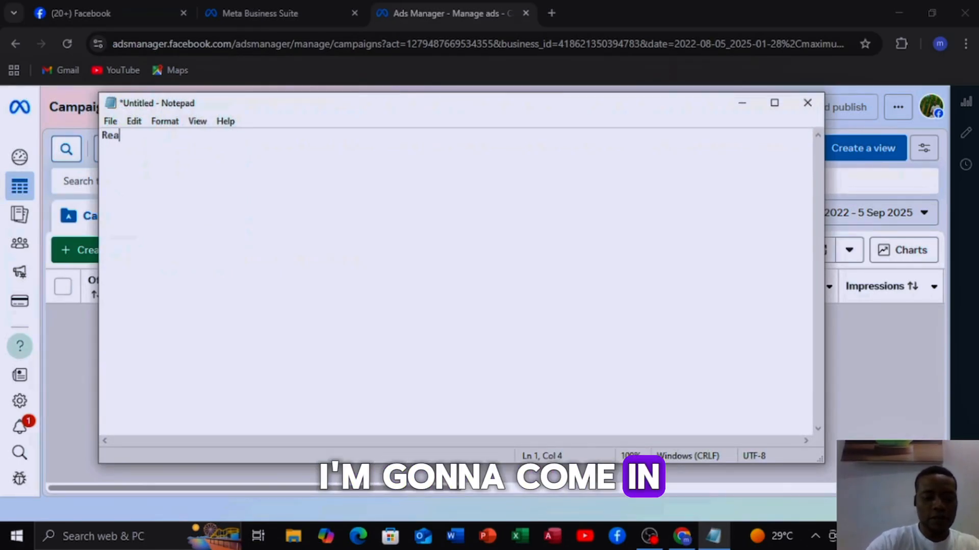
{"action": "type", "text": "son for ads"}
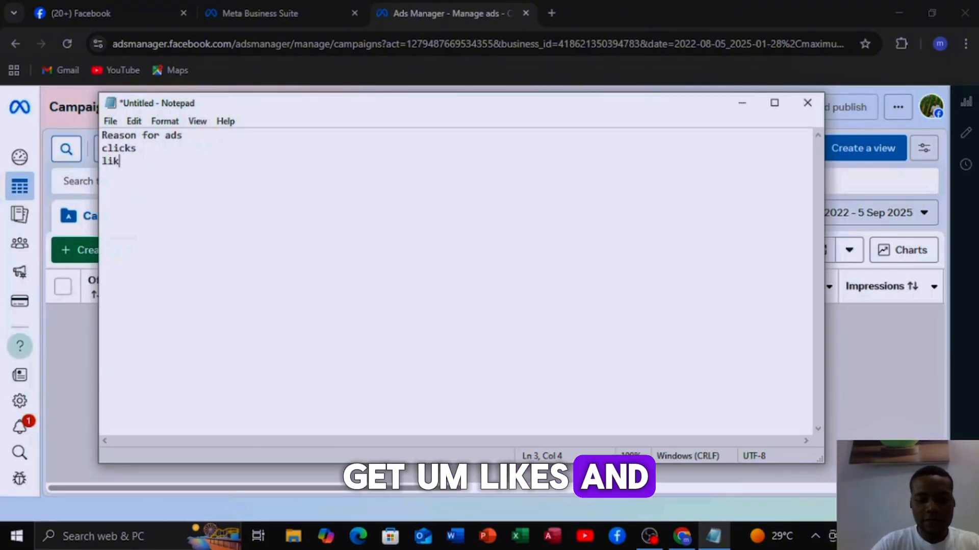
List the ad reasons under the heading on separate lines: clicks, like and views, sell, traffic, messages
{"action": "type", "text": "iews "}
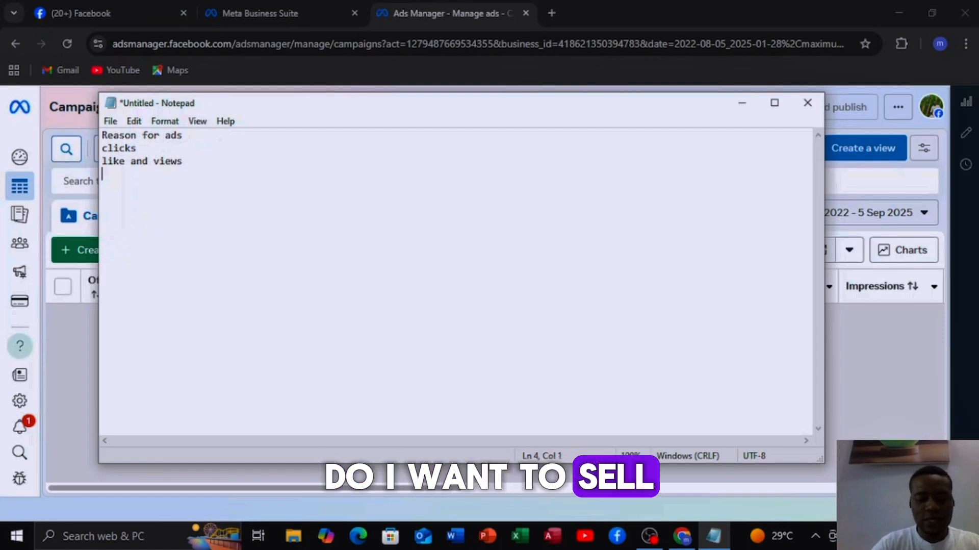
{"action": "type", "text": "sell"}
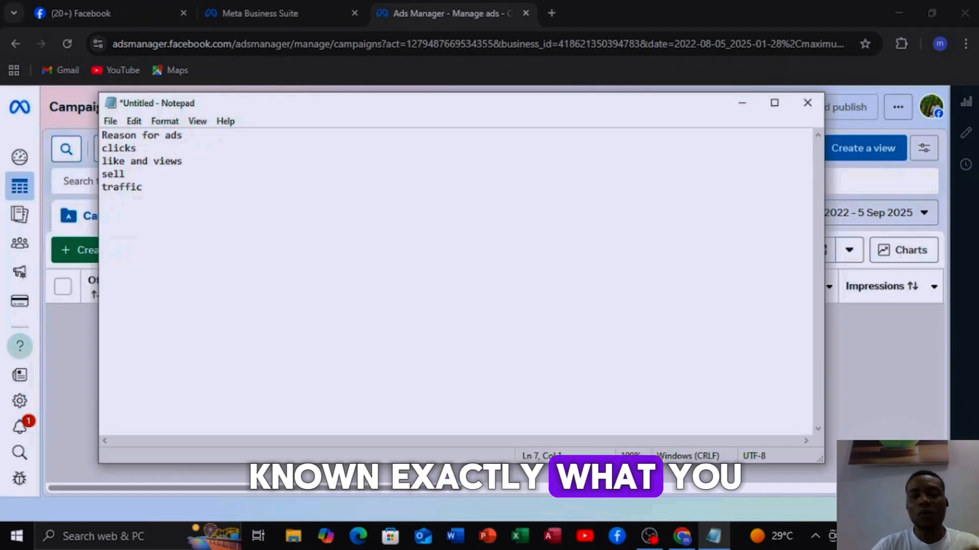
{"action": "key", "text": "BackSpace"}
{"action": "type", "text": "message"}
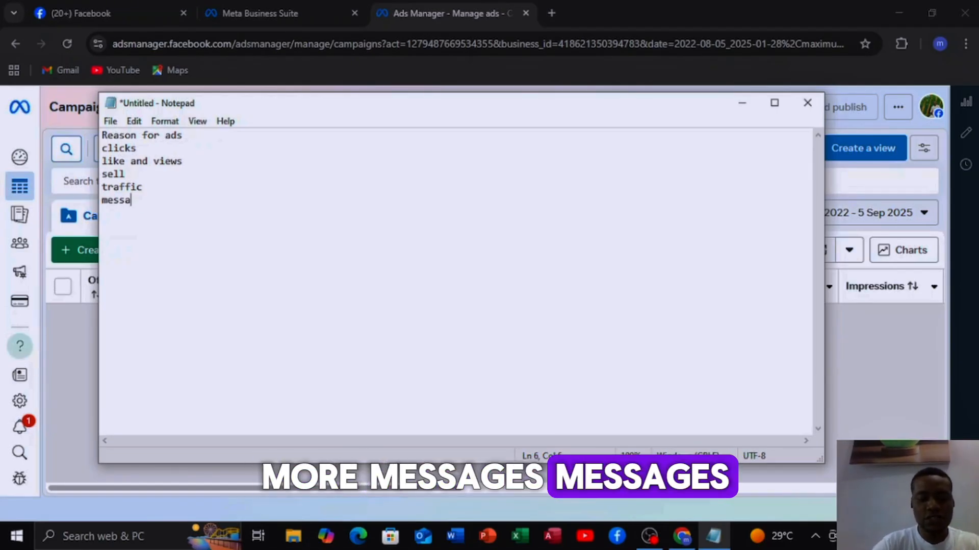
{"action": "type", "text": "s"}
{"action": "key", "text": "Return"}
{"action": "key", "text": "Return"}
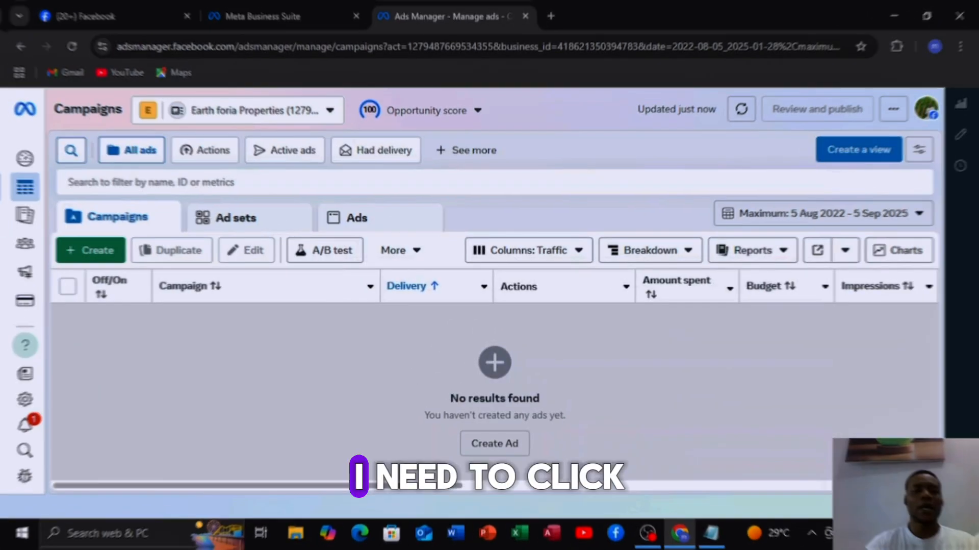
Start creating a new campaign in Ads Manager and review the campaign objectives offered
{"action": "left_click", "coordinate": [86, 250]}
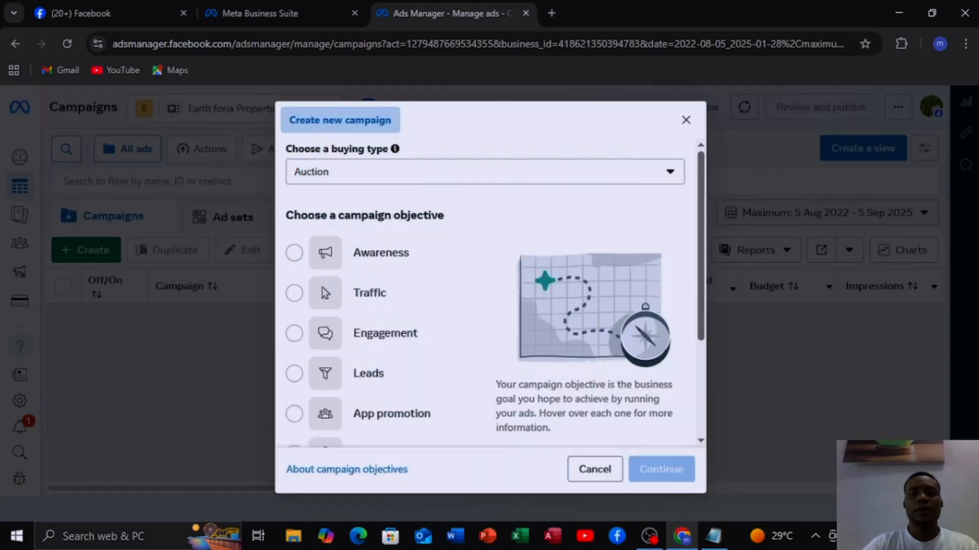
{"action": "scroll", "coordinate": [380, 266], "scroll_direction": "down", "scroll_amount": 2}
{"action": "scroll", "coordinate": [380, 267], "scroll_direction": "up", "scroll_amount": 2}
{"action": "scroll", "coordinate": [380, 267], "scroll_direction": "down", "scroll_amount": 2}
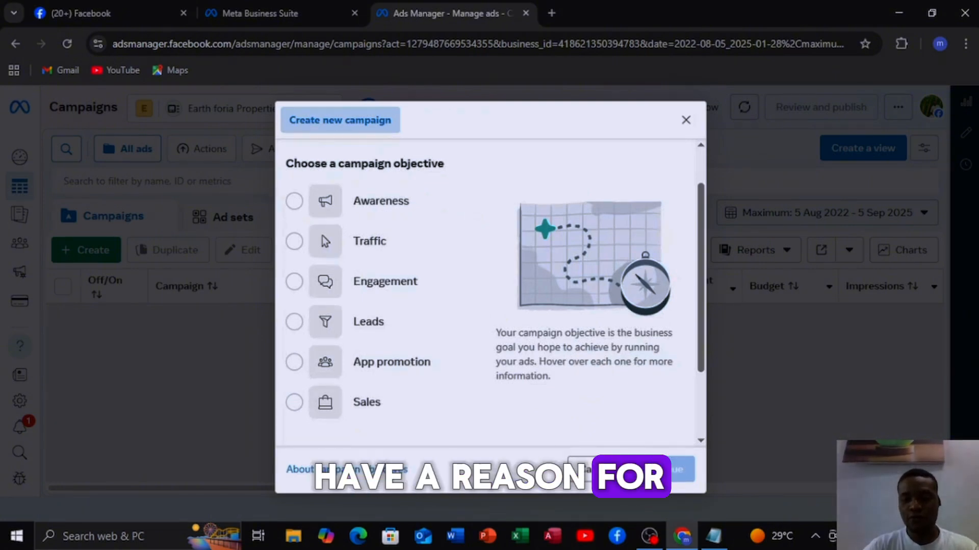
Add "leads" as the last reason in the Notepad list, then minimise the note
{"action": "key", "text": "alt+Tab"}
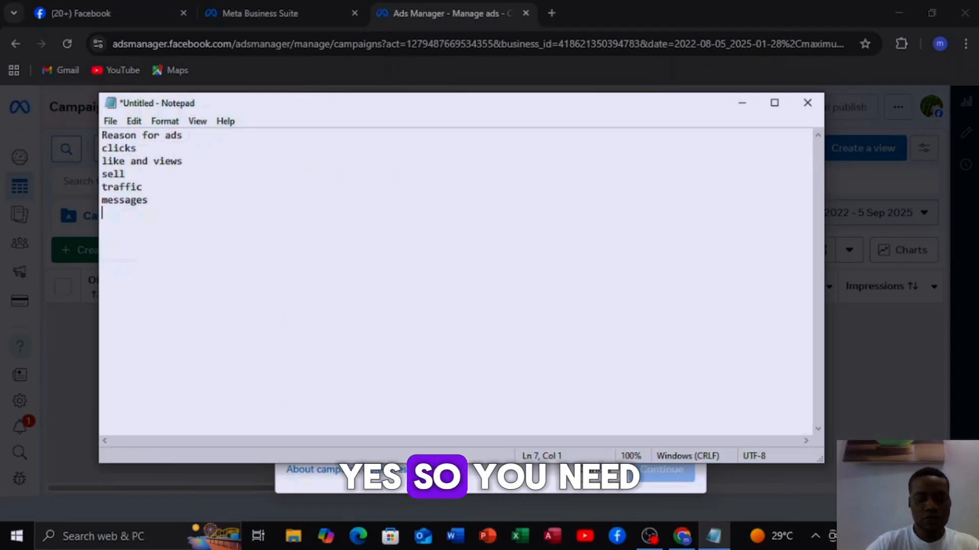
{"action": "type", "text": "s"}
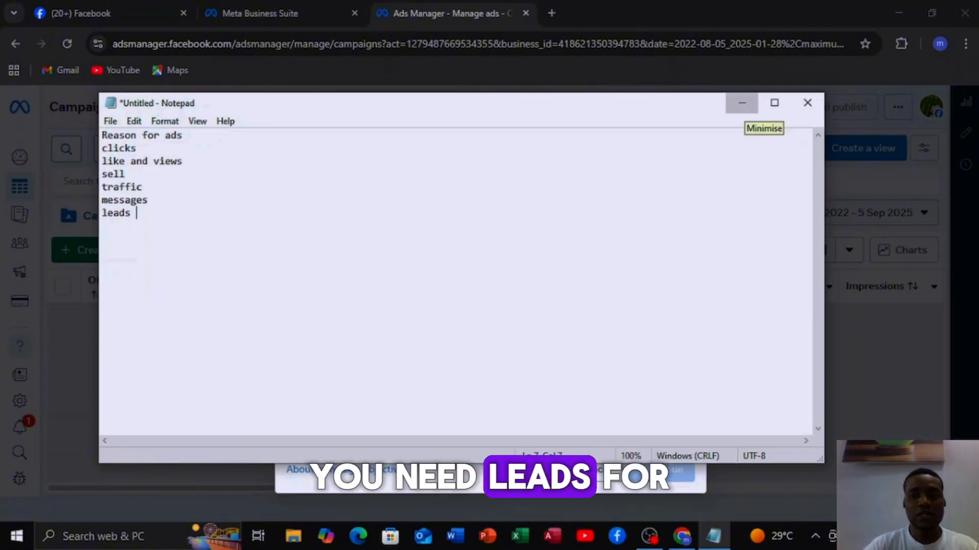
{"action": "left_click", "coordinate": [742, 103]}
Review what each campaign objective is good for, from Awareness to Sales, and create a new campaign with the Awareness objective
{"action": "scroll", "coordinate": [322, 234], "scroll_direction": "down", "scroll_amount": 2}
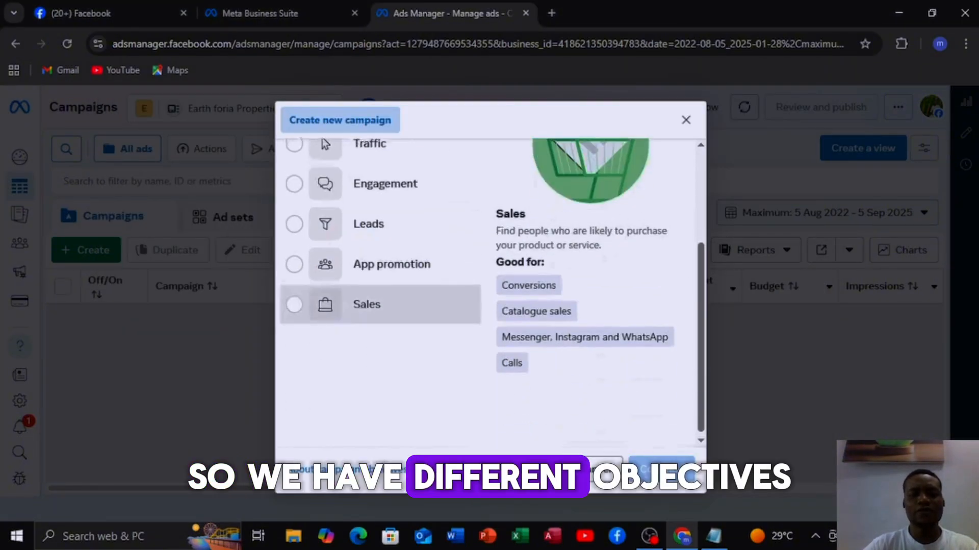
{"action": "scroll", "coordinate": [323, 210], "scroll_direction": "up", "scroll_amount": 1}
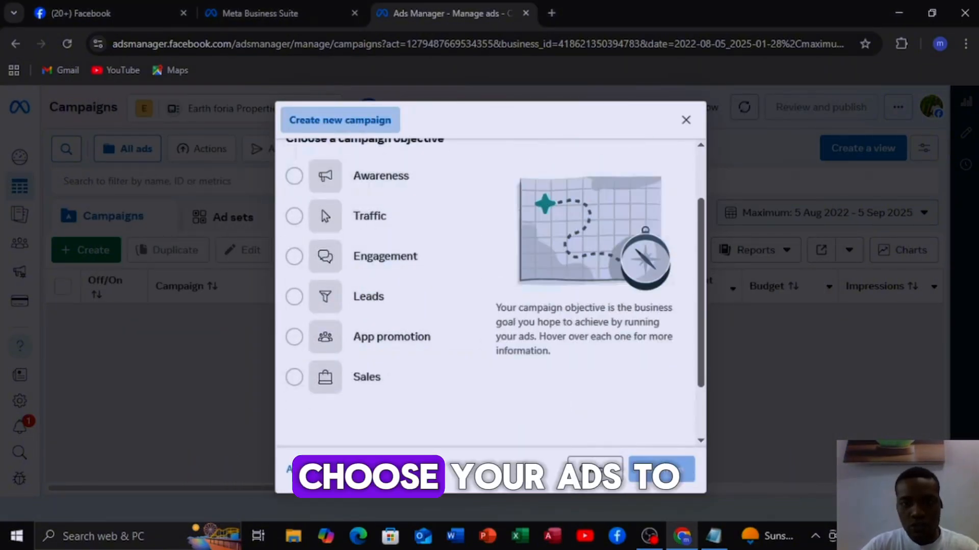
{"action": "mouse_move", "coordinate": [382, 175]}
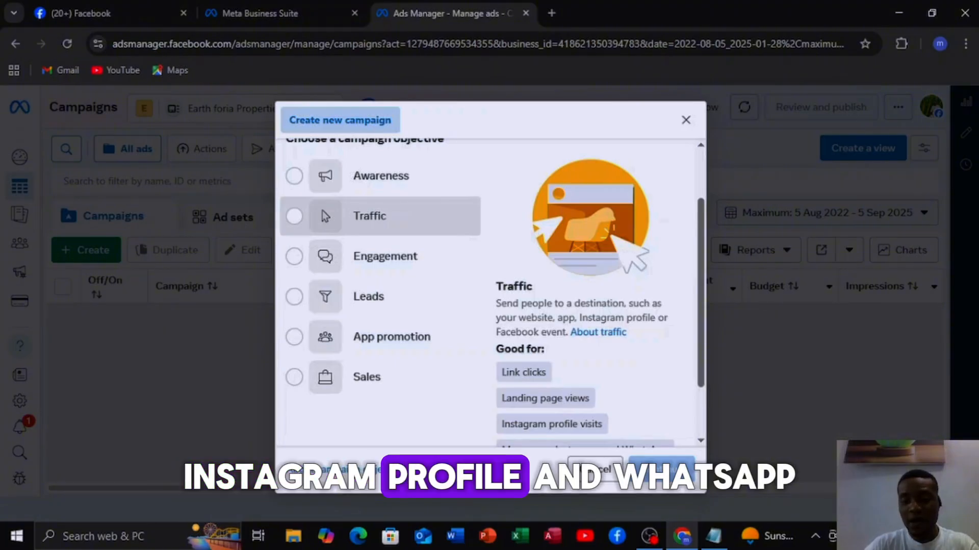
{"action": "scroll", "coordinate": [380, 204], "scroll_direction": "down", "scroll_amount": 1}
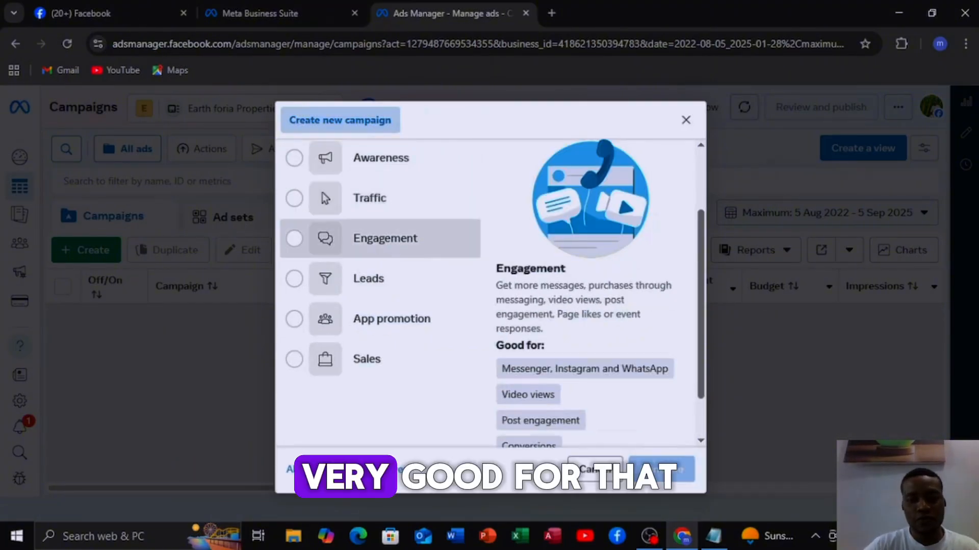
{"action": "scroll", "coordinate": [380, 255], "scroll_direction": "down", "scroll_amount": 1}
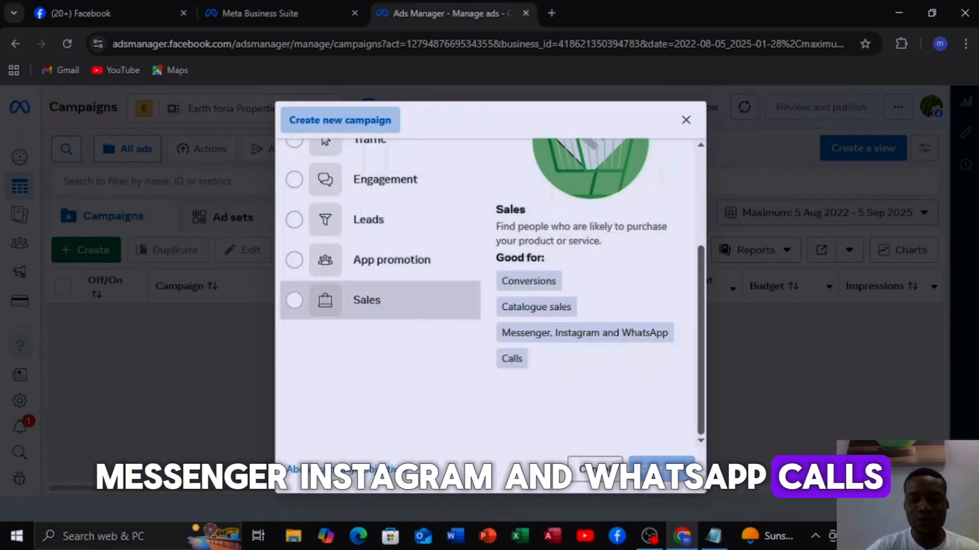
{"action": "scroll", "coordinate": [380, 301], "scroll_direction": "up", "scroll_amount": 2}
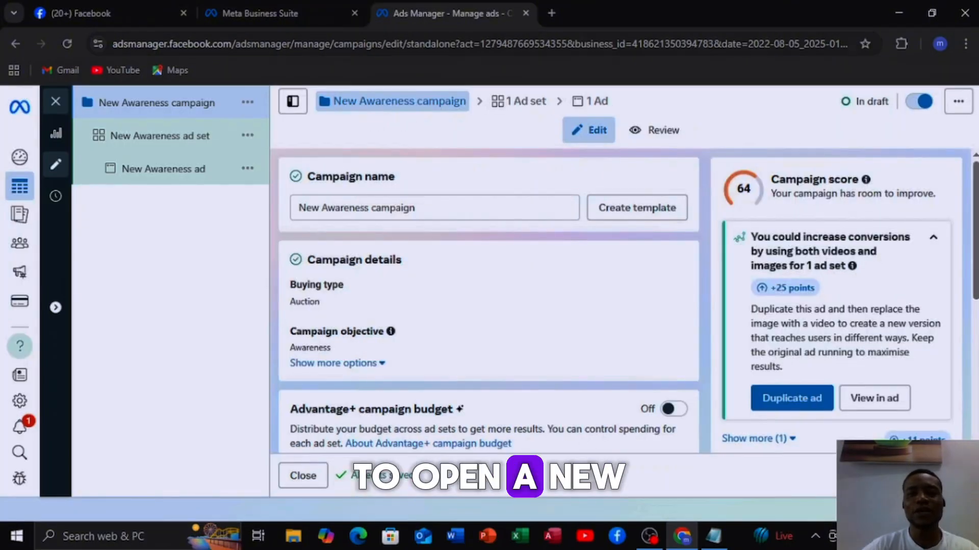
Search the web for chatgpt in a new browser tab and go to ChatGPT through the OpenAI site's login options
{"action": "key", "text": "ctrl+t"}
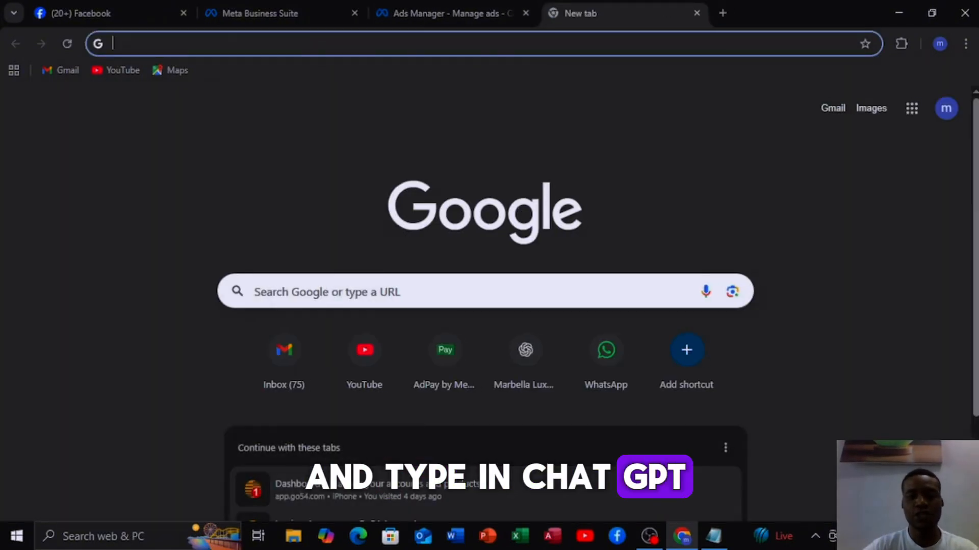
{"action": "type", "text": "chat"}
{"action": "key", "text": "Down"}
{"action": "key", "text": "Return"}
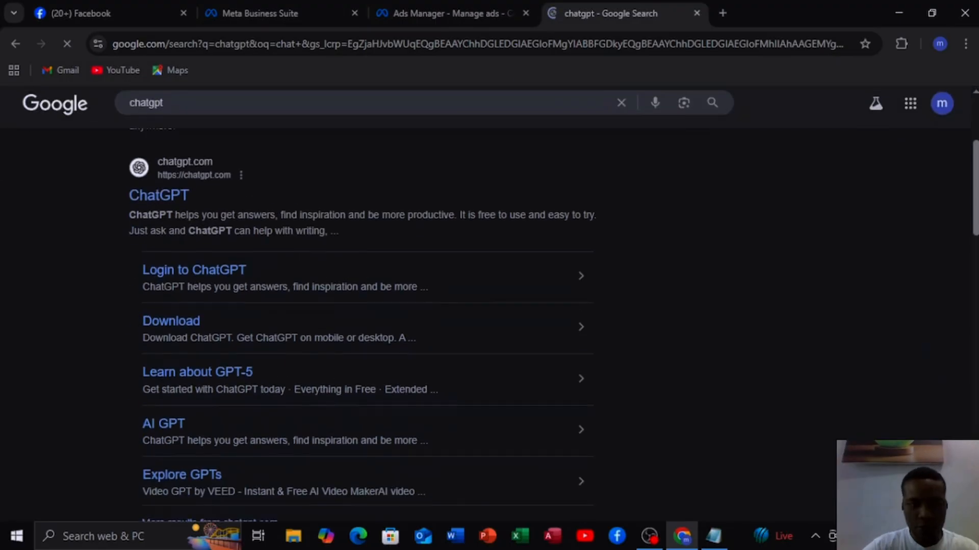
{"action": "scroll", "coordinate": [357, 306], "scroll_direction": "down", "scroll_amount": 7}
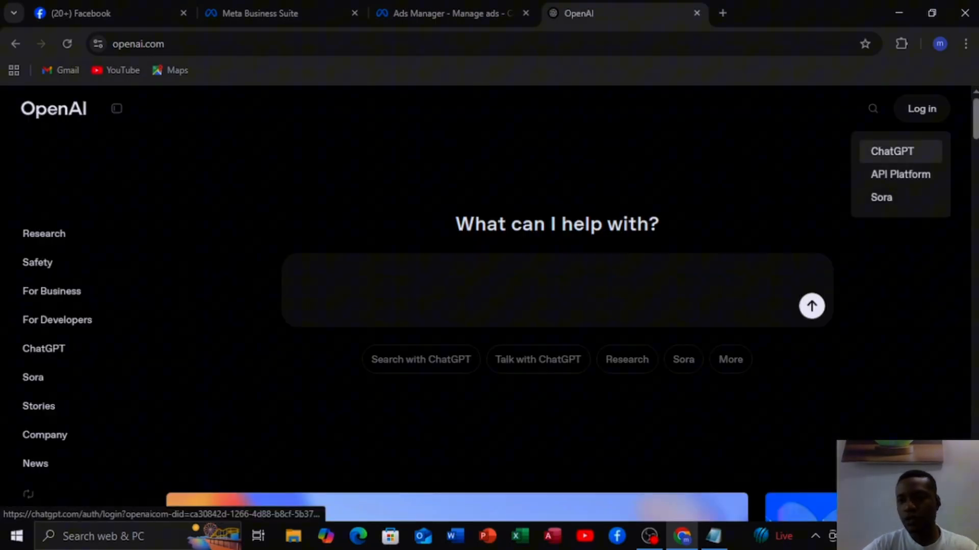
{"action": "left_click", "coordinate": [892, 152]}
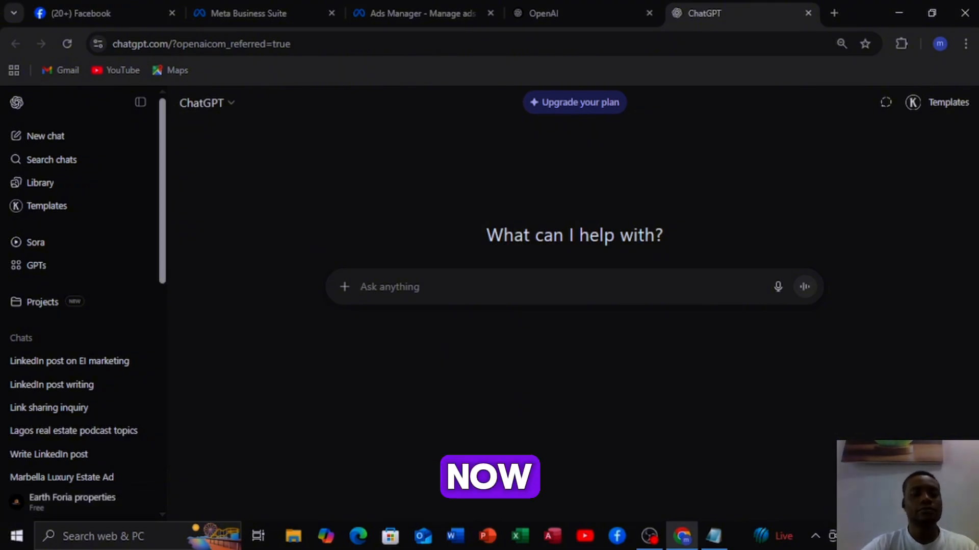
Find the earlier "Marbella Luxury Estate Ad" conversation in the ChatGPT chat history and open it
{"action": "scroll", "coordinate": [81, 306], "scroll_direction": "down", "scroll_amount": 5}
{"action": "scroll", "coordinate": [81, 306], "scroll_direction": "up", "scroll_amount": 5}
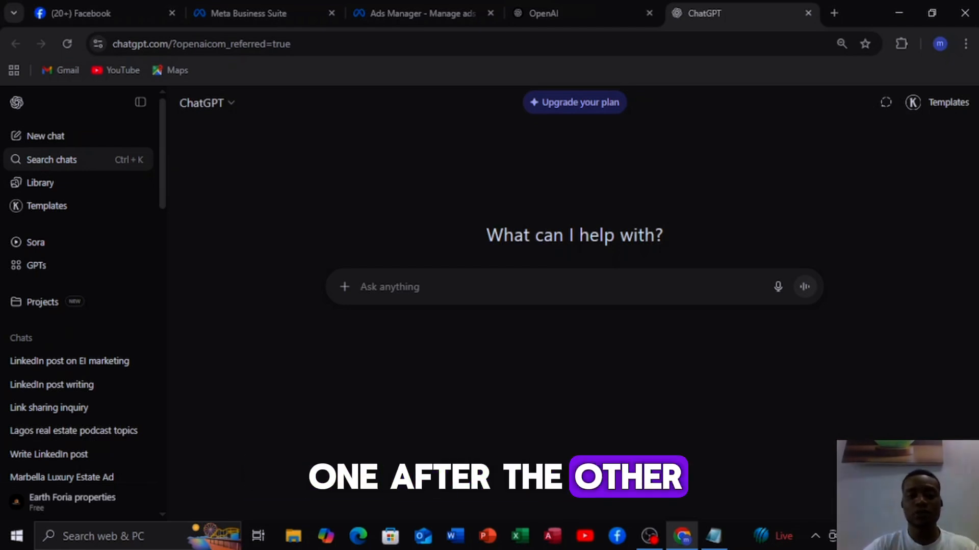
{"action": "scroll", "coordinate": [79, 306], "scroll_direction": "down", "scroll_amount": 2}
{"action": "scroll", "coordinate": [76, 222], "scroll_direction": "down", "scroll_amount": 1}
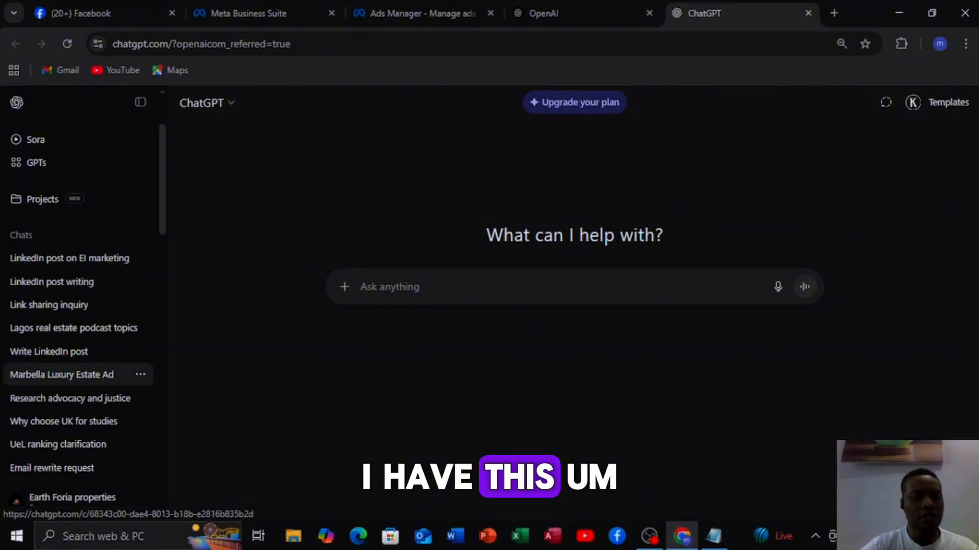
{"action": "left_click", "coordinate": [76, 374]}
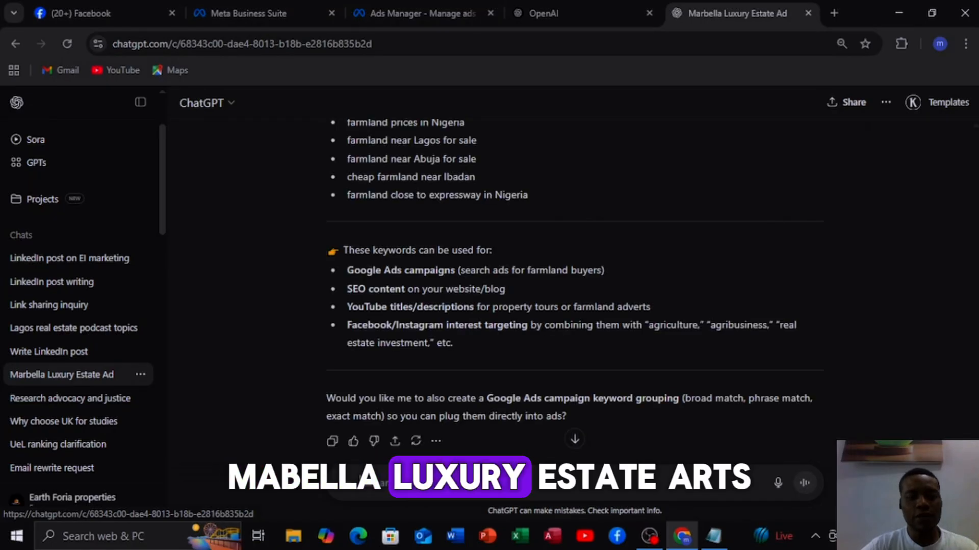
Look through the Marbella conversation for its opening prompt requesting the Facebook ad copy
{"action": "scroll", "coordinate": [575, 286], "scroll_direction": "up", "scroll_amount": 20}
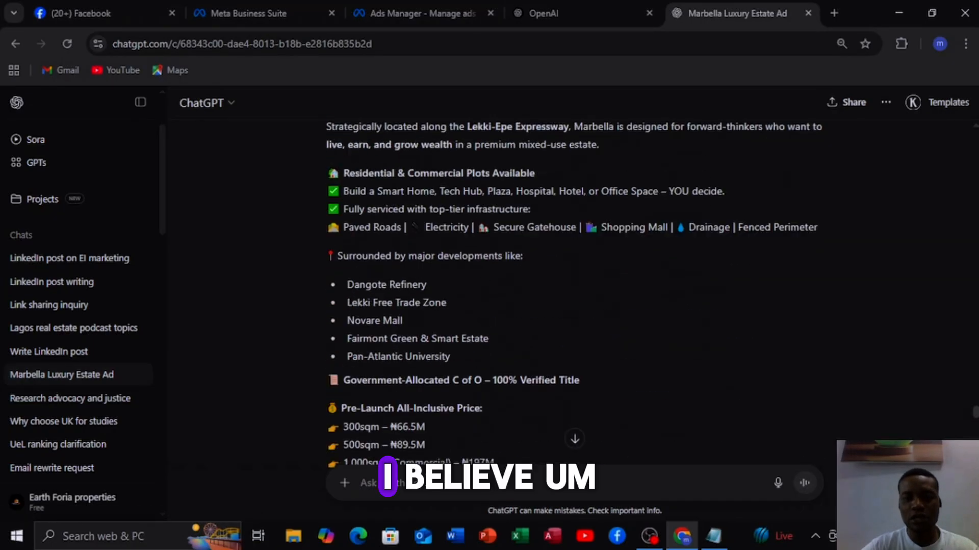
{"action": "scroll", "coordinate": [575, 285], "scroll_direction": "down", "scroll_amount": 10}
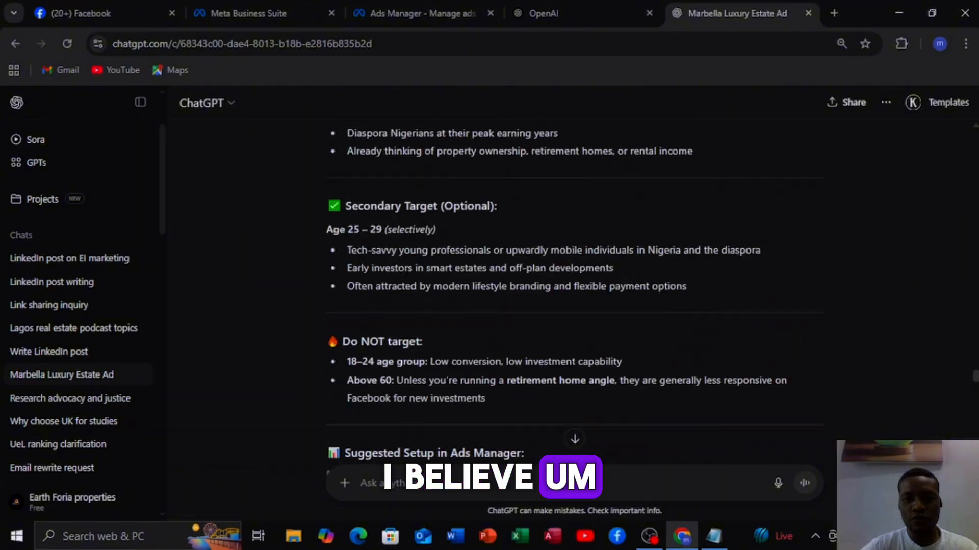
{"action": "scroll", "coordinate": [575, 286], "scroll_direction": "down", "scroll_amount": 10}
{"action": "scroll", "coordinate": [575, 285], "scroll_direction": "up", "scroll_amount": 15}
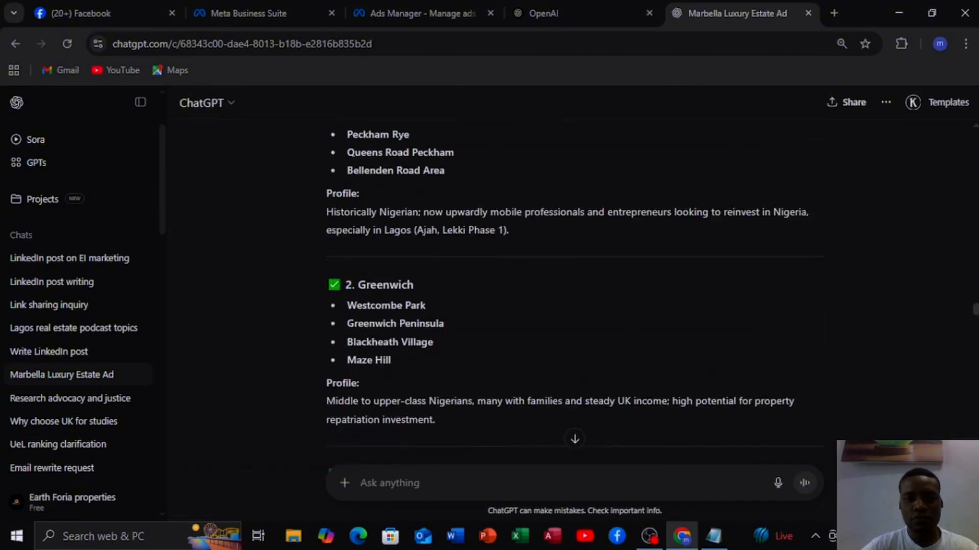
{"action": "scroll", "coordinate": [575, 285], "scroll_direction": "up", "scroll_amount": 20}
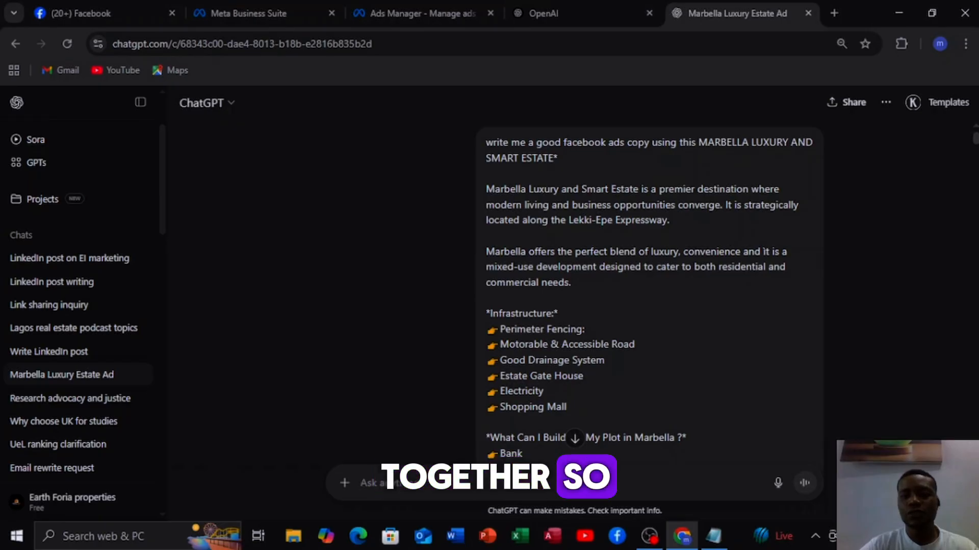
Read the product description in the opening prompt, from the infrastructure list through prices and neighbourhood to the property title
{"action": "scroll", "coordinate": [575, 286], "scroll_direction": "down", "scroll_amount": 15}
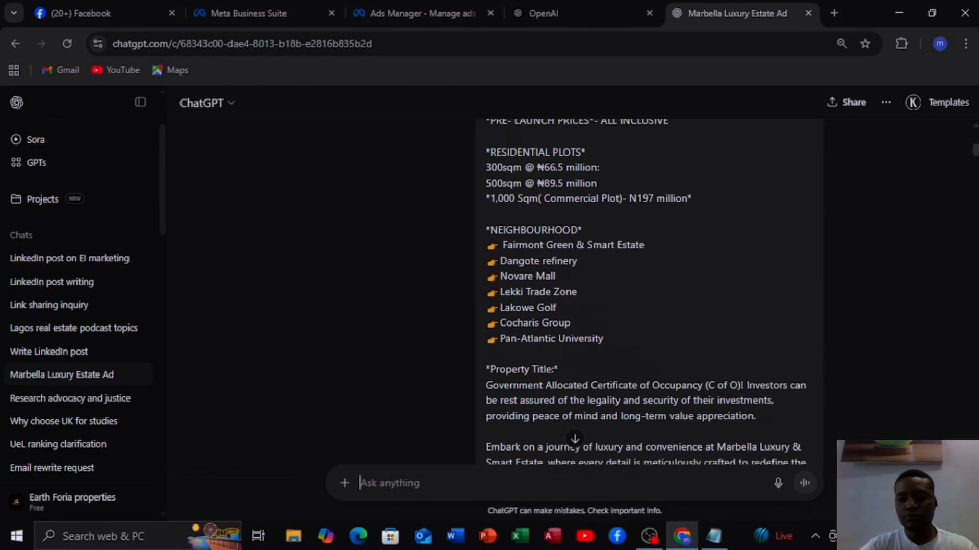
{"action": "scroll", "coordinate": [574, 285], "scroll_direction": "up", "scroll_amount": 10}
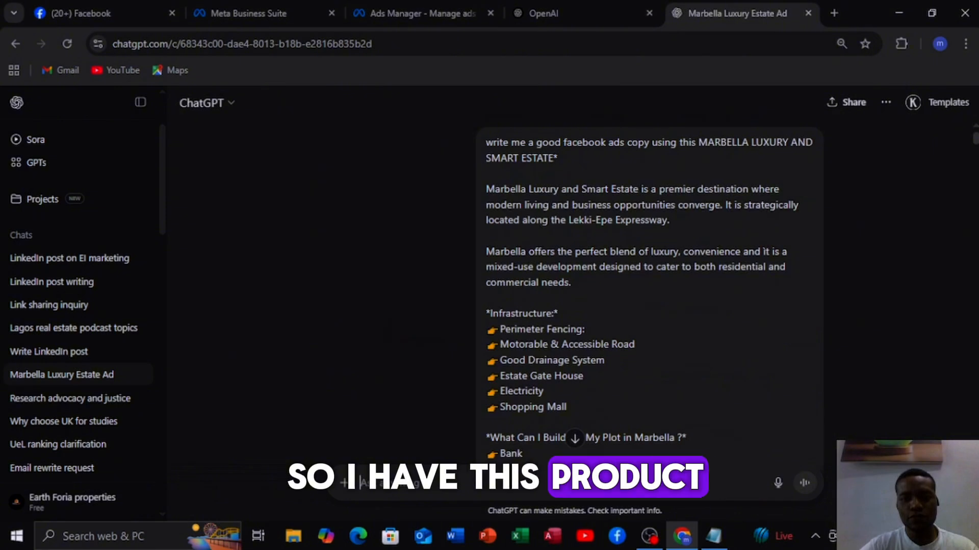
{"action": "scroll", "coordinate": [575, 286], "scroll_direction": "down", "scroll_amount": 1}
{"action": "scroll", "coordinate": [574, 286], "scroll_direction": "up", "scroll_amount": 1}
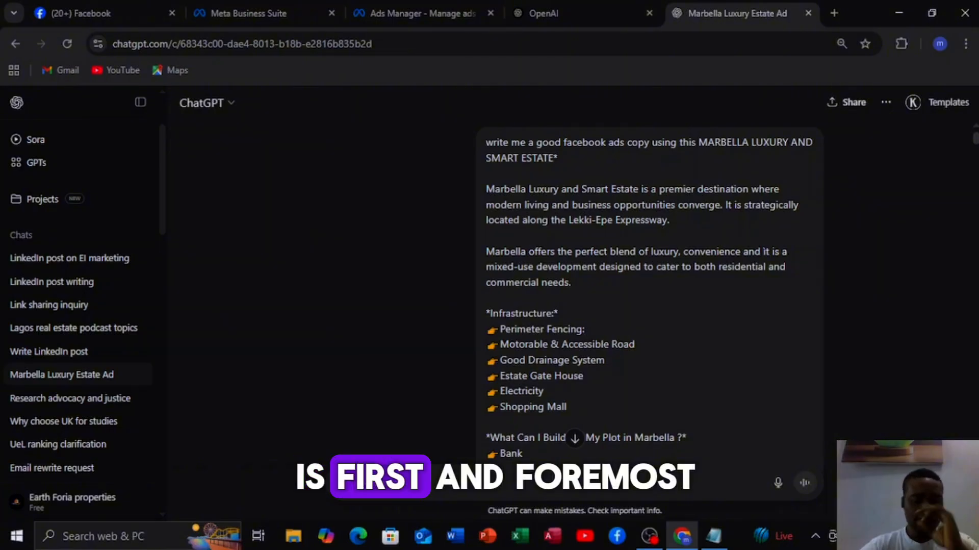
{"action": "scroll", "coordinate": [650, 286], "scroll_direction": "down", "scroll_amount": 1}
{"action": "scroll", "coordinate": [650, 286], "scroll_direction": "up", "scroll_amount": 1}
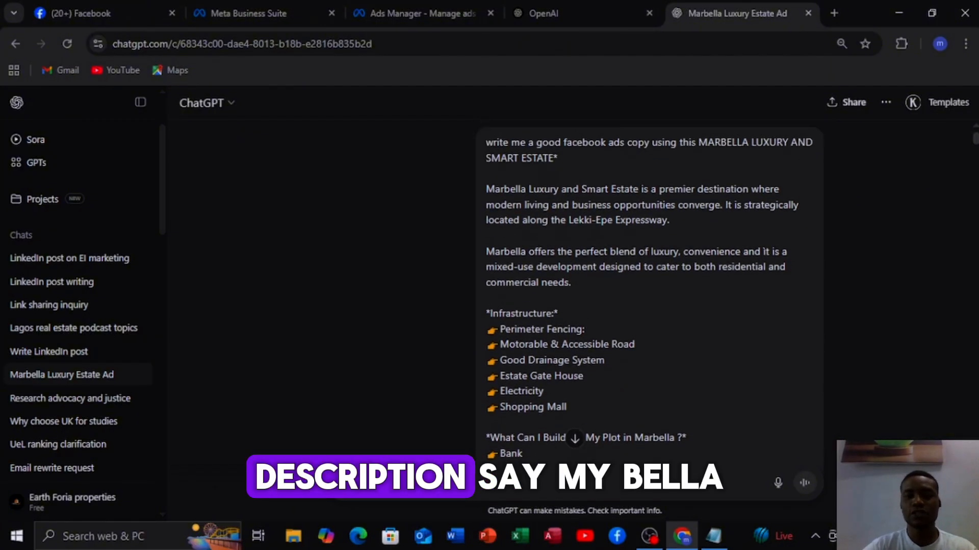
{"action": "scroll", "coordinate": [649, 285], "scroll_direction": "down", "scroll_amount": 4}
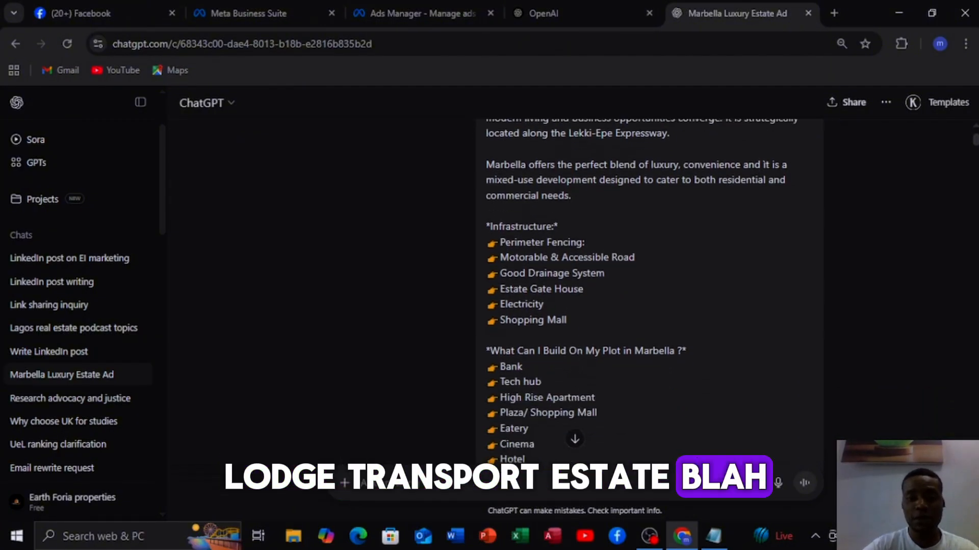
{"action": "scroll", "coordinate": [649, 285], "scroll_direction": "down", "scroll_amount": 9}
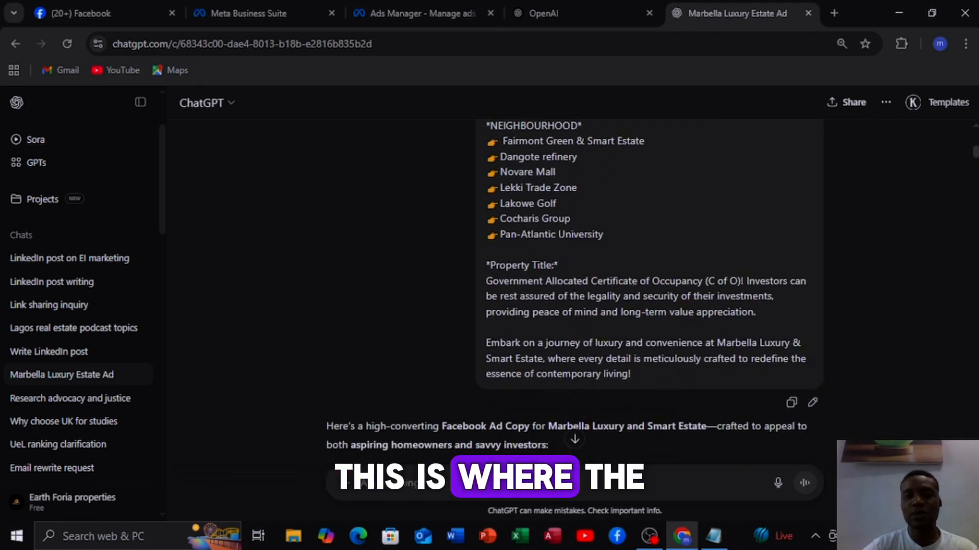
Highlight the instruction "write me a good facebook ads copy using this" at the start of the opening prompt
{"action": "scroll", "coordinate": [649, 285], "scroll_direction": "up", "scroll_amount": 10}
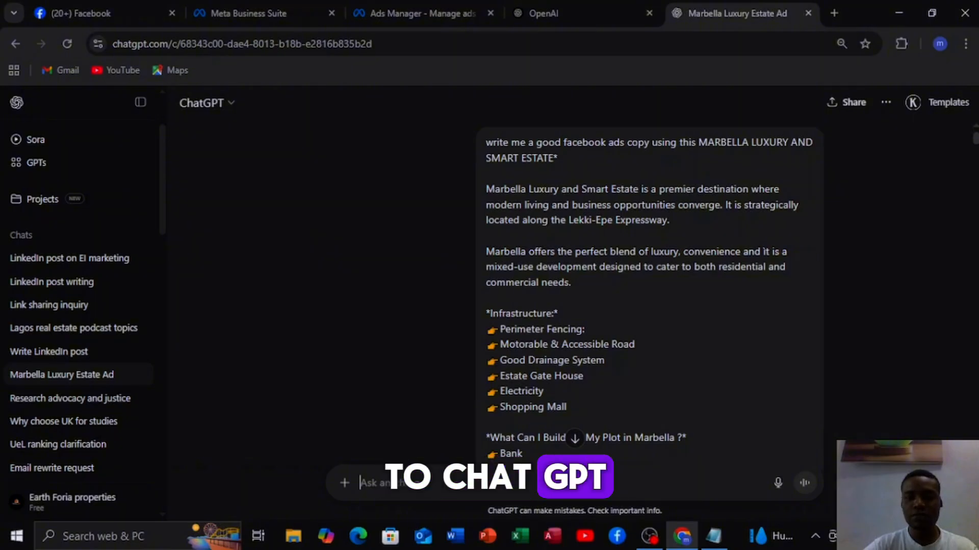
{"action": "left_click_drag", "start_coordinate": [520, 142], "coordinate": [665, 143]}
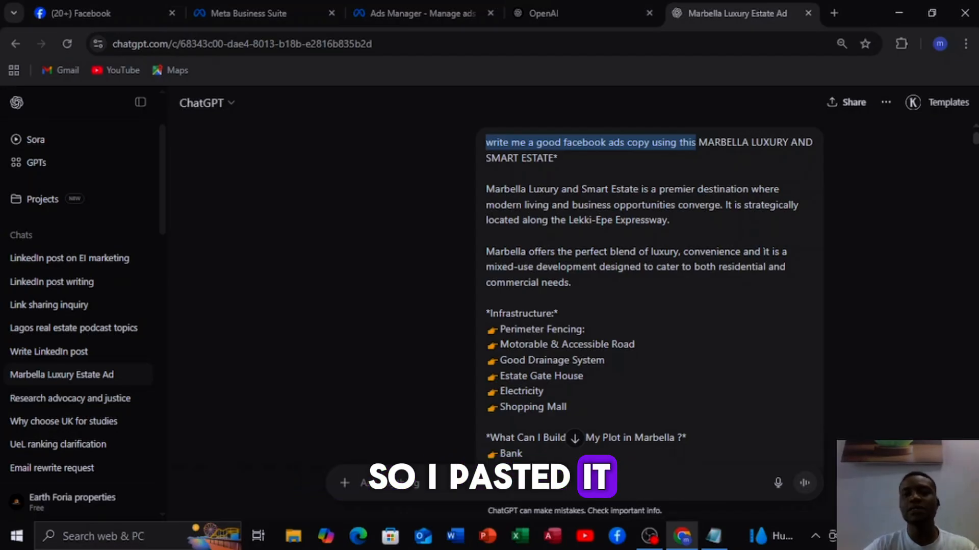
{"action": "scroll", "coordinate": [577, 308], "scroll_direction": "down", "scroll_amount": 1}
{"action": "scroll", "coordinate": [577, 308], "scroll_direction": "up", "scroll_amount": 1}
{"action": "scroll", "coordinate": [577, 308], "scroll_direction": "down", "scroll_amount": 1}
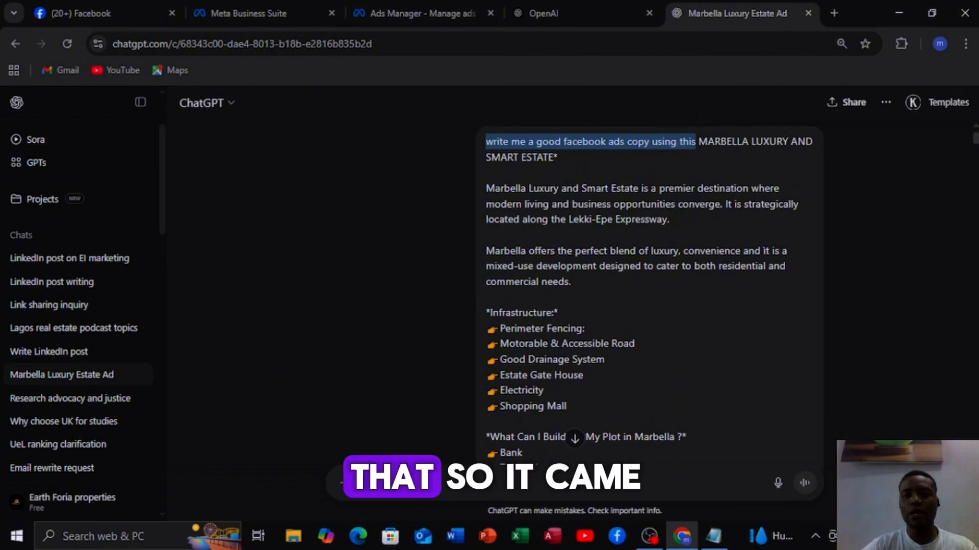
Read the generated Marbella ad copy from its headline to the pre-launch offer, briefly highlighting the "Government Allocated C of O" line
{"action": "scroll", "coordinate": [578, 308], "scroll_direction": "down", "scroll_amount": 15}
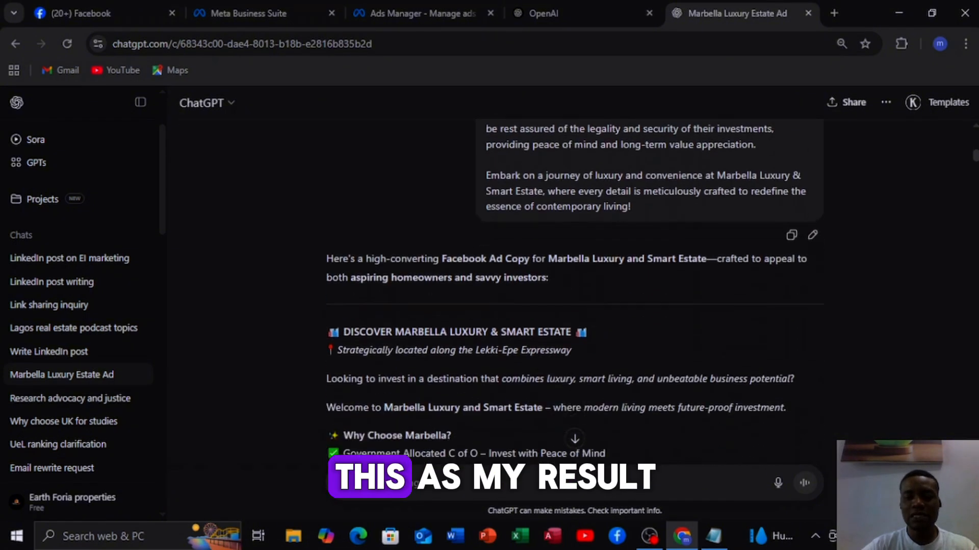
{"action": "scroll", "coordinate": [575, 308], "scroll_direction": "down", "scroll_amount": 1}
{"action": "scroll", "coordinate": [575, 308], "scroll_direction": "up", "scroll_amount": 1}
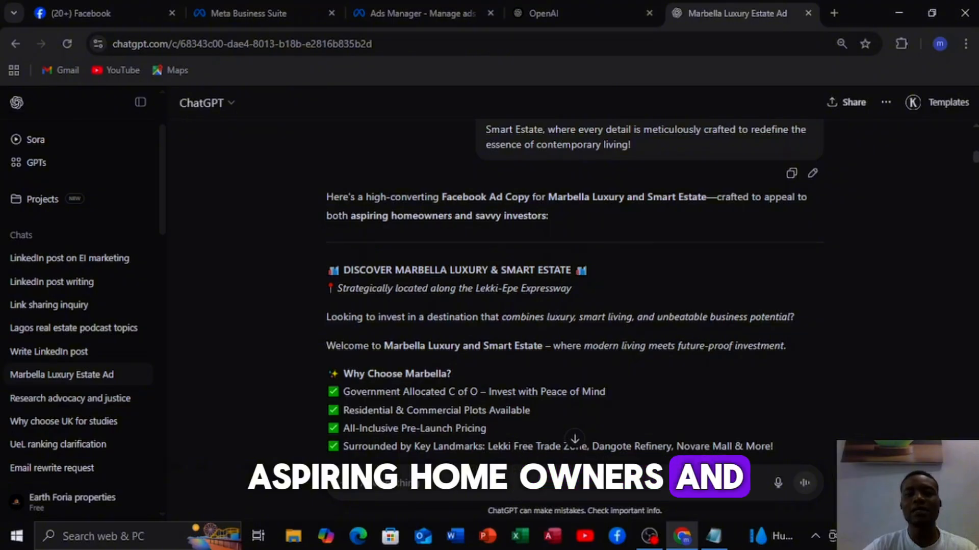
{"action": "scroll", "coordinate": [574, 289], "scroll_direction": "down", "scroll_amount": 1}
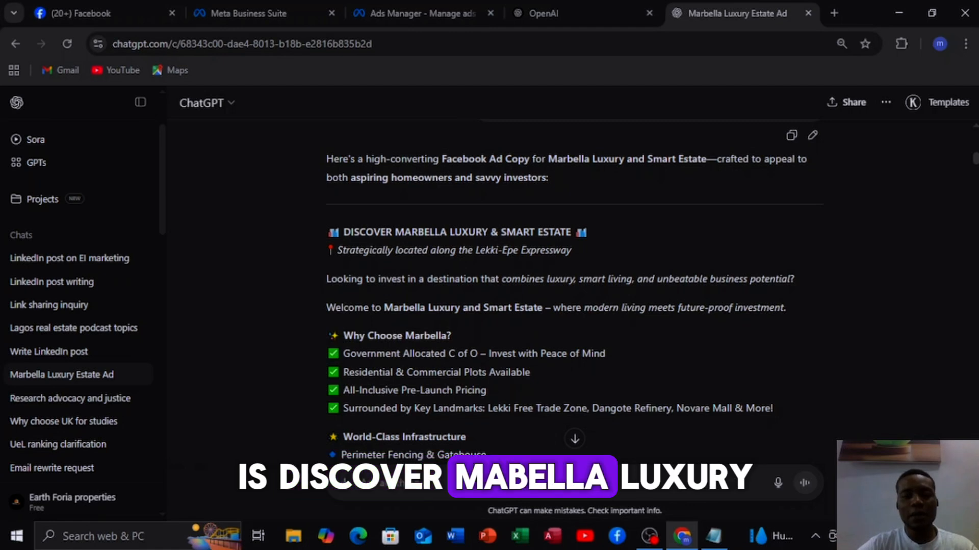
{"action": "scroll", "coordinate": [575, 286], "scroll_direction": "down", "scroll_amount": 2}
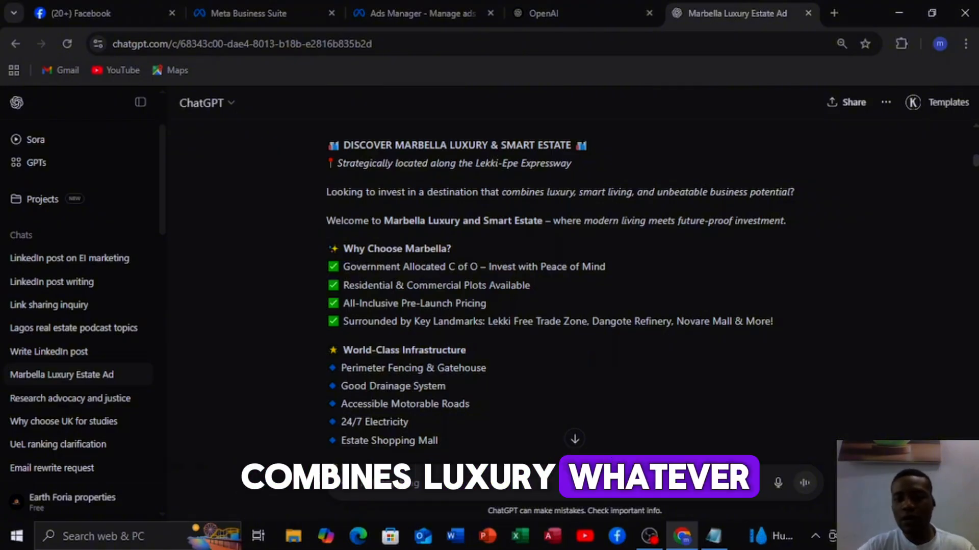
{"action": "scroll", "coordinate": [559, 315], "scroll_direction": "down", "scroll_amount": 1}
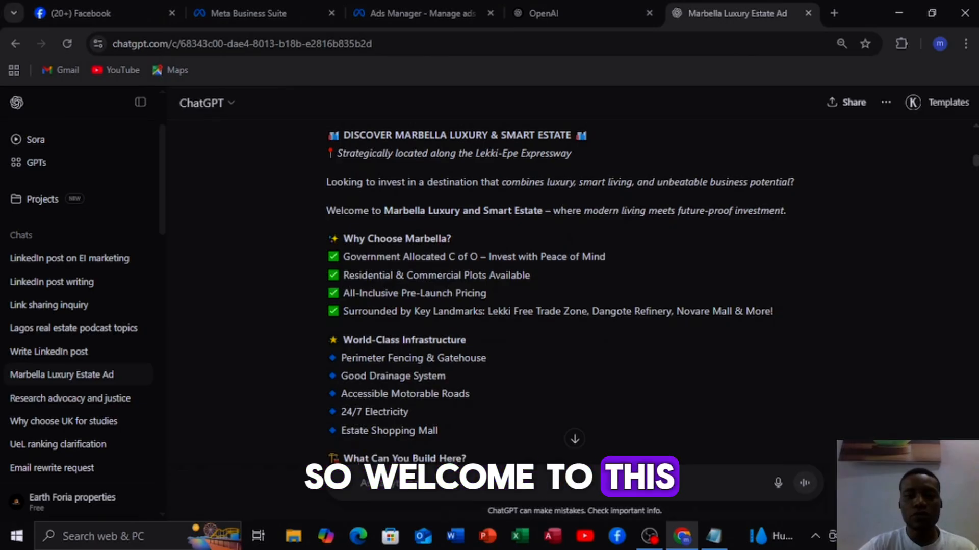
{"action": "scroll", "coordinate": [561, 305], "scroll_direction": "down", "scroll_amount": 2}
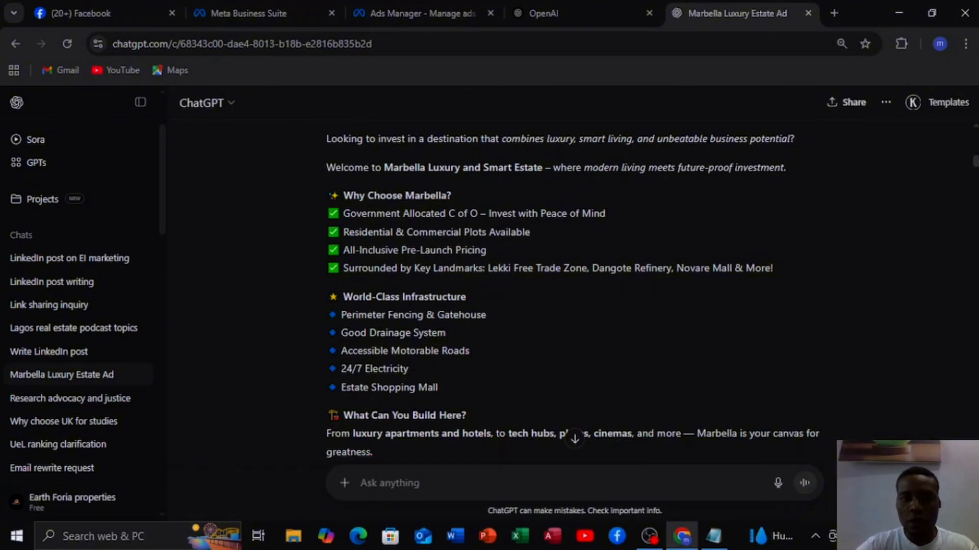
{"action": "left_click_drag", "start_coordinate": [344, 213], "coordinate": [606, 214]}
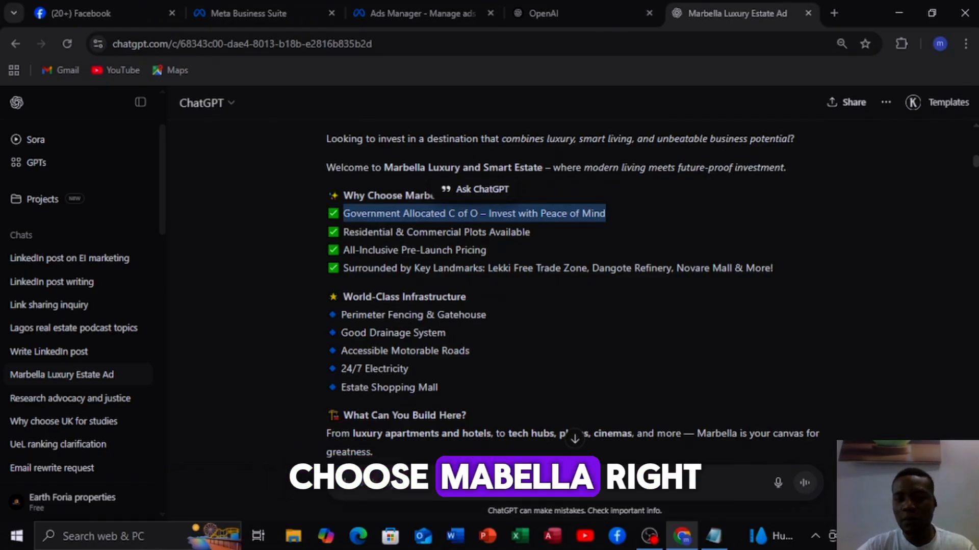
{"action": "left_click", "coordinate": [606, 214]}
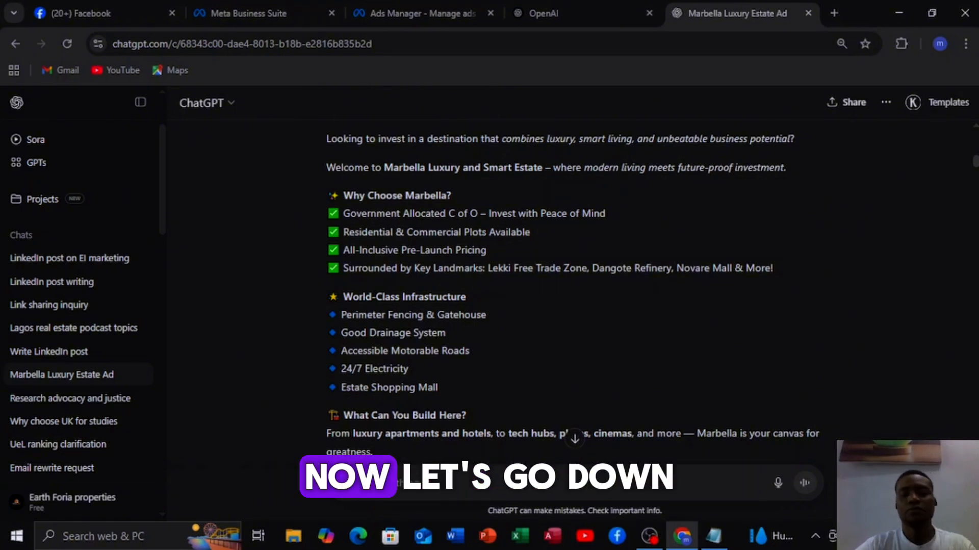
{"action": "scroll", "coordinate": [572, 308], "scroll_direction": "down", "scroll_amount": 5}
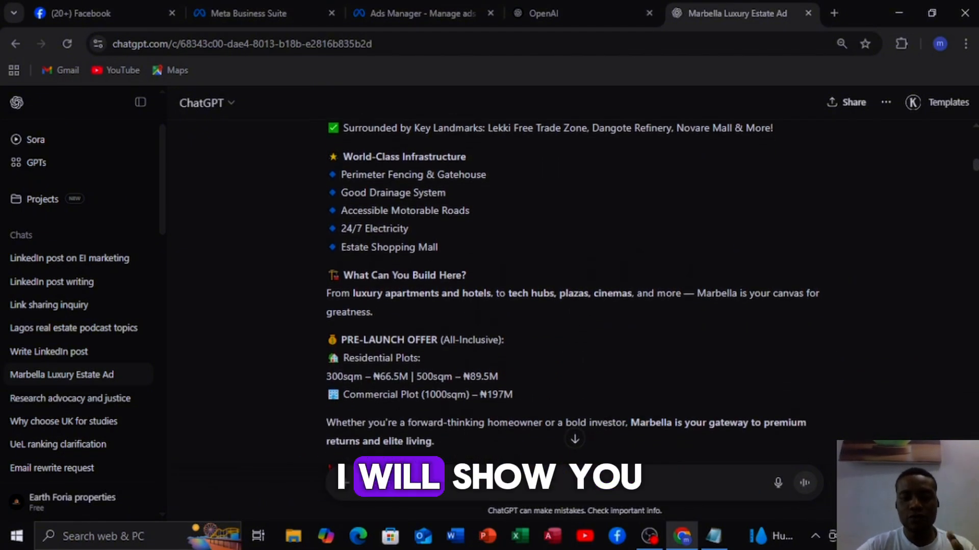
Review the generated Marbella ad copy from its headline and infrastructure list through the pre-launch offer to the closing call to action
{"action": "scroll", "coordinate": [572, 307], "scroll_direction": "down", "scroll_amount": 6}
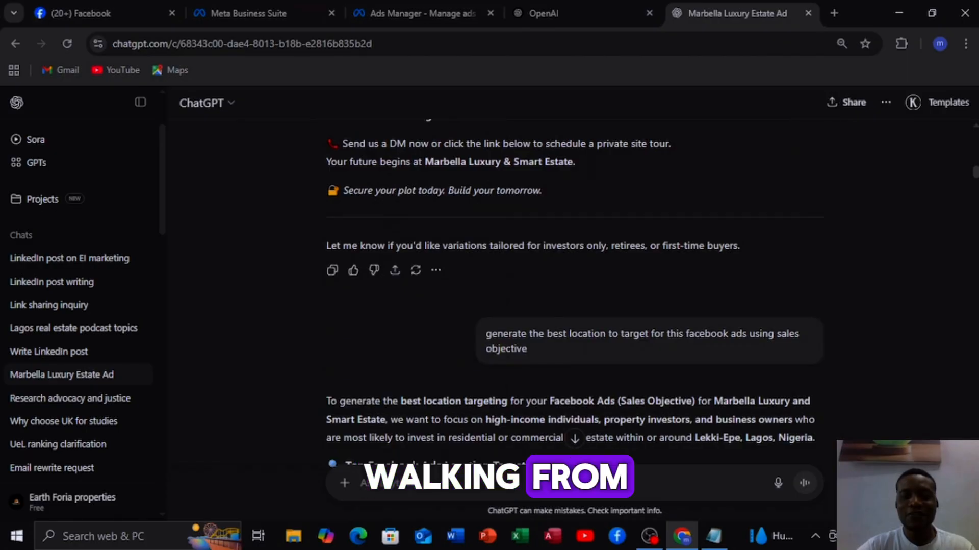
{"action": "scroll", "coordinate": [573, 307], "scroll_direction": "up", "scroll_amount": 10}
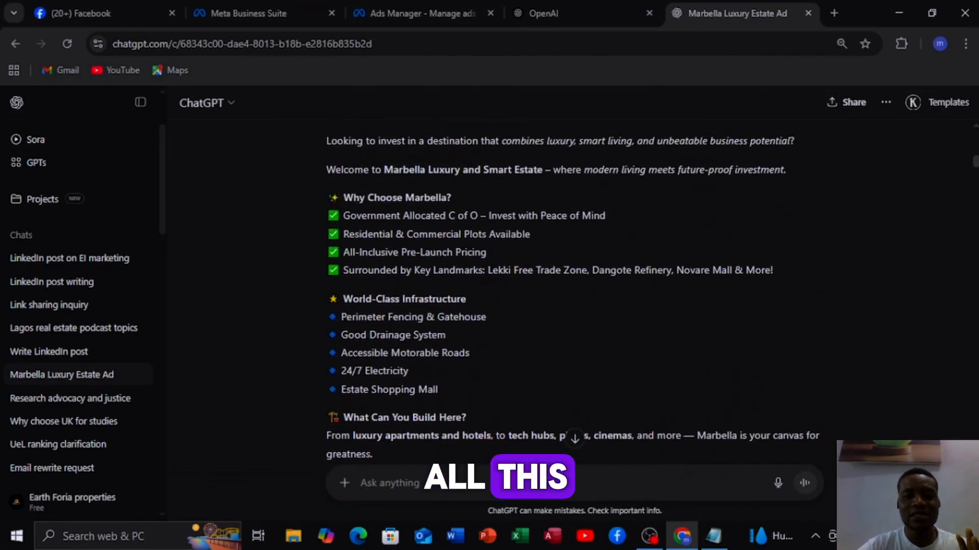
{"action": "scroll", "coordinate": [573, 307], "scroll_direction": "up", "scroll_amount": 2}
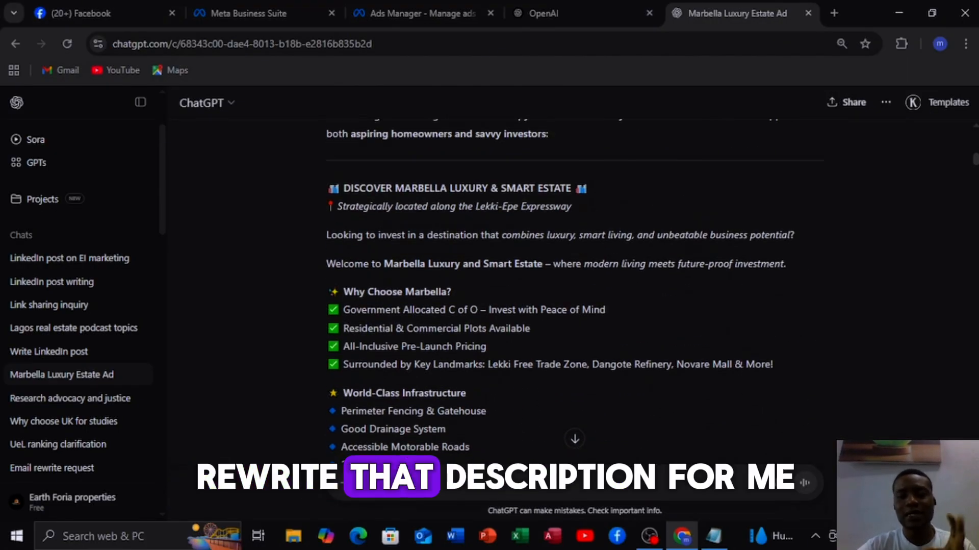
{"action": "scroll", "coordinate": [574, 273], "scroll_direction": "down", "scroll_amount": 1}
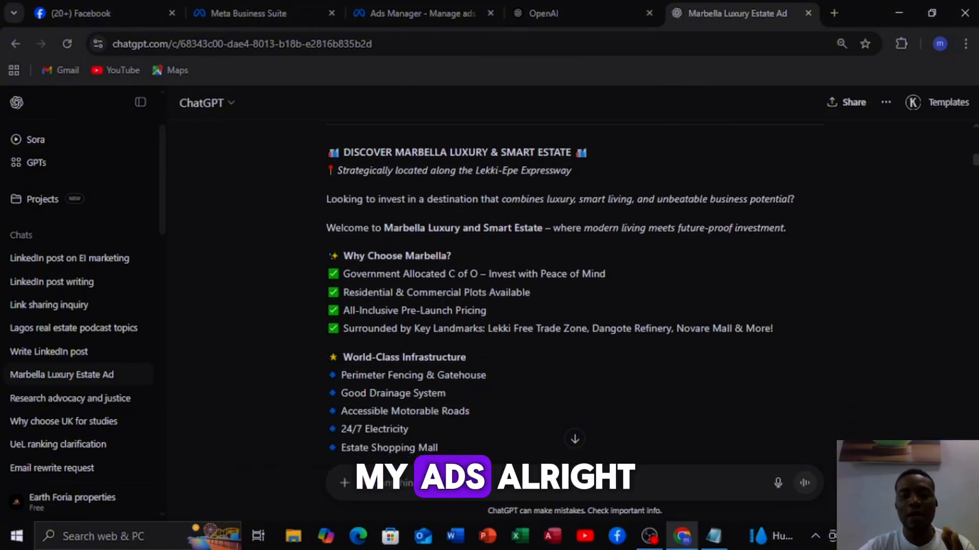
{"action": "scroll", "coordinate": [574, 285], "scroll_direction": "down", "scroll_amount": 3}
{"action": "scroll", "coordinate": [574, 286], "scroll_direction": "up", "scroll_amount": 4}
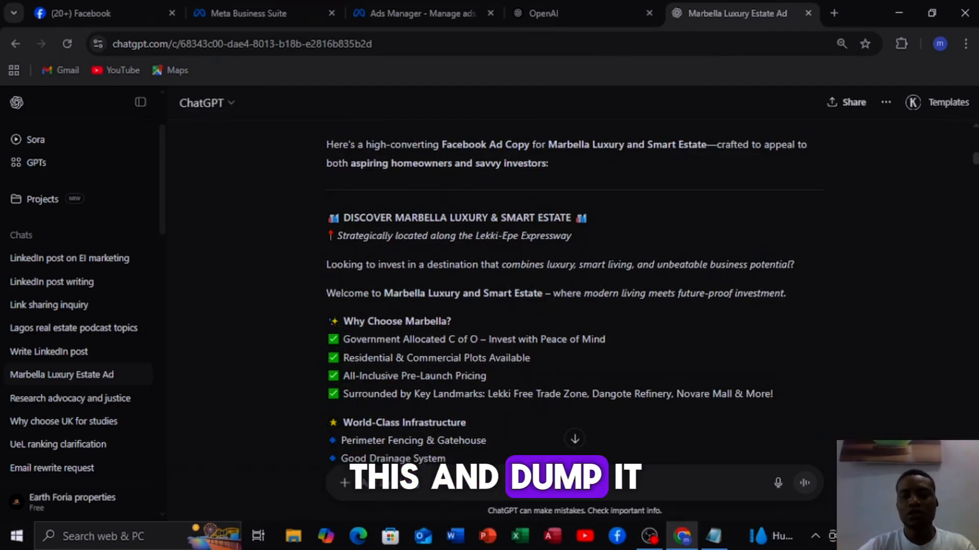
{"action": "scroll", "coordinate": [574, 286], "scroll_direction": "down", "scroll_amount": 8}
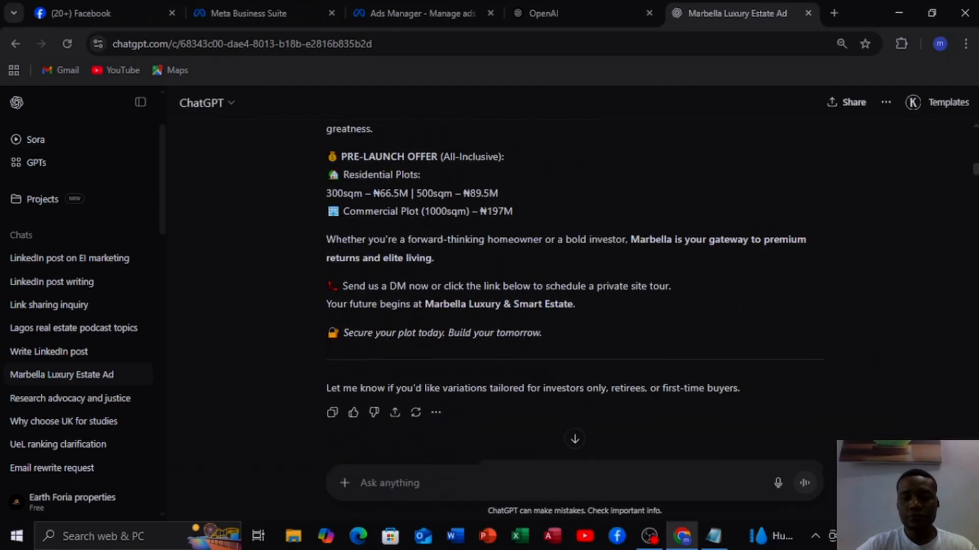
Review the prompt "generate the best location to target for this facebook ads using sales objective" together with the opening prompt and ad copy before it
{"action": "type", "text": "generate the best location to target for this facebook ads using sales objective"}
{"action": "key", "text": "Return"}
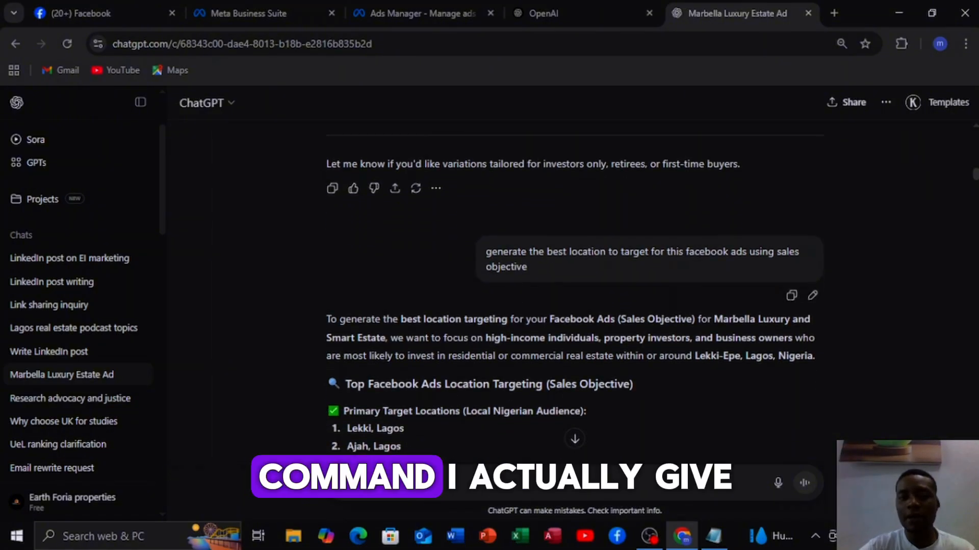
{"action": "scroll", "coordinate": [574, 285], "scroll_direction": "up", "scroll_amount": 5}
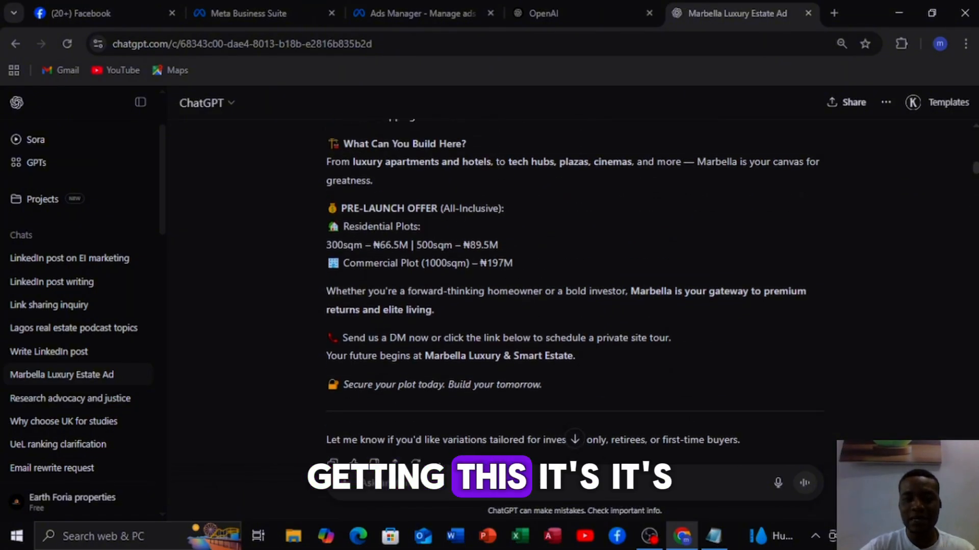
{"action": "scroll", "coordinate": [574, 295], "scroll_direction": "down", "scroll_amount": 3}
{"action": "scroll", "coordinate": [574, 296], "scroll_direction": "down", "scroll_amount": 3}
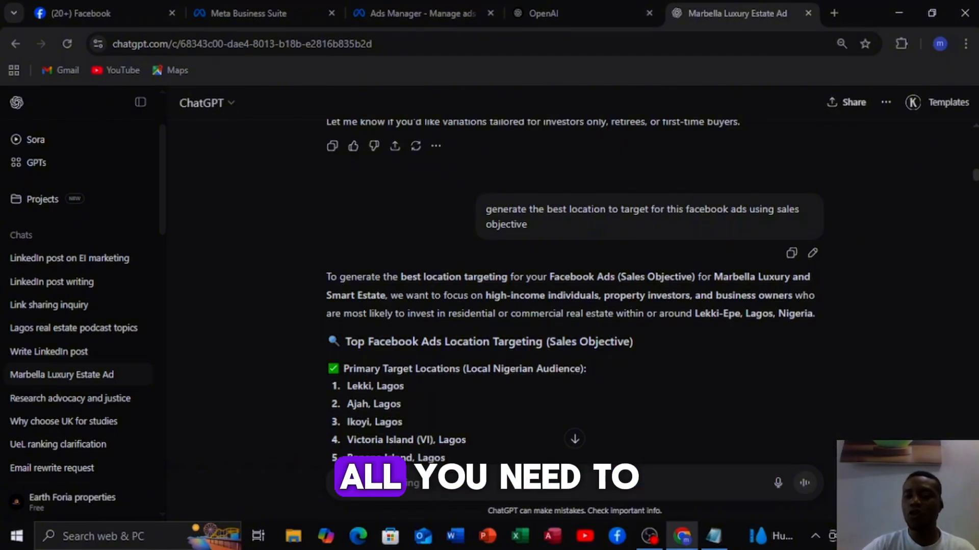
{"action": "scroll", "coordinate": [574, 285], "scroll_direction": "up", "scroll_amount": 20}
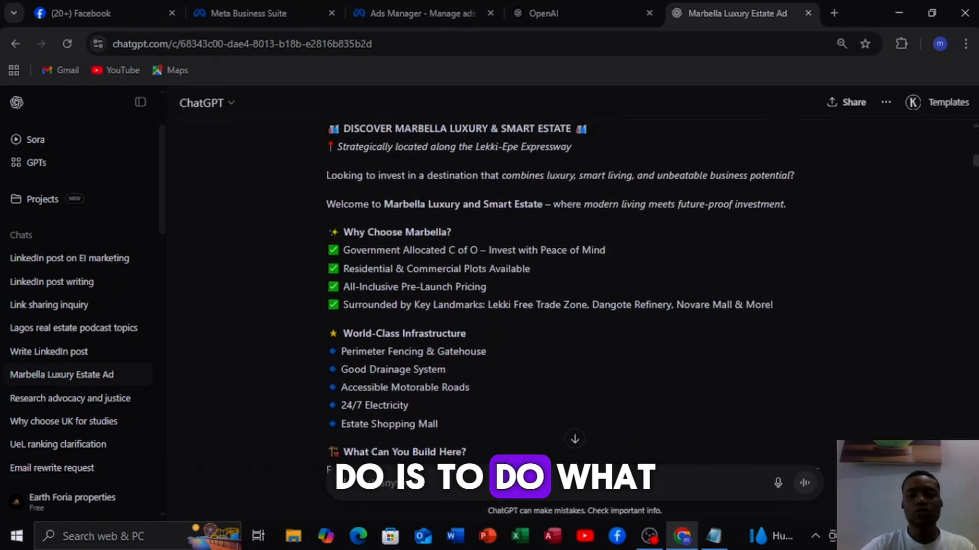
{"action": "scroll", "coordinate": [650, 306], "scroll_direction": "up", "scroll_amount": 6}
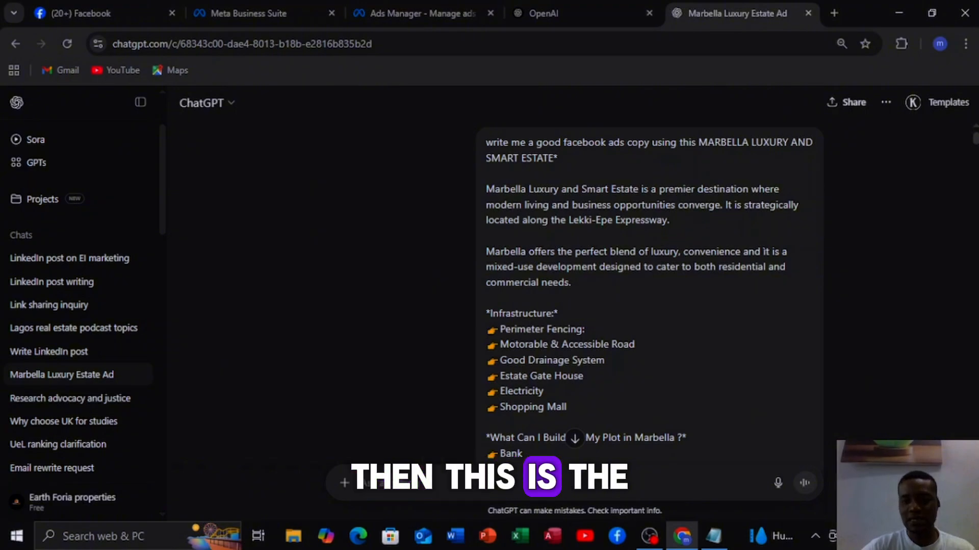
{"action": "scroll", "coordinate": [574, 306], "scroll_direction": "down", "scroll_amount": 20}
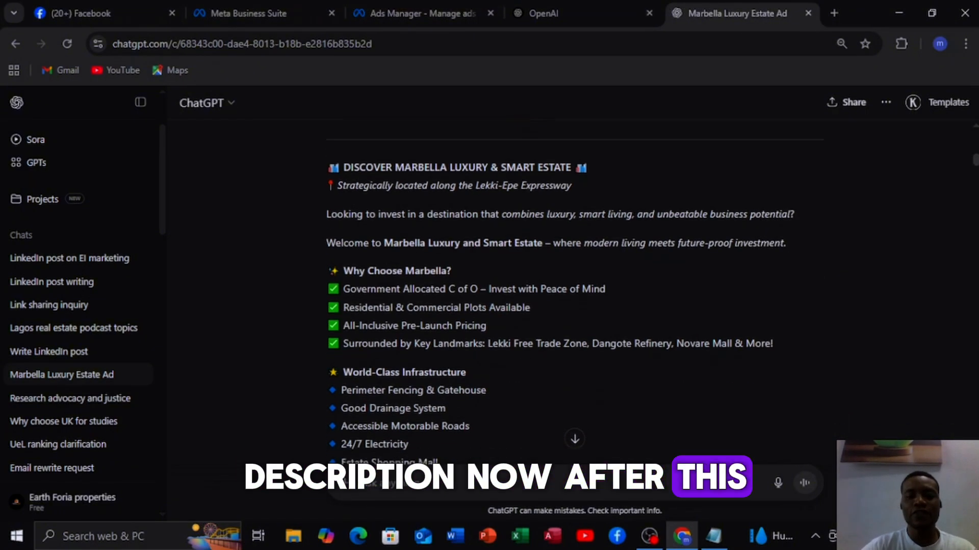
{"action": "scroll", "coordinate": [574, 306], "scroll_direction": "down", "scroll_amount": 5}
{"action": "scroll", "coordinate": [574, 306], "scroll_direction": "down", "scroll_amount": 7}
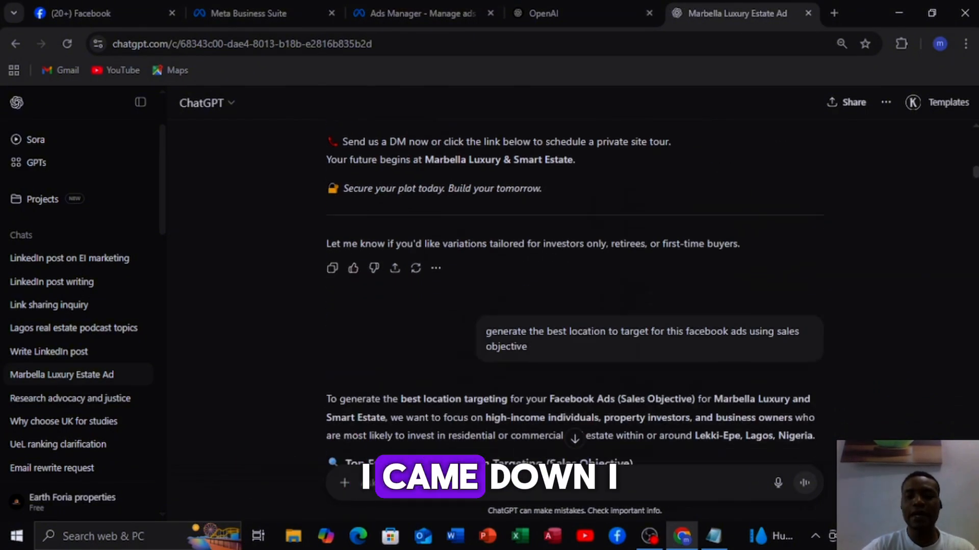
Read the reply to the location-targeting prompt, from its introduction through the primary target locations for the local Nigerian audience
{"action": "scroll", "coordinate": [574, 306], "scroll_direction": "down", "scroll_amount": 1}
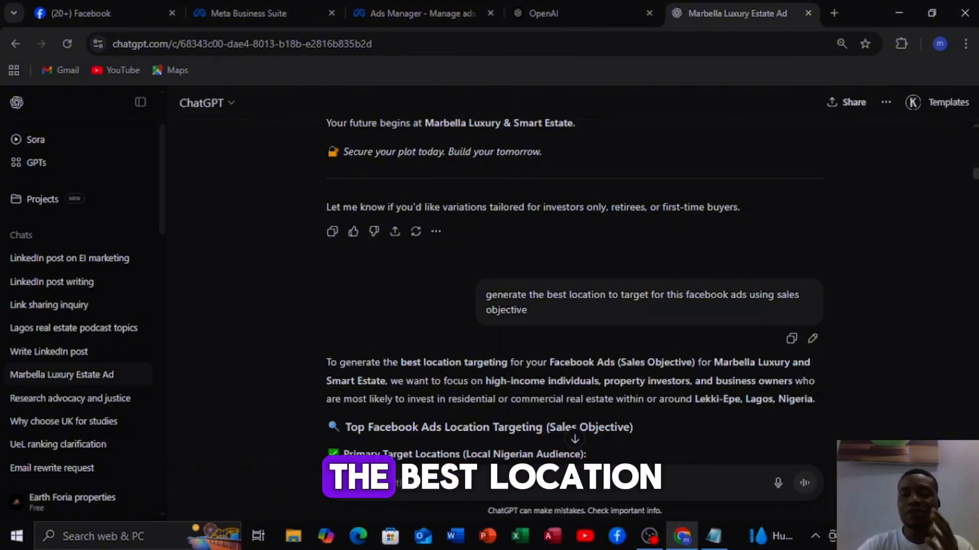
{"action": "scroll", "coordinate": [574, 306], "scroll_direction": "down", "scroll_amount": 1}
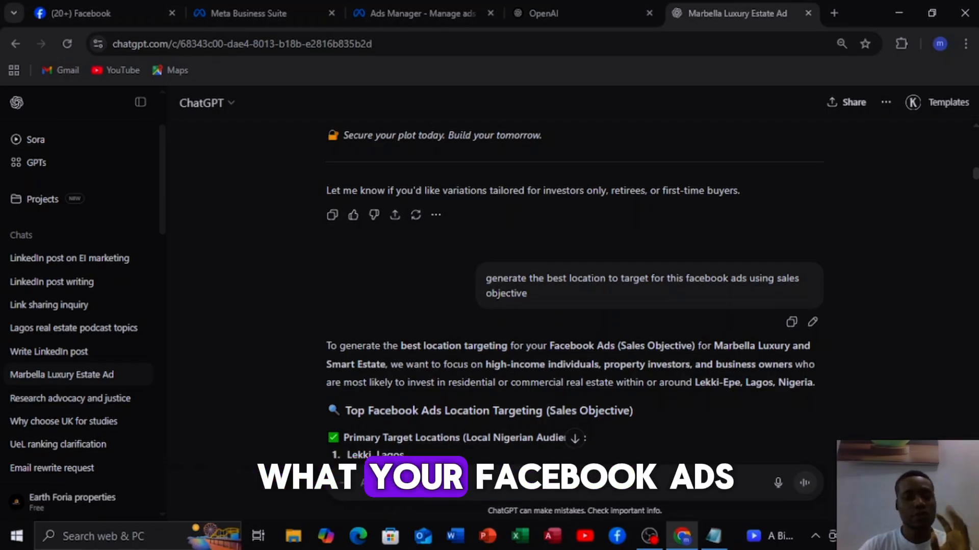
{"action": "scroll", "coordinate": [574, 306], "scroll_direction": "down", "scroll_amount": 2}
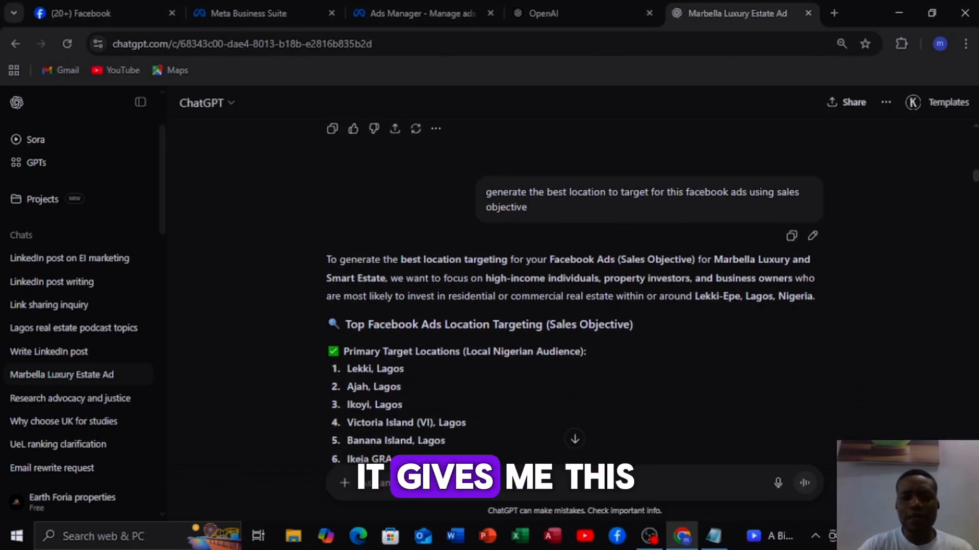
{"action": "scroll", "coordinate": [575, 306], "scroll_direction": "down", "scroll_amount": 2}
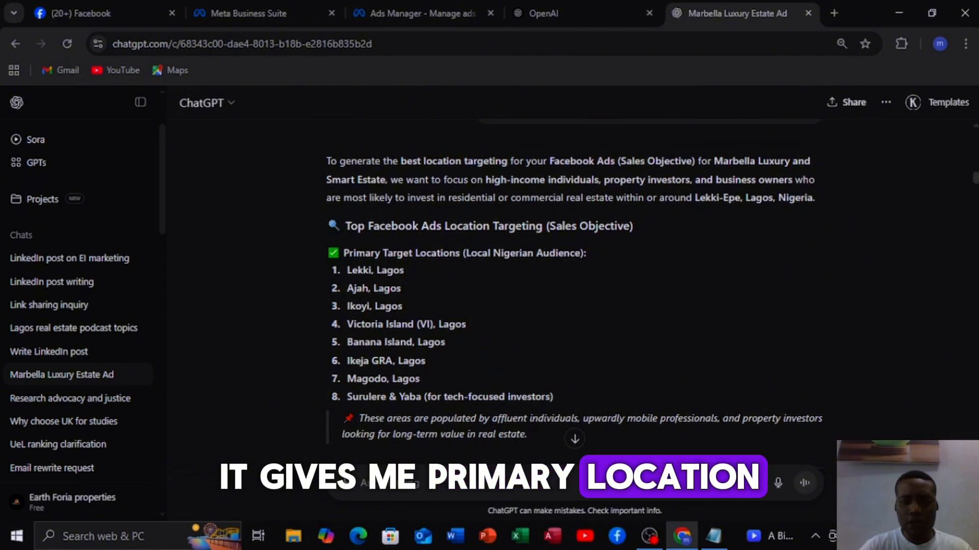
{"action": "scroll", "coordinate": [575, 306], "scroll_direction": "down", "scroll_amount": 1}
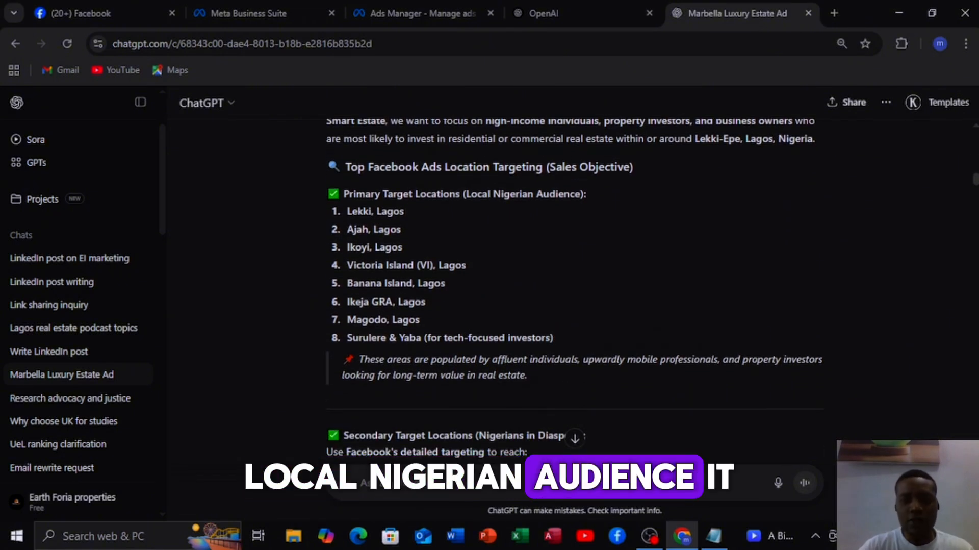
{"action": "scroll", "coordinate": [575, 306], "scroll_direction": "down", "scroll_amount": 1}
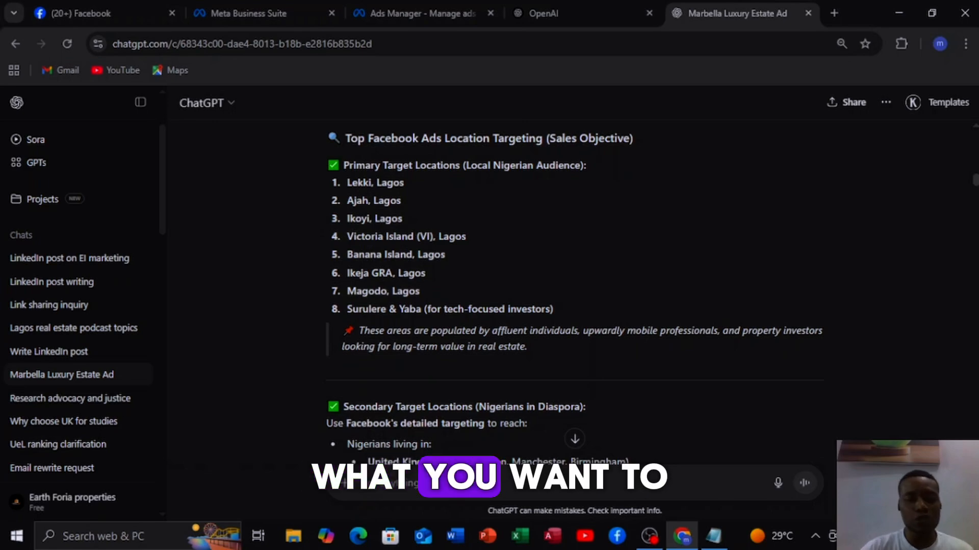
Check the pre-launch plot prices in the opening prompt against the note under the primary target locations
{"action": "scroll", "coordinate": [627, 291], "scroll_direction": "up", "scroll_amount": 15}
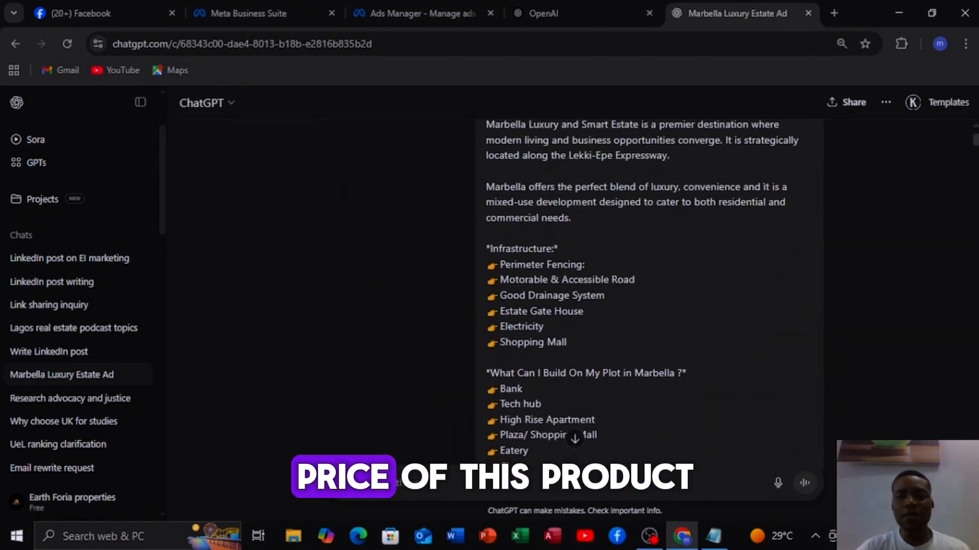
{"action": "scroll", "coordinate": [628, 291], "scroll_direction": "down", "scroll_amount": 5}
{"action": "scroll", "coordinate": [648, 306], "scroll_direction": "down", "scroll_amount": 3}
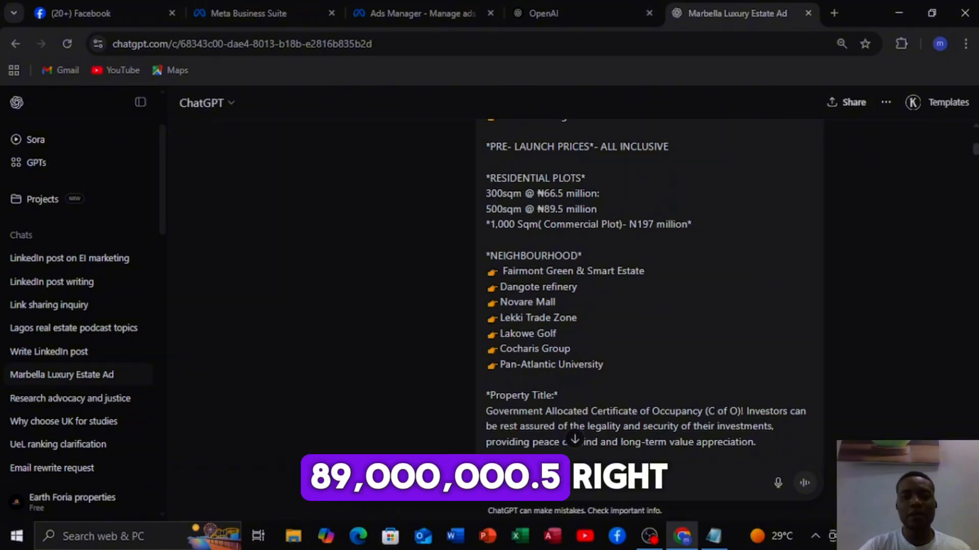
{"action": "scroll", "coordinate": [648, 306], "scroll_direction": "down", "scroll_amount": 15}
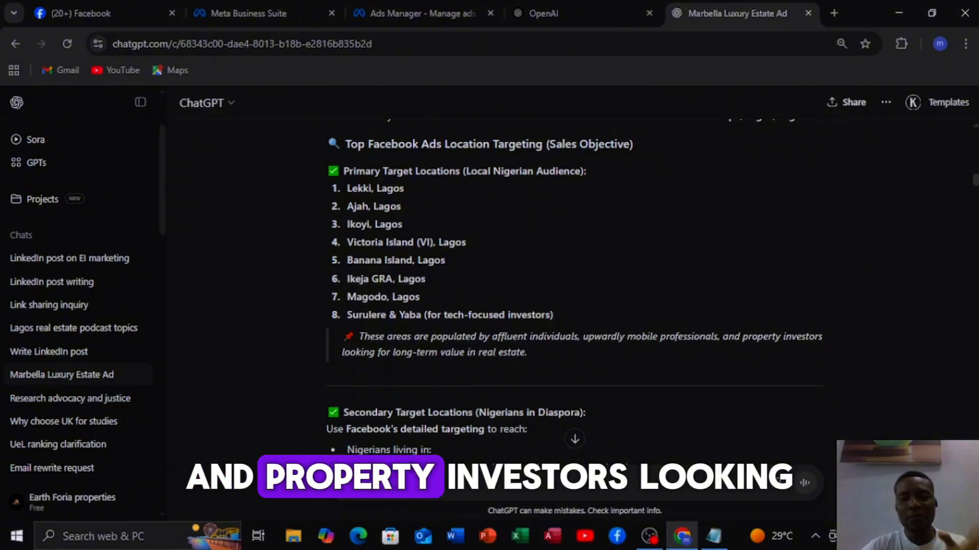
Read the secondary target locations for Nigerians in diaspora, rechecking the location-targeting prompt and the primary list
{"action": "scroll", "coordinate": [558, 308], "scroll_direction": "down", "scroll_amount": 1}
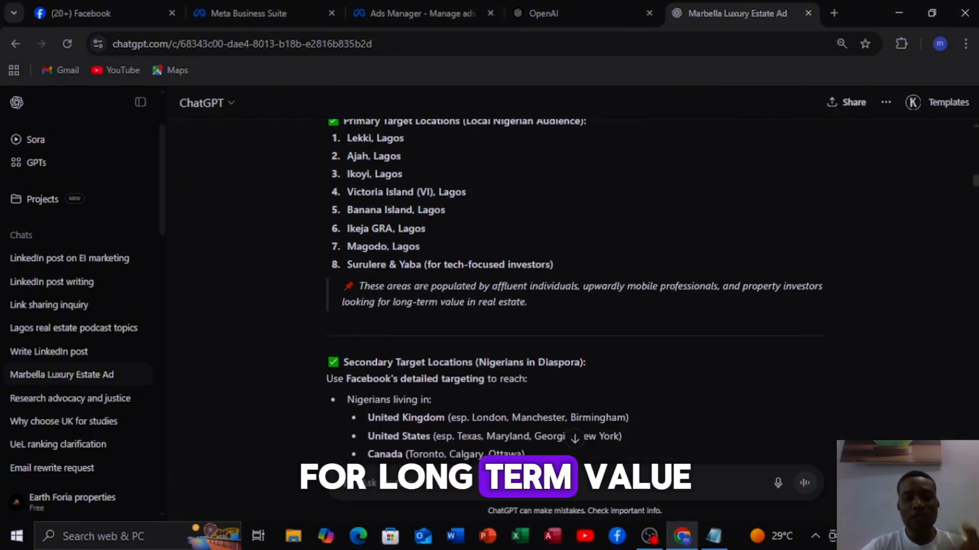
{"action": "scroll", "coordinate": [574, 295], "scroll_direction": "down", "scroll_amount": 2}
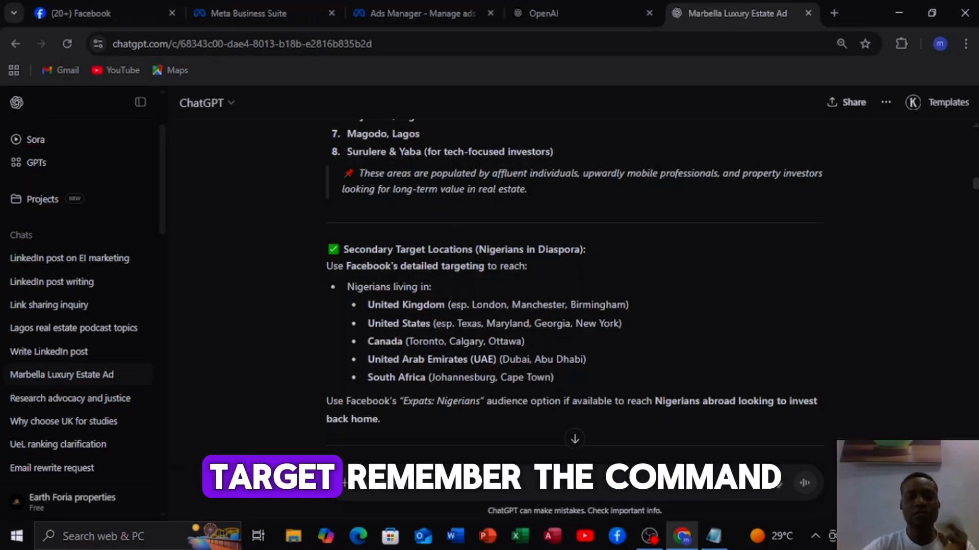
{"action": "scroll", "coordinate": [575, 307], "scroll_direction": "up", "scroll_amount": 10}
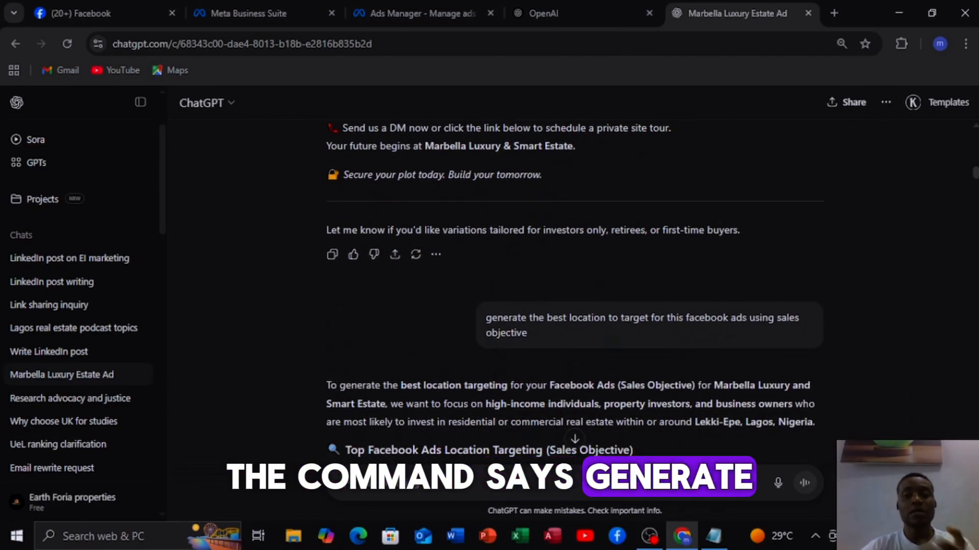
{"action": "scroll", "coordinate": [575, 276], "scroll_direction": "down", "scroll_amount": 10}
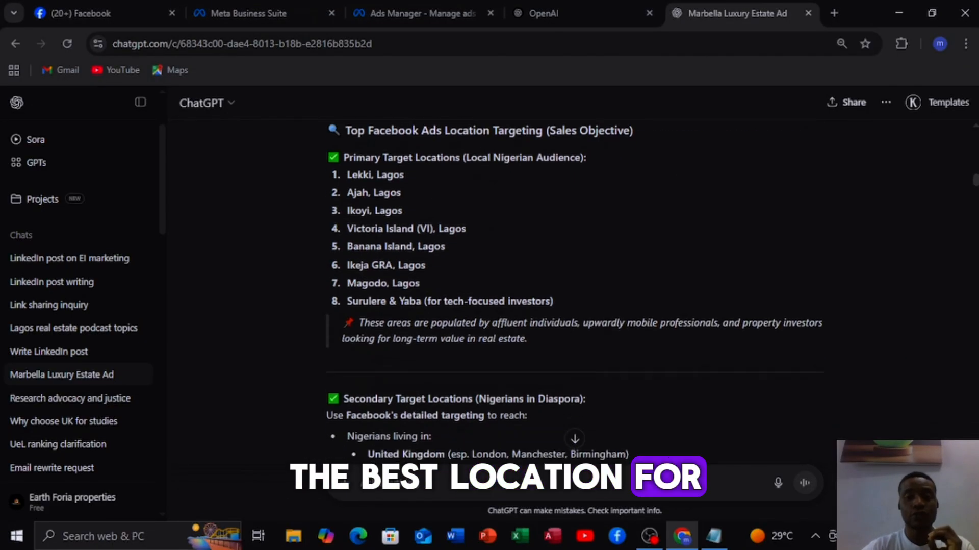
{"action": "scroll", "coordinate": [574, 275], "scroll_direction": "up", "scroll_amount": 4}
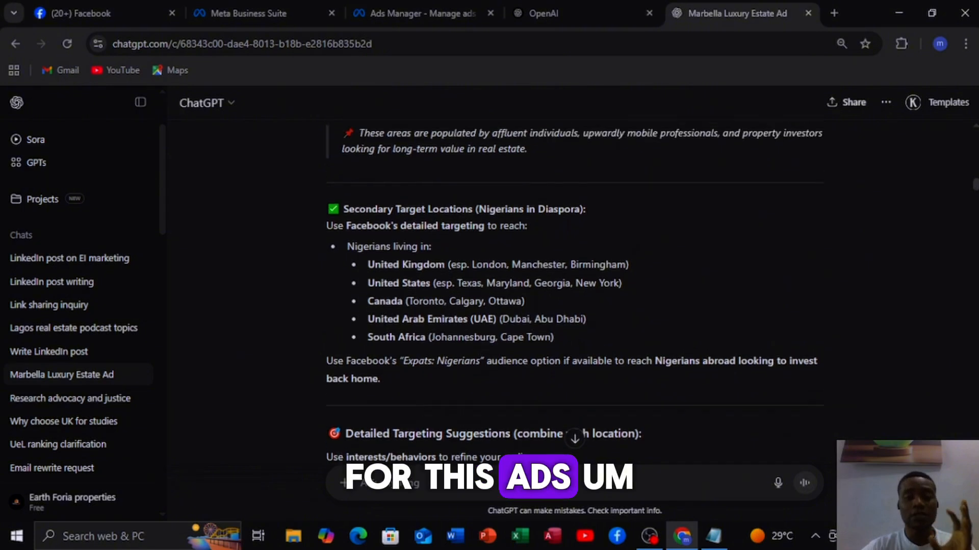
{"action": "scroll", "coordinate": [574, 276], "scroll_direction": "down", "scroll_amount": 5}
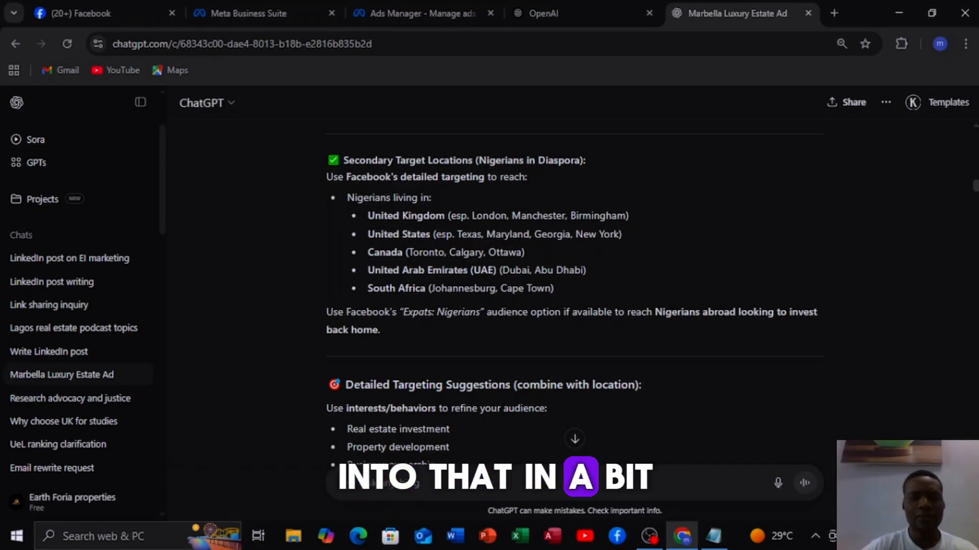
Read the detailed targeting suggestions, the split-test pro tip, and the follow-up prompt about high-net-worth Lagos neighbourhoods
{"action": "scroll", "coordinate": [571, 306], "scroll_direction": "down", "scroll_amount": 3}
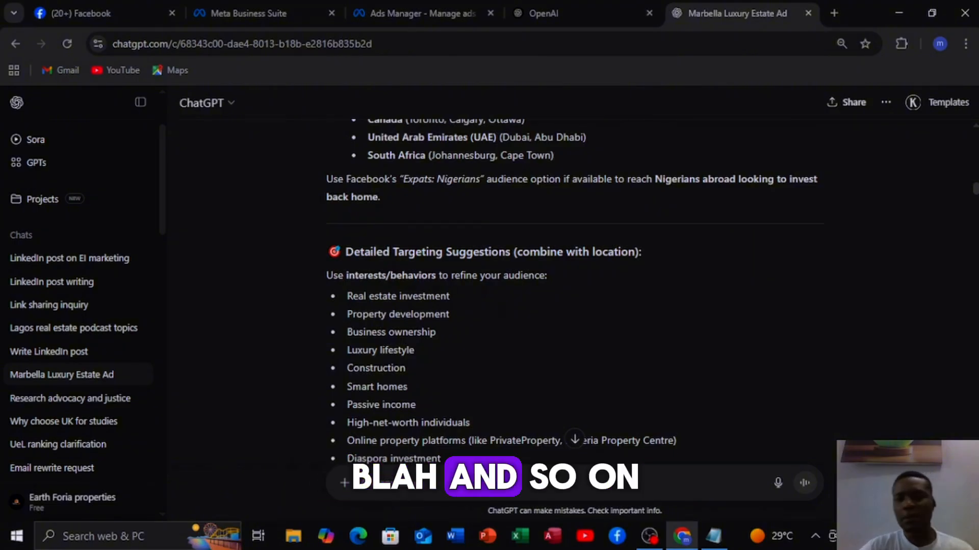
{"action": "scroll", "coordinate": [571, 306], "scroll_direction": "up", "scroll_amount": 2}
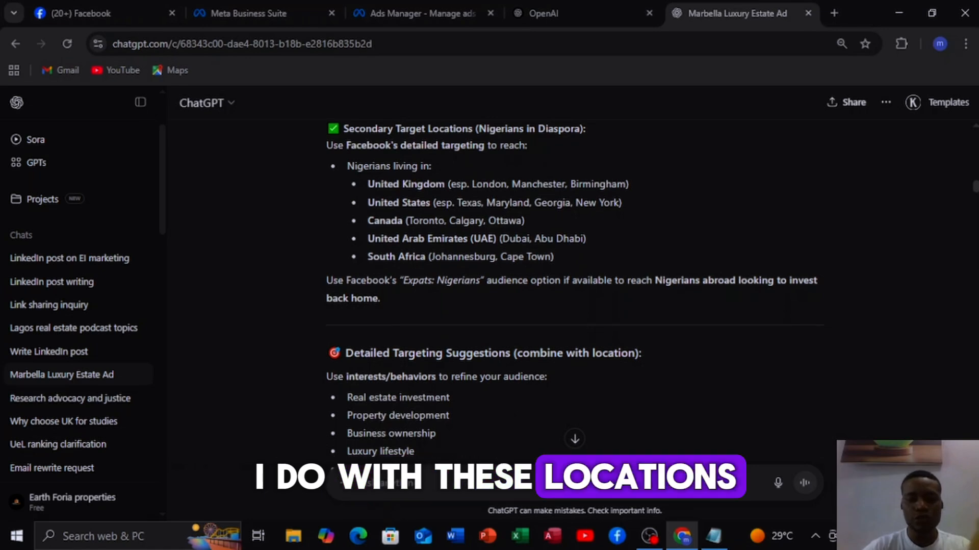
{"action": "scroll", "coordinate": [571, 306], "scroll_direction": "down", "scroll_amount": 1}
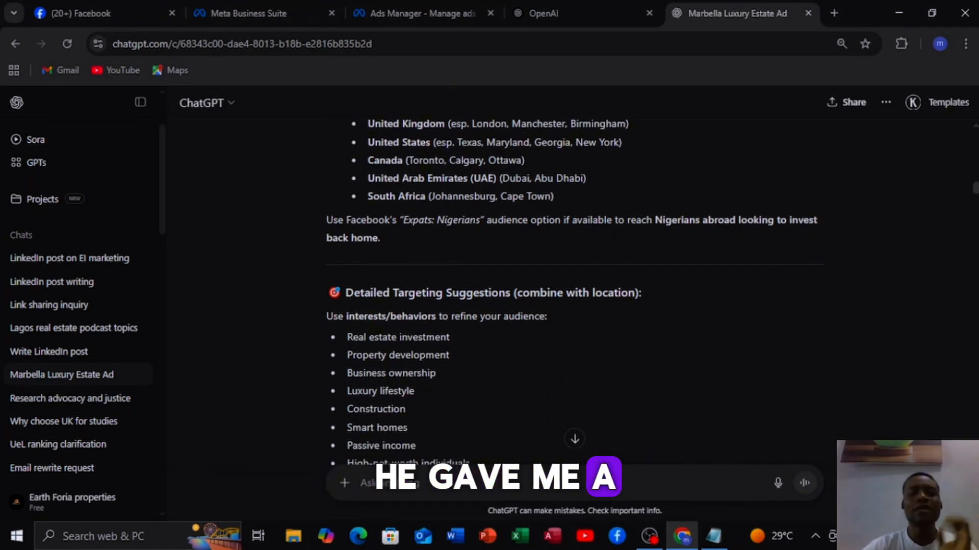
{"action": "scroll", "coordinate": [574, 306], "scroll_direction": "down", "scroll_amount": 2}
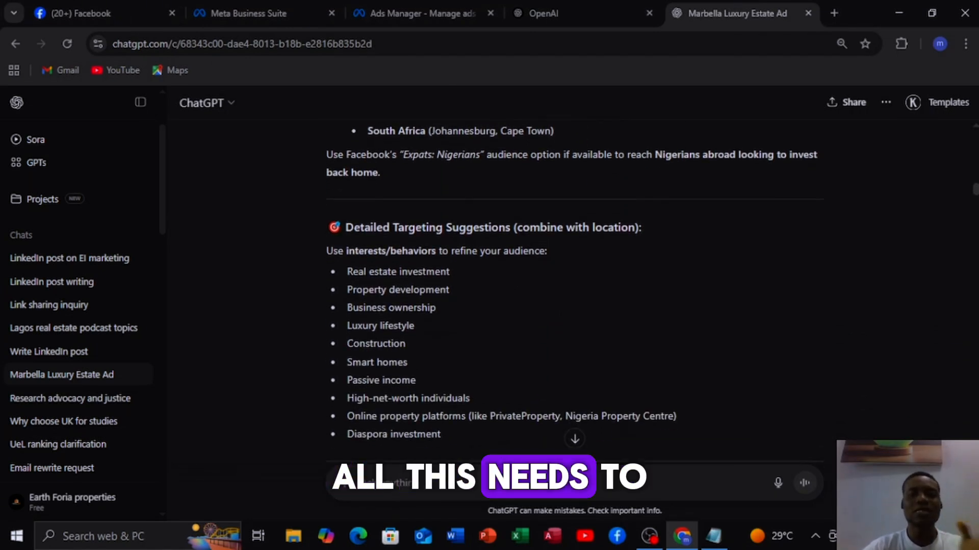
{"action": "scroll", "coordinate": [575, 306], "scroll_direction": "down", "scroll_amount": 2}
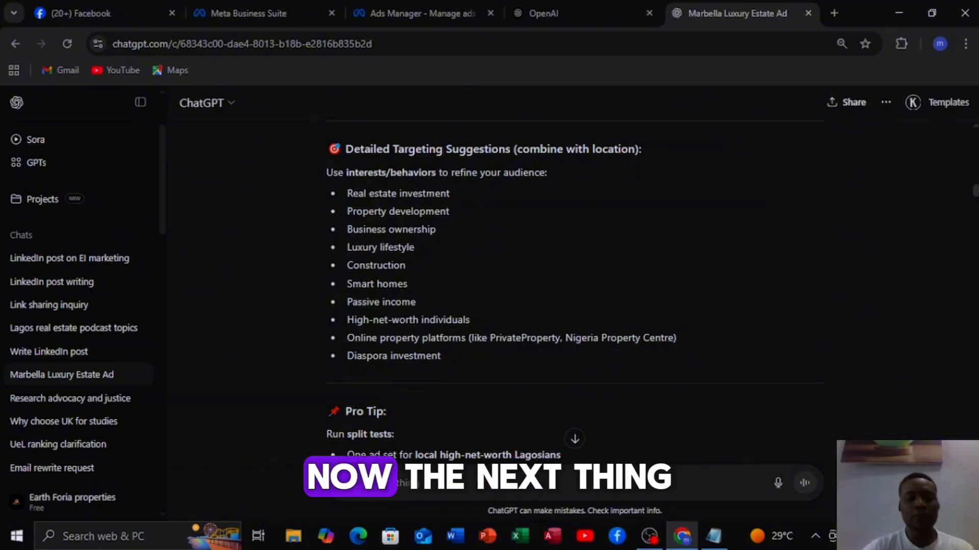
{"action": "scroll", "coordinate": [574, 285], "scroll_direction": "down", "scroll_amount": 2}
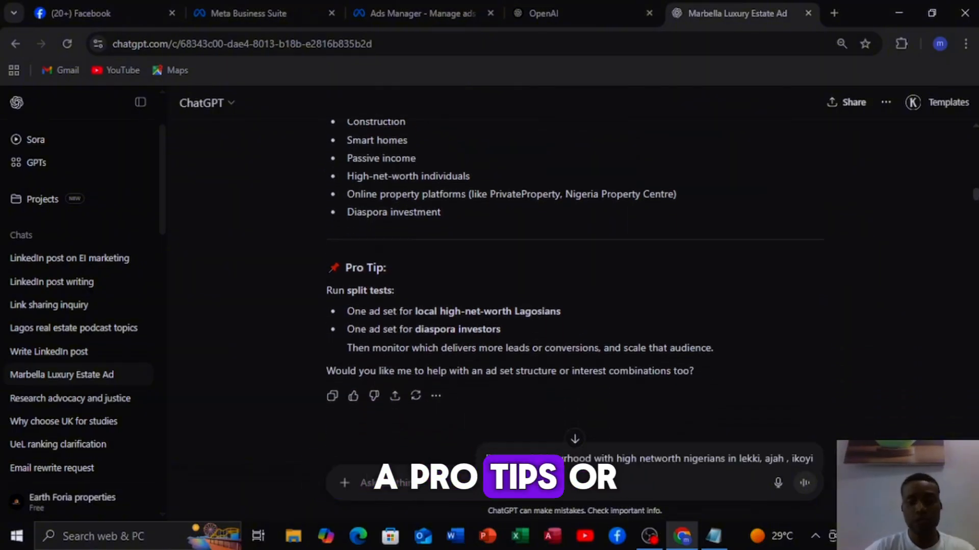
{"action": "scroll", "coordinate": [575, 286], "scroll_direction": "down", "scroll_amount": 2}
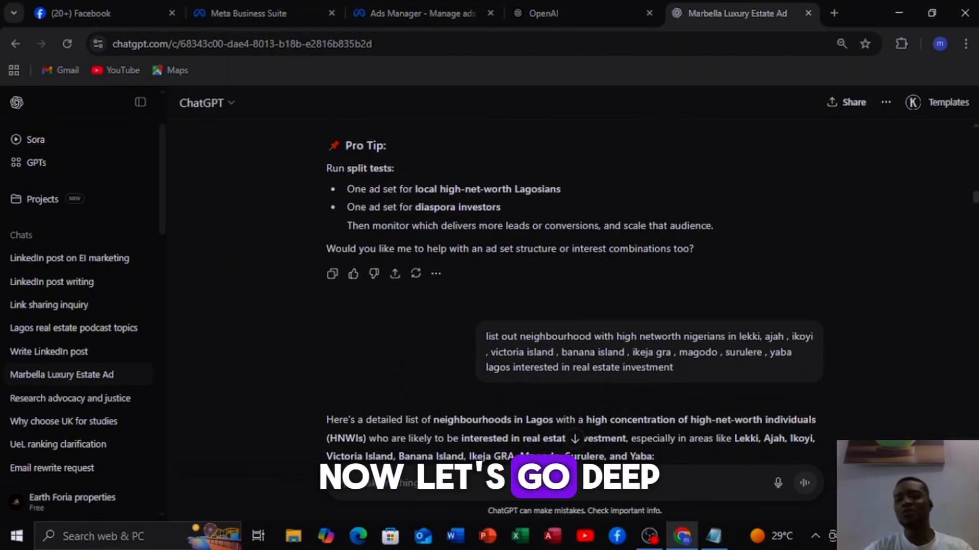
Compare the prompt about high-net-worth Lagos neighbourhoods with the primary target locations listed in the earlier reply
{"action": "scroll", "coordinate": [575, 286], "scroll_direction": "down", "scroll_amount": 1}
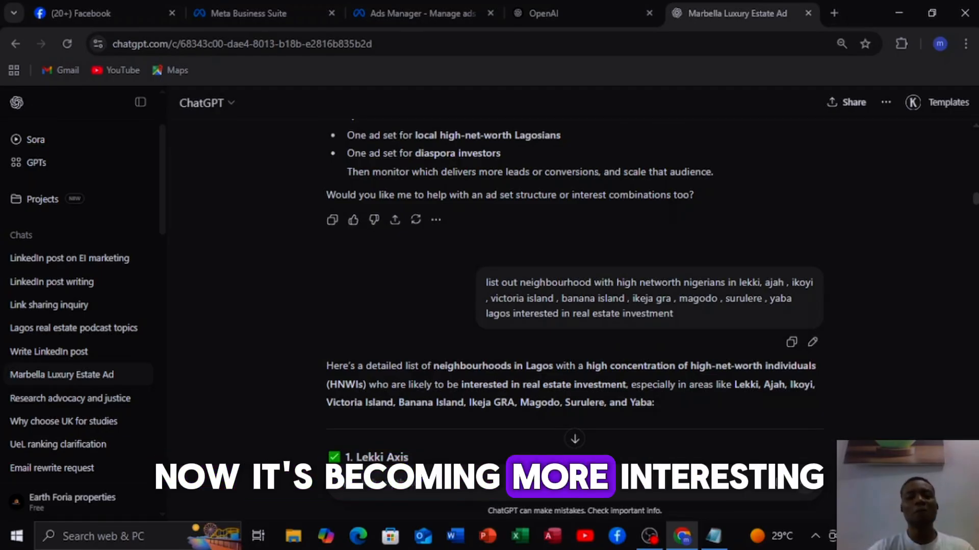
{"action": "scroll", "coordinate": [575, 306], "scroll_direction": "up", "scroll_amount": 12}
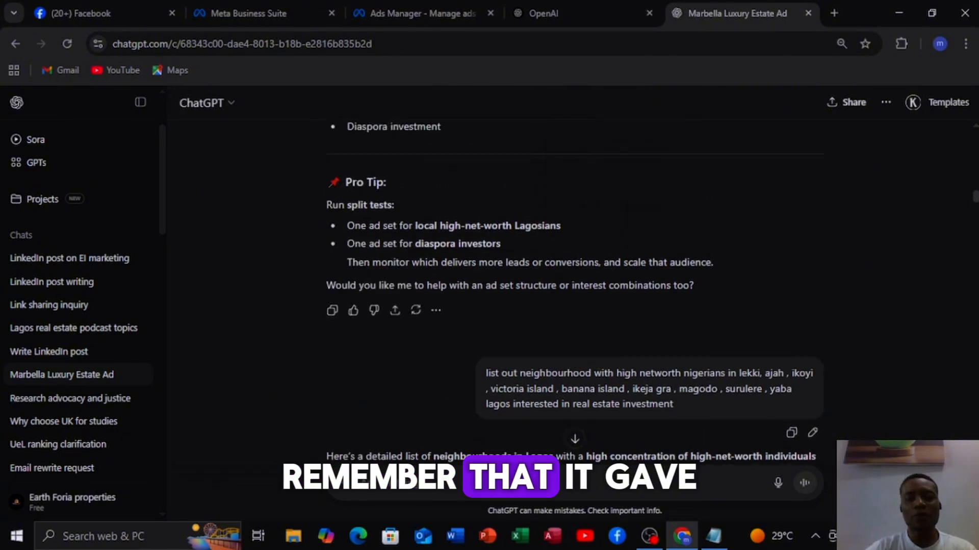
{"action": "scroll", "coordinate": [575, 285], "scroll_direction": "up", "scroll_amount": 1}
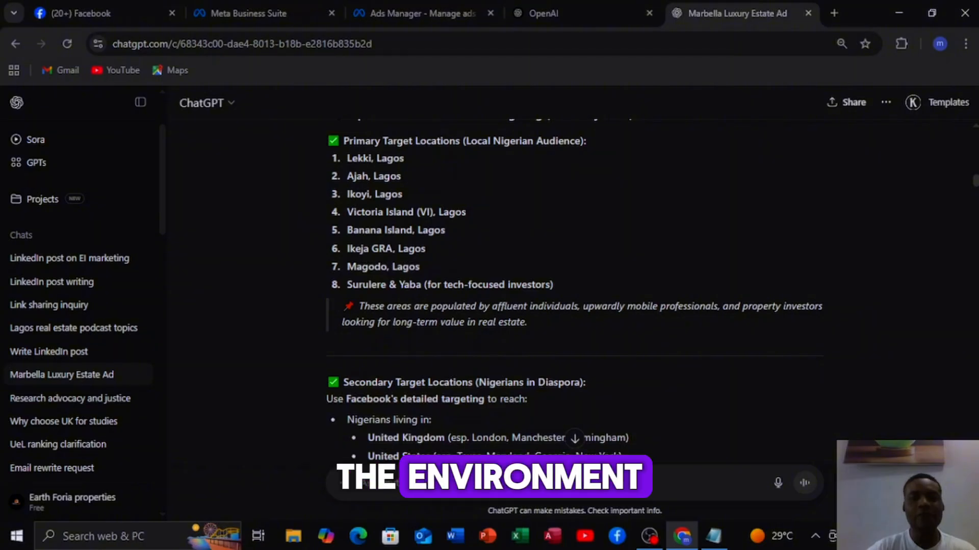
{"action": "scroll", "coordinate": [575, 285], "scroll_direction": "down", "scroll_amount": 15}
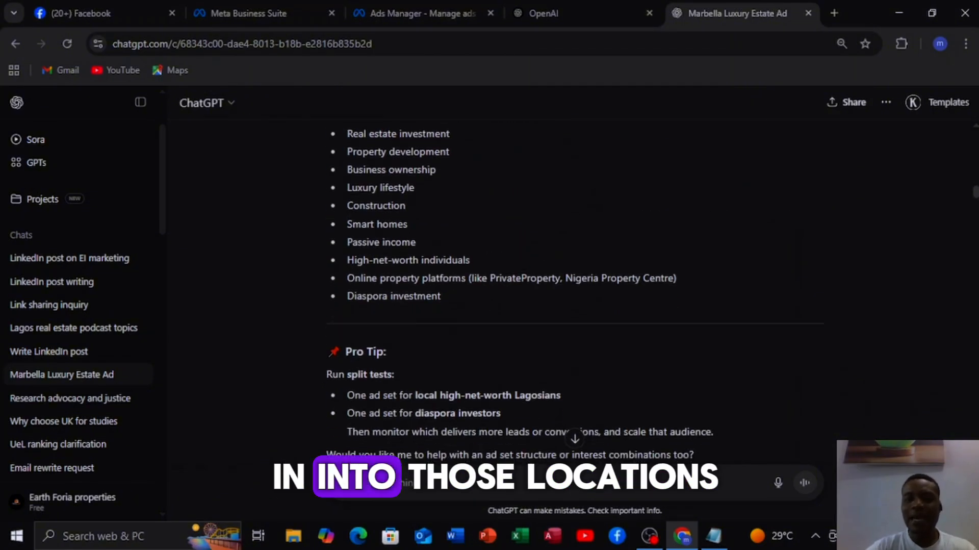
{"action": "scroll", "coordinate": [575, 286], "scroll_direction": "down", "scroll_amount": 4}
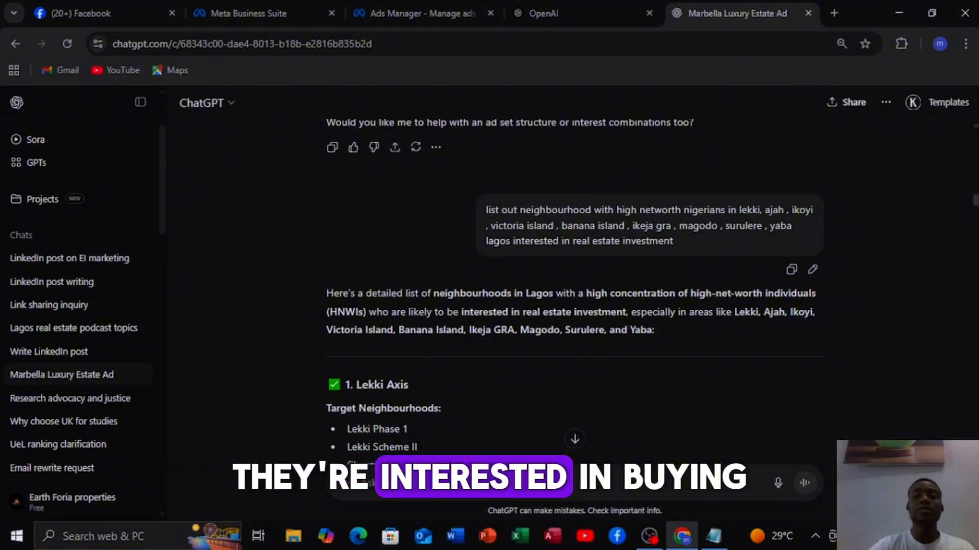
Read the Lekki Axis target neighbourhoods and audience profile, rechecking the prompt that requested the Lagos neighbourhoods
{"action": "scroll", "coordinate": [575, 286], "scroll_direction": "down", "scroll_amount": 1}
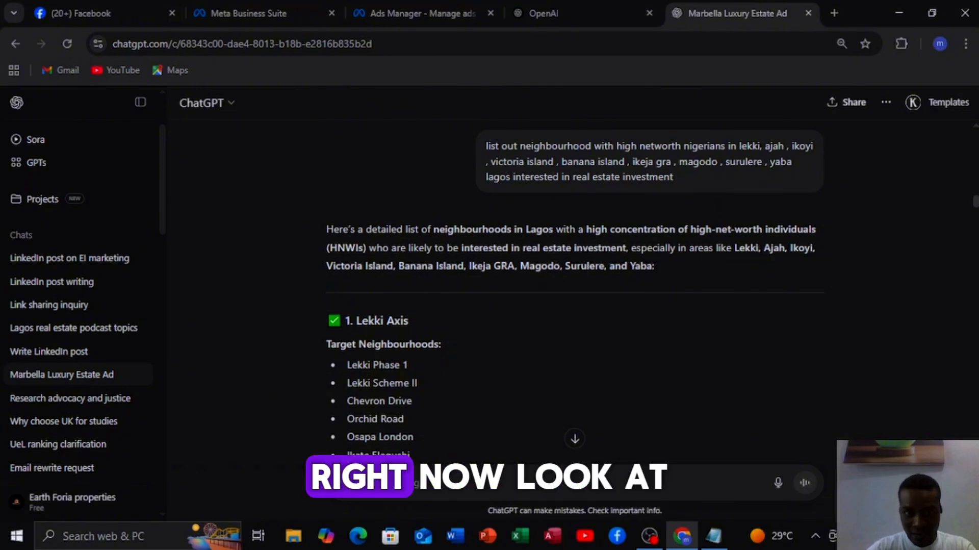
{"action": "scroll", "coordinate": [575, 286], "scroll_direction": "down", "scroll_amount": 2}
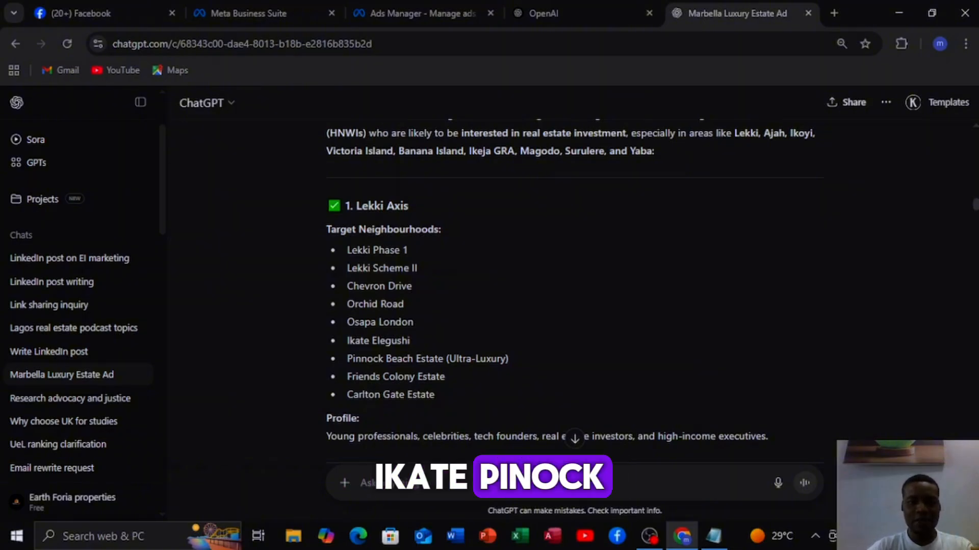
{"action": "scroll", "coordinate": [574, 306], "scroll_direction": "down", "scroll_amount": 2}
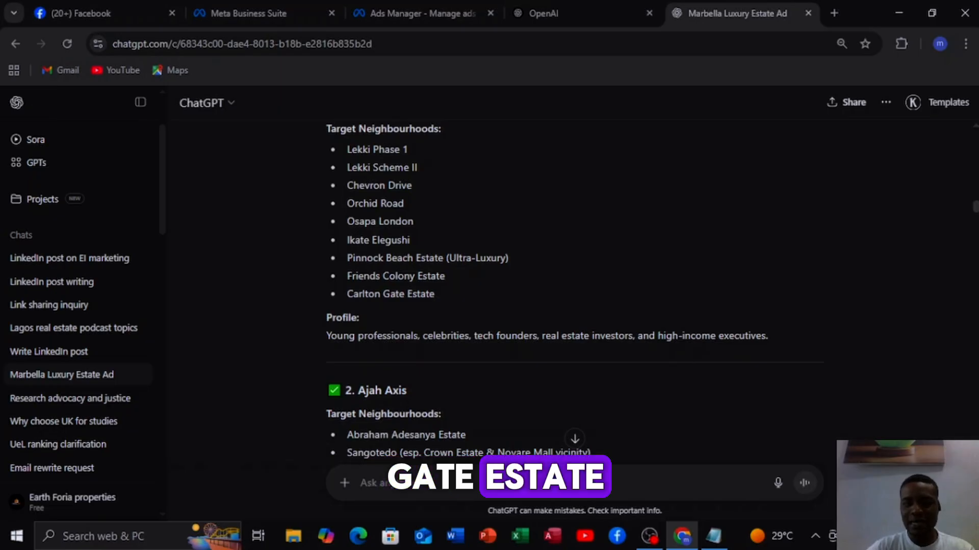
{"action": "scroll", "coordinate": [555, 311], "scroll_direction": "up", "scroll_amount": 1}
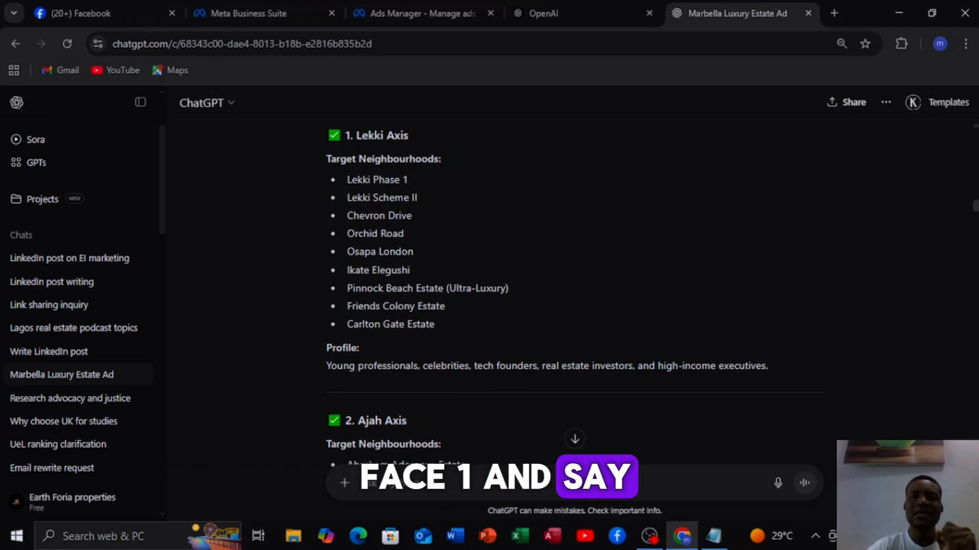
{"action": "scroll", "coordinate": [575, 281], "scroll_direction": "up", "scroll_amount": 5}
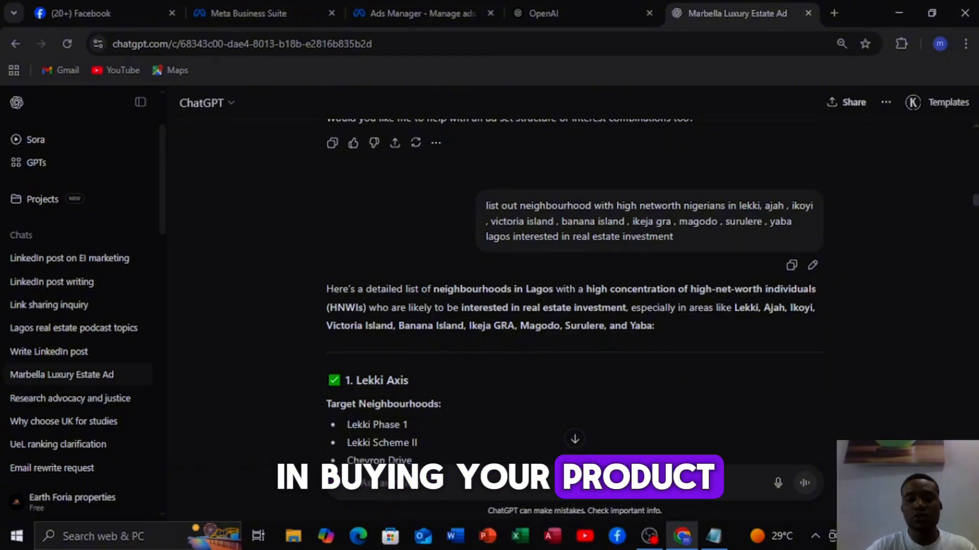
{"action": "scroll", "coordinate": [575, 306], "scroll_direction": "down", "scroll_amount": 3}
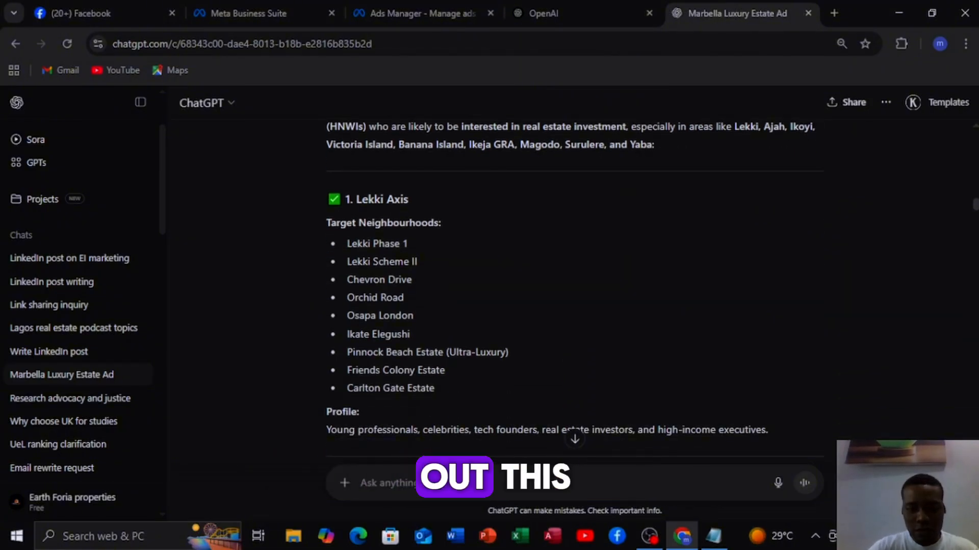
{"action": "scroll", "coordinate": [575, 306], "scroll_direction": "down", "scroll_amount": 3}
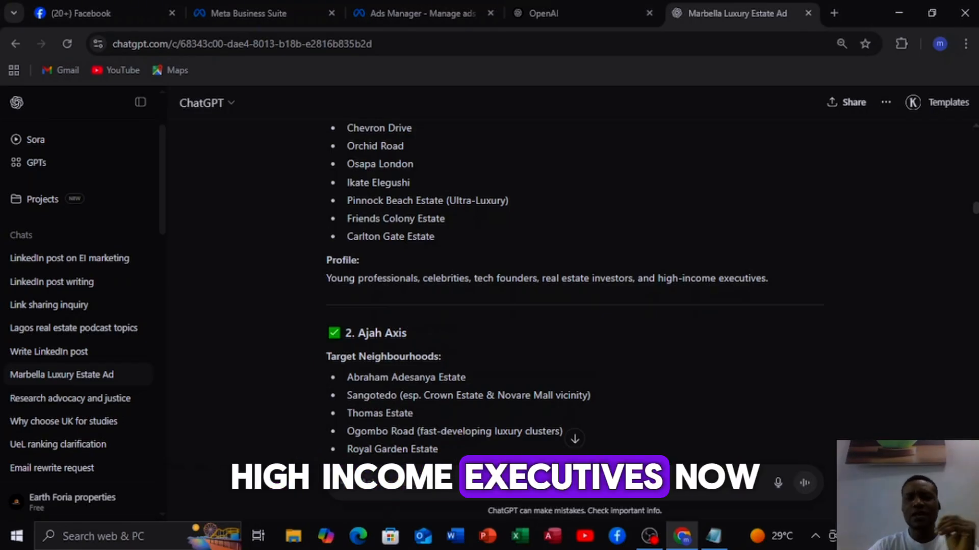
{"action": "scroll", "coordinate": [547, 309], "scroll_direction": "up", "scroll_amount": 1}
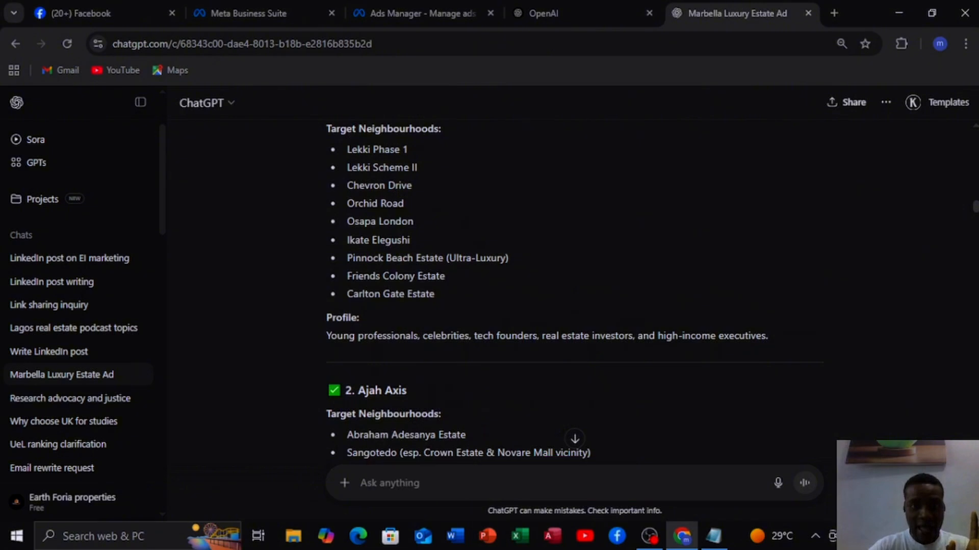
Read the Ajah Axis target neighbourhoods and profile, referring back to the Lagos neighbourhood prompt
{"action": "scroll", "coordinate": [547, 286], "scroll_direction": "down", "scroll_amount": 3}
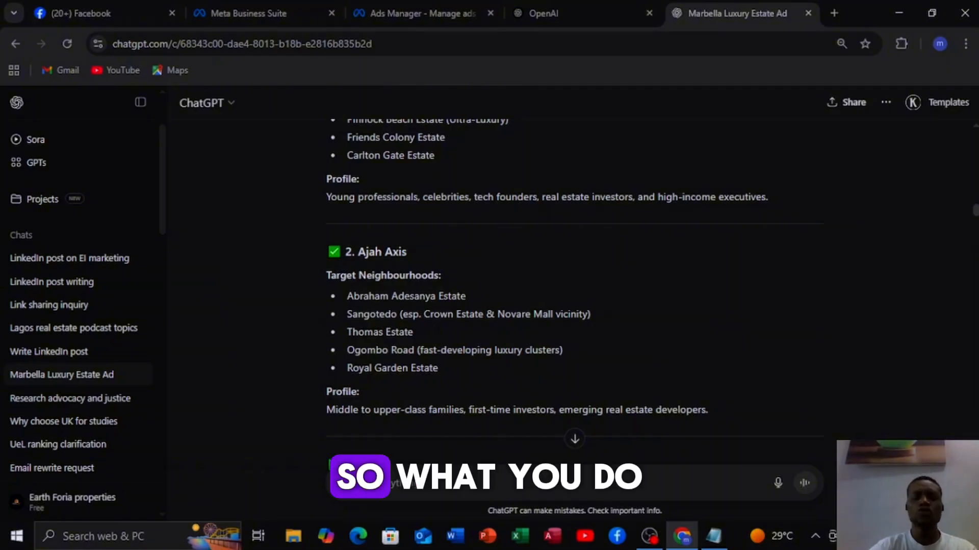
{"action": "scroll", "coordinate": [575, 285], "scroll_direction": "up", "scroll_amount": 7}
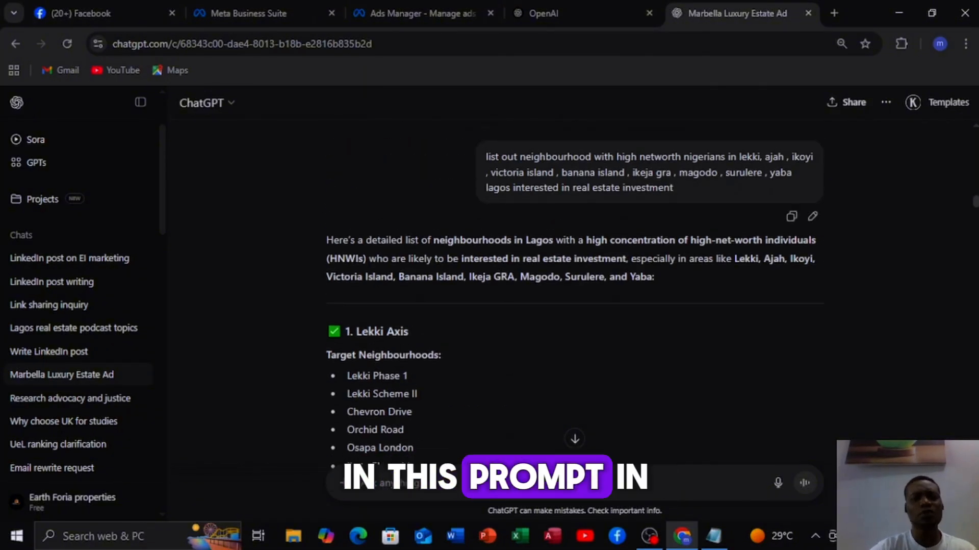
{"action": "scroll", "coordinate": [574, 286], "scroll_direction": "down", "scroll_amount": 6}
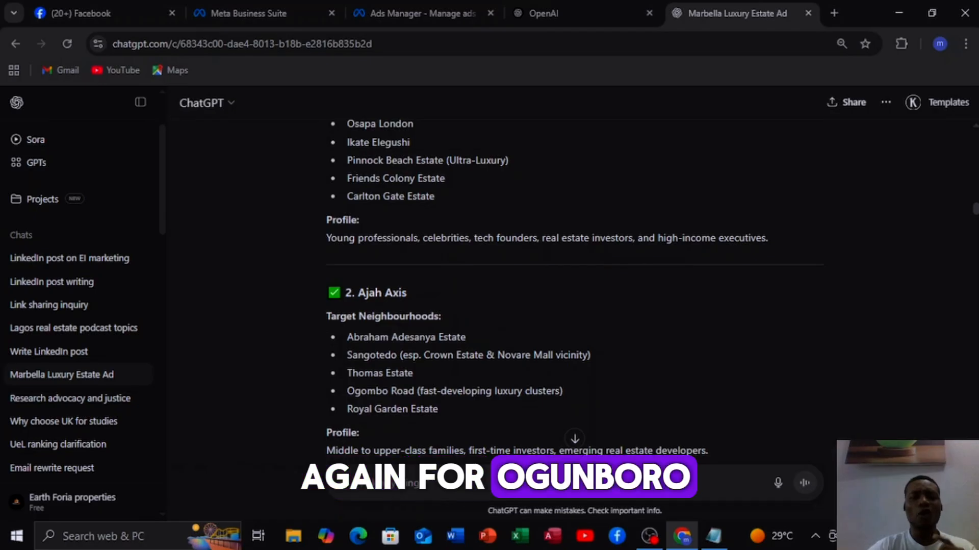
{"action": "scroll", "coordinate": [574, 285], "scroll_direction": "down", "scroll_amount": 2}
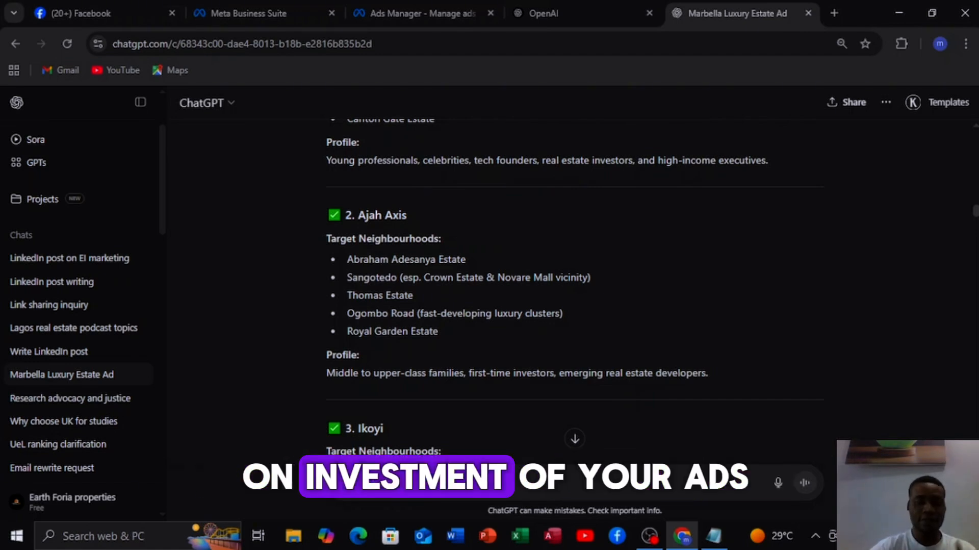
{"action": "scroll", "coordinate": [575, 306], "scroll_direction": "down", "scroll_amount": 2}
{"action": "scroll", "coordinate": [574, 306], "scroll_direction": "up", "scroll_amount": 2}
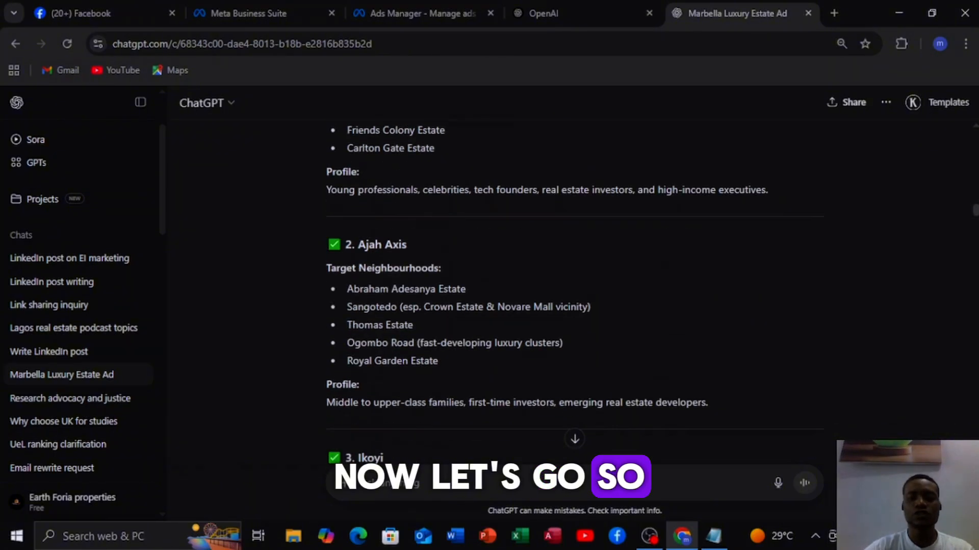
Skim the remaining Lagos areas from Ikoyi through Yaba and the Facebook Ads hyper-targeting suggestions
{"action": "scroll", "coordinate": [575, 306], "scroll_direction": "down", "scroll_amount": 7}
{"action": "scroll", "coordinate": [574, 306], "scroll_direction": "down", "scroll_amount": 15}
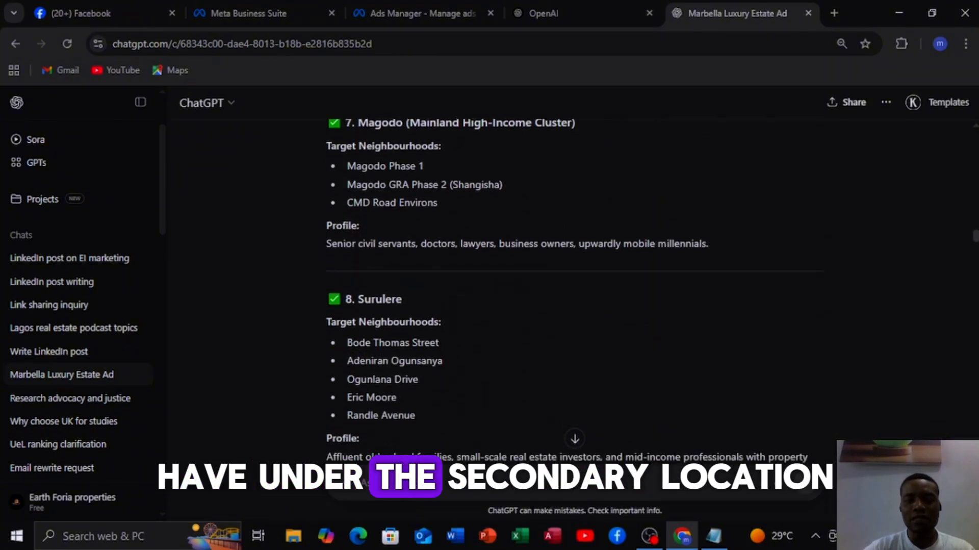
{"action": "scroll", "coordinate": [574, 306], "scroll_direction": "down", "scroll_amount": 6}
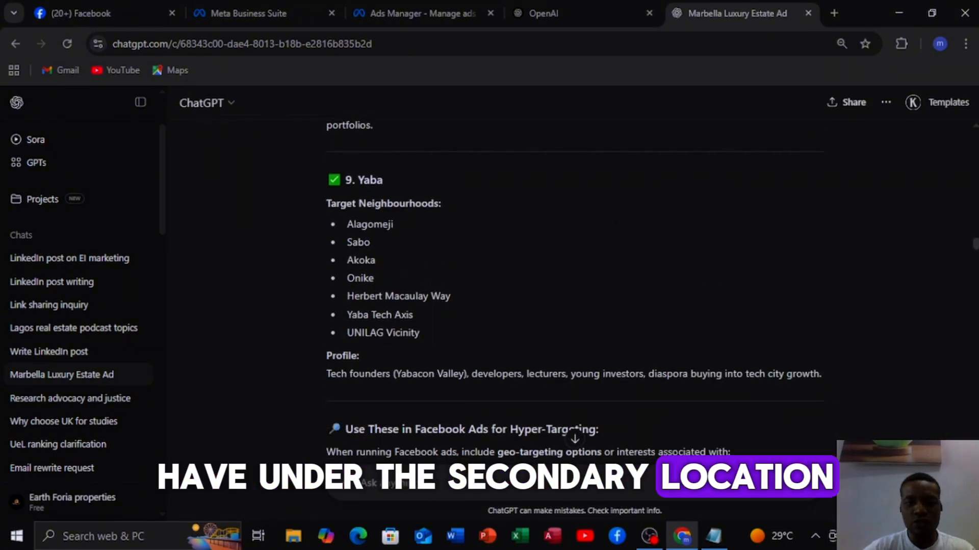
{"action": "scroll", "coordinate": [575, 306], "scroll_direction": "down", "scroll_amount": 10}
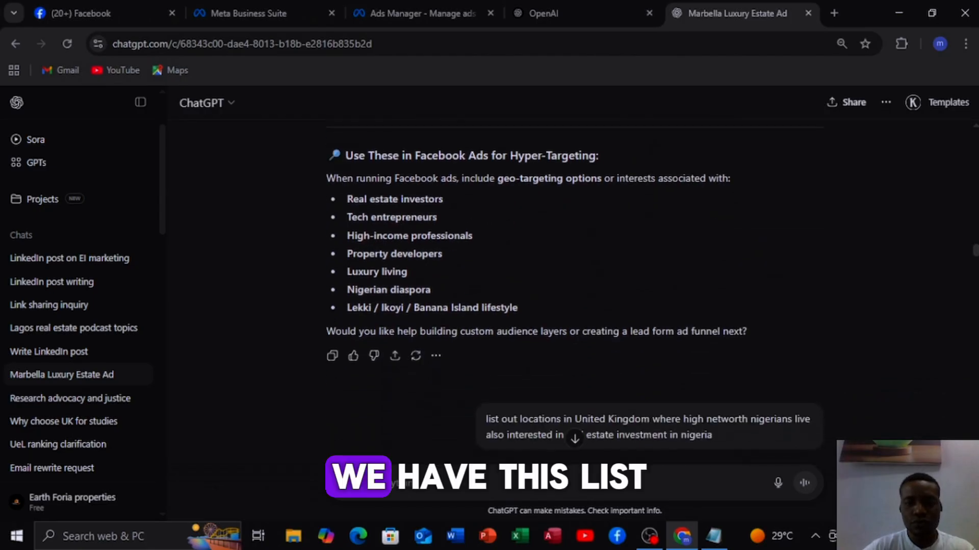
Read the prompt about UK locations of high-net-worth Nigerians and the reply's introduction and key areas in London
{"action": "scroll", "coordinate": [575, 306], "scroll_direction": "down", "scroll_amount": 2}
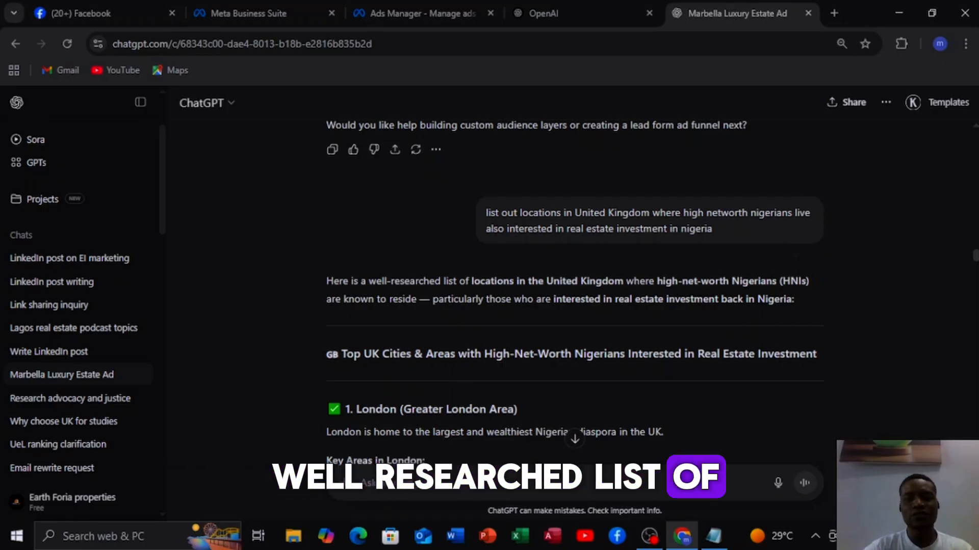
{"action": "scroll", "coordinate": [574, 286], "scroll_direction": "down", "scroll_amount": 2}
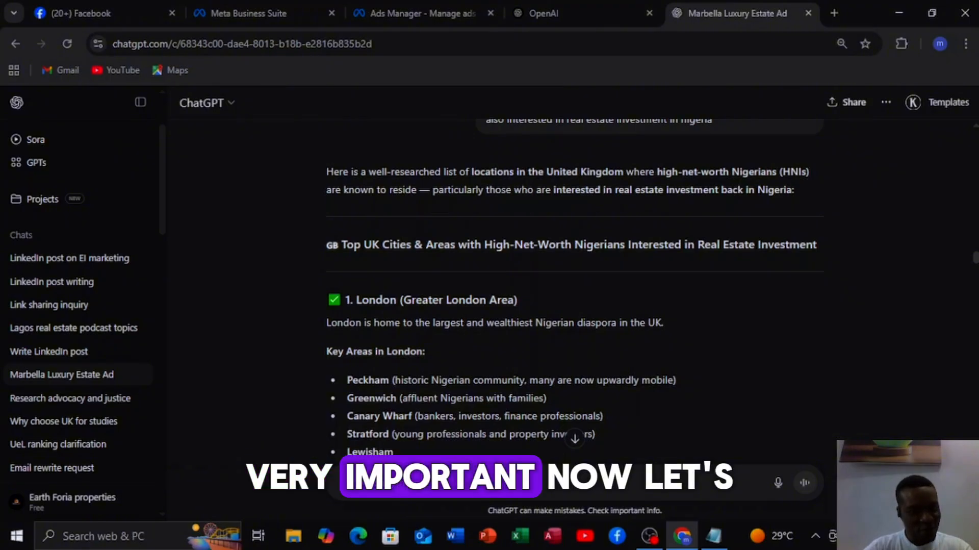
{"action": "scroll", "coordinate": [572, 286], "scroll_direction": "down", "scroll_amount": 2}
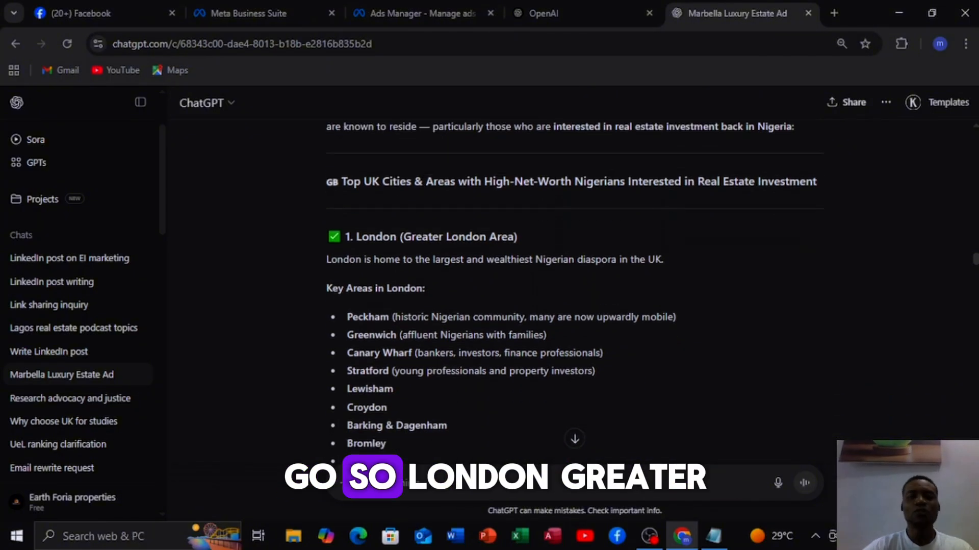
{"action": "scroll", "coordinate": [571, 286], "scroll_direction": "down", "scroll_amount": 2}
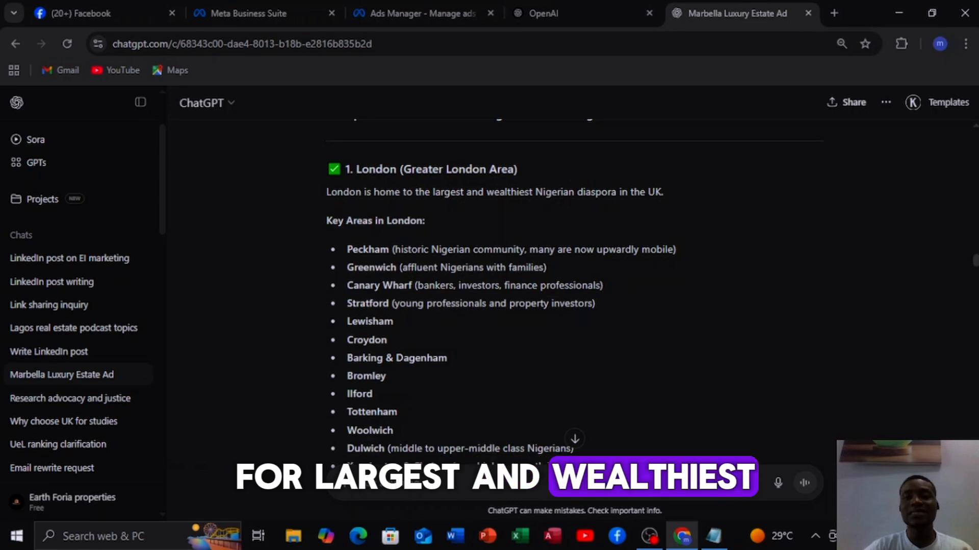
{"action": "scroll", "coordinate": [571, 286], "scroll_direction": "down", "scroll_amount": 2}
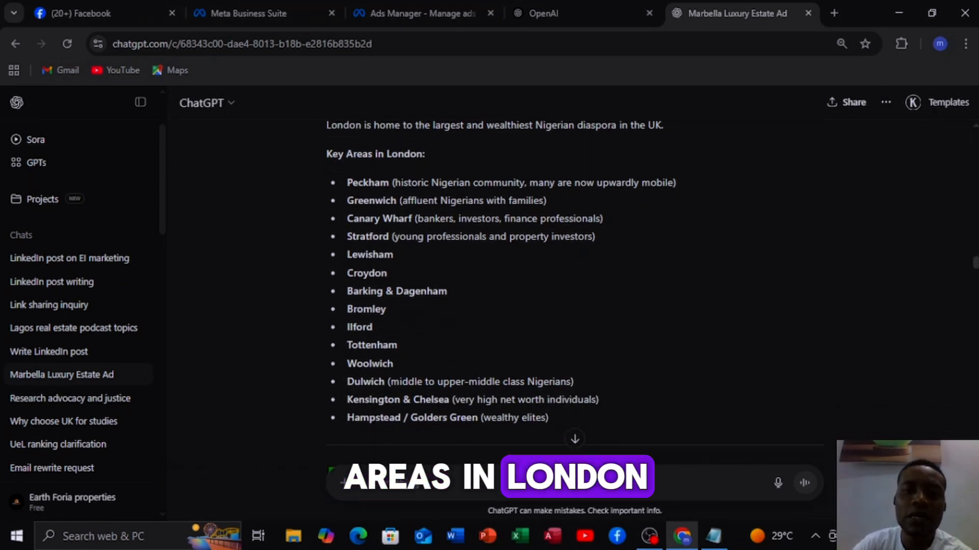
{"action": "scroll", "coordinate": [578, 435], "scroll_direction": "down", "scroll_amount": 2}
{"action": "scroll", "coordinate": [579, 435], "scroll_direction": "up", "scroll_amount": 3}
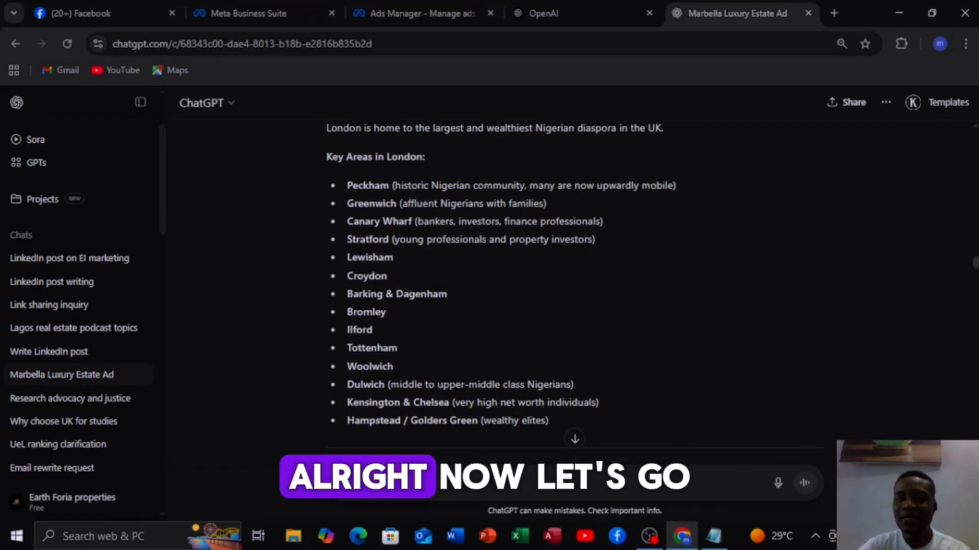
Examine the Manchester areas in the UK locations list and highlight the city's name in its heading
{"action": "scroll", "coordinate": [571, 306], "scroll_direction": "down", "scroll_amount": 1}
{"action": "scroll", "coordinate": [571, 306], "scroll_direction": "down", "scroll_amount": 1}
{"action": "scroll", "coordinate": [571, 306], "scroll_direction": "down", "scroll_amount": 3}
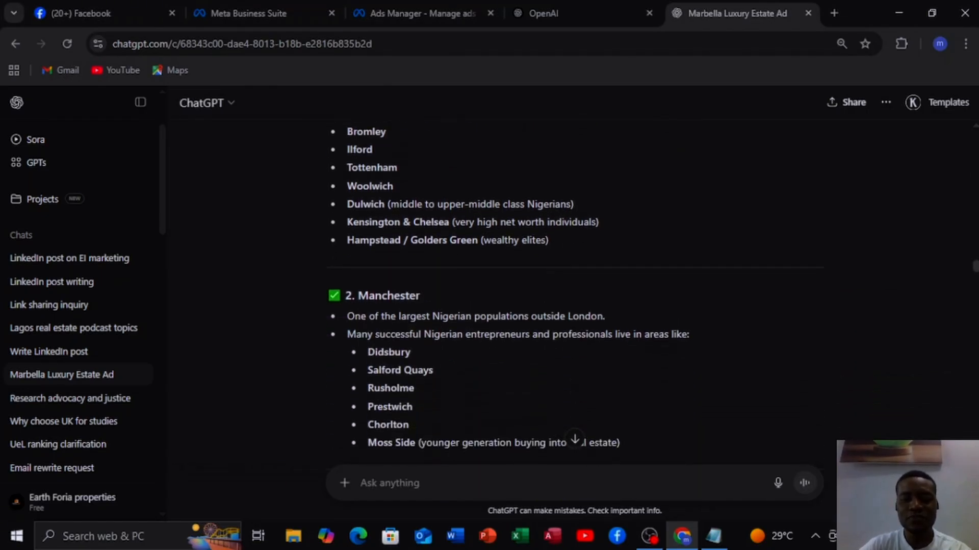
{"action": "scroll", "coordinate": [571, 306], "scroll_direction": "down", "scroll_amount": 2}
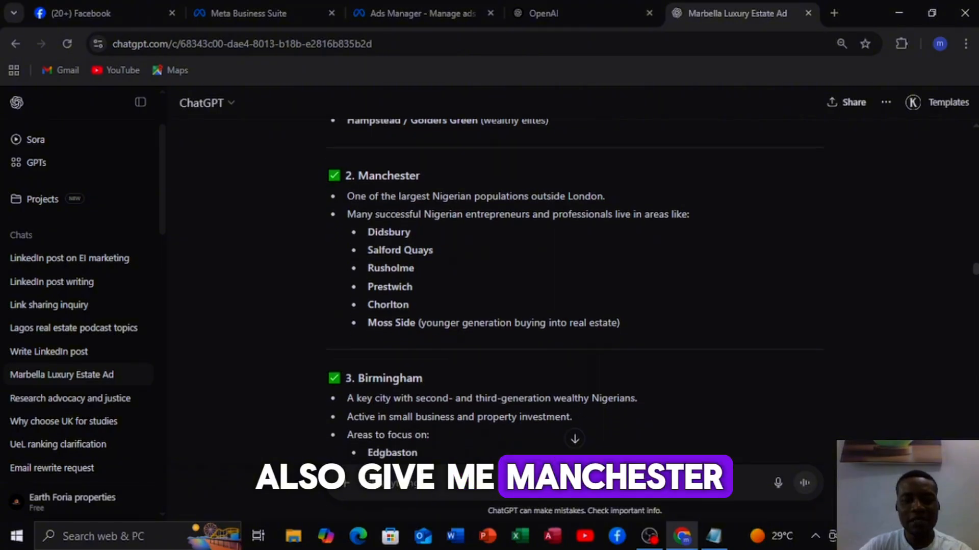
{"action": "scroll", "coordinate": [571, 306], "scroll_direction": "up", "scroll_amount": 2}
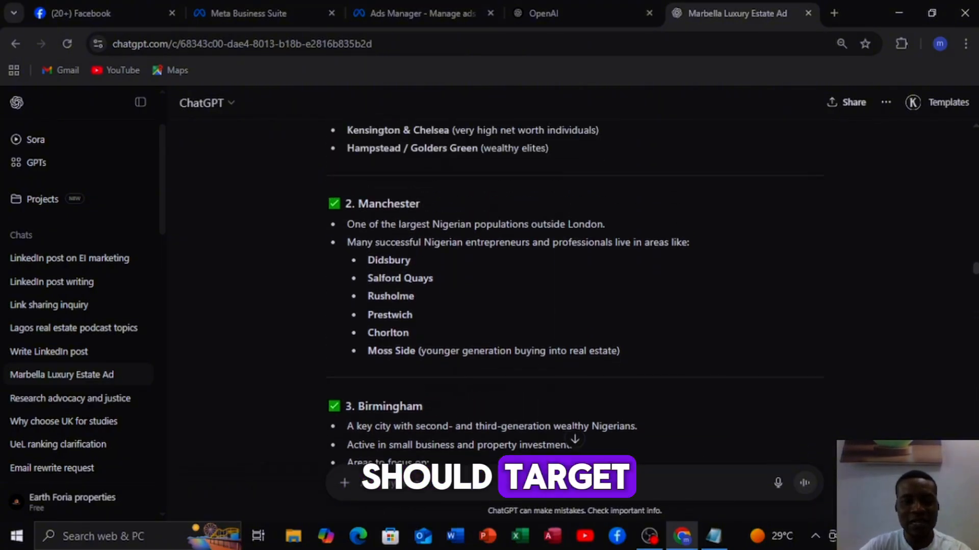
{"action": "left_click_drag", "start_coordinate": [421, 203], "coordinate": [358, 203]}
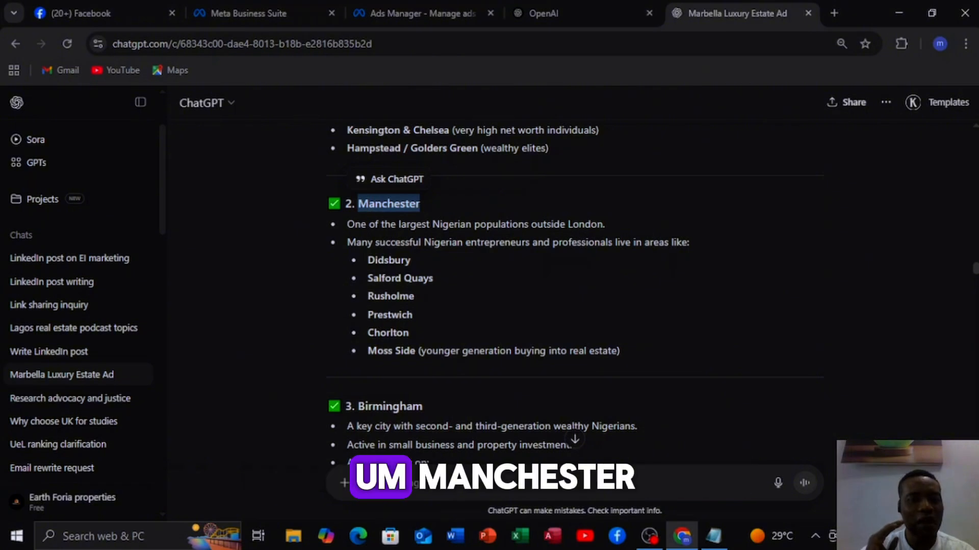
Skim the UK locations from Birmingham through Aberdeen and Glasgow, then read the pro tip for UK Facebook ads
{"action": "scroll", "coordinate": [575, 306], "scroll_direction": "down", "scroll_amount": 1}
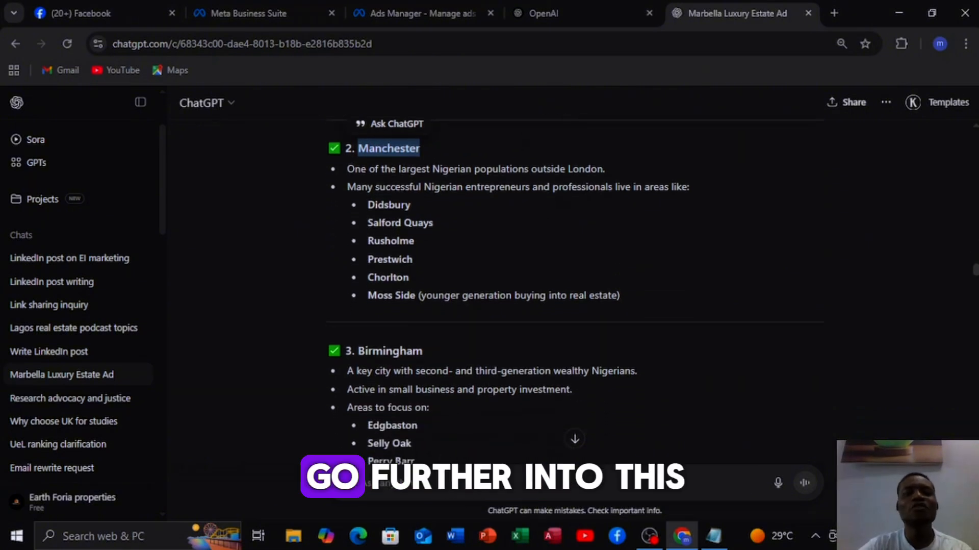
{"action": "scroll", "coordinate": [575, 306], "scroll_direction": "down", "scroll_amount": 12}
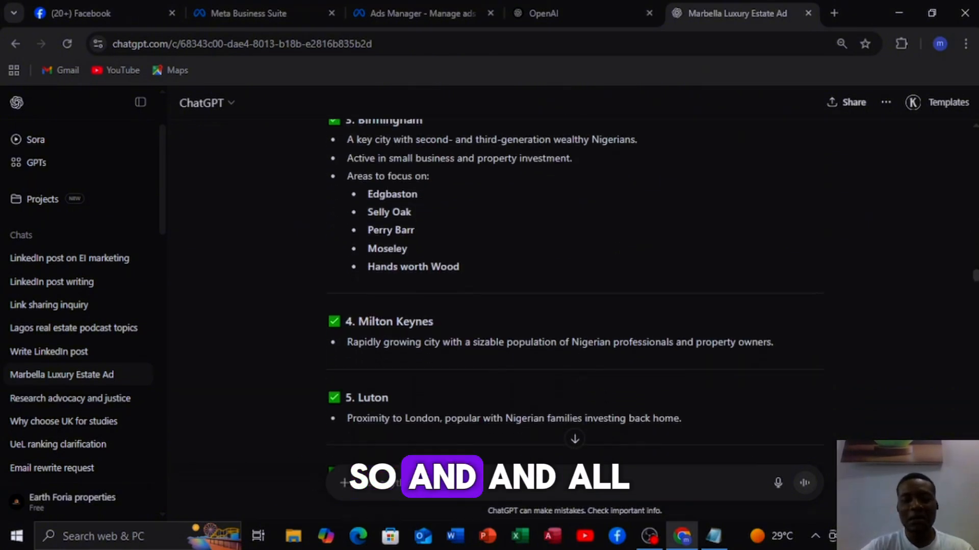
{"action": "scroll", "coordinate": [575, 306], "scroll_direction": "down", "scroll_amount": 5}
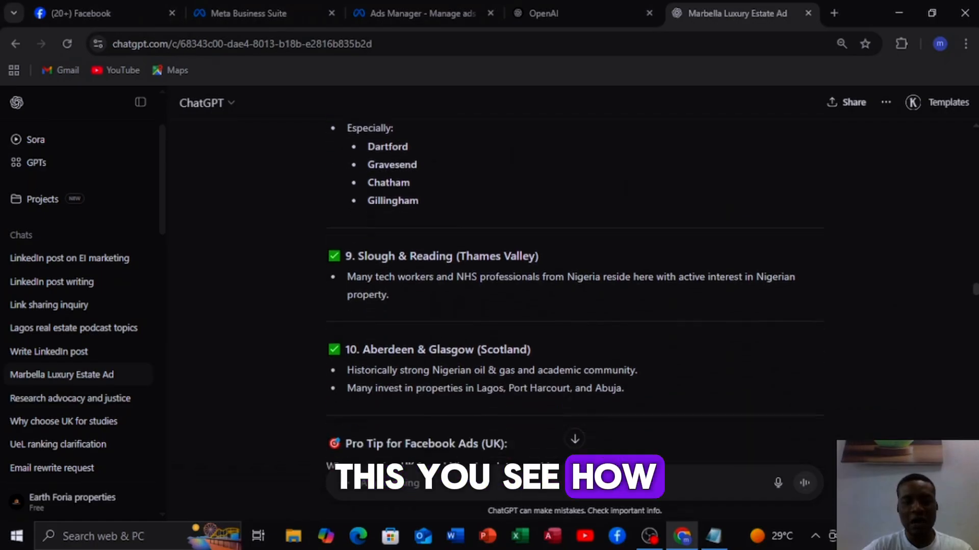
{"action": "scroll", "coordinate": [575, 306], "scroll_direction": "down", "scroll_amount": 3}
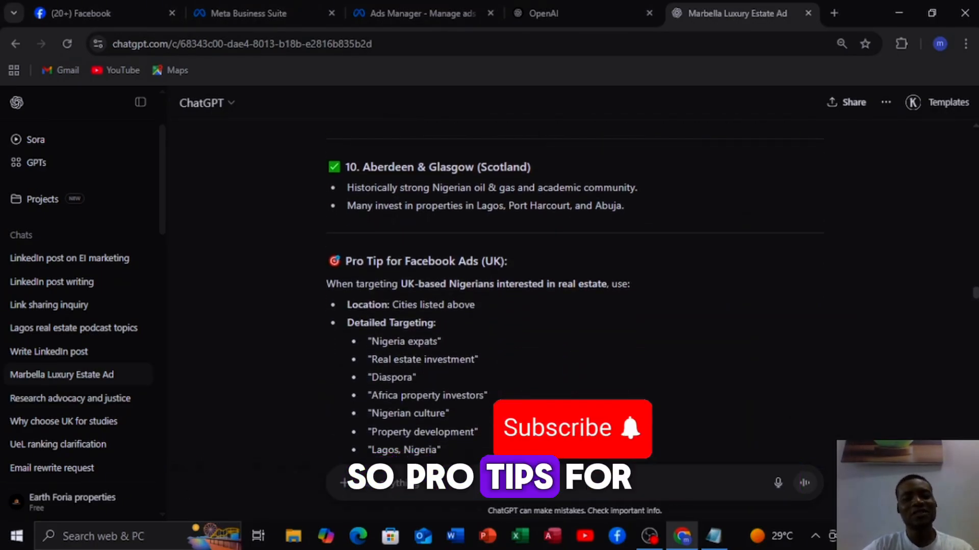
Read the detailed targeting suggestions in the UK Facebook Ads pro tip and the follow-up prompt about high-net-worth neighbourhoods in London
{"action": "scroll", "coordinate": [575, 306], "scroll_direction": "down", "scroll_amount": 1}
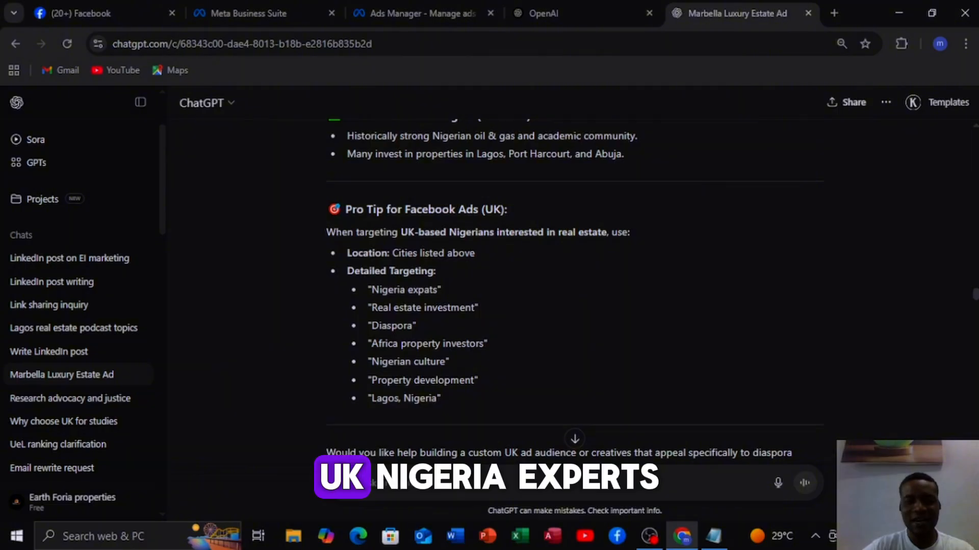
{"action": "scroll", "coordinate": [575, 306], "scroll_direction": "down", "scroll_amount": 1}
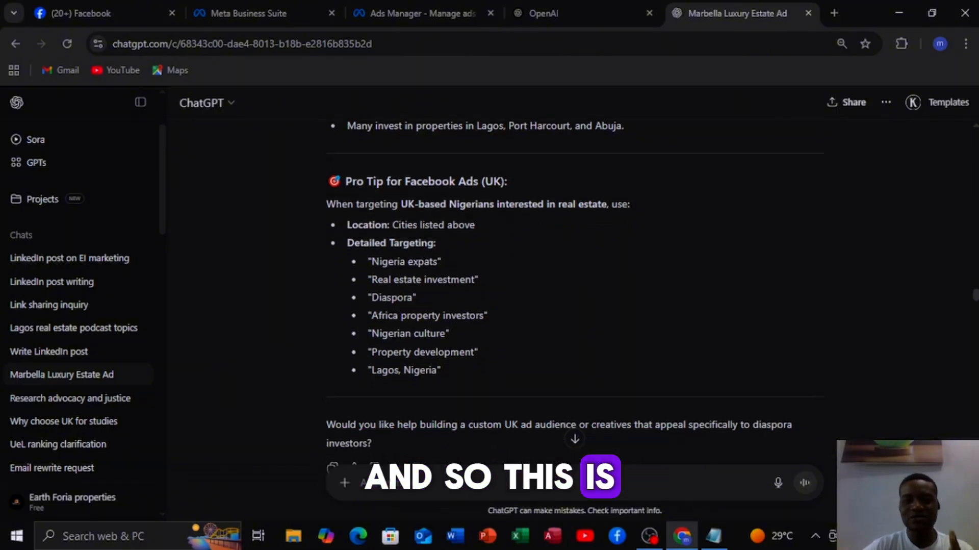
{"action": "scroll", "coordinate": [575, 306], "scroll_direction": "down", "scroll_amount": 3}
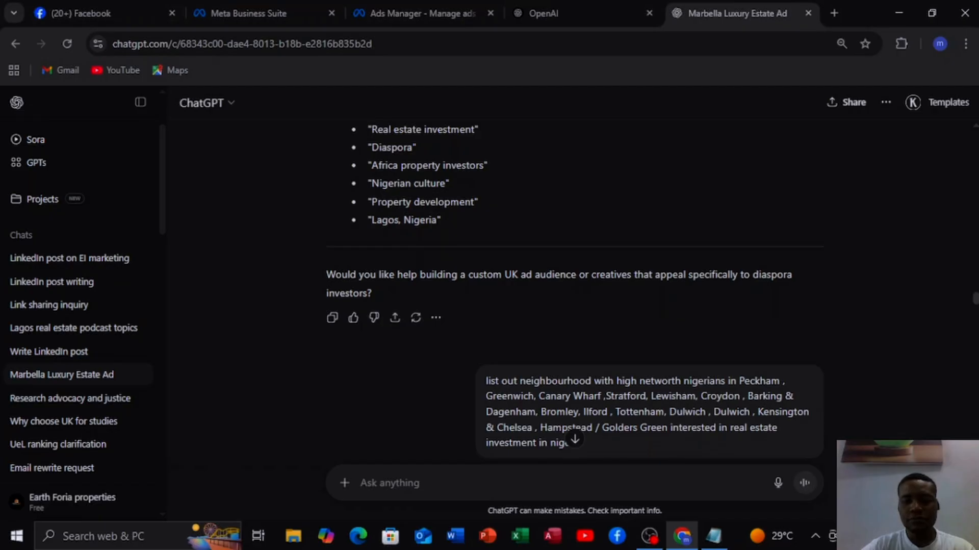
{"action": "scroll", "coordinate": [575, 306], "scroll_direction": "down", "scroll_amount": 4}
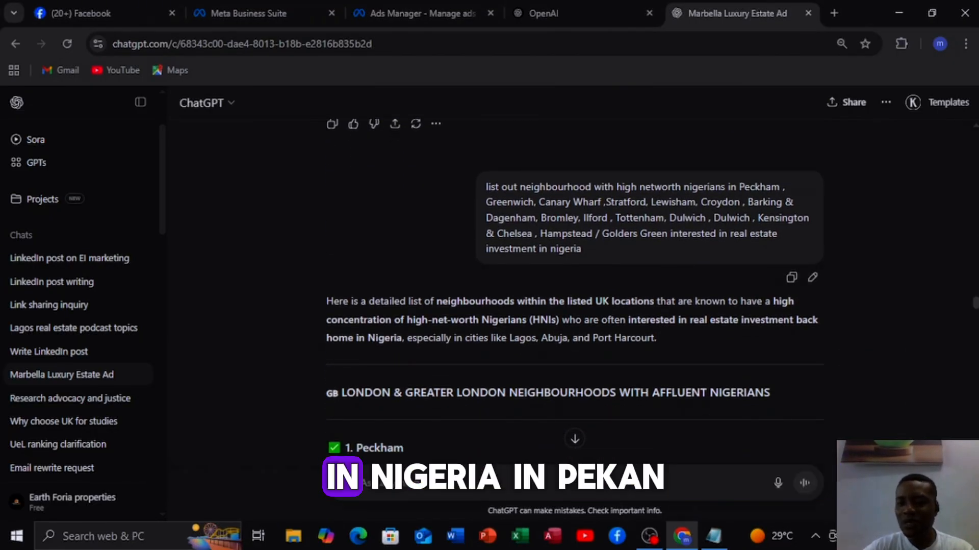
{"action": "scroll", "coordinate": [575, 306], "scroll_direction": "up", "scroll_amount": 15}
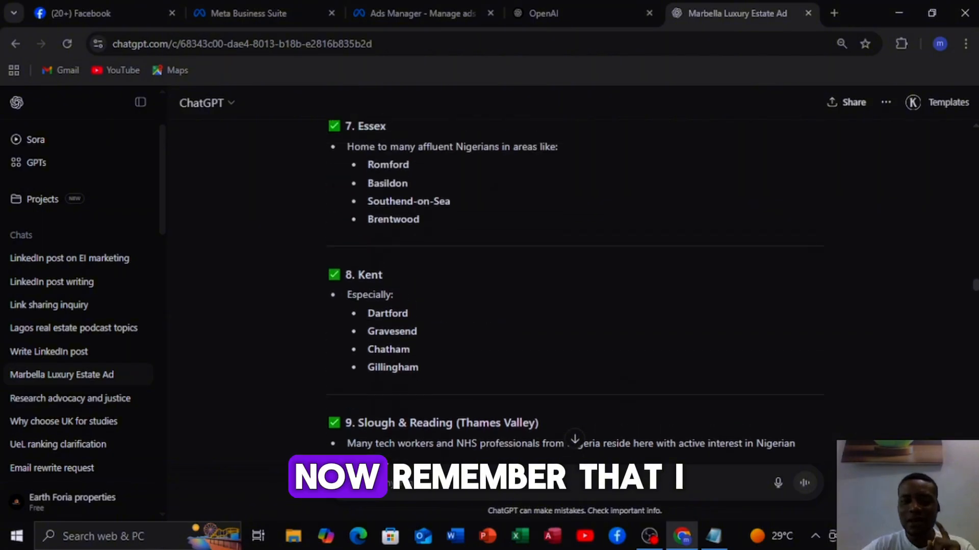
{"action": "scroll", "coordinate": [575, 306], "scroll_direction": "down", "scroll_amount": 12}
{"action": "scroll", "coordinate": [575, 306], "scroll_direction": "down", "scroll_amount": 2}
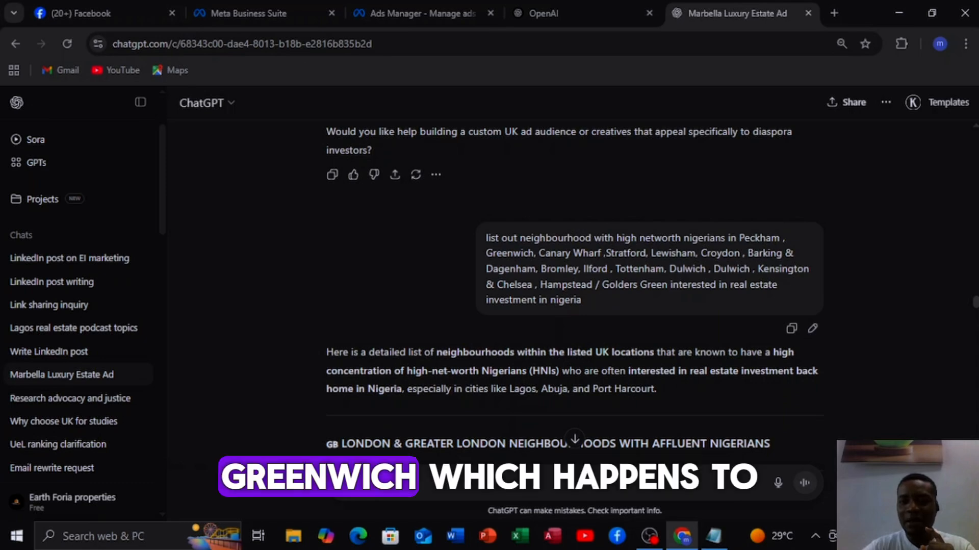
Go back to the Key Areas in London list and review it from Peckham through Hampstead / Golders Green
{"action": "scroll", "coordinate": [575, 285], "scroll_direction": "up", "scroll_amount": 10}
{"action": "scroll", "coordinate": [576, 285], "scroll_direction": "up", "scroll_amount": 10}
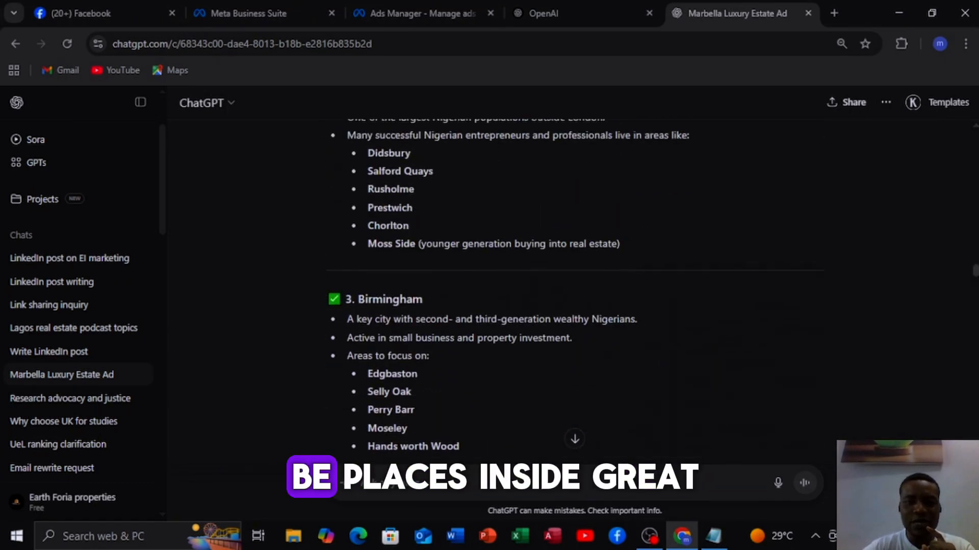
{"action": "scroll", "coordinate": [575, 285], "scroll_direction": "up", "scroll_amount": 4}
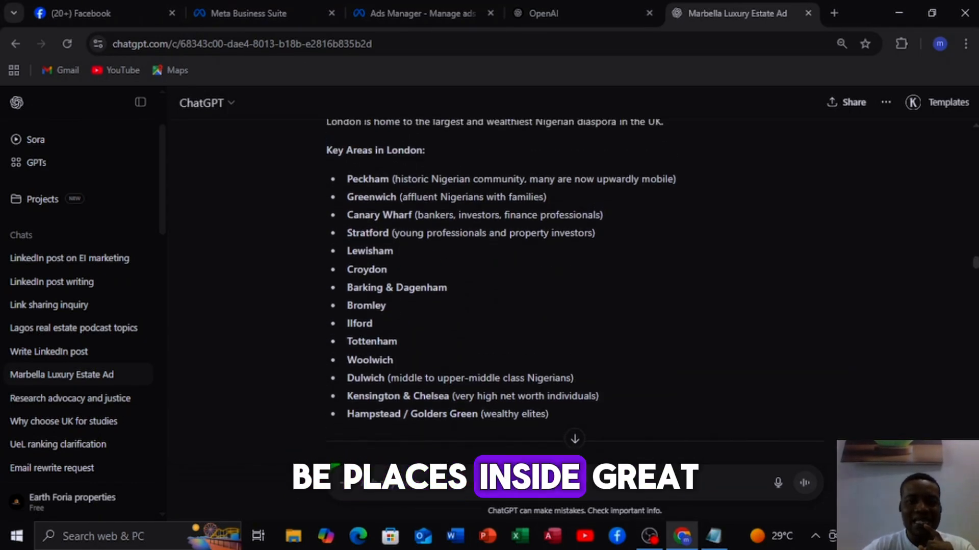
{"action": "scroll", "coordinate": [575, 286], "scroll_direction": "down", "scroll_amount": 5}
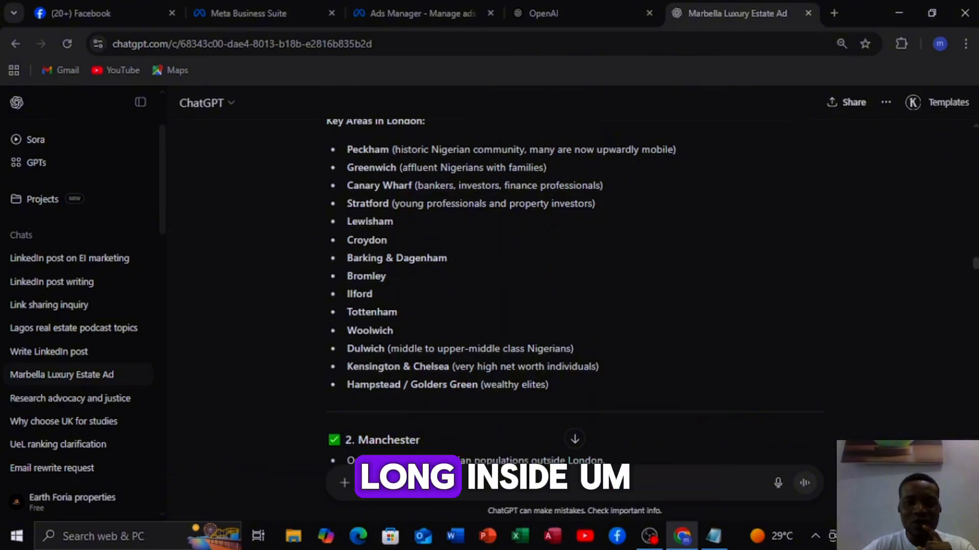
{"action": "scroll", "coordinate": [576, 285], "scroll_direction": "up", "scroll_amount": 1}
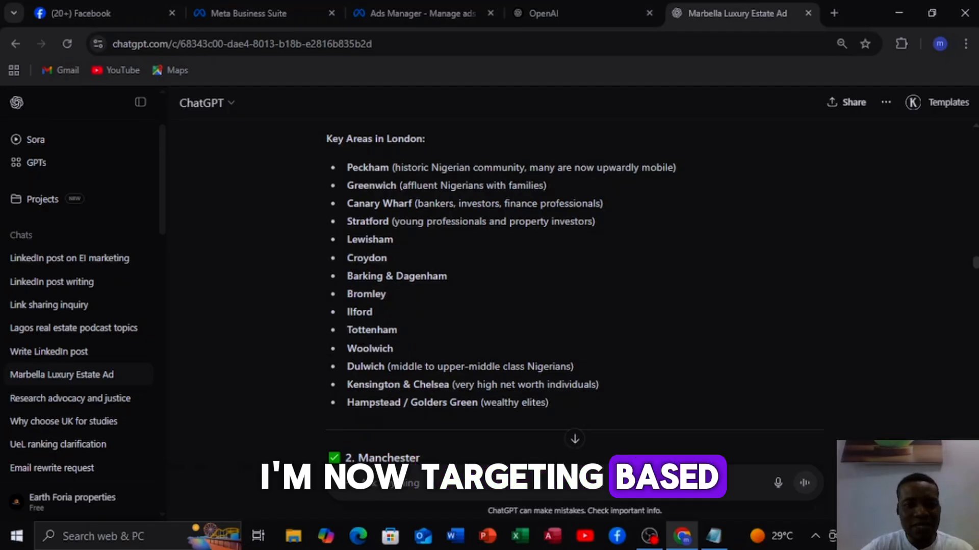
{"action": "mouse_move", "coordinate": [353, 167]}
{"action": "left_mouse_down"}
{"action": "mouse_move", "coordinate": [389, 167]}
{"action": "mouse_move", "coordinate": [398, 185]}
{"action": "mouse_move", "coordinate": [348, 185]}
{"action": "left_mouse_up"}
{"action": "left_click", "coordinate": [372, 185]}
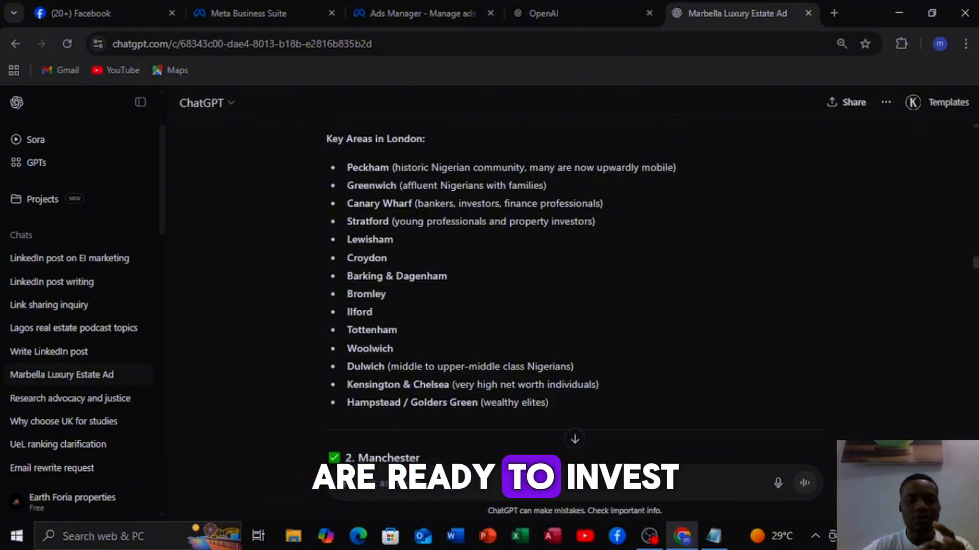
Return to the London neighbourhoods prompt and read the reply's introduction and Peckham section
{"action": "scroll", "coordinate": [575, 286], "scroll_direction": "down", "scroll_amount": 10}
{"action": "scroll", "coordinate": [575, 285], "scroll_direction": "down", "scroll_amount": 15}
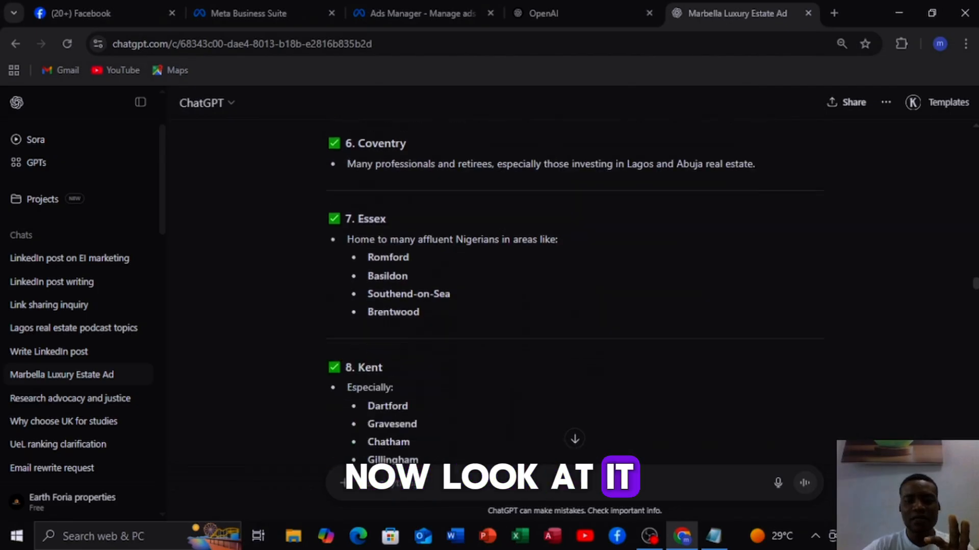
{"action": "scroll", "coordinate": [575, 285], "scroll_direction": "down", "scroll_amount": 8}
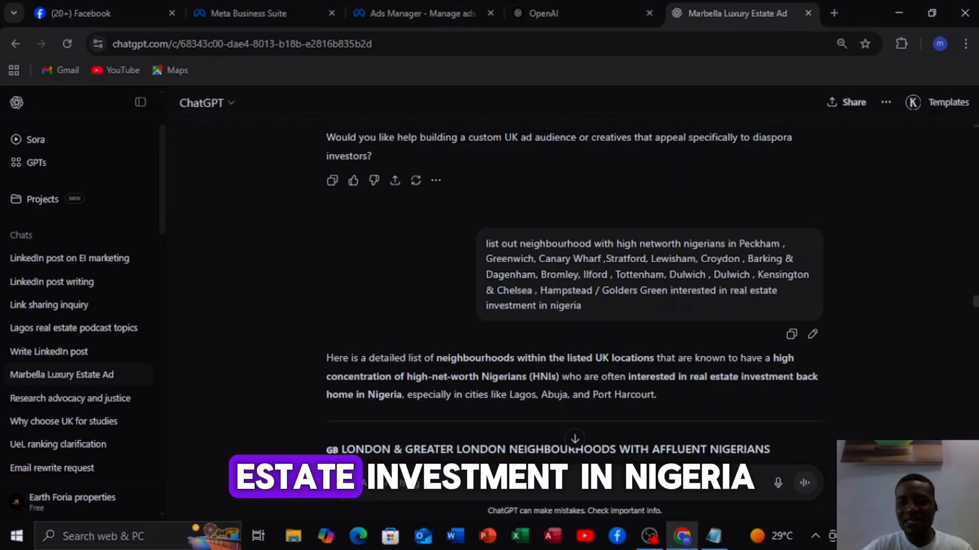
{"action": "scroll", "coordinate": [575, 306], "scroll_direction": "down", "scroll_amount": 2}
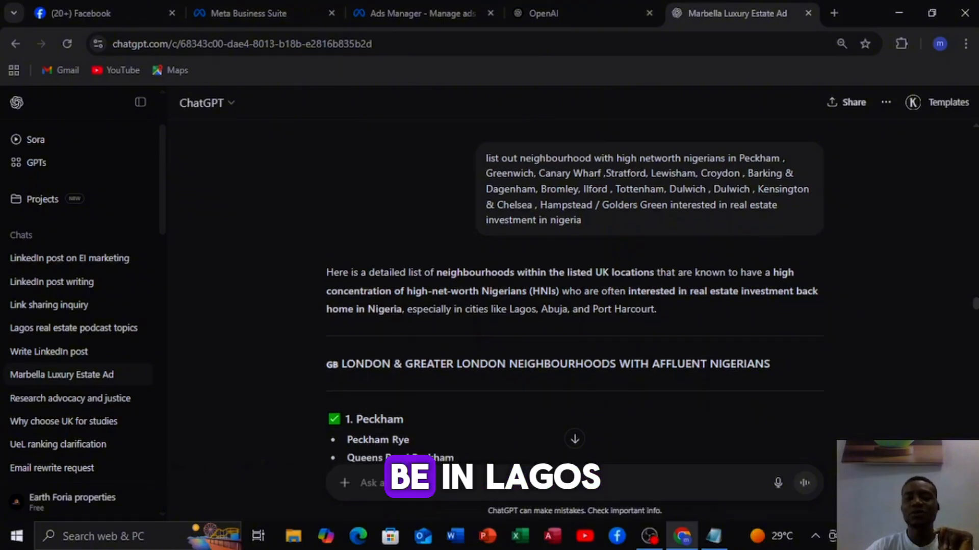
{"action": "scroll", "coordinate": [574, 294], "scroll_direction": "down", "scroll_amount": 2}
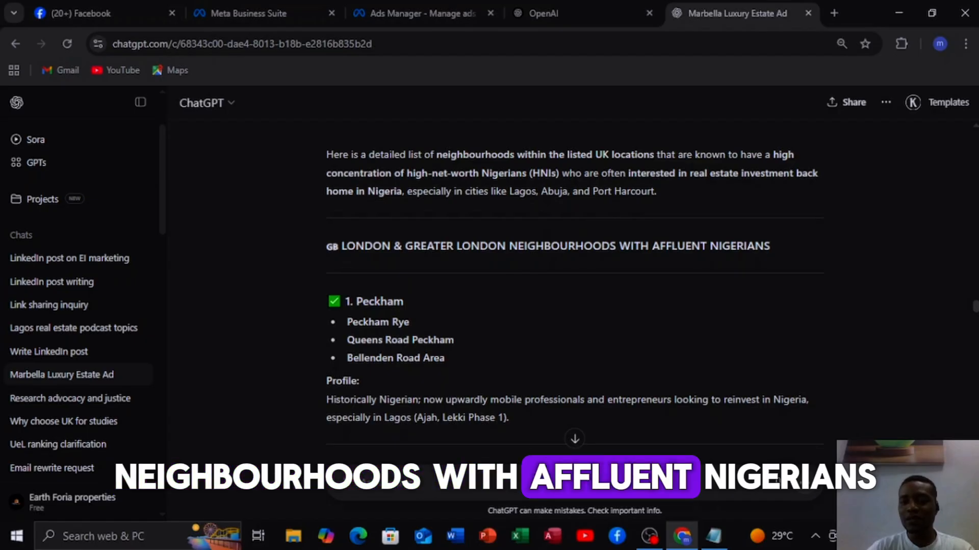
{"action": "scroll", "coordinate": [574, 294], "scroll_direction": "down", "scroll_amount": 2}
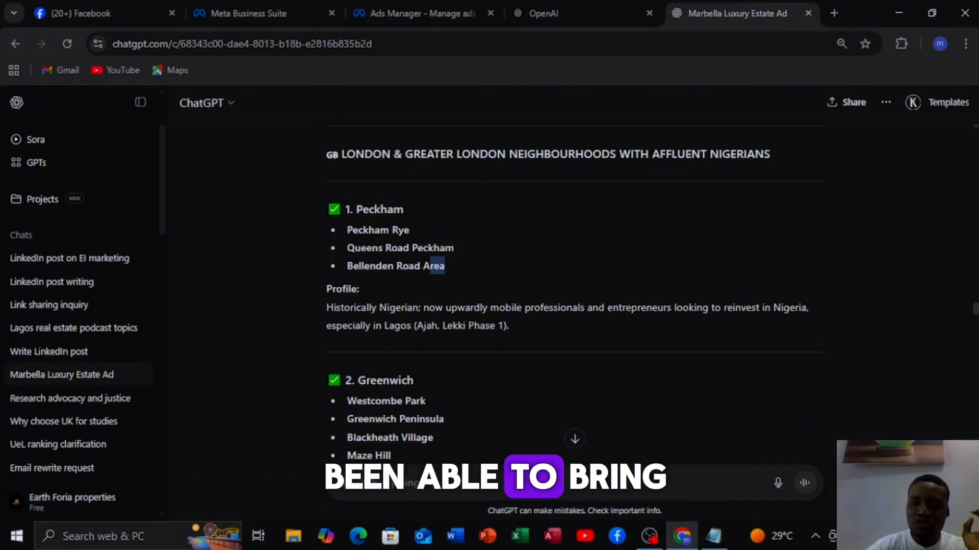
Highlight the Peckham neighbourhoods from Peckham Rye to Bellenden Road Area and part of the Peckham heading, clearing each selection
{"action": "left_click_drag", "start_coordinate": [444, 265], "coordinate": [348, 230]}
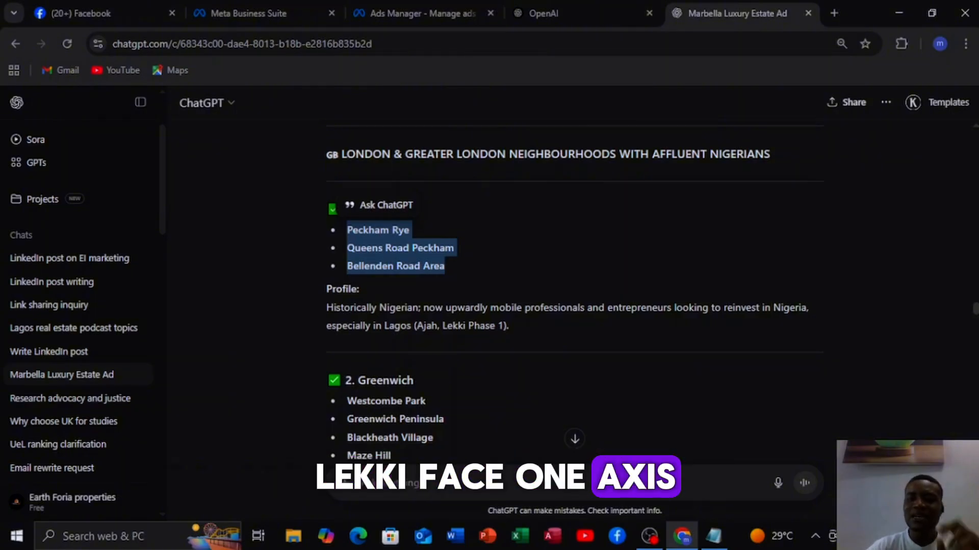
{"action": "left_click", "coordinate": [459, 266]}
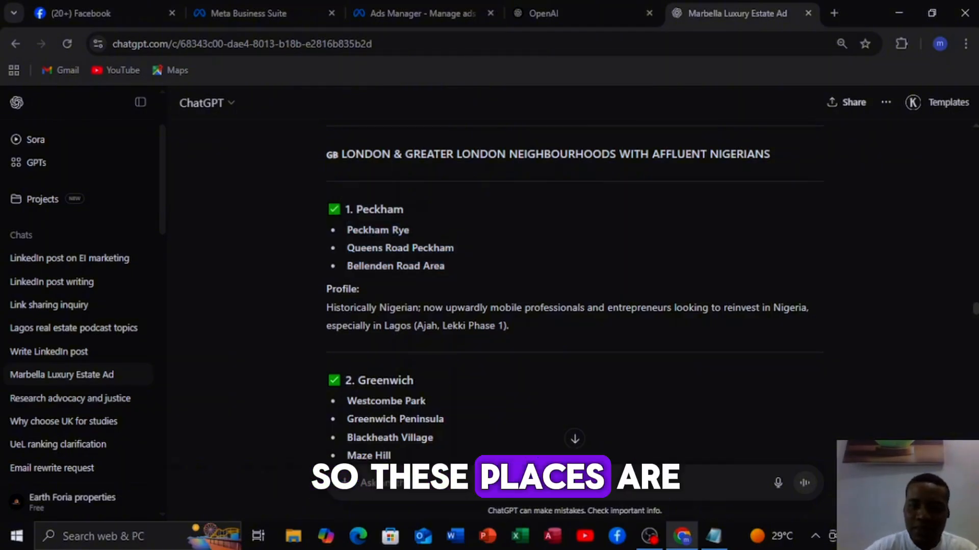
{"action": "left_click_drag", "start_coordinate": [347, 230], "coordinate": [445, 266]}
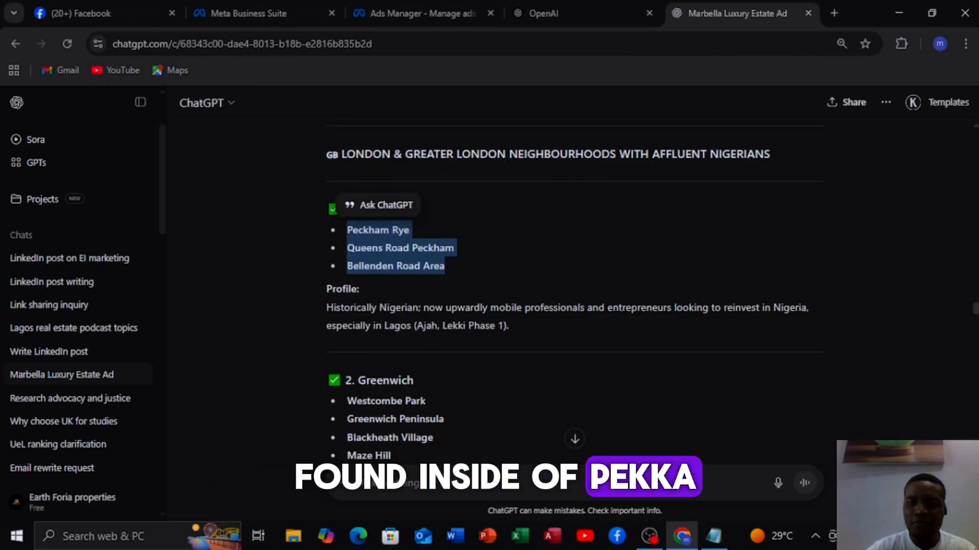
{"action": "left_click", "coordinate": [459, 266]}
{"action": "left_click_drag", "start_coordinate": [404, 210], "coordinate": [394, 209]}
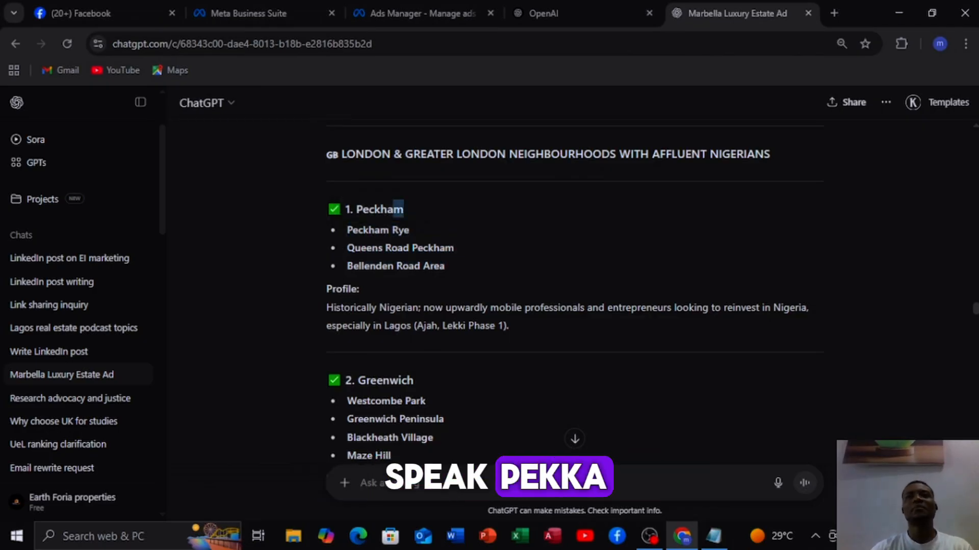
{"action": "left_click", "coordinate": [404, 210]}
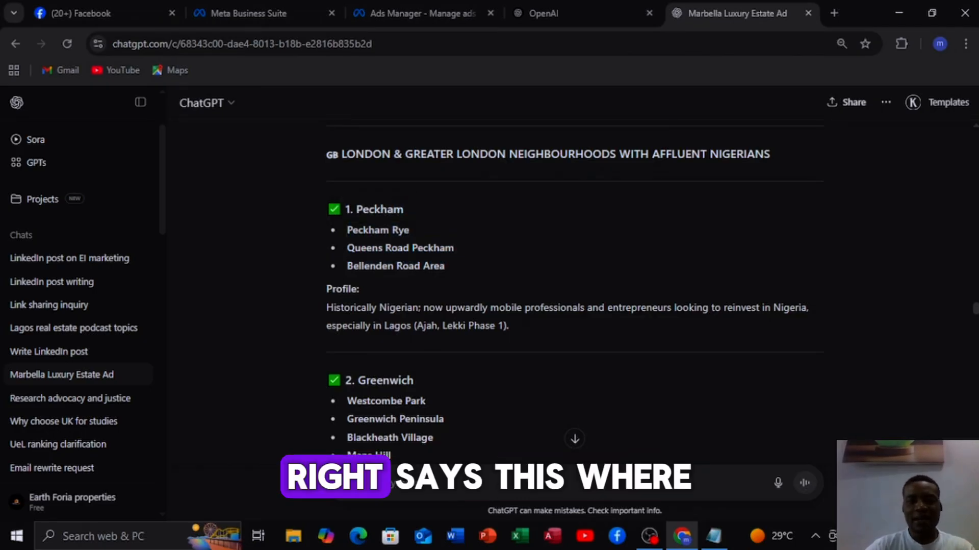
{"action": "left_click_drag", "start_coordinate": [446, 265], "coordinate": [347, 229]}
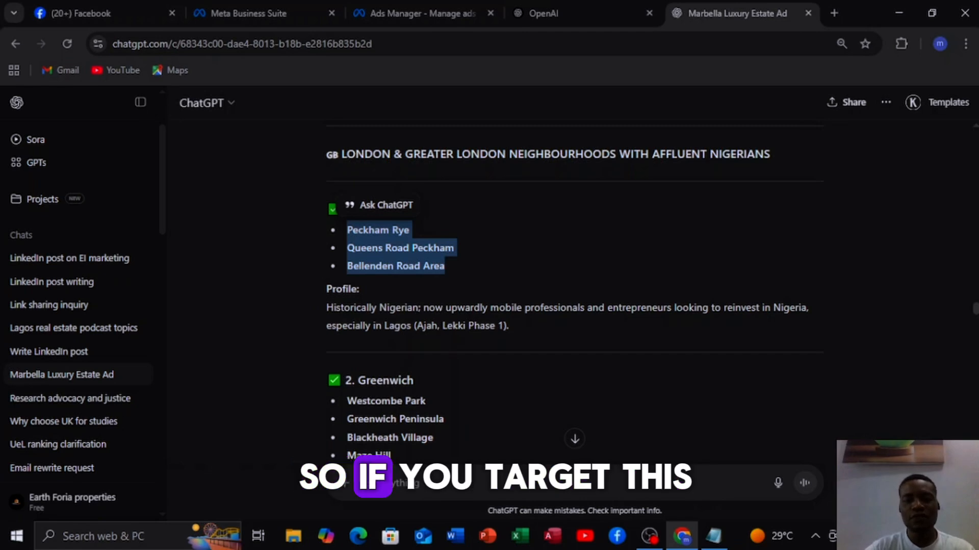
{"action": "left_click", "coordinate": [502, 262]}
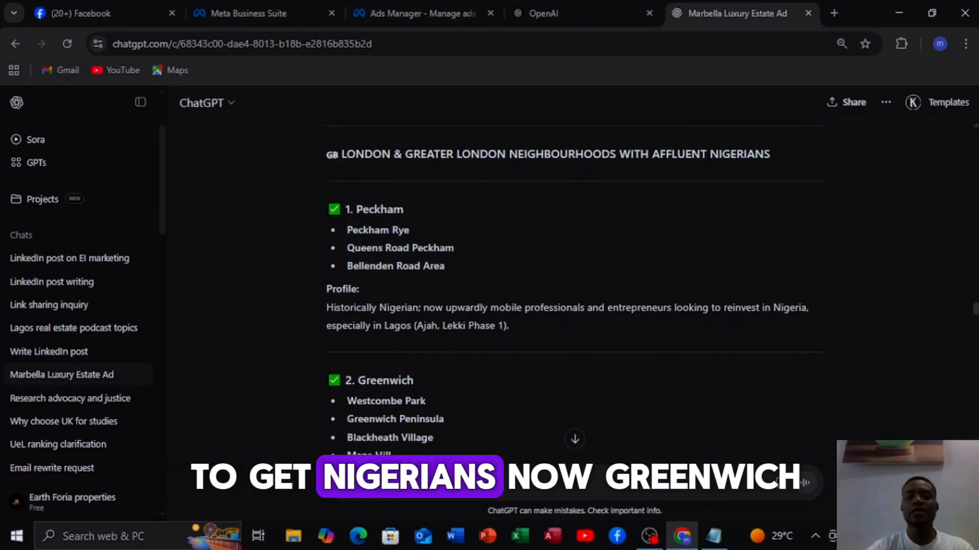
Highlight the Greenwich neighbourhoods from Westcombe Park to Maze Hill, and read on to the Canary Wharf section
{"action": "scroll", "coordinate": [575, 286], "scroll_direction": "down", "scroll_amount": 2}
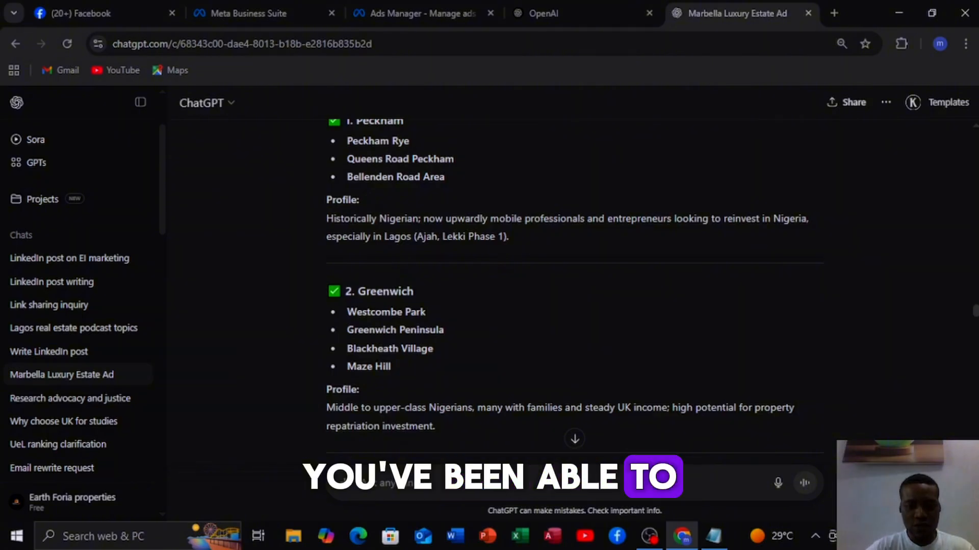
{"action": "left_click_drag", "start_coordinate": [347, 311], "coordinate": [391, 366]}
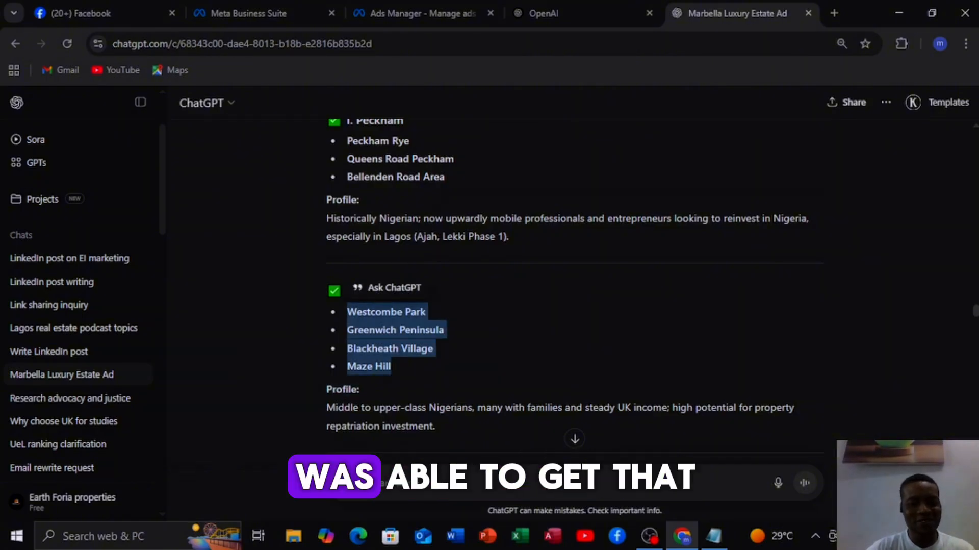
{"action": "scroll", "coordinate": [574, 286], "scroll_direction": "down", "scroll_amount": 2}
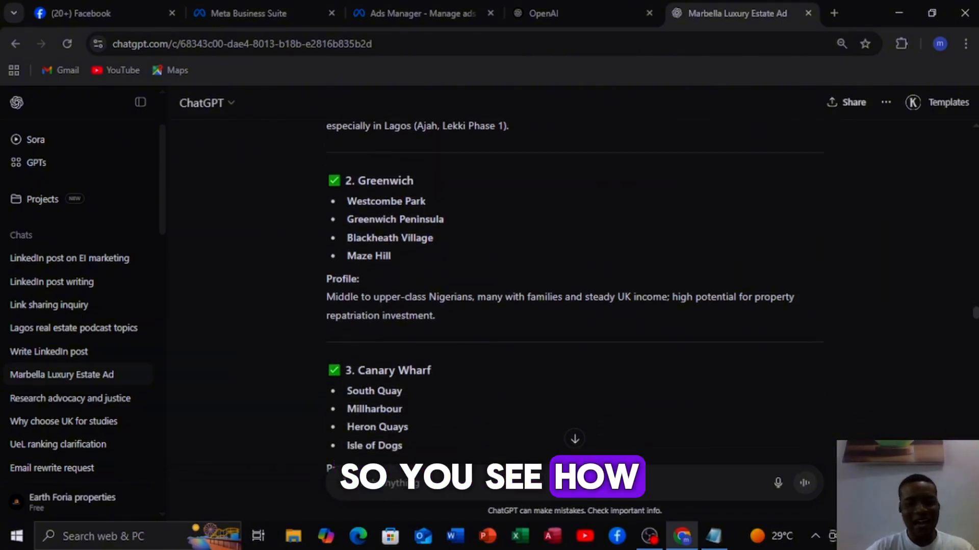
{"action": "scroll", "coordinate": [575, 286], "scroll_direction": "down", "scroll_amount": 3}
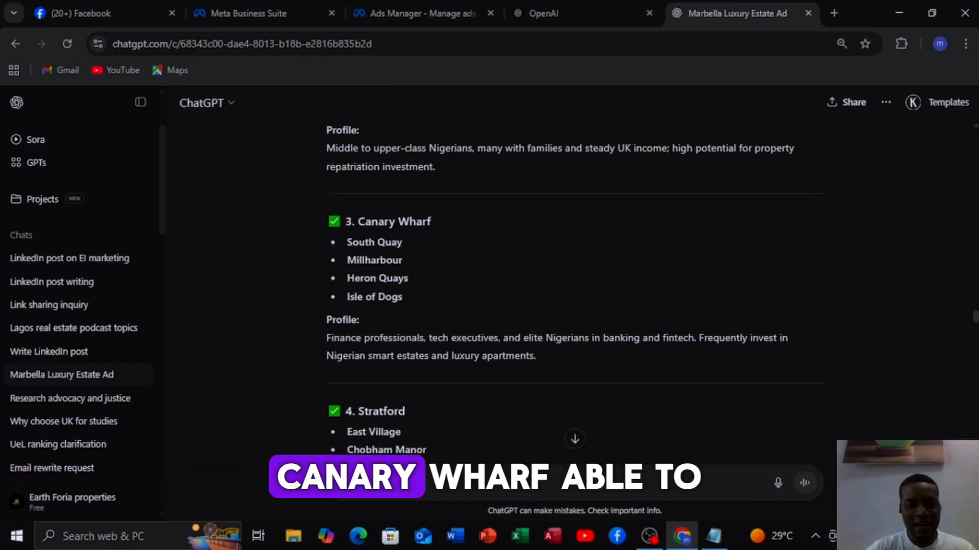
Skim the remaining London neighbourhoods from Stratford and Lewisham through Tottenham, Dulwich, and Kensington & Chelsea
{"action": "scroll", "coordinate": [574, 311], "scroll_direction": "down", "scroll_amount": 10}
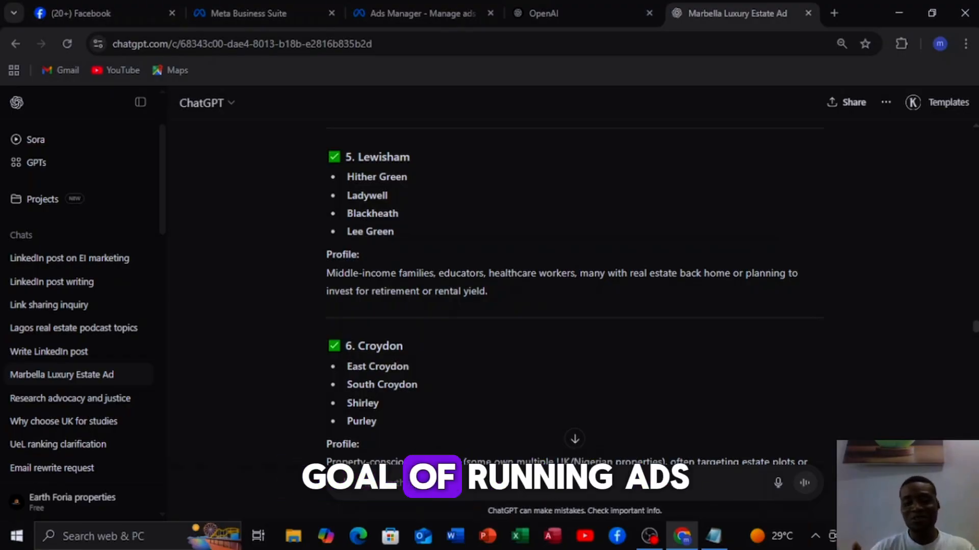
{"action": "scroll", "coordinate": [575, 290], "scroll_direction": "down", "scroll_amount": 9}
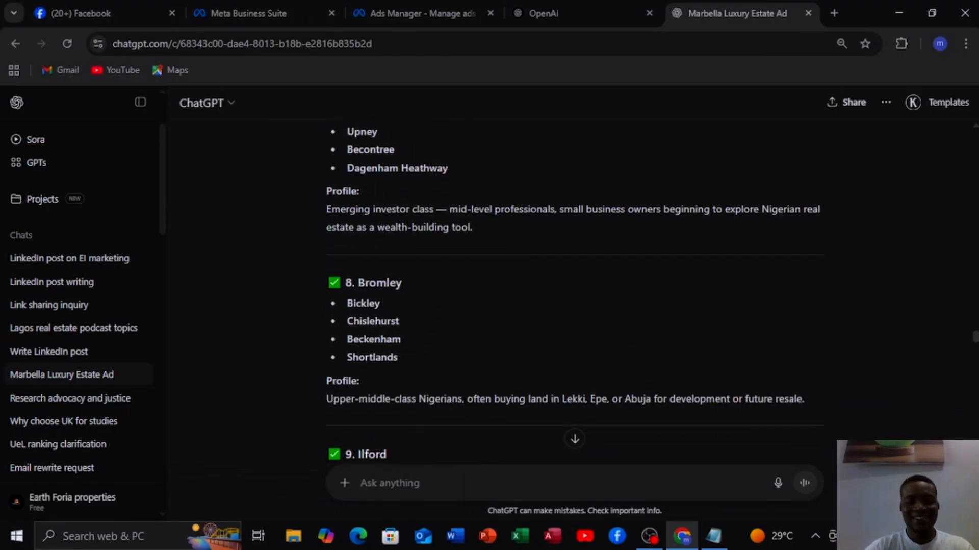
{"action": "scroll", "coordinate": [574, 291], "scroll_direction": "down", "scroll_amount": 8}
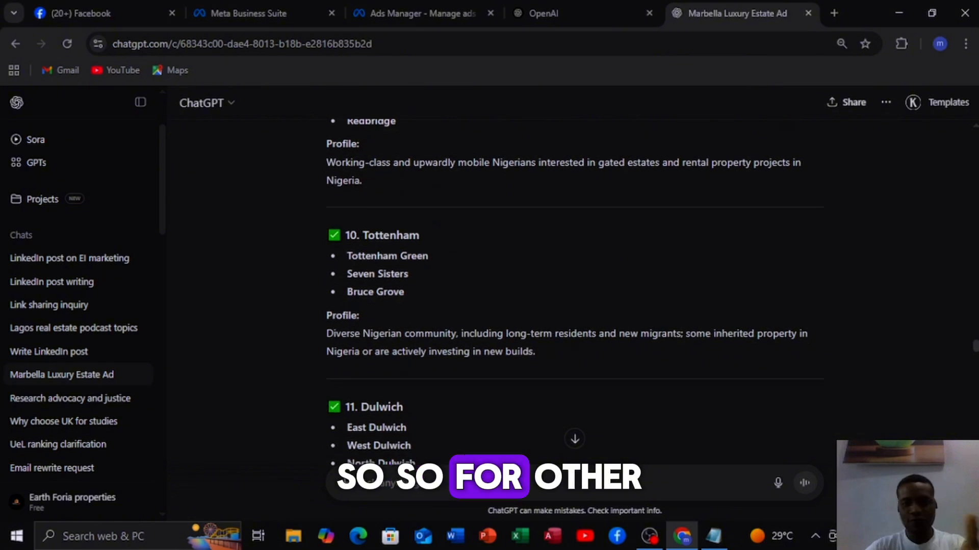
{"action": "scroll", "coordinate": [574, 290], "scroll_direction": "down", "scroll_amount": 1}
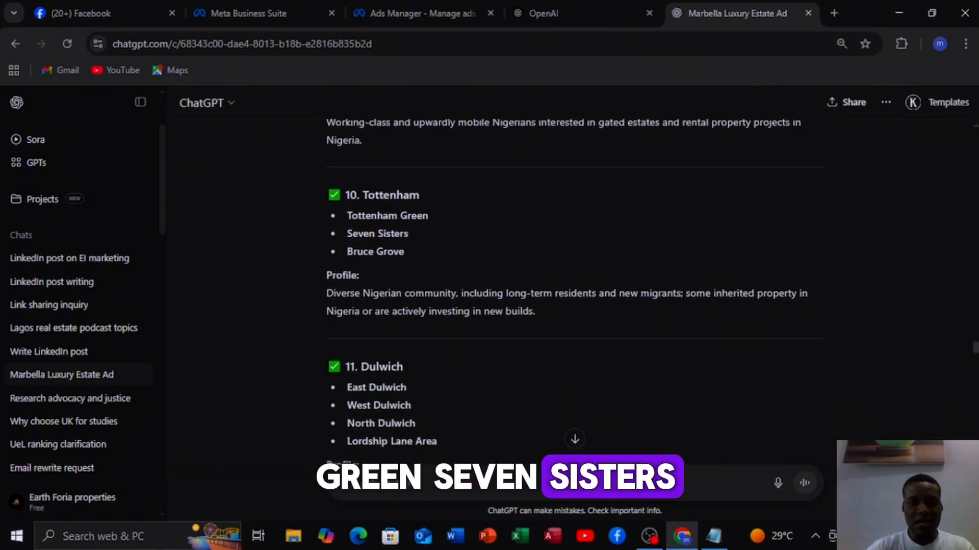
{"action": "scroll", "coordinate": [575, 291], "scroll_direction": "down", "scroll_amount": 1}
{"action": "scroll", "coordinate": [575, 290], "scroll_direction": "down", "scroll_amount": 6}
{"action": "scroll", "coordinate": [575, 291], "scroll_direction": "down", "scroll_amount": 7}
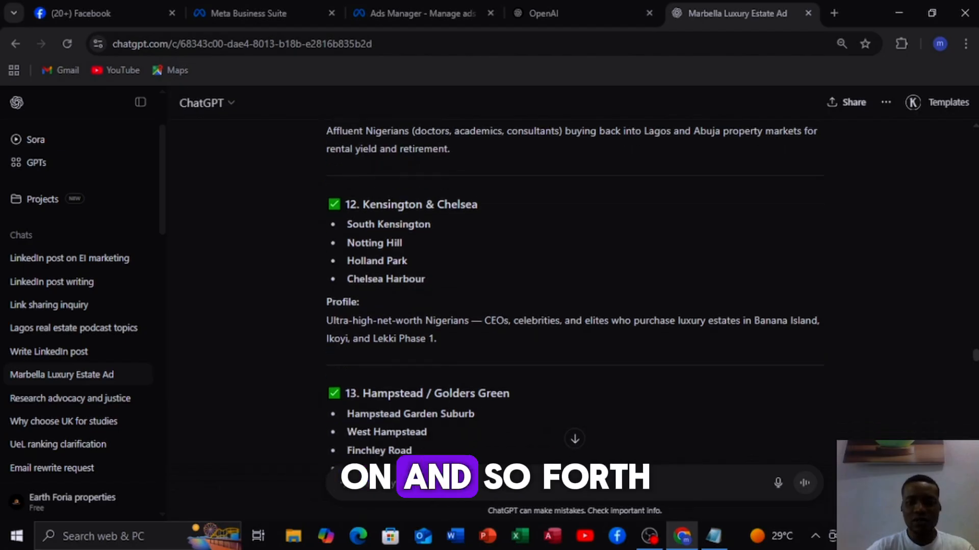
Read the usage tip for Facebook Ads, the prompt about the age range to target, and the start of its reply
{"action": "scroll", "coordinate": [575, 291], "scroll_direction": "down", "scroll_amount": 2}
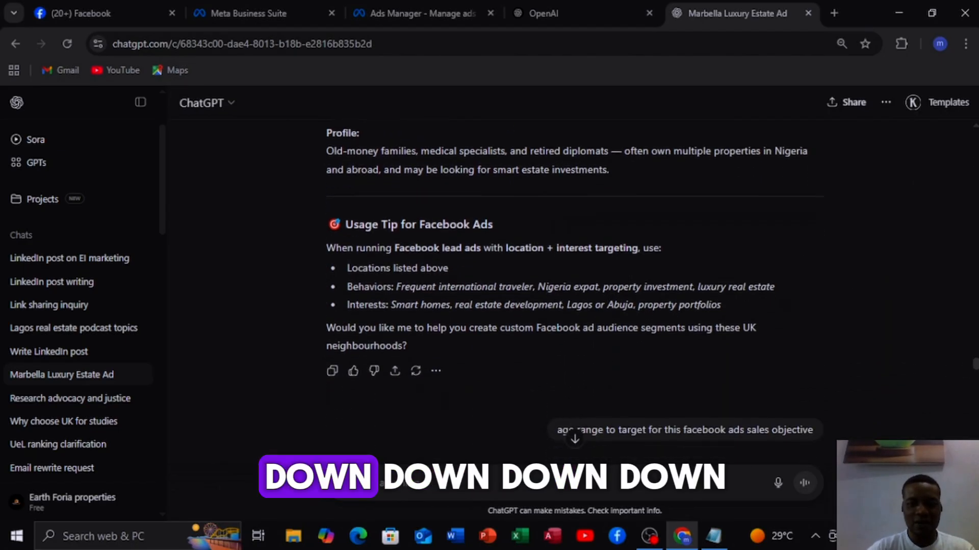
{"action": "scroll", "coordinate": [575, 291], "scroll_direction": "down", "scroll_amount": 2}
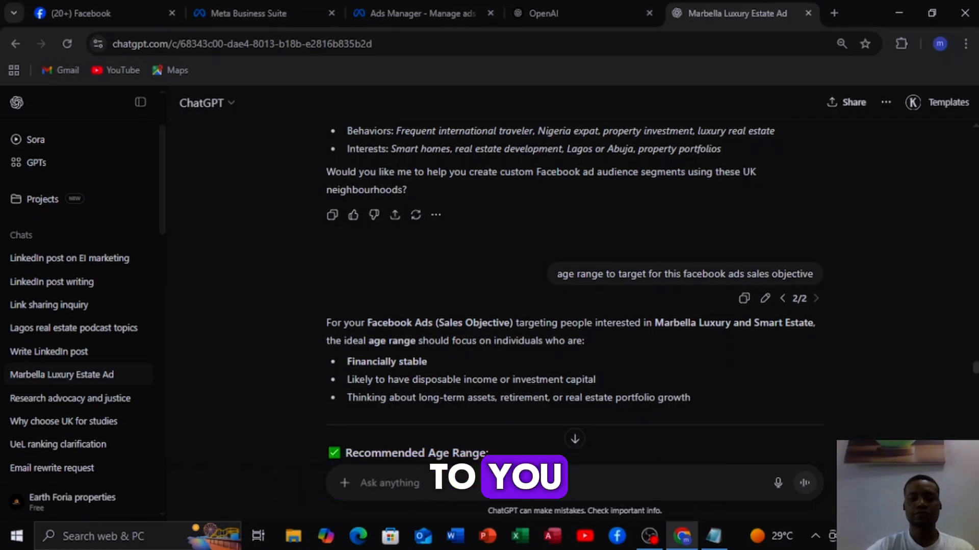
{"action": "scroll", "coordinate": [575, 286], "scroll_direction": "down", "scroll_amount": 1}
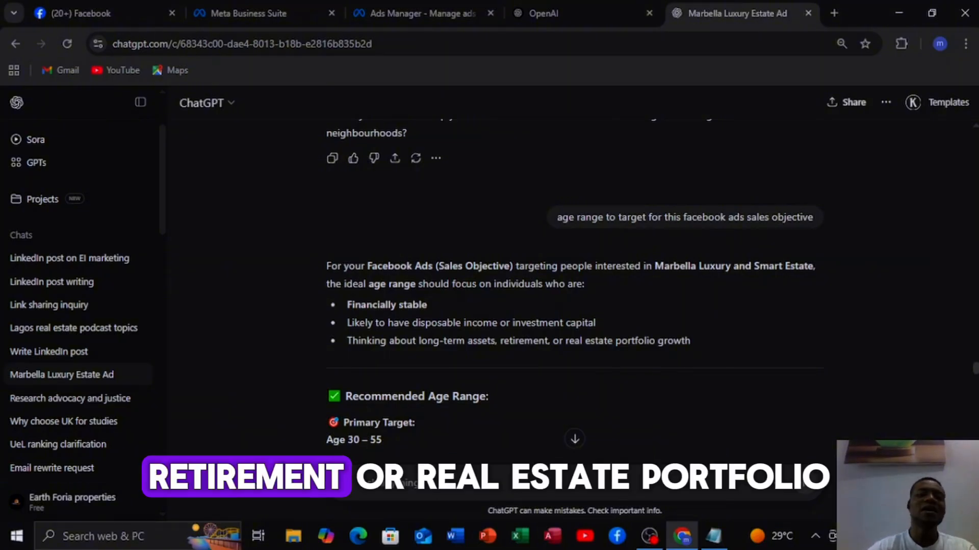
Read the age range recommendations, covering the primary and secondary targets, the groups not to target, and the suggested Ads Manager setup
{"action": "scroll", "coordinate": [574, 276], "scroll_direction": "down", "scroll_amount": 3}
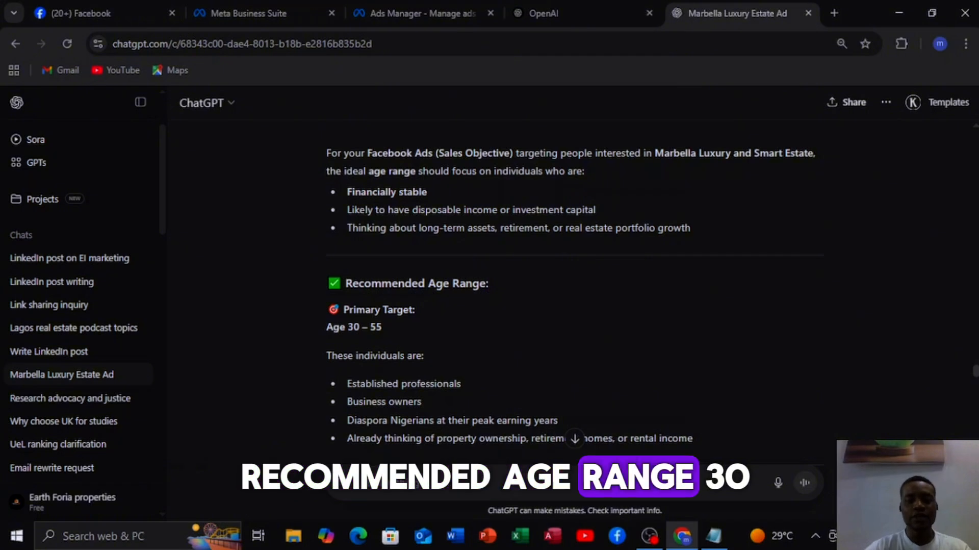
{"action": "scroll", "coordinate": [575, 283], "scroll_direction": "down", "scroll_amount": 2}
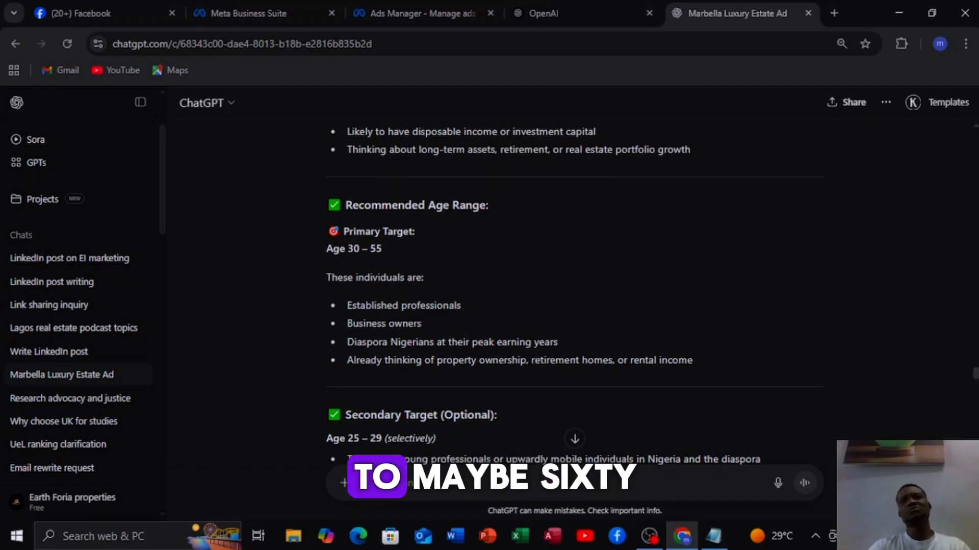
{"action": "scroll", "coordinate": [574, 283], "scroll_direction": "down", "scroll_amount": 1}
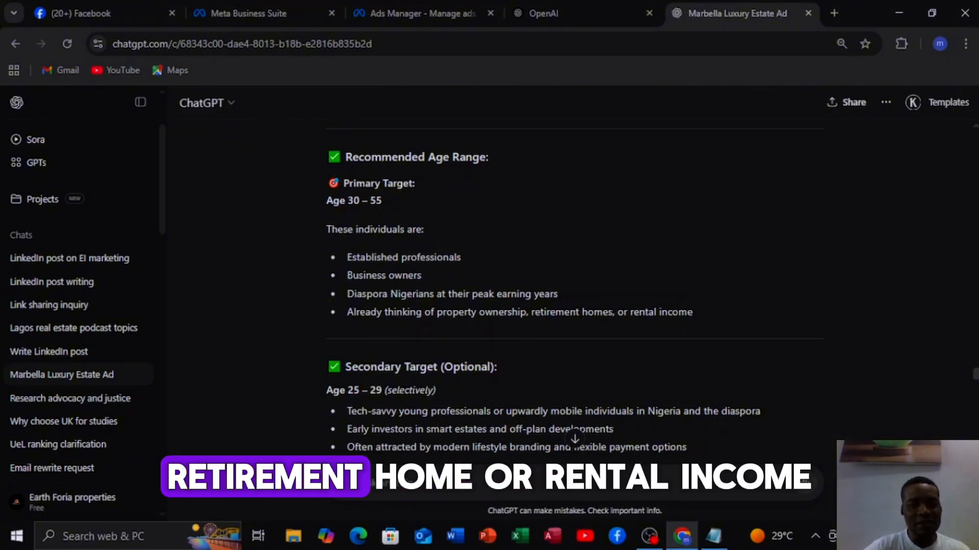
{"action": "scroll", "coordinate": [574, 309], "scroll_direction": "down", "scroll_amount": 2}
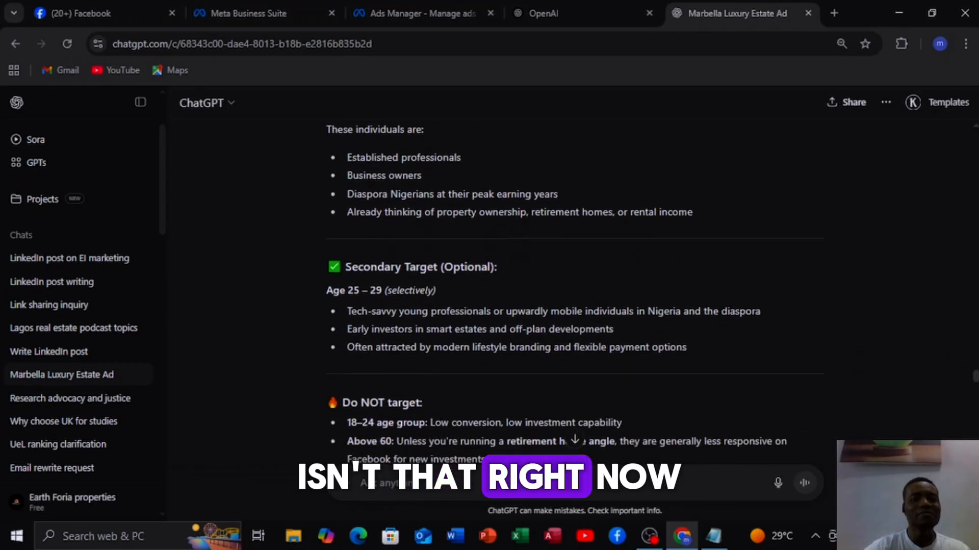
{"action": "scroll", "coordinate": [574, 309], "scroll_direction": "down", "scroll_amount": 1}
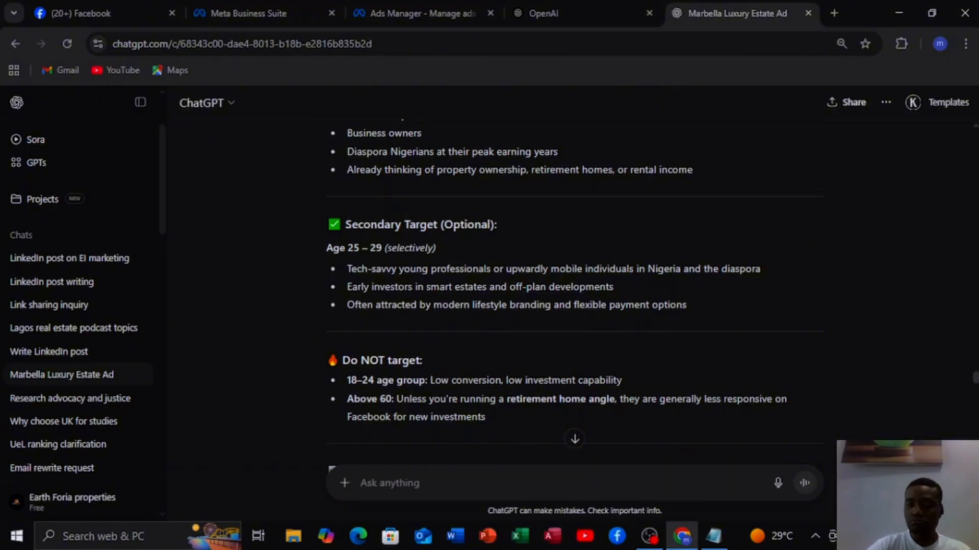
{"action": "scroll", "coordinate": [575, 295], "scroll_direction": "down", "scroll_amount": 5}
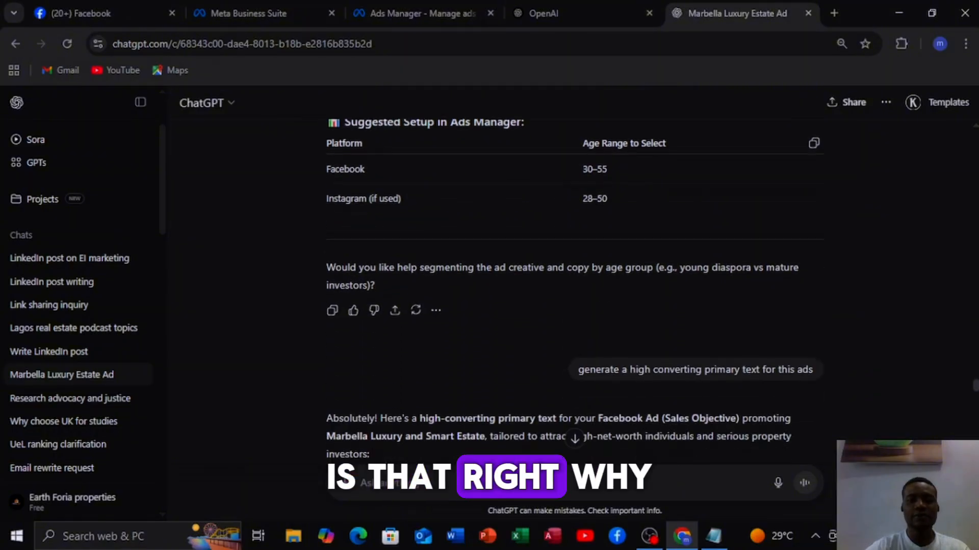
{"action": "key", "text": "Return"}
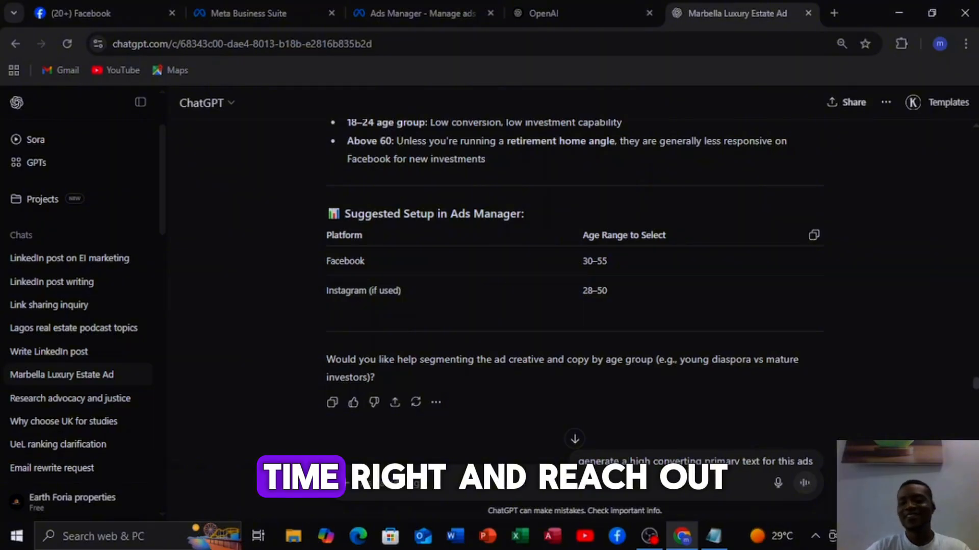
{"action": "key", "text": "Return"}
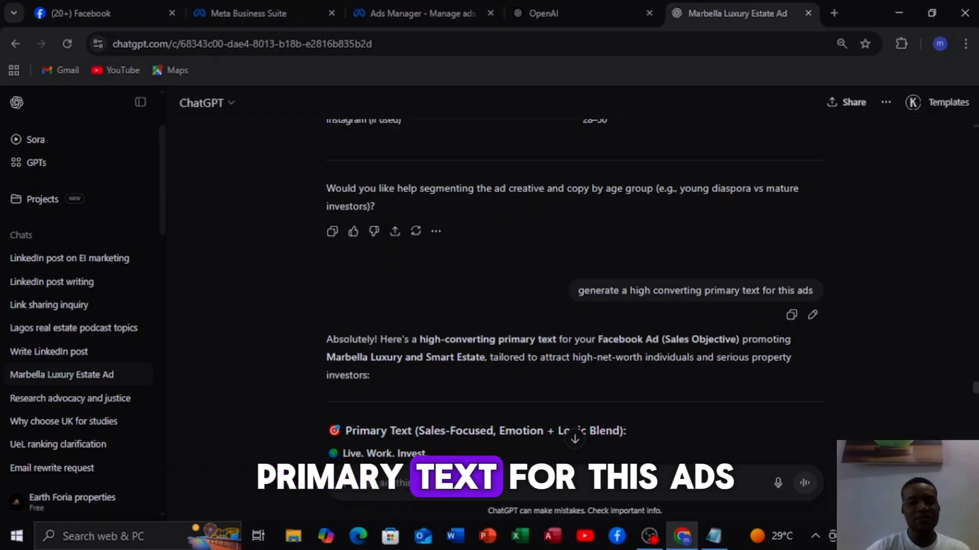
Read the prompt requesting a high converting primary text and the sales-focused ad copy in its reply
{"action": "scroll", "coordinate": [575, 296], "scroll_direction": "down", "scroll_amount": 2}
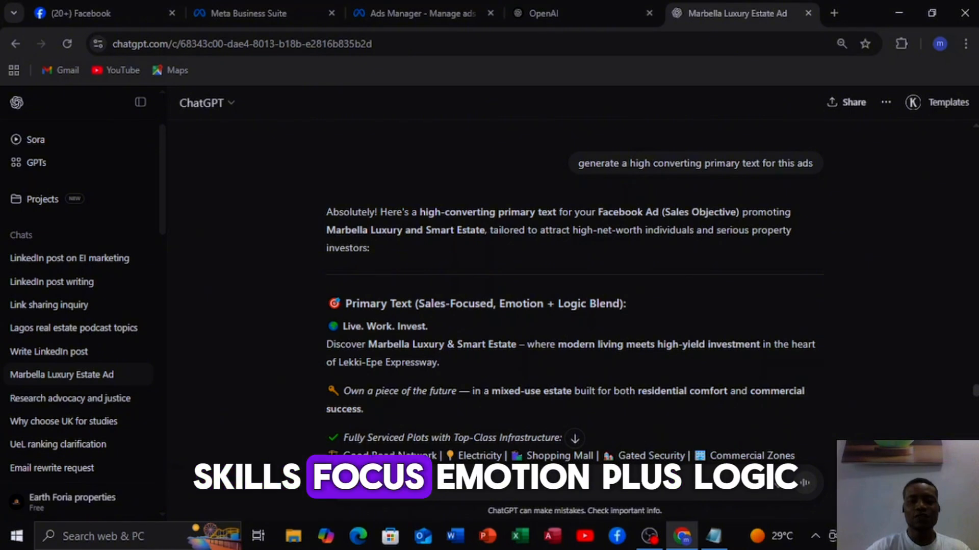
{"action": "scroll", "coordinate": [564, 315], "scroll_direction": "down", "scroll_amount": 1}
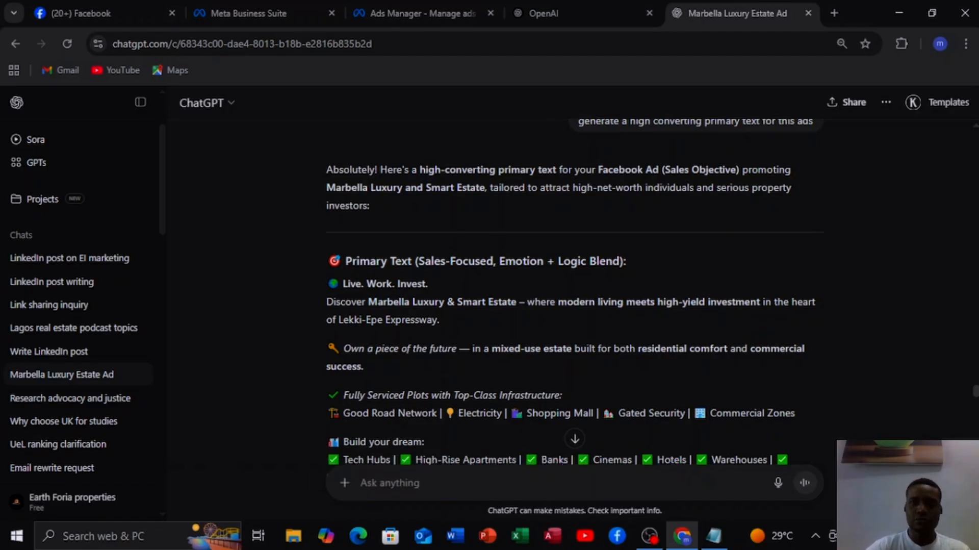
{"action": "scroll", "coordinate": [575, 285], "scroll_direction": "down", "scroll_amount": 2}
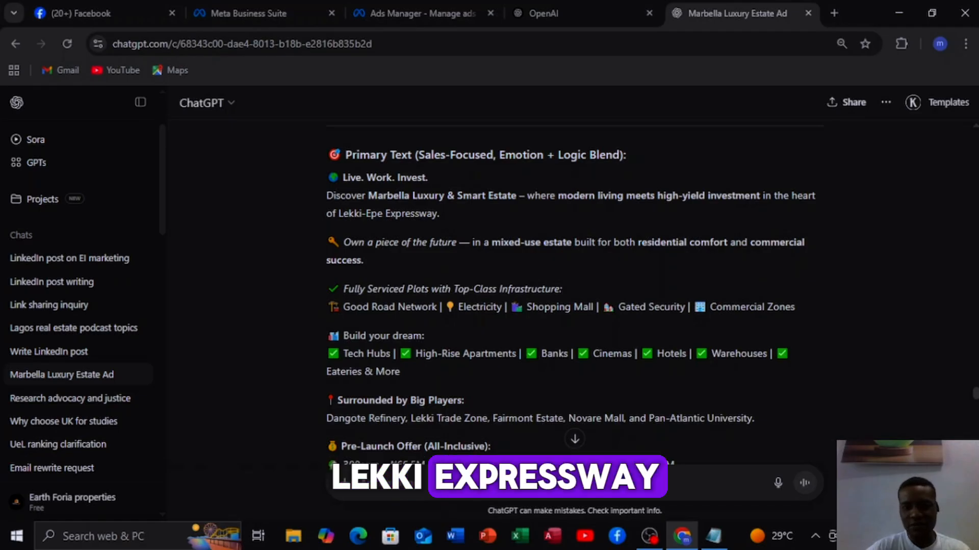
{"action": "scroll", "coordinate": [574, 306], "scroll_direction": "up", "scroll_amount": 4}
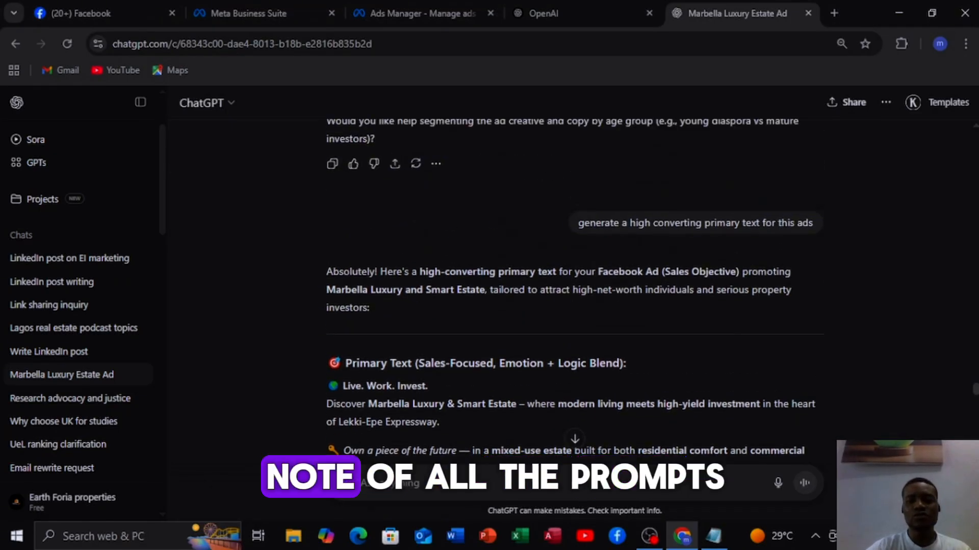
{"action": "scroll", "coordinate": [575, 306], "scroll_direction": "down", "scroll_amount": 3}
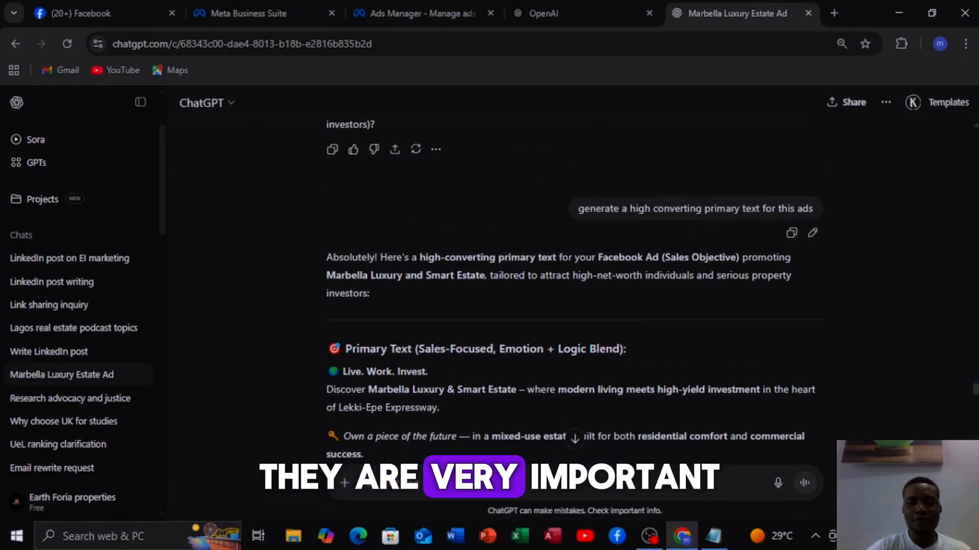
{"action": "scroll", "coordinate": [575, 306], "scroll_direction": "down", "scroll_amount": 5}
{"action": "scroll", "coordinate": [574, 306], "scroll_direction": "up", "scroll_amount": 5}
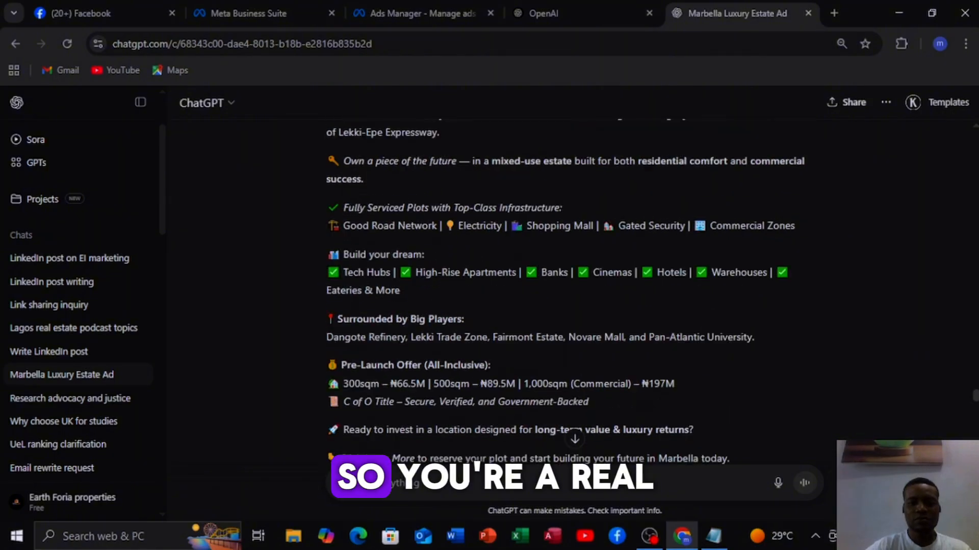
Go back to the first prompt of the conversation, containing the Marbella Luxury and Smart Estate description
{"action": "scroll", "coordinate": [575, 306], "scroll_direction": "up", "scroll_amount": 3}
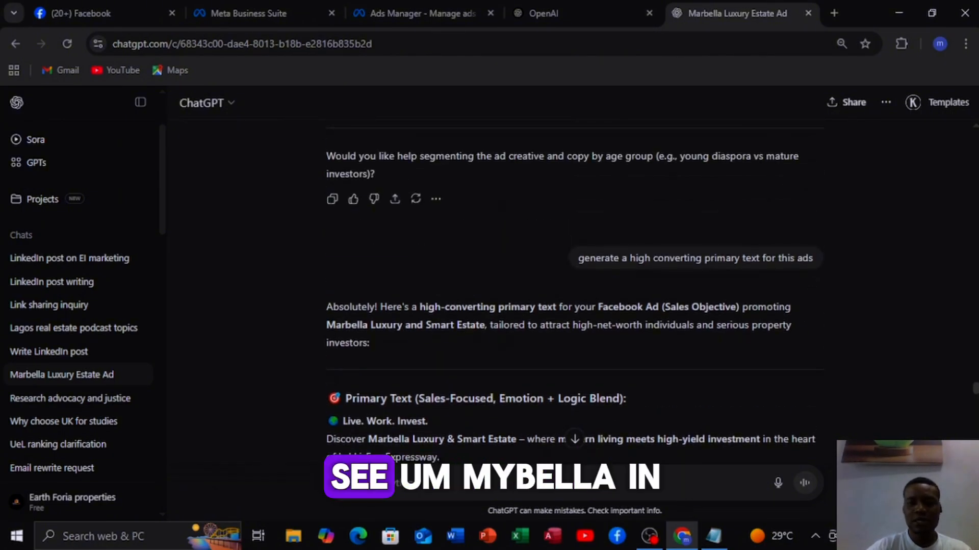
{"action": "scroll", "coordinate": [575, 306], "scroll_direction": "up", "scroll_amount": 15}
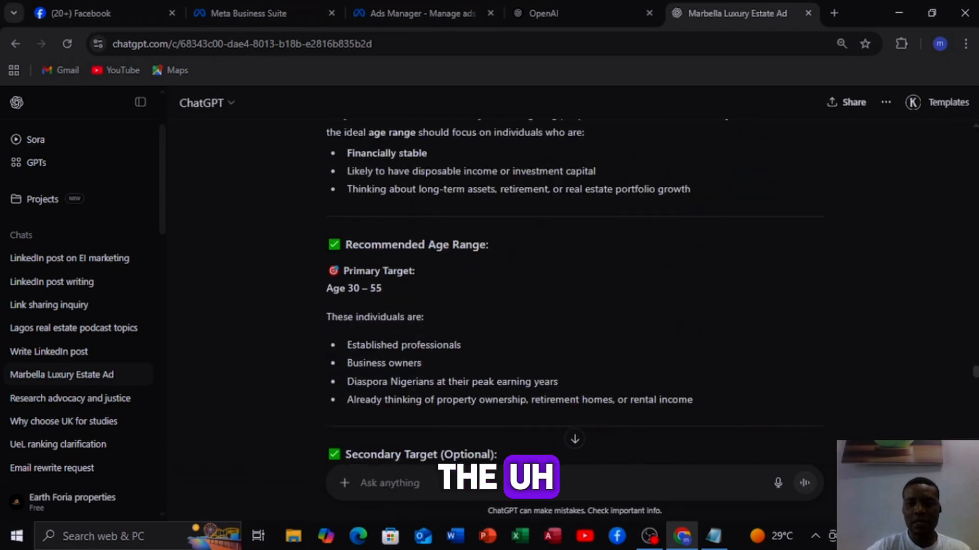
{"action": "scroll", "coordinate": [574, 285], "scroll_direction": "up", "scroll_amount": 15}
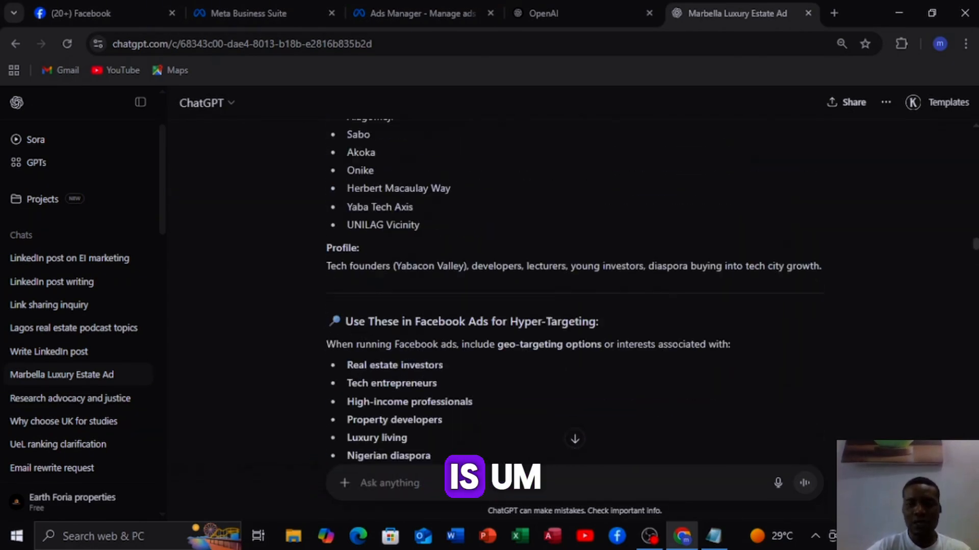
{"action": "scroll", "coordinate": [574, 286], "scroll_direction": "up", "scroll_amount": 20}
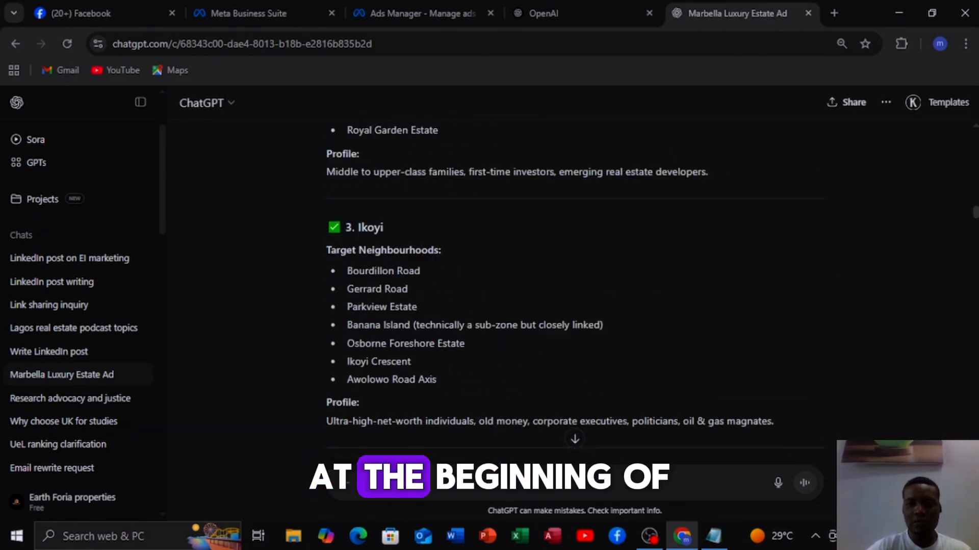
{"action": "left_click_drag", "start_coordinate": [672, 220], "coordinate": [618, 205]}
{"action": "left_click", "coordinate": [620, 205]}
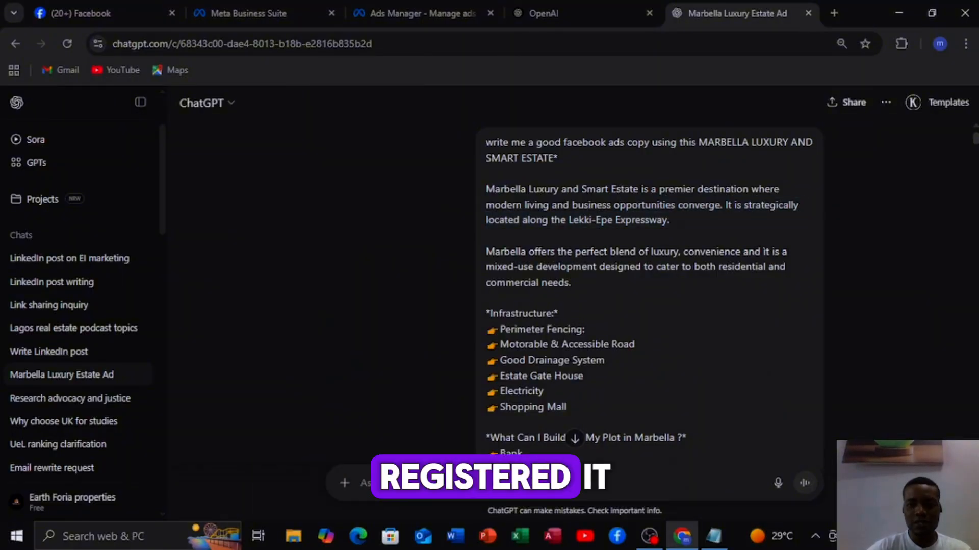
Skim the conversation from the first prompt down to the request to write a good primary text for this campaign
{"action": "scroll", "coordinate": [575, 285], "scroll_direction": "down", "scroll_amount": 20}
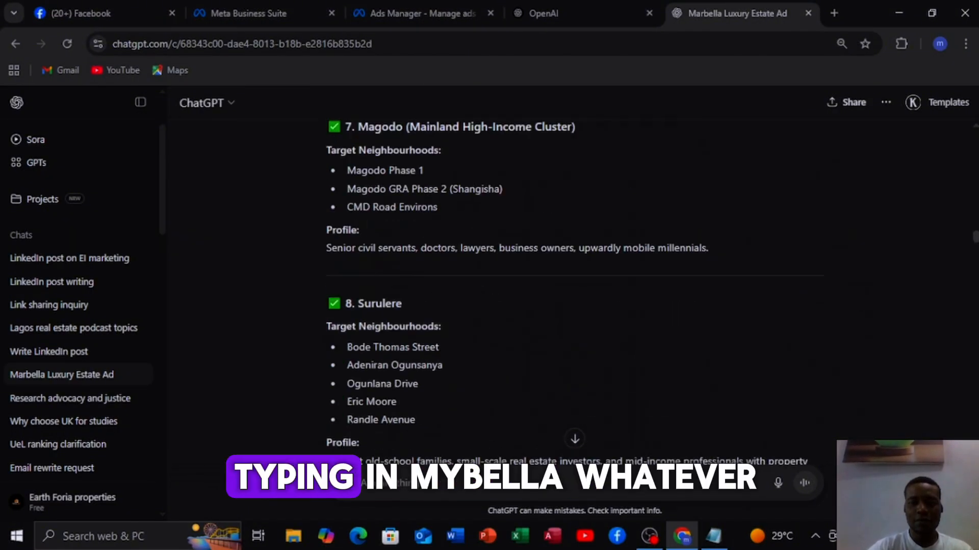
{"action": "scroll", "coordinate": [575, 285], "scroll_direction": "down", "scroll_amount": 20}
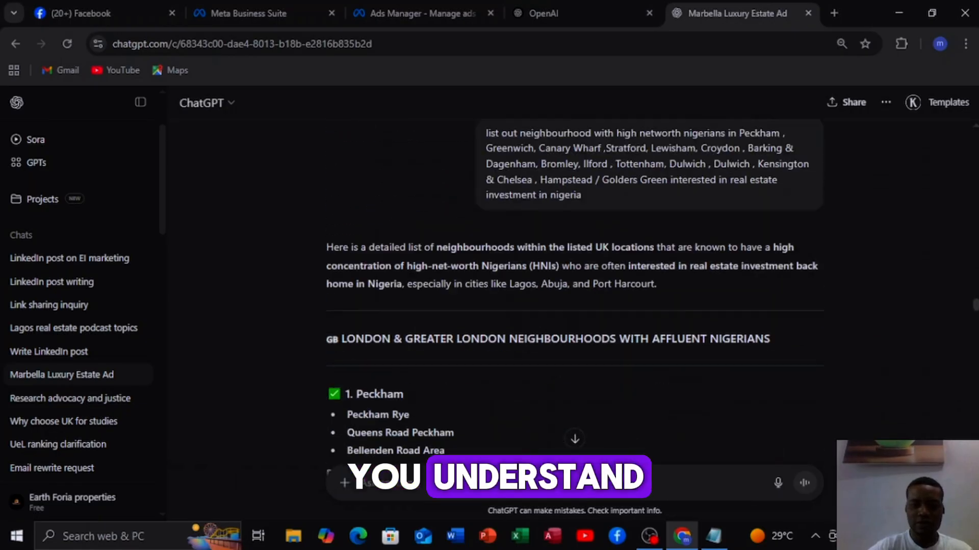
{"action": "scroll", "coordinate": [575, 286], "scroll_direction": "down", "scroll_amount": 20}
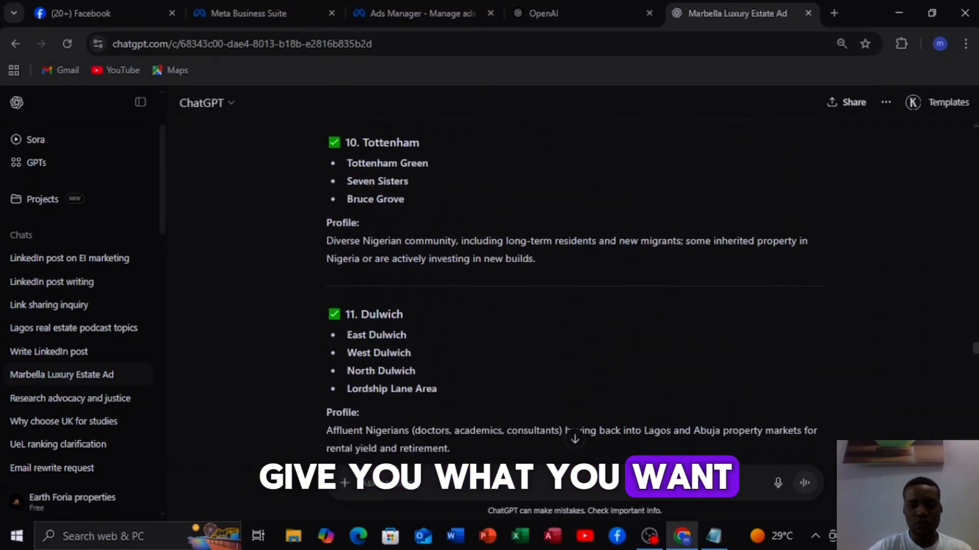
{"action": "scroll", "coordinate": [574, 286], "scroll_direction": "down", "scroll_amount": 20}
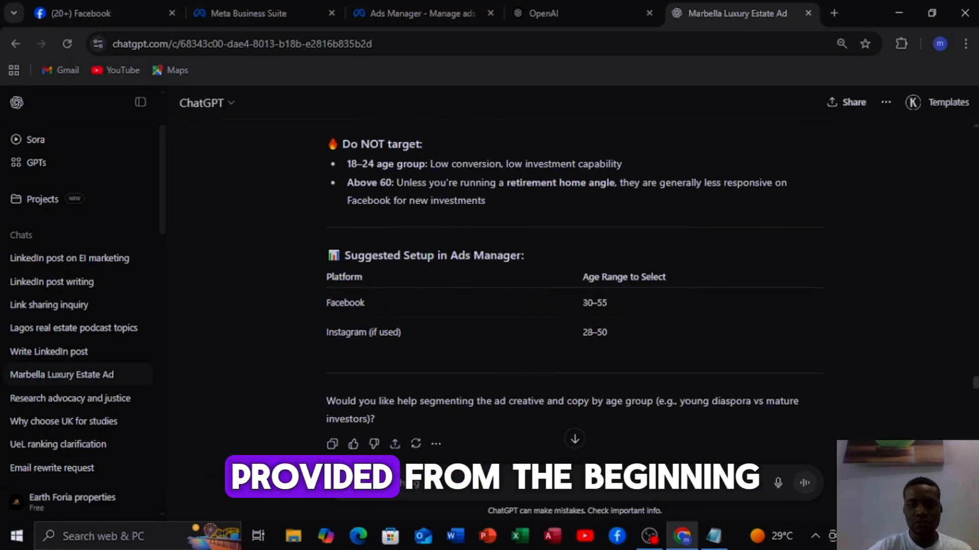
{"action": "scroll", "coordinate": [575, 286], "scroll_direction": "down", "scroll_amount": 20}
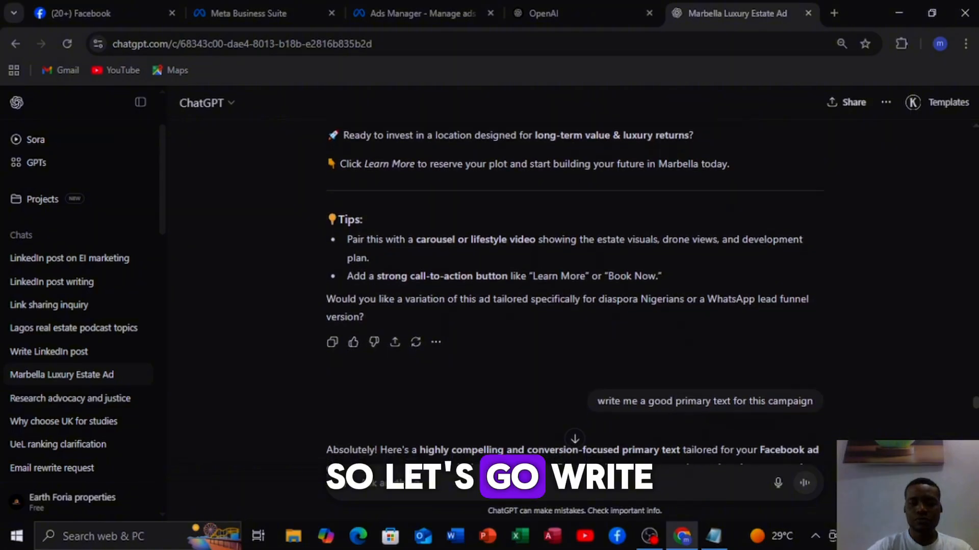
Review the second primary text version, Primary Text for Sales Campaign, from the pre-launch alert to the closing call to action
{"action": "scroll", "coordinate": [575, 286], "scroll_direction": "down", "scroll_amount": 3}
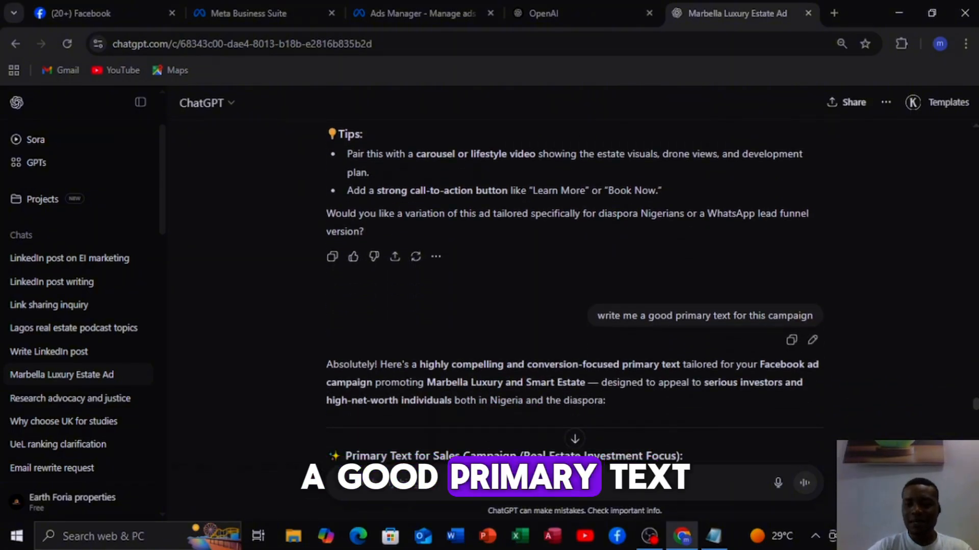
{"action": "scroll", "coordinate": [575, 285], "scroll_direction": "down", "scroll_amount": 2}
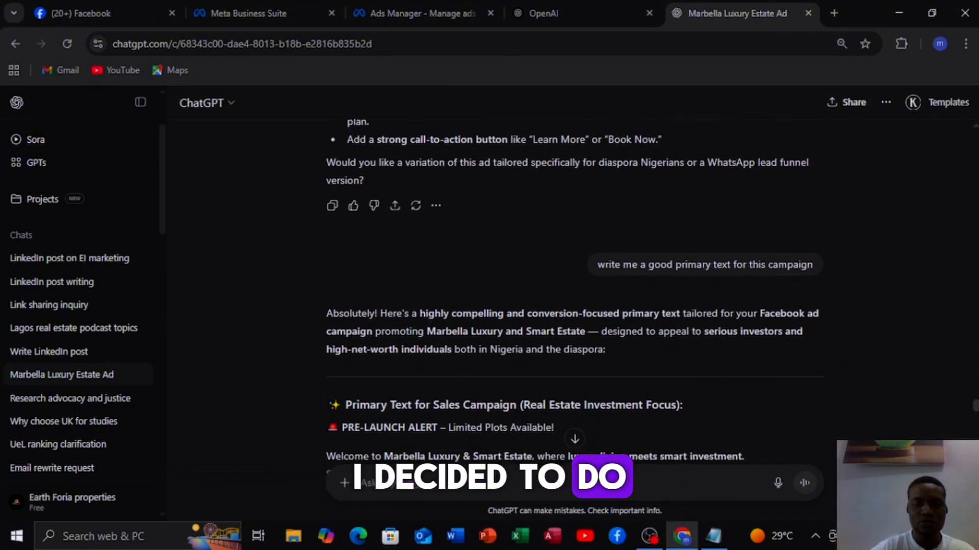
{"action": "scroll", "coordinate": [575, 286], "scroll_direction": "down", "scroll_amount": 6}
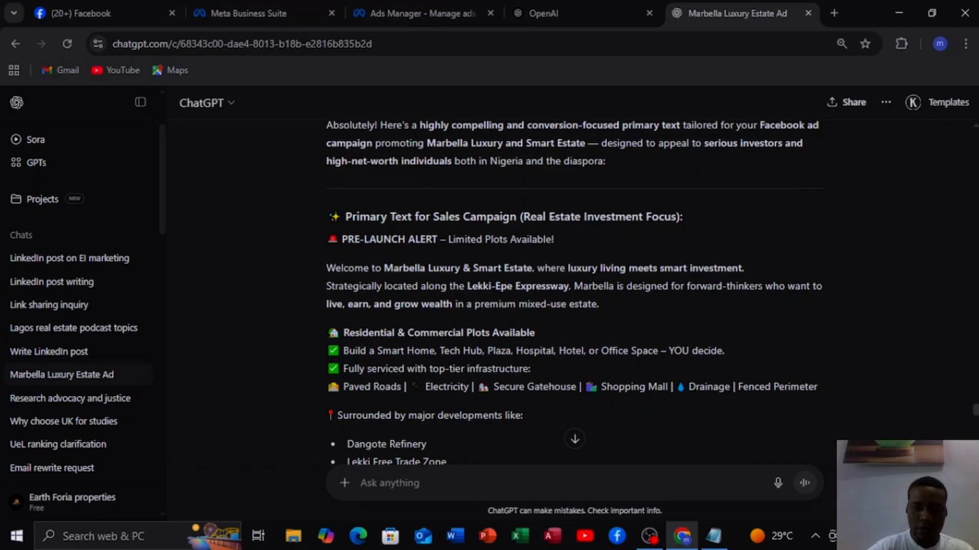
{"action": "scroll", "coordinate": [574, 285], "scroll_direction": "down", "scroll_amount": 9}
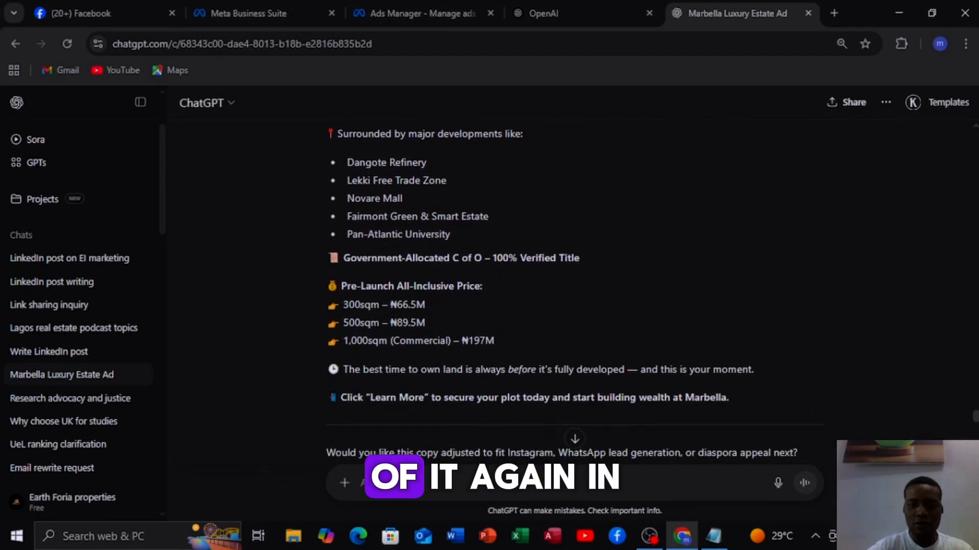
{"action": "scroll", "coordinate": [575, 285], "scroll_direction": "up", "scroll_amount": 7}
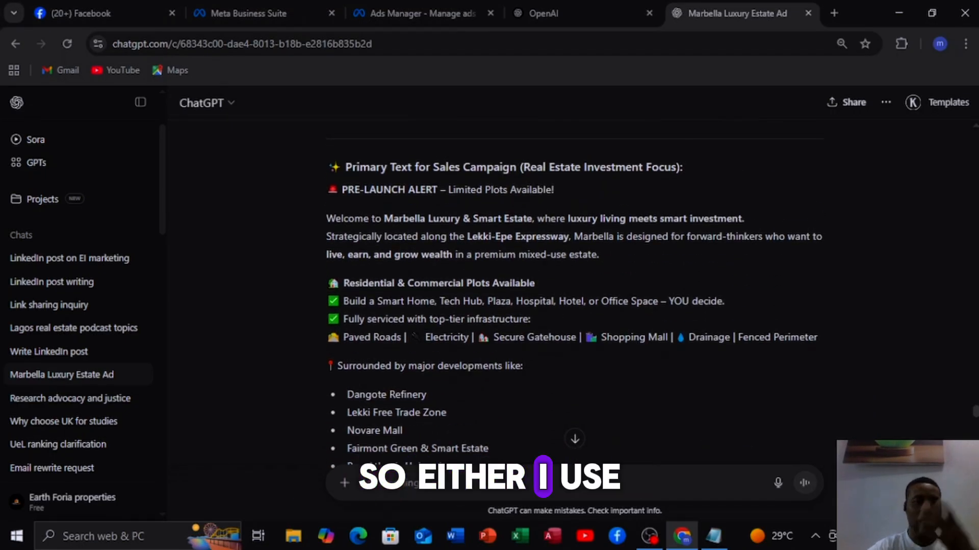
Read the prompt asking for a compelling ad headline and the top headline options in its reply
{"action": "scroll", "coordinate": [575, 306], "scroll_direction": "down", "scroll_amount": 15}
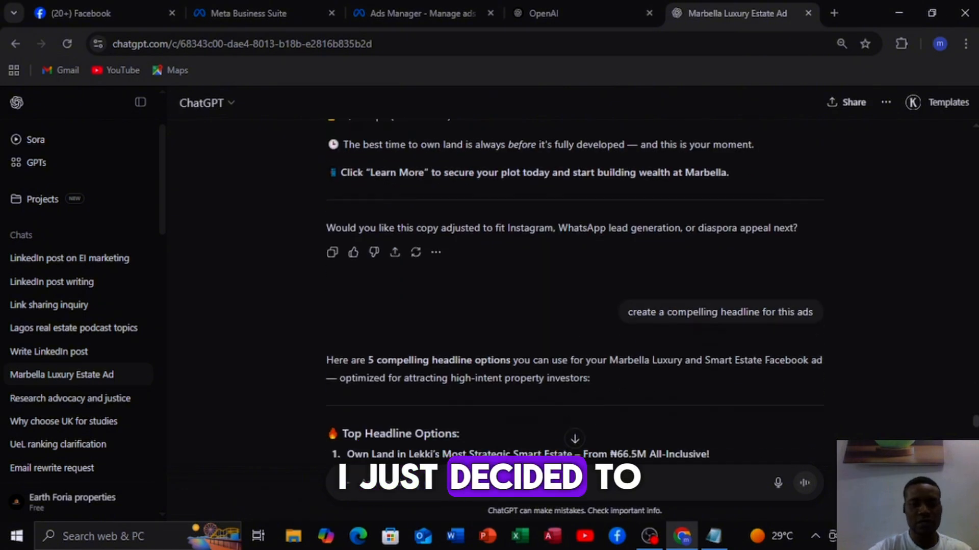
{"action": "scroll", "coordinate": [575, 306], "scroll_direction": "down", "scroll_amount": 4}
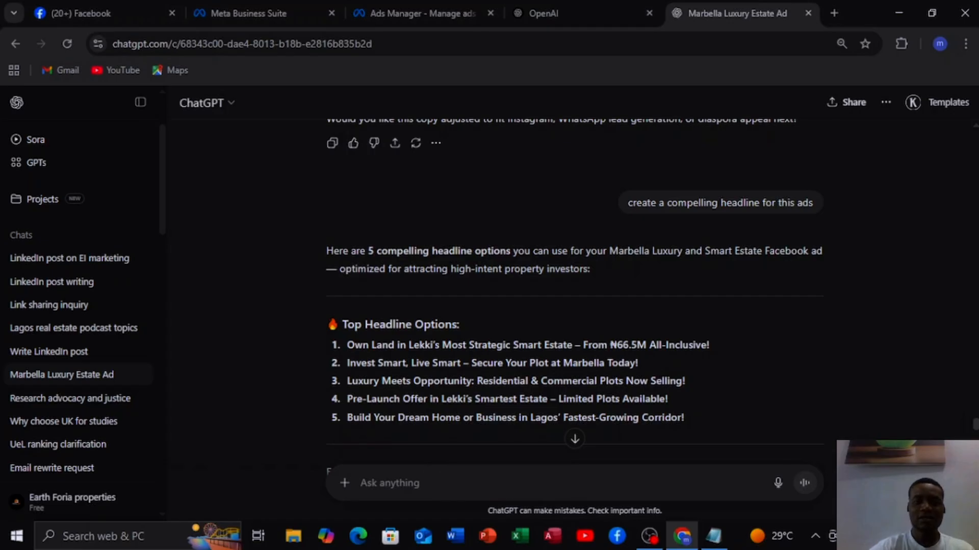
{"action": "scroll", "coordinate": [575, 306], "scroll_direction": "down", "scroll_amount": 4}
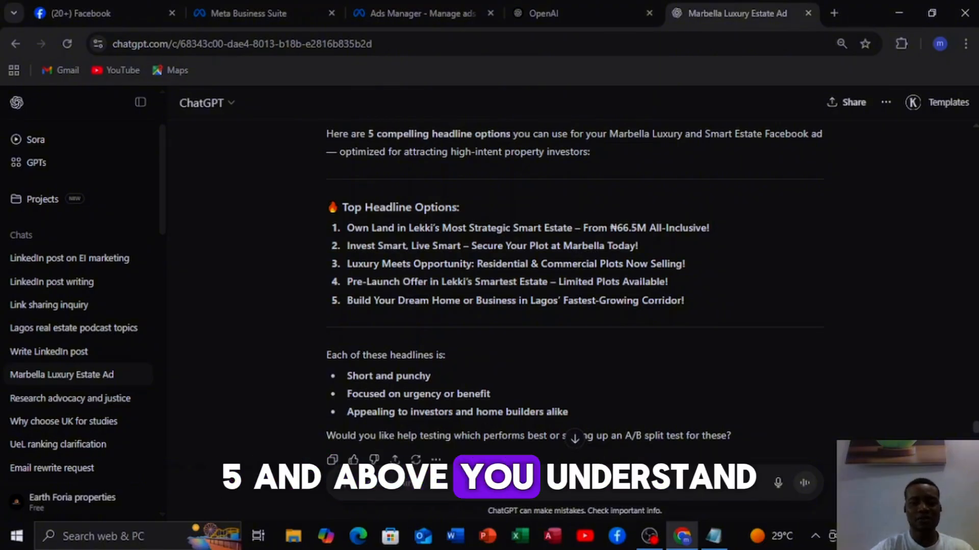
{"action": "scroll", "coordinate": [569, 280], "scroll_direction": "down", "scroll_amount": 1}
{"action": "scroll", "coordinate": [570, 281], "scroll_direction": "down", "scroll_amount": 1}
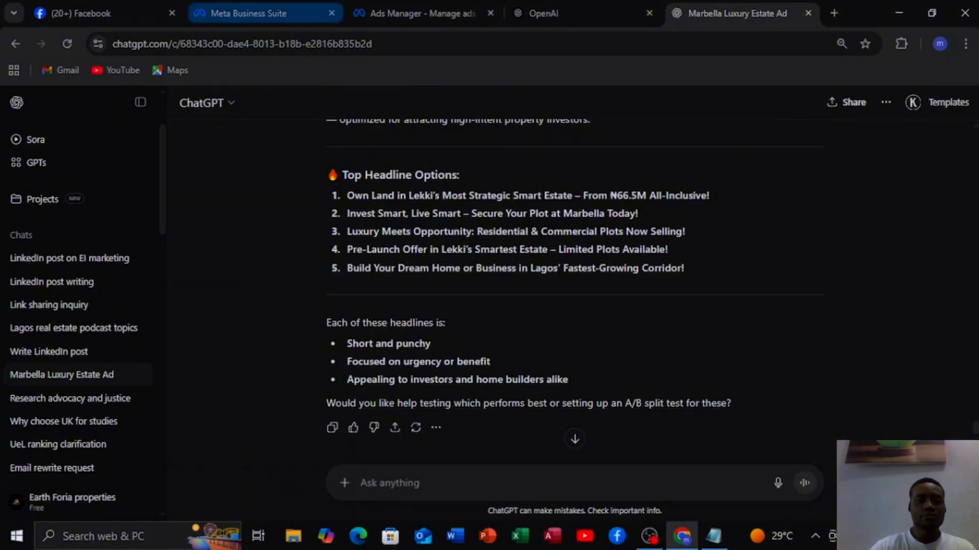
Switch to Ads Manager and create a new campaign with the Sales objective
{"action": "left_click", "coordinate": [414, 13]}
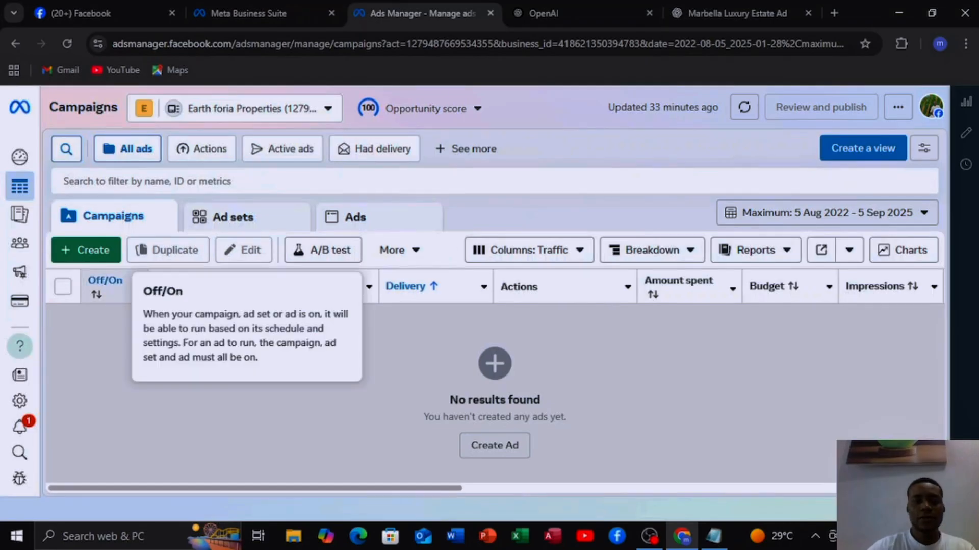
{"action": "left_click", "coordinate": [86, 250]}
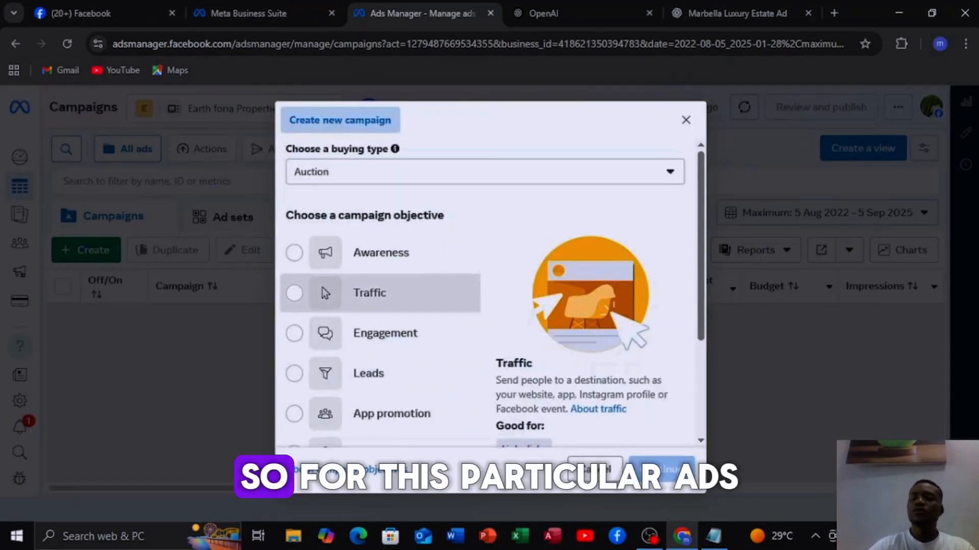
{"action": "scroll", "coordinate": [380, 288], "scroll_direction": "down", "scroll_amount": 3}
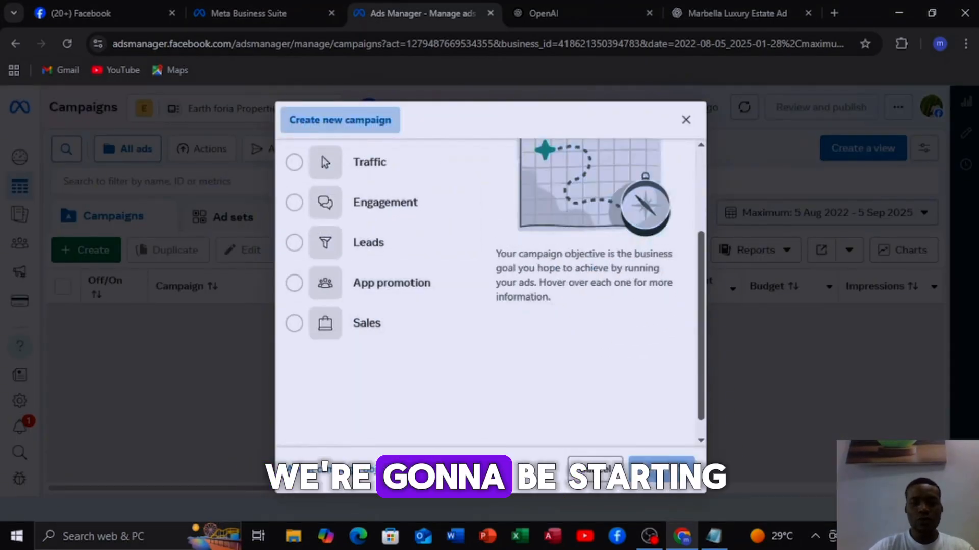
{"action": "left_click", "coordinate": [380, 323]}
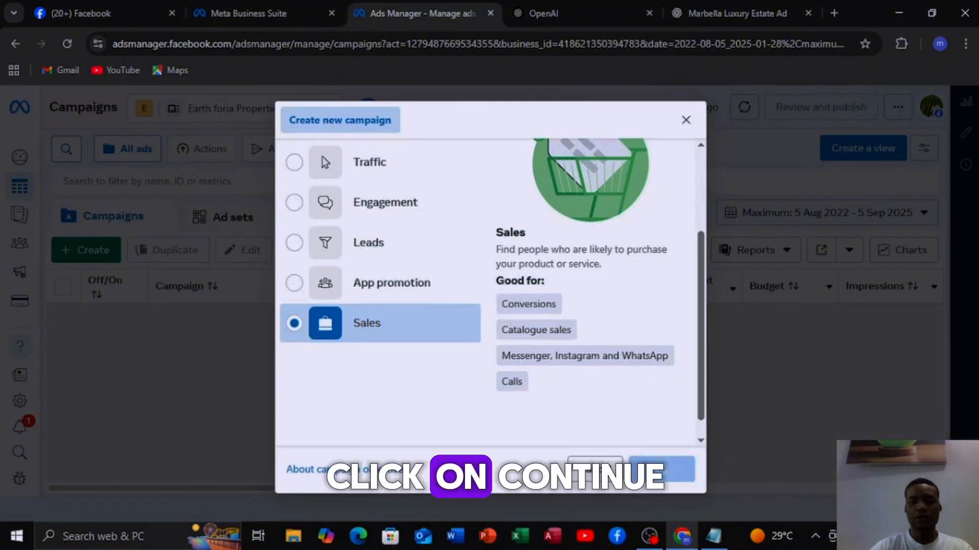
{"action": "left_click", "coordinate": [662, 469]}
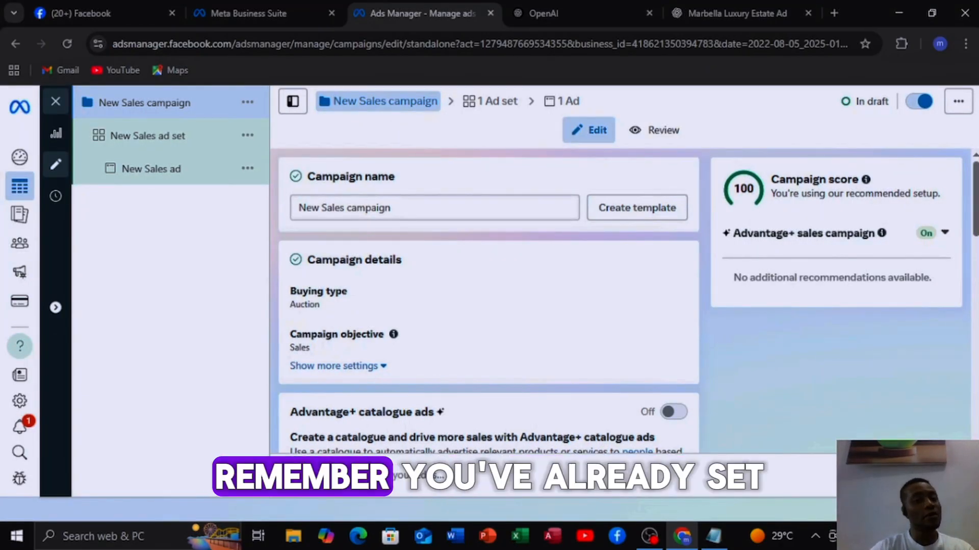
{"action": "left_click", "coordinate": [737, 13]}
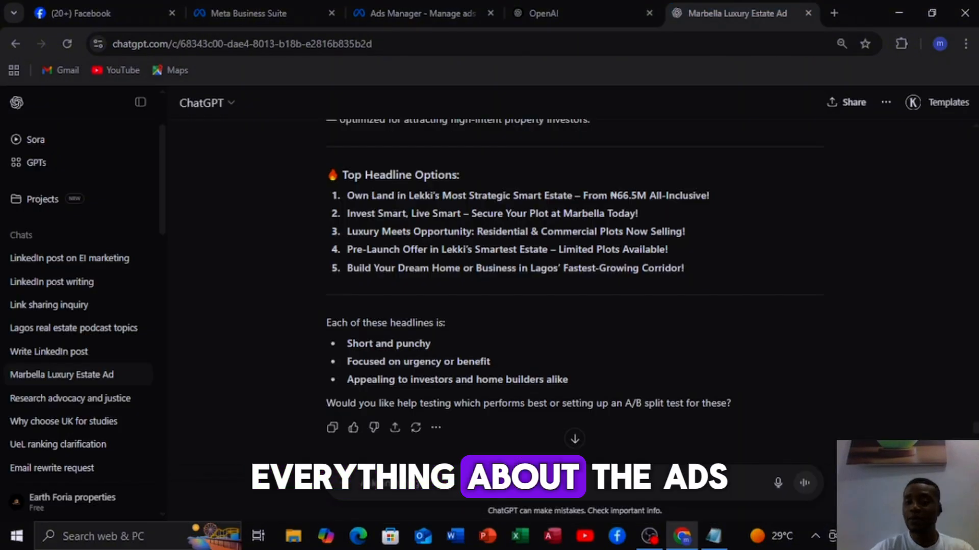
{"action": "left_click", "coordinate": [422, 13]}
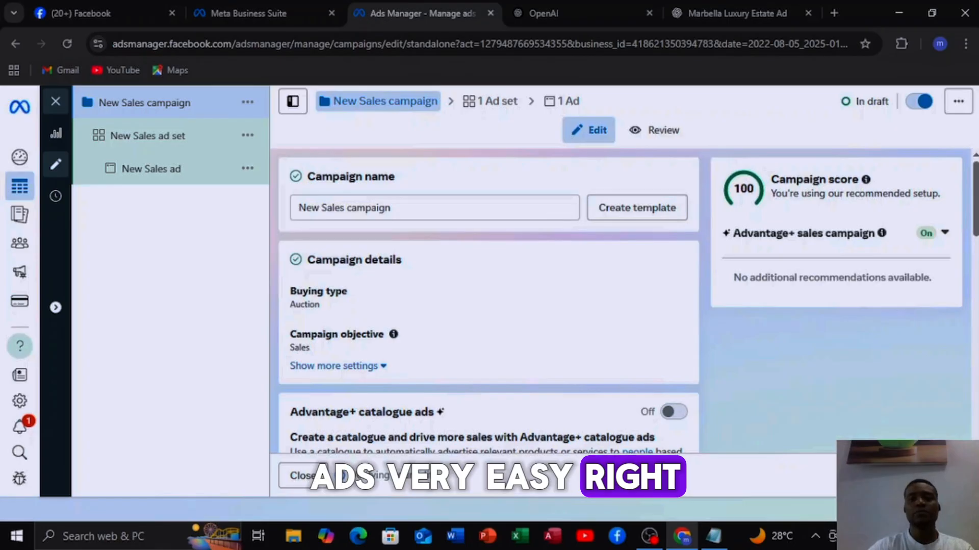
Replace the default campaign name with Marbella Luxury Homes
{"action": "triple_click", "coordinate": [357, 207]}
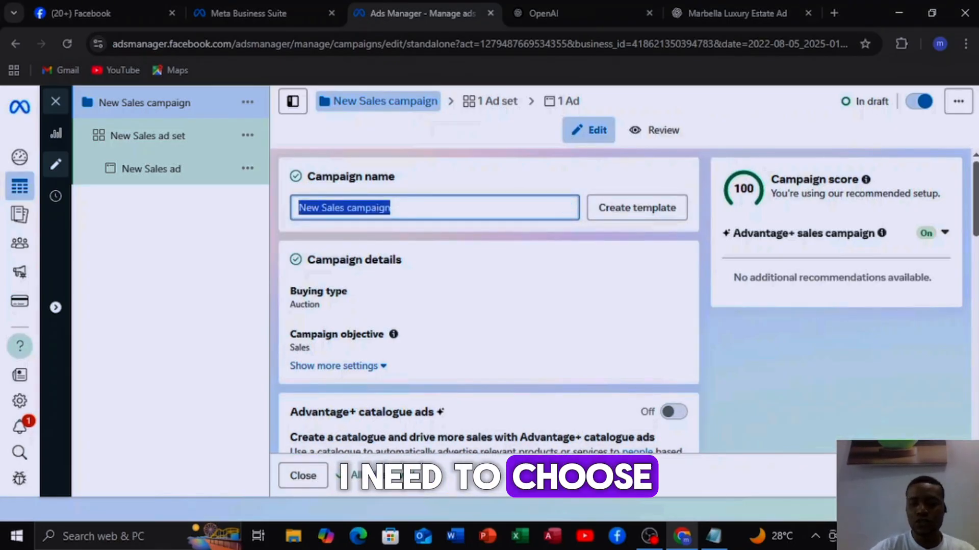
{"action": "key", "text": "BackSpace"}
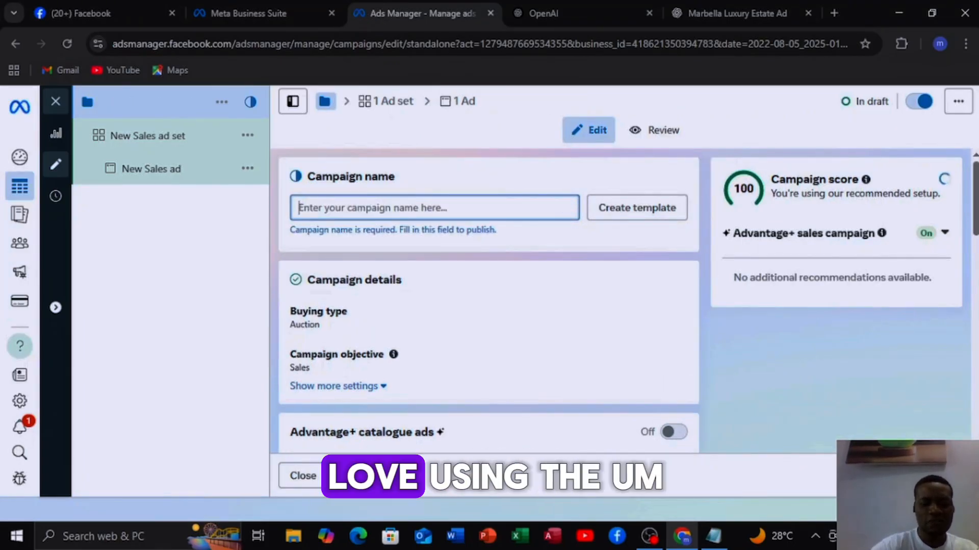
{"action": "type", "text": "Cm"}
{"action": "key", "text": "BackSpace"}
{"action": "key", "text": "BackSpace"}
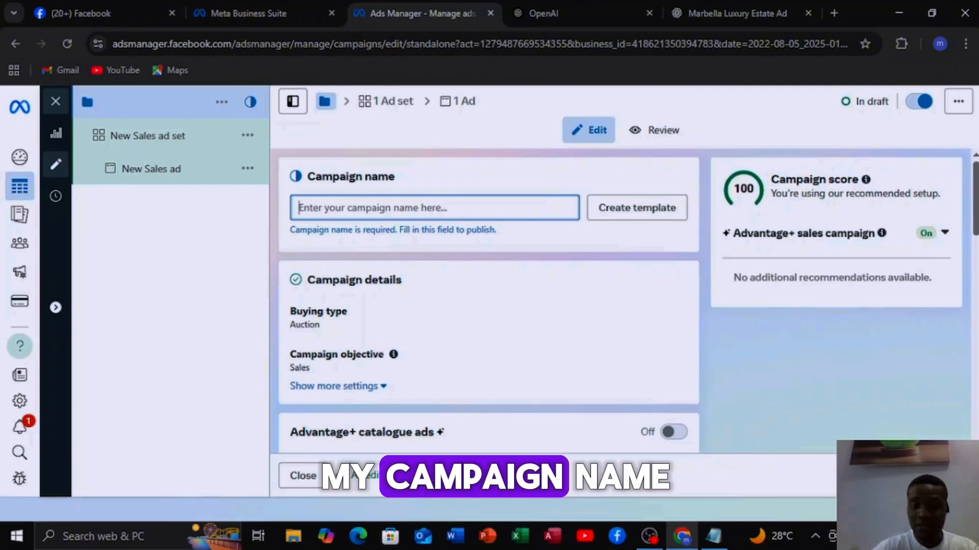
{"action": "type", "text": "Ma"}
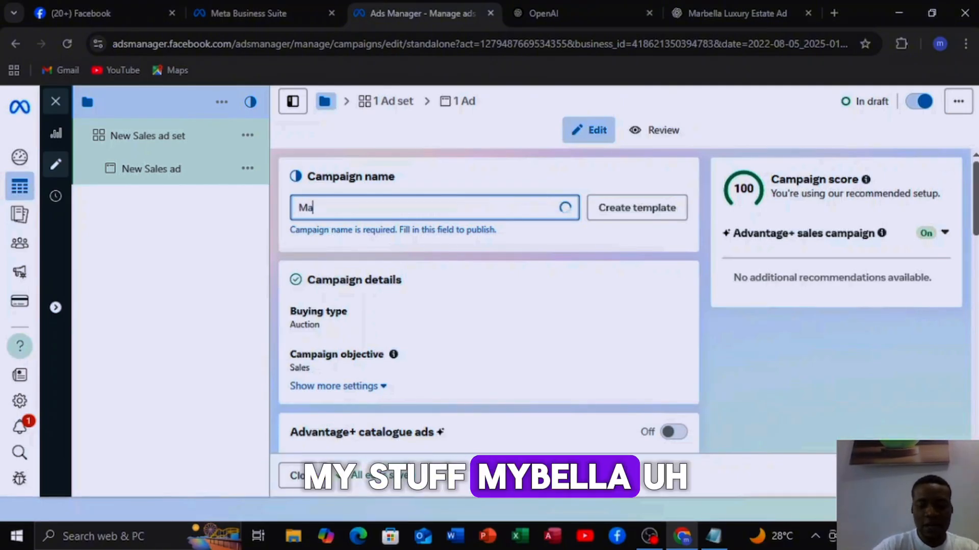
{"action": "type", "text": "rbe"}
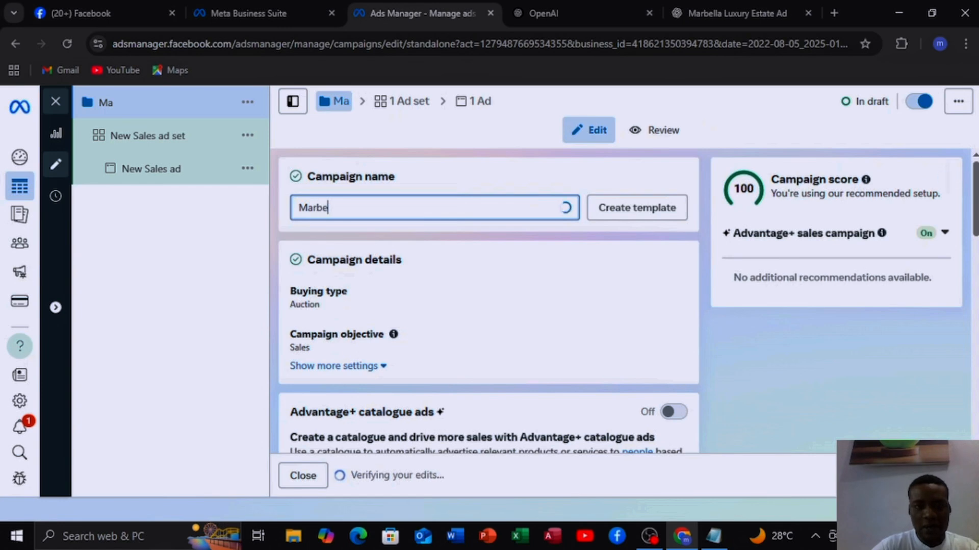
{"action": "type", "text": "lla "}
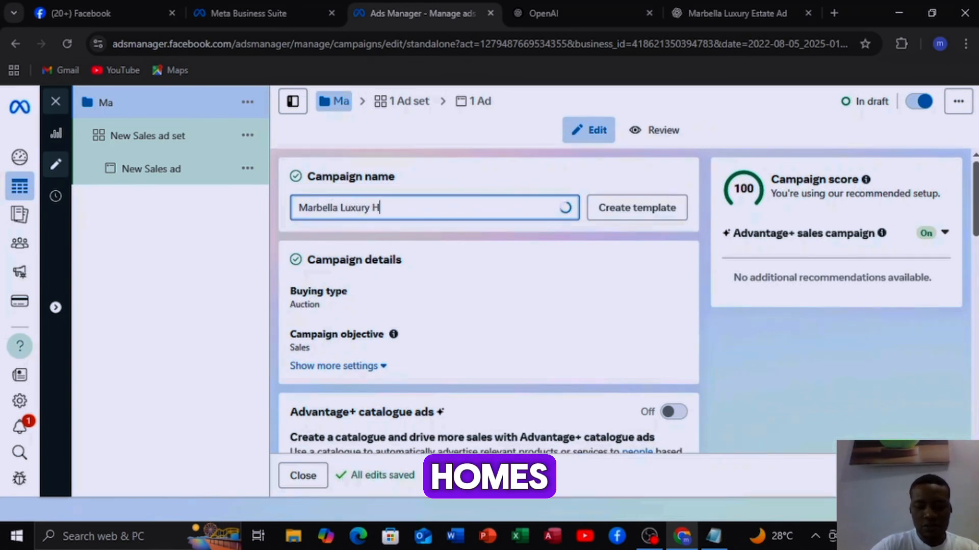
{"action": "type", "text": "Luxury Homes"}
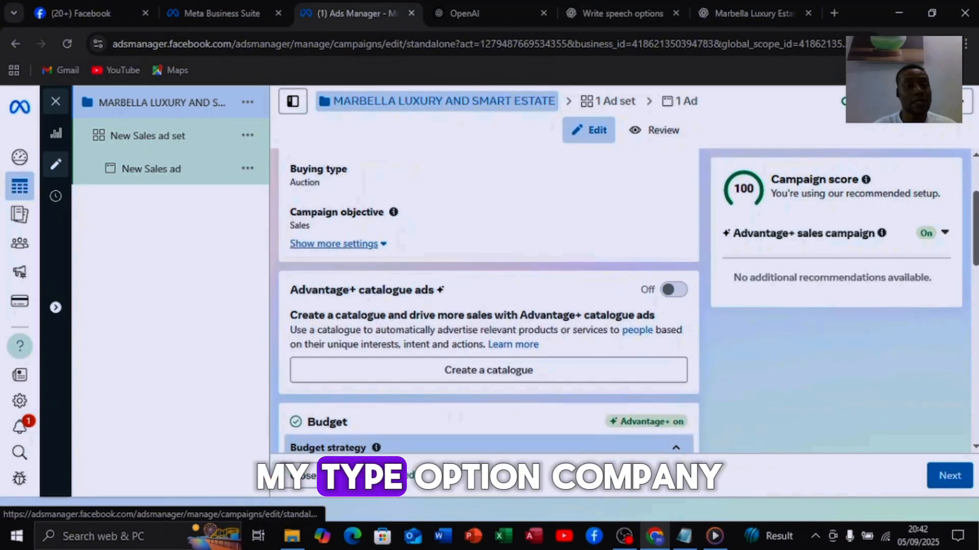
Set the campaign's daily budget to ₦5,000
{"action": "scroll", "coordinate": [489, 301], "scroll_direction": "down", "scroll_amount": 4}
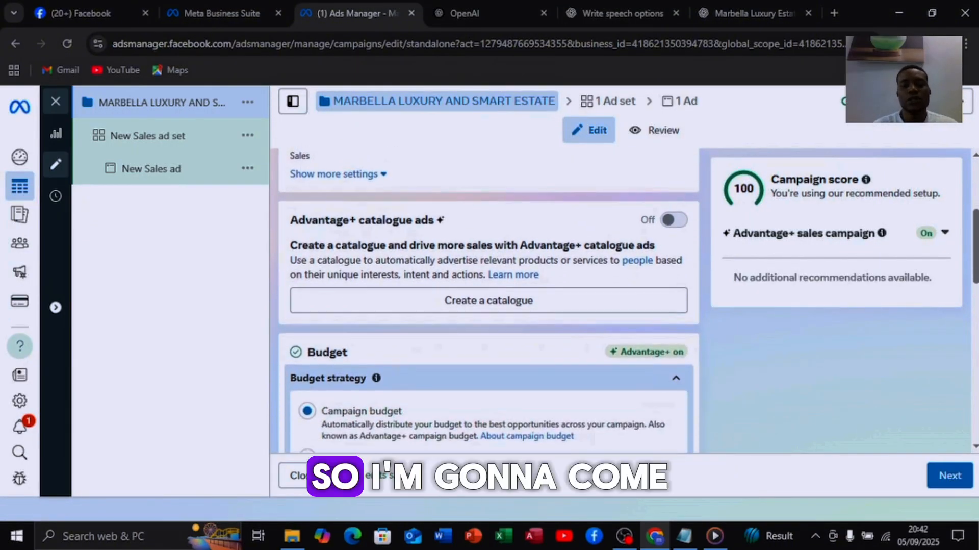
{"action": "scroll", "coordinate": [488, 301], "scroll_direction": "down", "scroll_amount": 2}
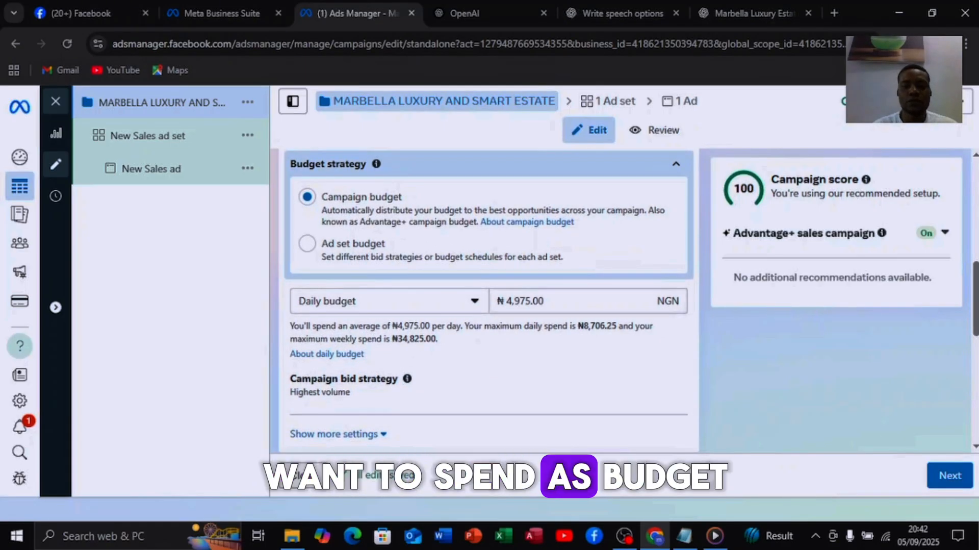
{"action": "left_click", "coordinate": [556, 301]}
{"action": "key", "text": "ctrl+a"}
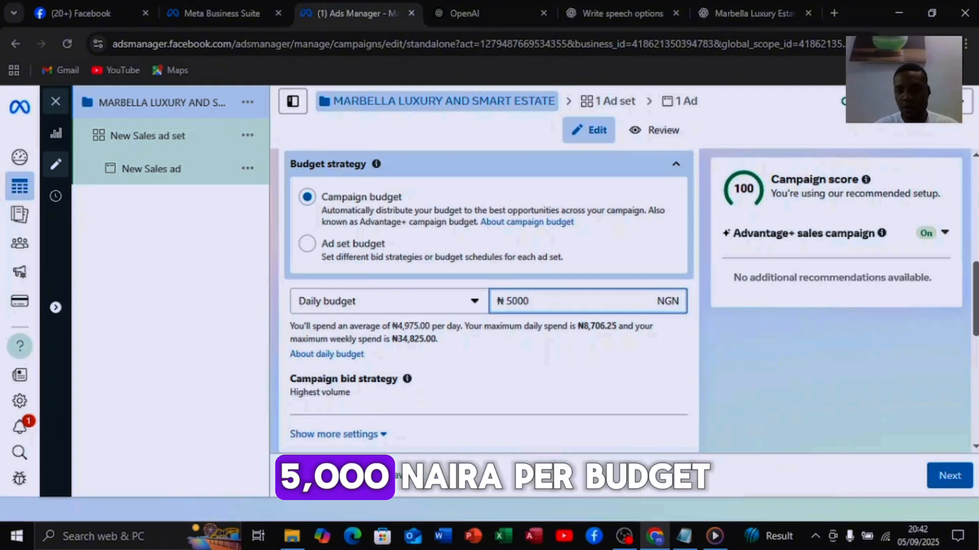
{"action": "key", "text": "Return"}
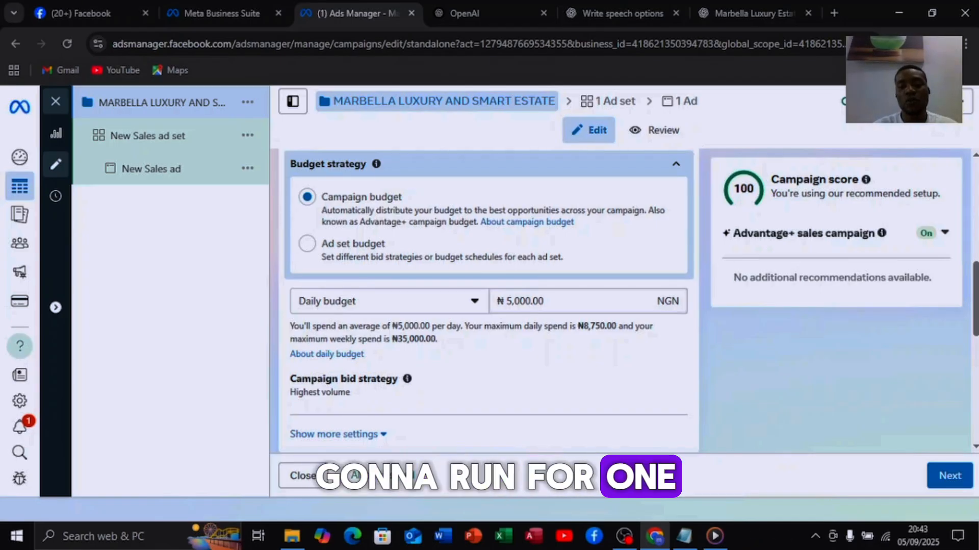
Go through the remaining campaign settings down to Special Ad Categories and continue to the ad set
{"action": "scroll", "coordinate": [488, 300], "scroll_direction": "down", "scroll_amount": 1}
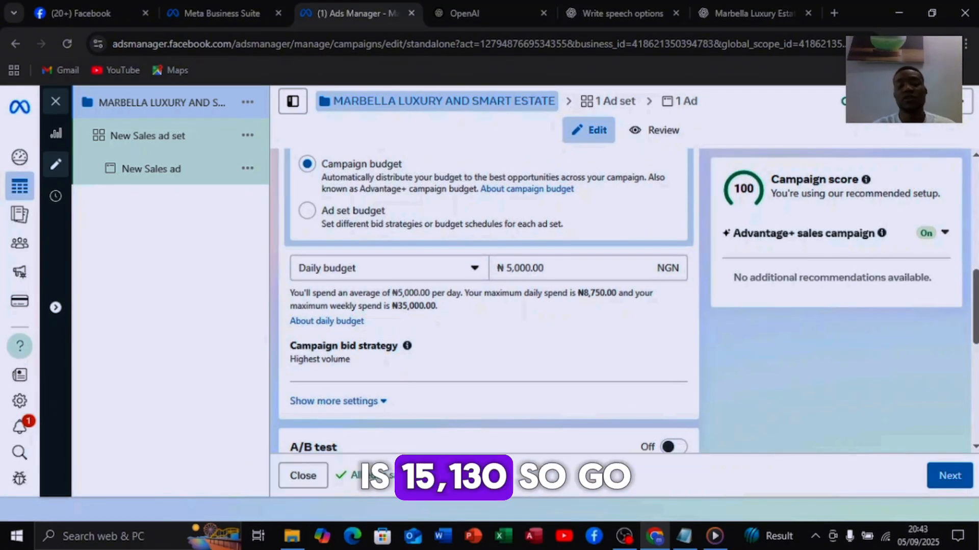
{"action": "scroll", "coordinate": [489, 296], "scroll_direction": "down", "scroll_amount": 3}
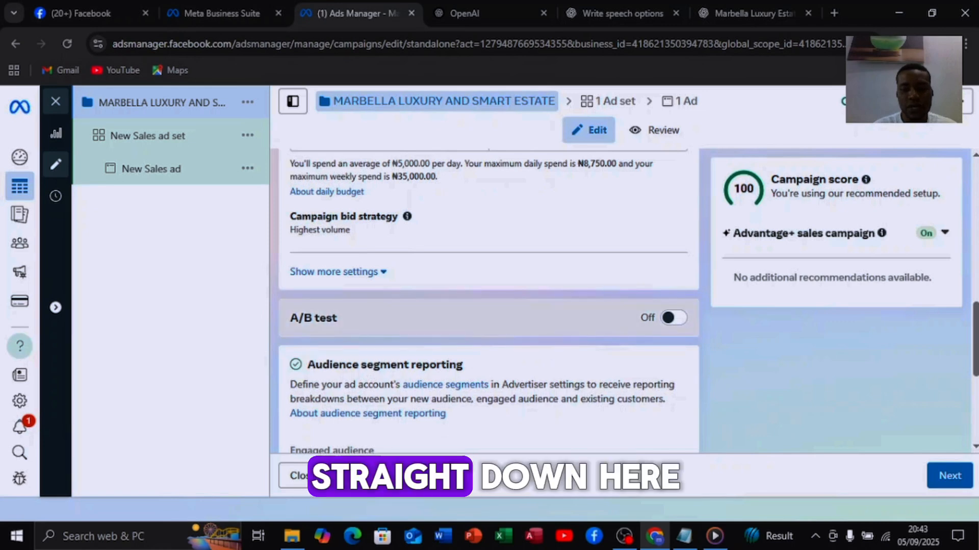
{"action": "scroll", "coordinate": [489, 296], "scroll_direction": "down", "scroll_amount": 2}
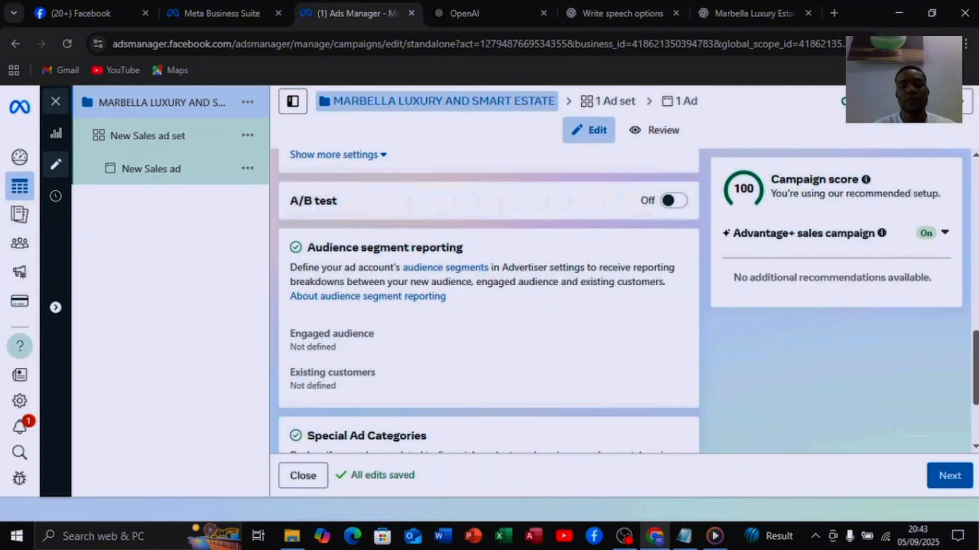
{"action": "scroll", "coordinate": [489, 301], "scroll_direction": "down", "scroll_amount": 3}
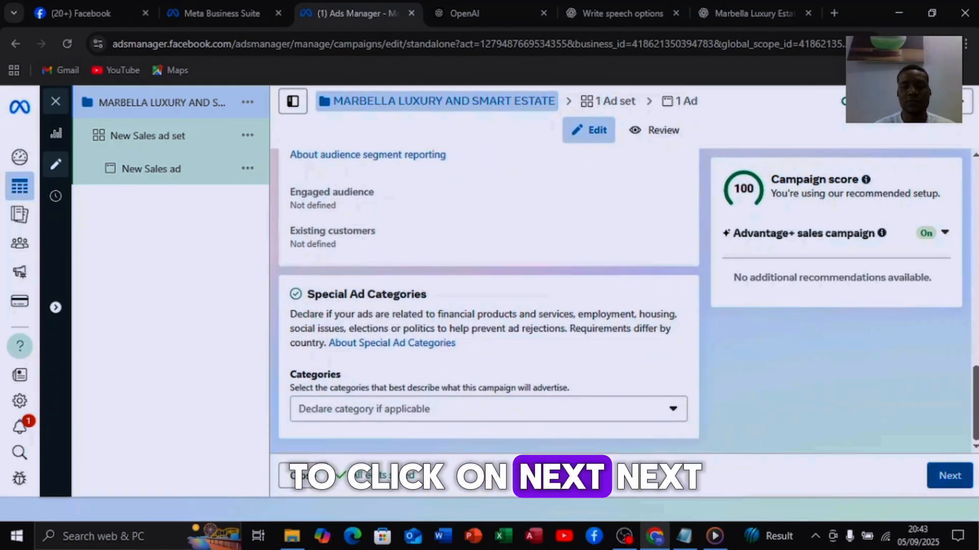
{"action": "left_click", "coordinate": [950, 475]}
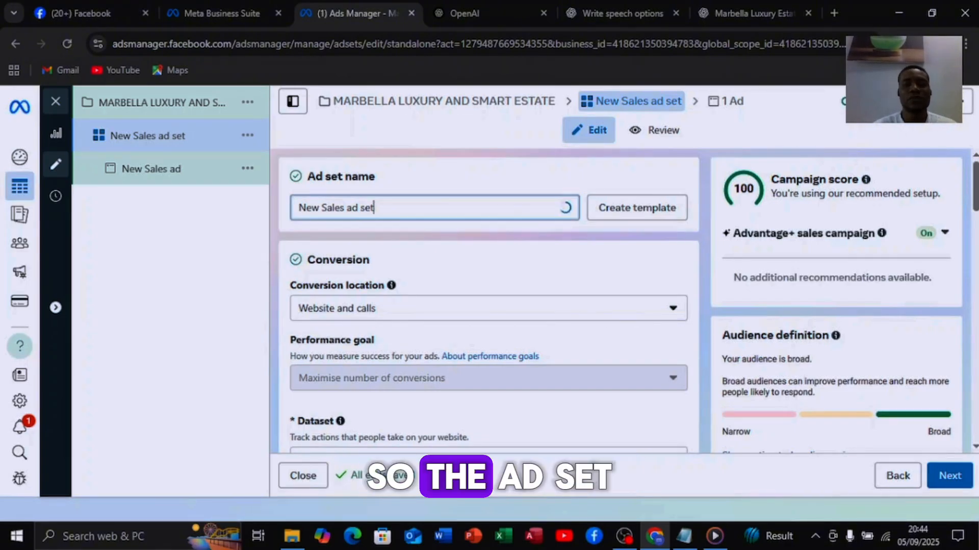
Name the ad set MARBELLA LUXURY
{"action": "triple_click", "coordinate": [375, 207]}
{"action": "type", "text": "MARBELLA LUXURY AND SMART ESTATE"}
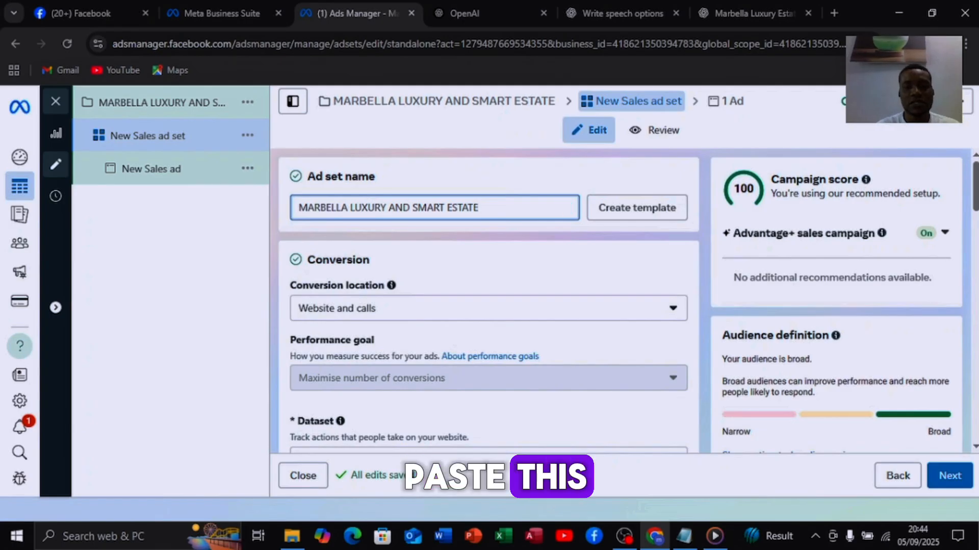
{"action": "left_click_drag", "start_coordinate": [479, 208], "coordinate": [388, 207]}
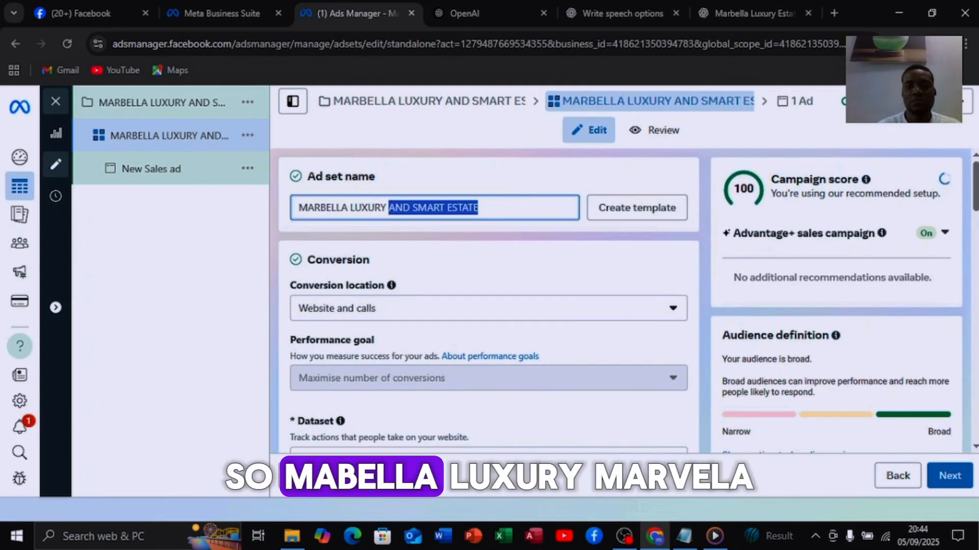
{"action": "key", "text": "BackSpace"}
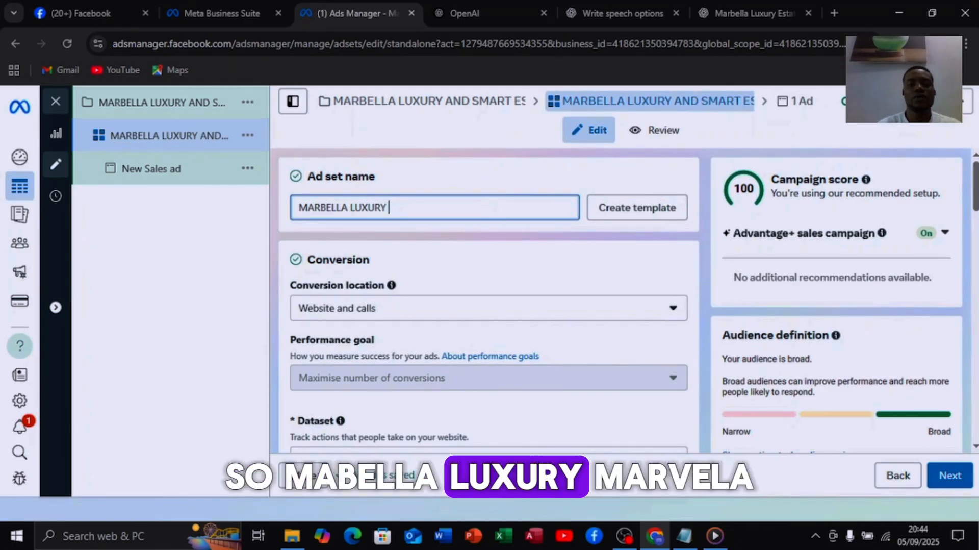
Examine the ad set's conversion location choices under both the Multiple and Single groups, then close the list without changing the selection
{"action": "scroll", "coordinate": [489, 306], "scroll_direction": "down", "scroll_amount": 2}
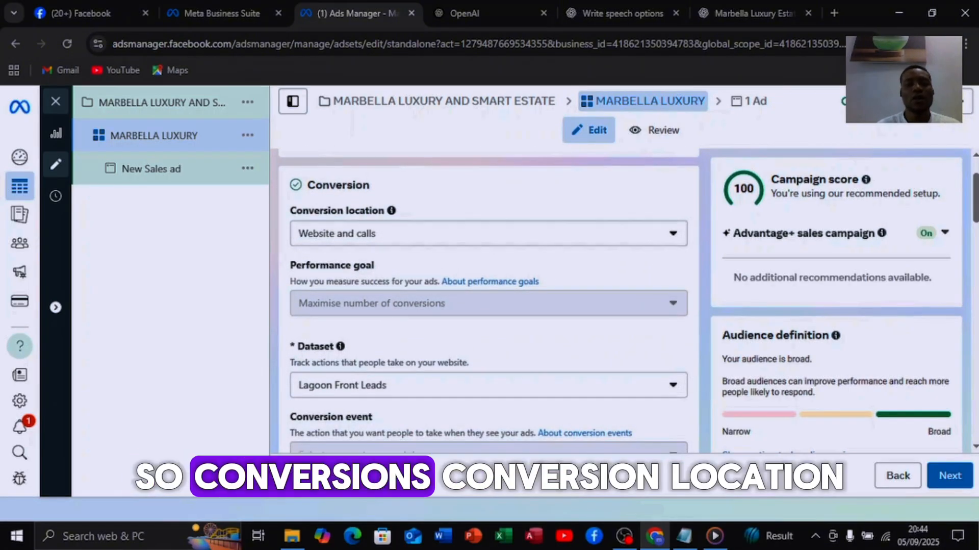
{"action": "scroll", "coordinate": [489, 306], "scroll_direction": "down", "scroll_amount": 1}
{"action": "scroll", "coordinate": [488, 306], "scroll_direction": "down", "scroll_amount": 1}
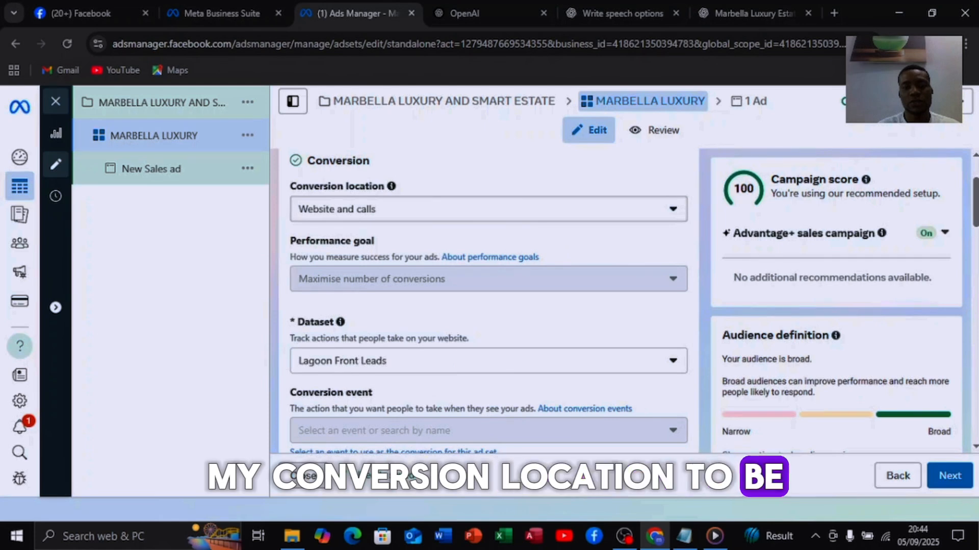
{"action": "left_click", "coordinate": [489, 208]}
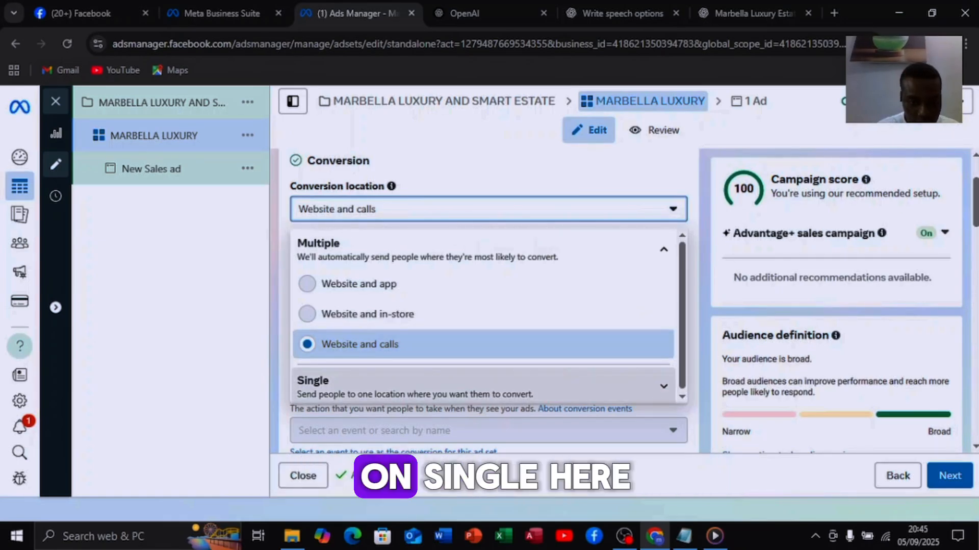
{"action": "left_click", "coordinate": [459, 386]}
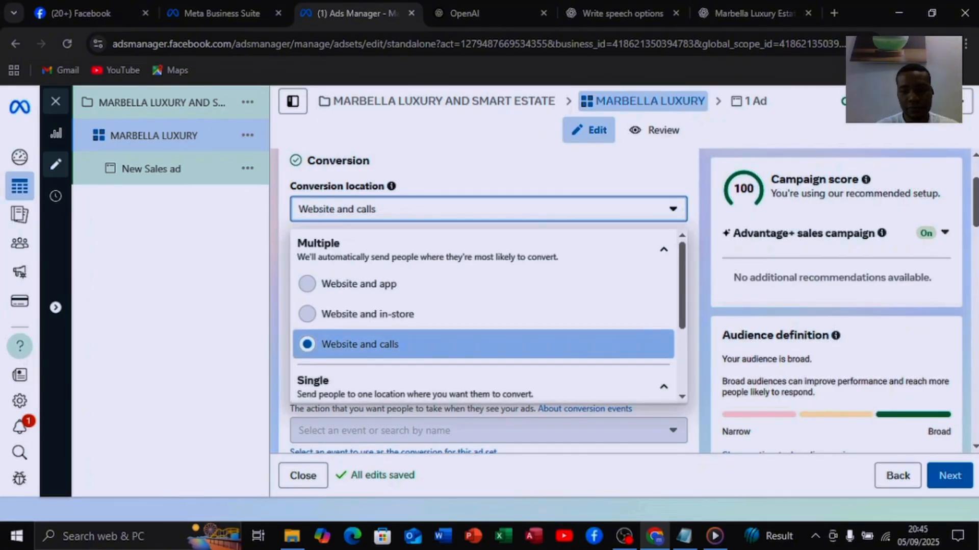
{"action": "scroll", "coordinate": [357, 331], "scroll_direction": "down", "scroll_amount": 3}
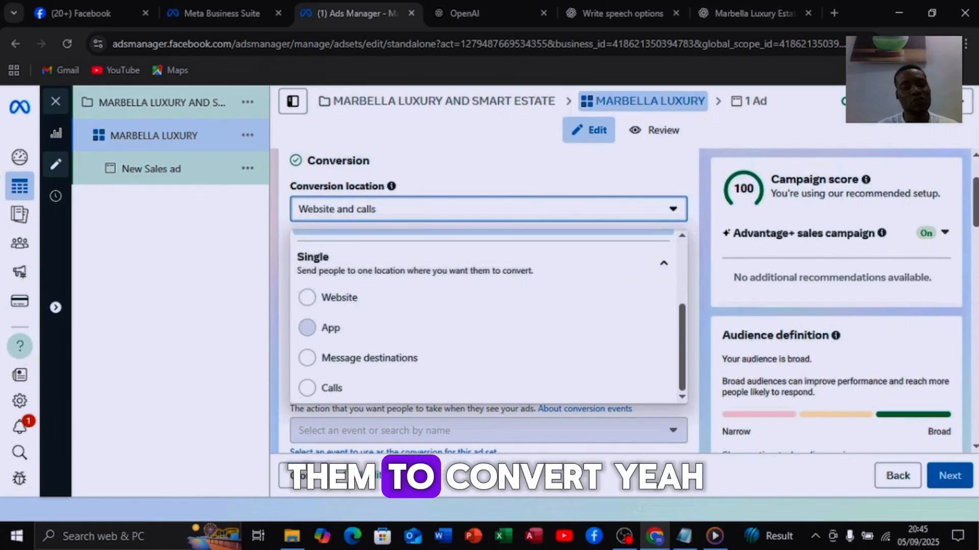
{"action": "scroll", "coordinate": [485, 306], "scroll_direction": "up", "scroll_amount": 2}
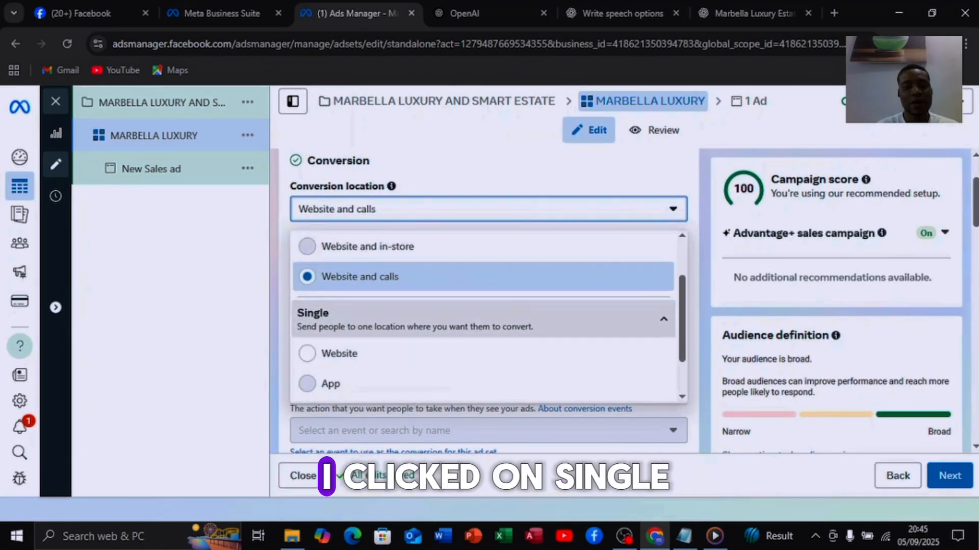
{"action": "scroll", "coordinate": [484, 317], "scroll_direction": "up", "scroll_amount": 2}
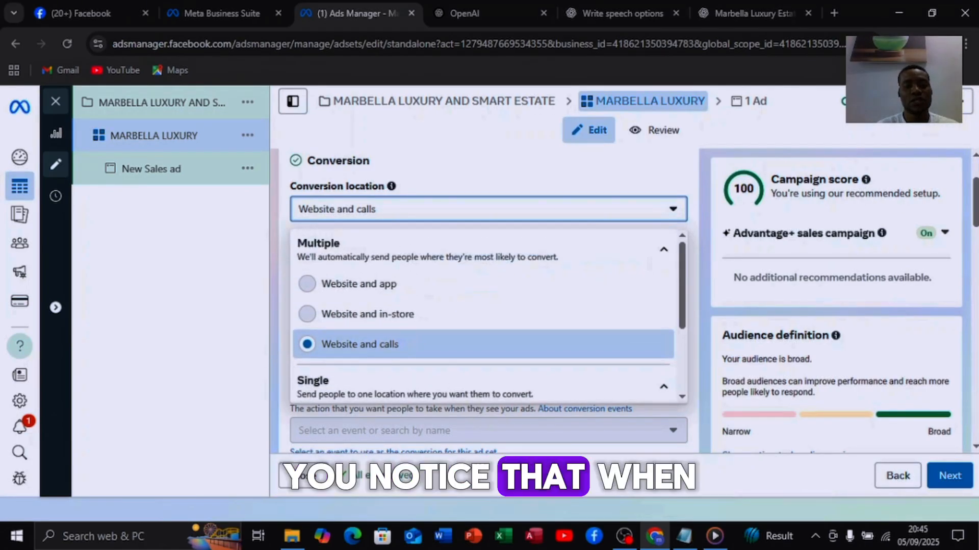
{"action": "left_click", "coordinate": [664, 386]}
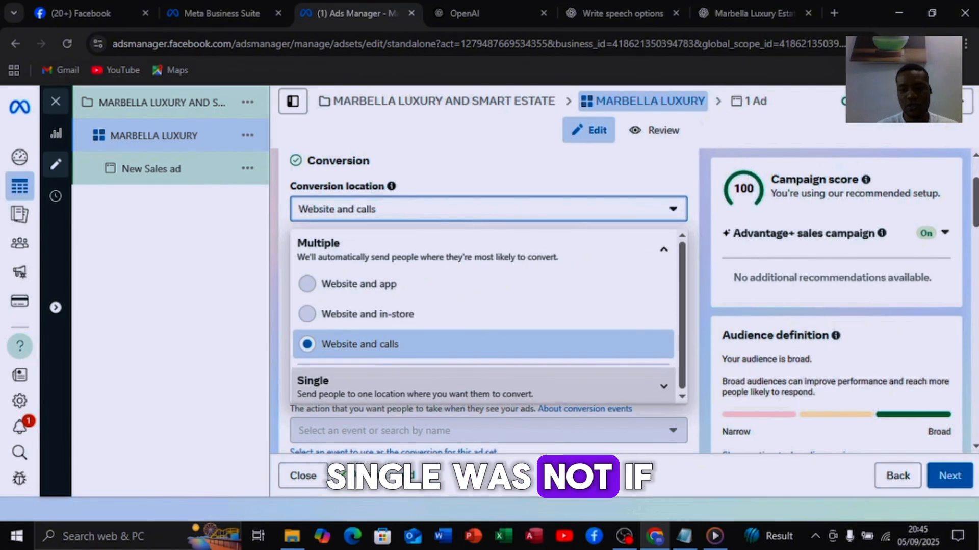
{"action": "scroll", "coordinate": [485, 343], "scroll_direction": "down", "scroll_amount": 1}
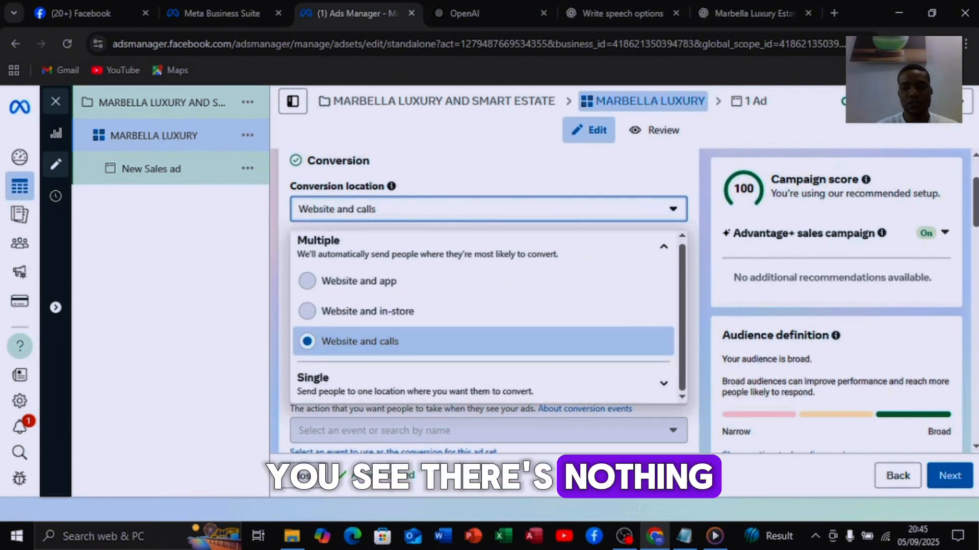
{"action": "scroll", "coordinate": [484, 306], "scroll_direction": "down", "scroll_amount": 3}
{"action": "scroll", "coordinate": [484, 306], "scroll_direction": "up", "scroll_amount": 1}
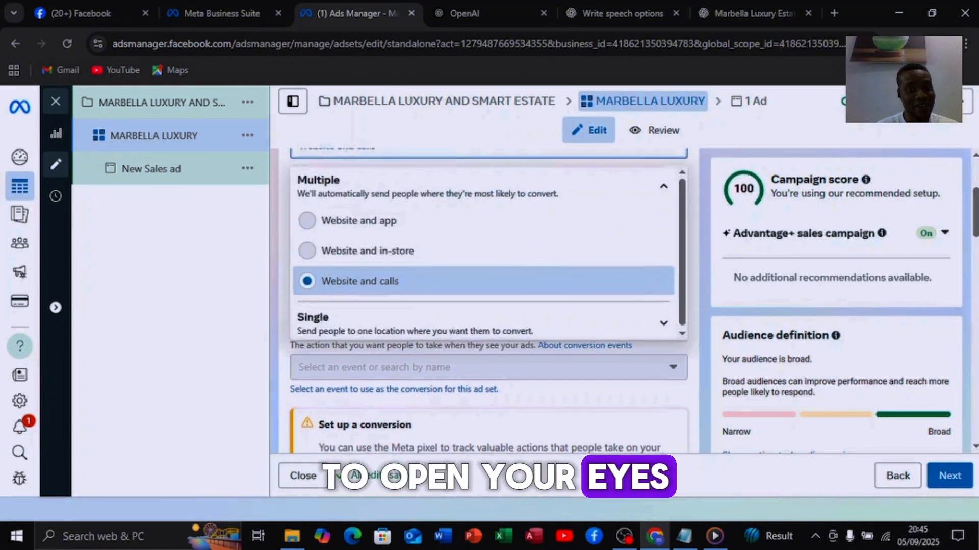
{"action": "scroll", "coordinate": [485, 312], "scroll_direction": "down", "scroll_amount": 1}
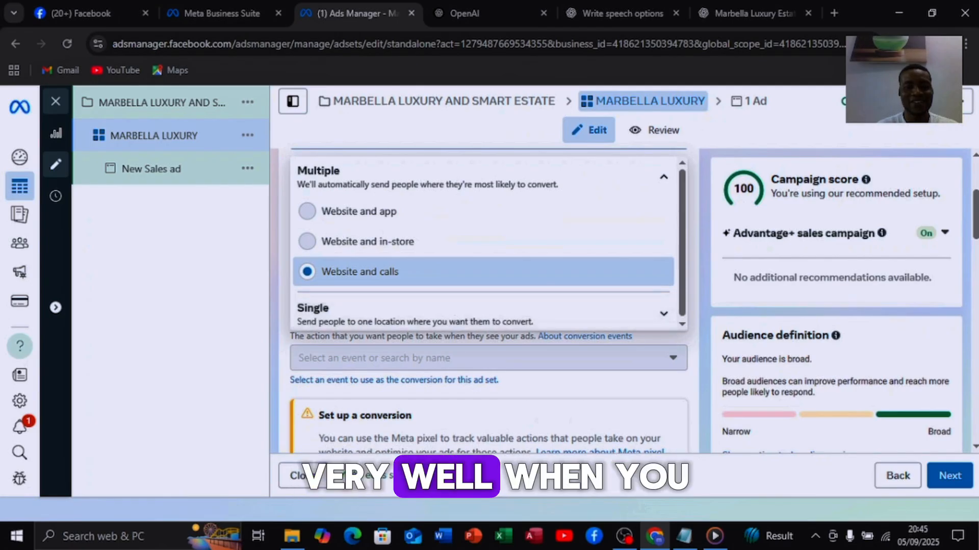
{"action": "key", "text": "Escape"}
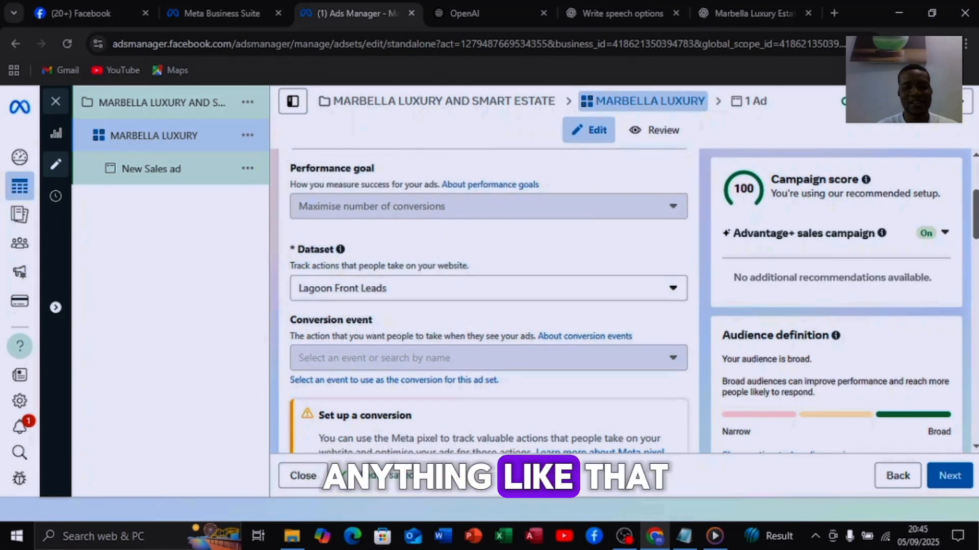
Set the ad set's conversion location to the single option Message destinations and check that it is selected
{"action": "scroll", "coordinate": [484, 301], "scroll_direction": "up", "scroll_amount": 3}
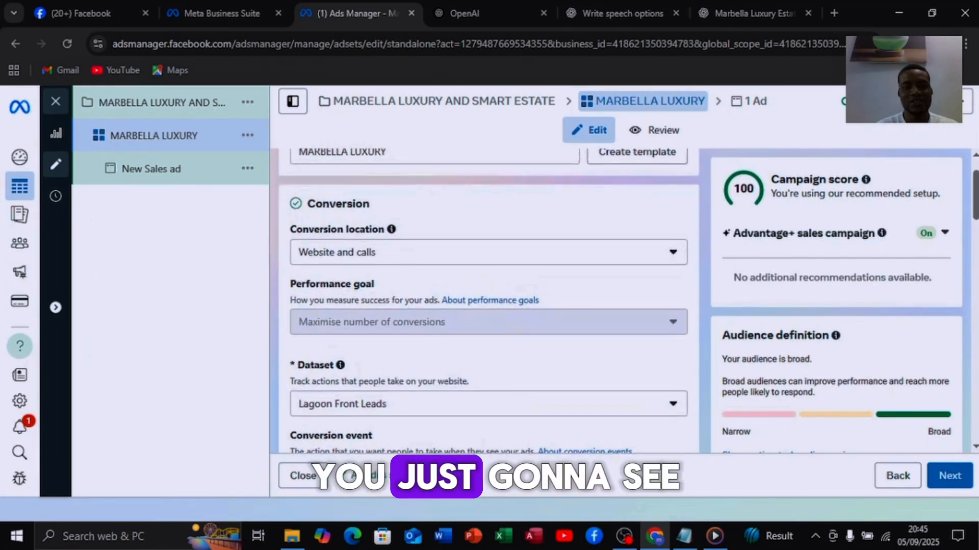
{"action": "left_click", "coordinate": [489, 252]}
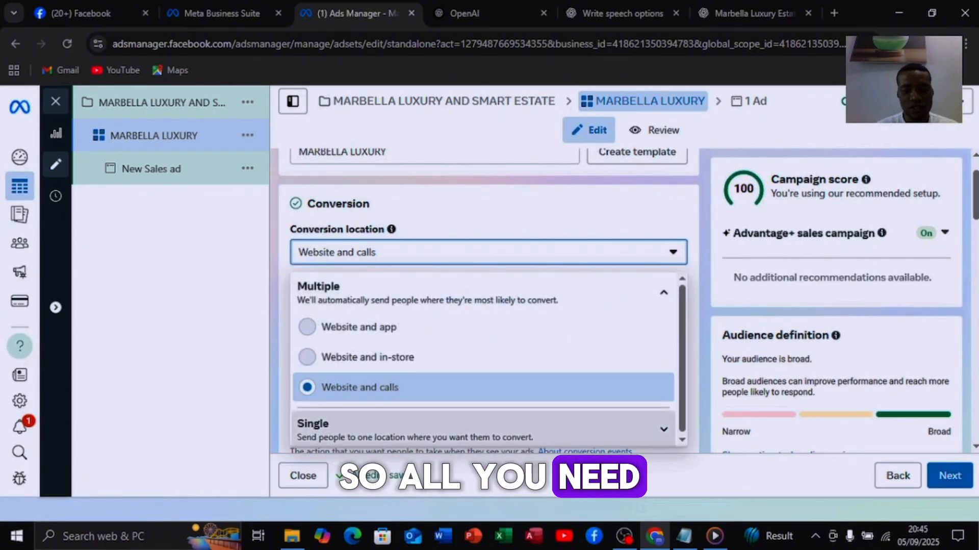
{"action": "left_click", "coordinate": [480, 429]}
{"action": "scroll", "coordinate": [480, 428], "scroll_direction": "down", "scroll_amount": 3}
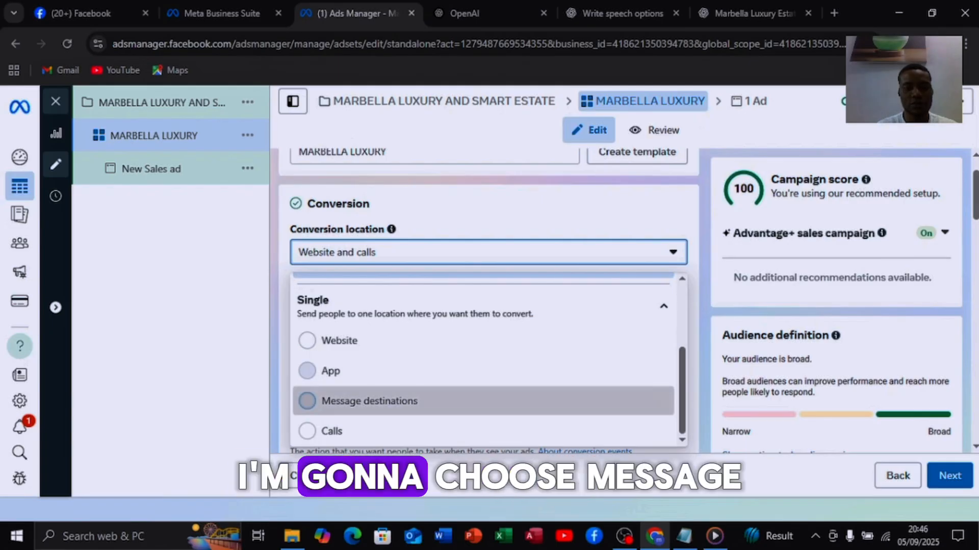
{"action": "left_click", "coordinate": [369, 400]}
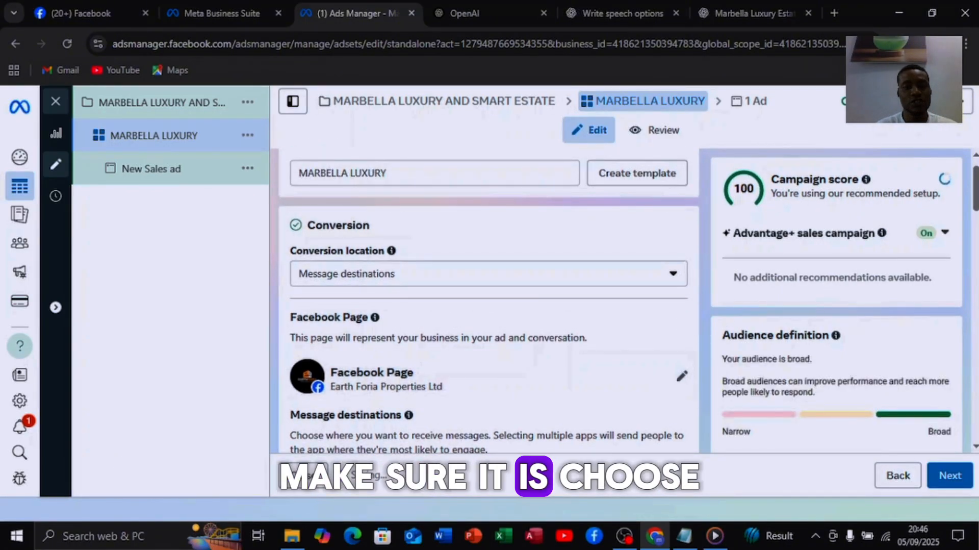
{"action": "left_click", "coordinate": [488, 274]}
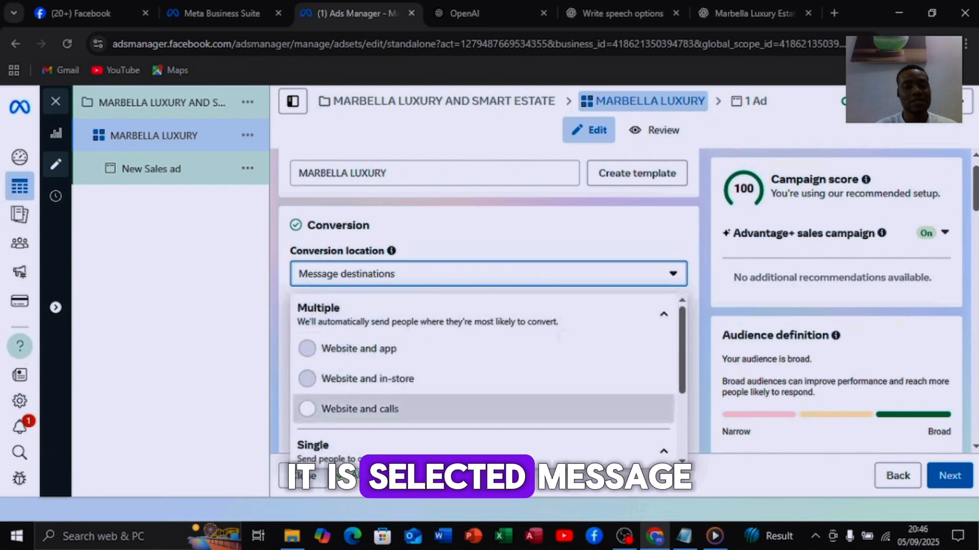
{"action": "scroll", "coordinate": [484, 378], "scroll_direction": "down", "scroll_amount": 3}
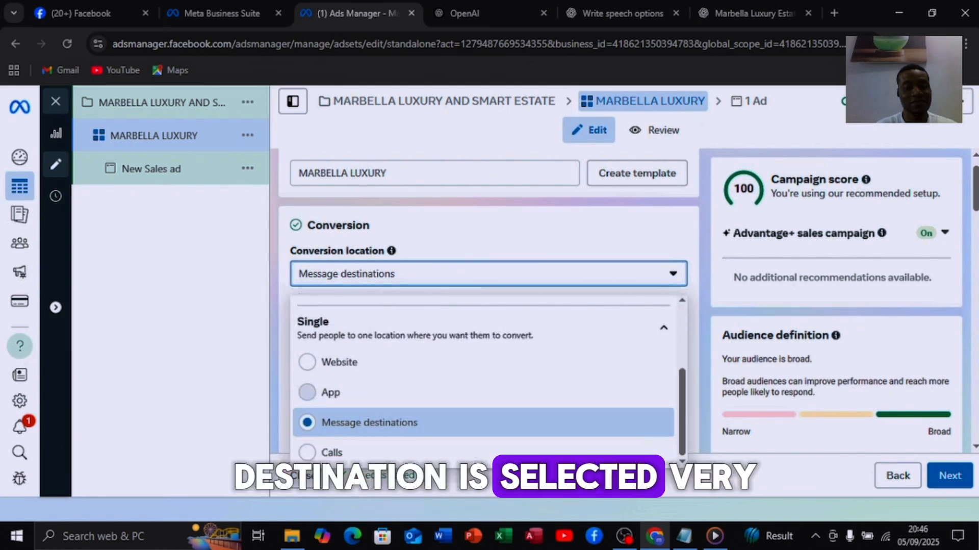
{"action": "left_click", "coordinate": [370, 422]}
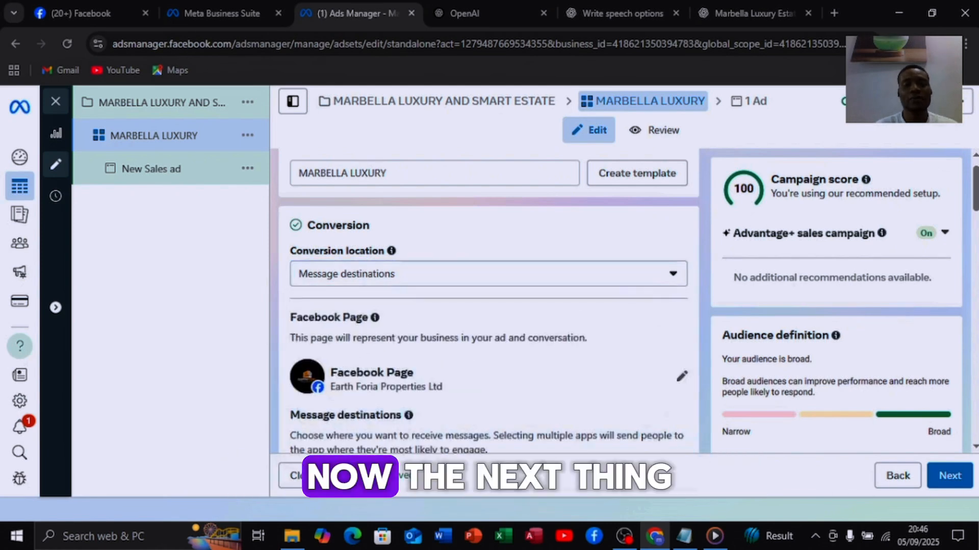
Expand the Facebook Page selection and examine the Messenger, Instagram and WhatsApp message destinations of the ad set
{"action": "scroll", "coordinate": [488, 321], "scroll_direction": "down", "scroll_amount": 3}
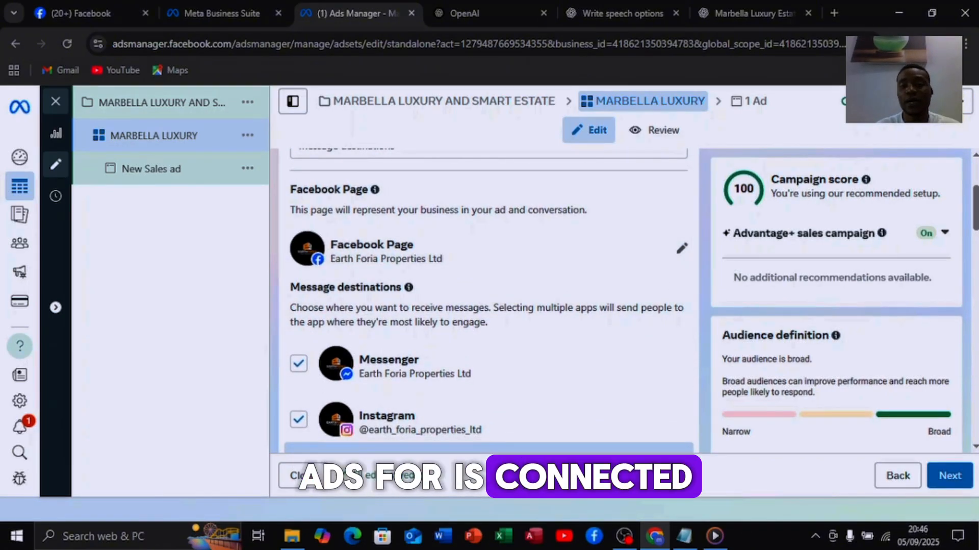
{"action": "left_click", "coordinate": [440, 250]}
{"action": "scroll", "coordinate": [440, 249], "scroll_direction": "down", "scroll_amount": 1}
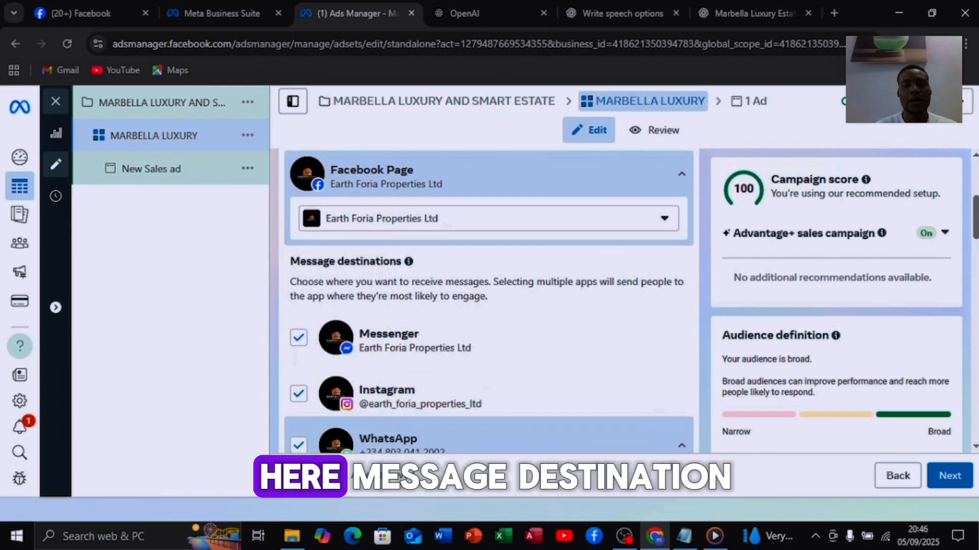
{"action": "mouse_move", "coordinate": [409, 261]}
{"action": "scroll", "coordinate": [408, 260], "scroll_direction": "down", "scroll_amount": 1}
{"action": "scroll", "coordinate": [489, 301], "scroll_direction": "down", "scroll_amount": 1}
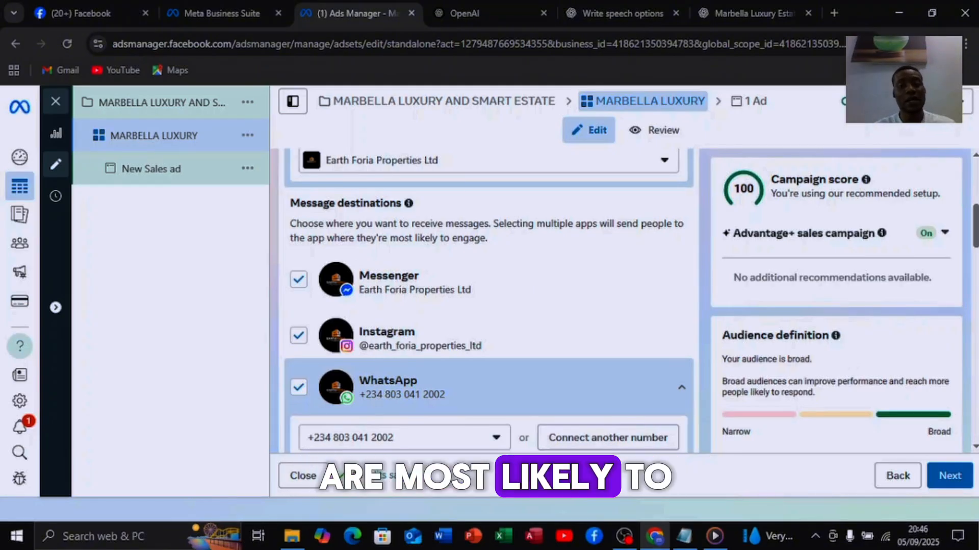
{"action": "scroll", "coordinate": [489, 300], "scroll_direction": "down", "scroll_amount": 1}
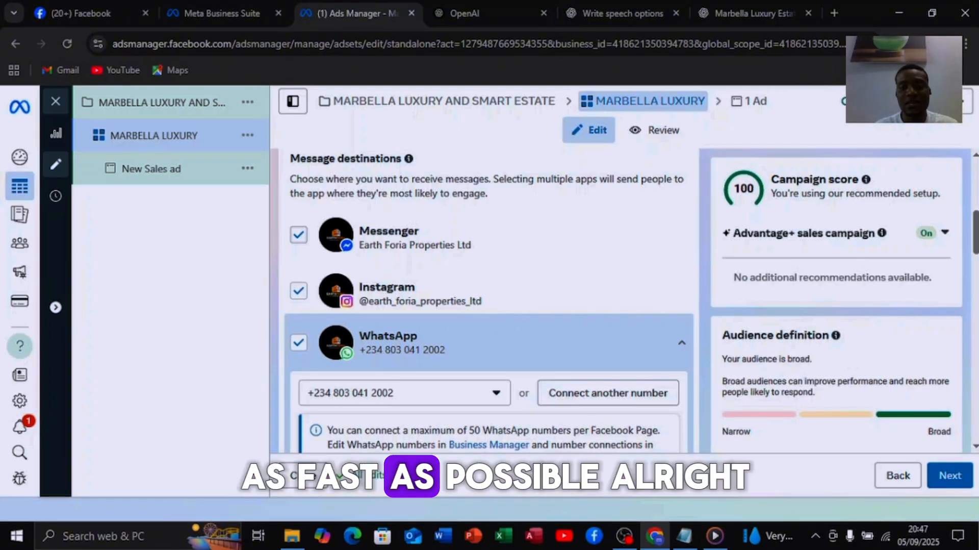
{"action": "scroll", "coordinate": [488, 301], "scroll_direction": "down", "scroll_amount": 2}
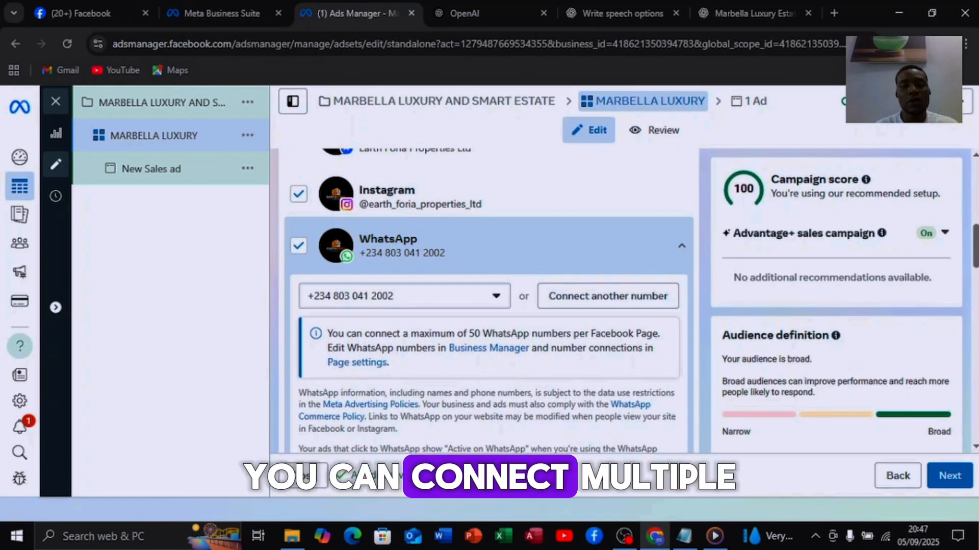
{"action": "scroll", "coordinate": [489, 300], "scroll_direction": "down", "scroll_amount": 1}
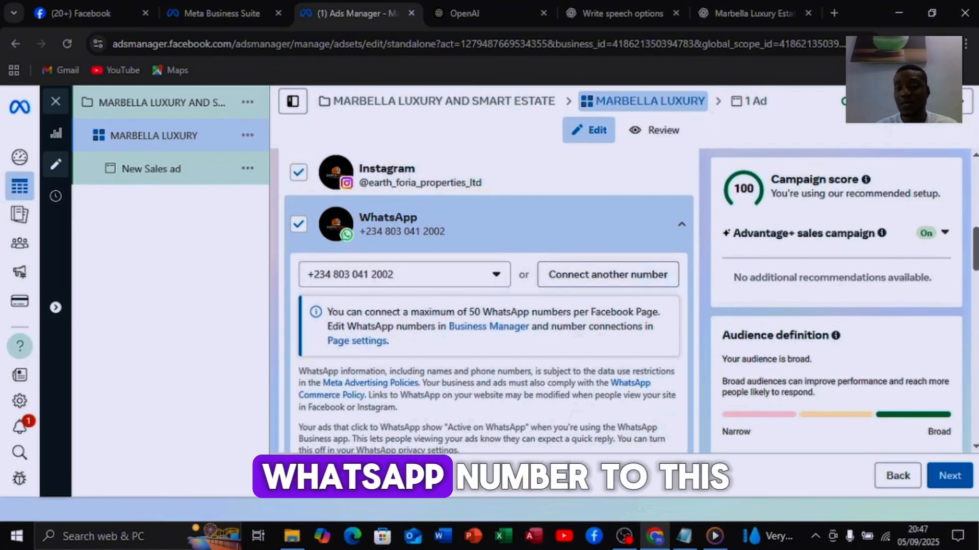
Review the available performance goal options for the ad set without changing the selection
{"action": "scroll", "coordinate": [489, 300], "scroll_direction": "down", "scroll_amount": 3}
{"action": "scroll", "coordinate": [489, 301], "scroll_direction": "down", "scroll_amount": 3}
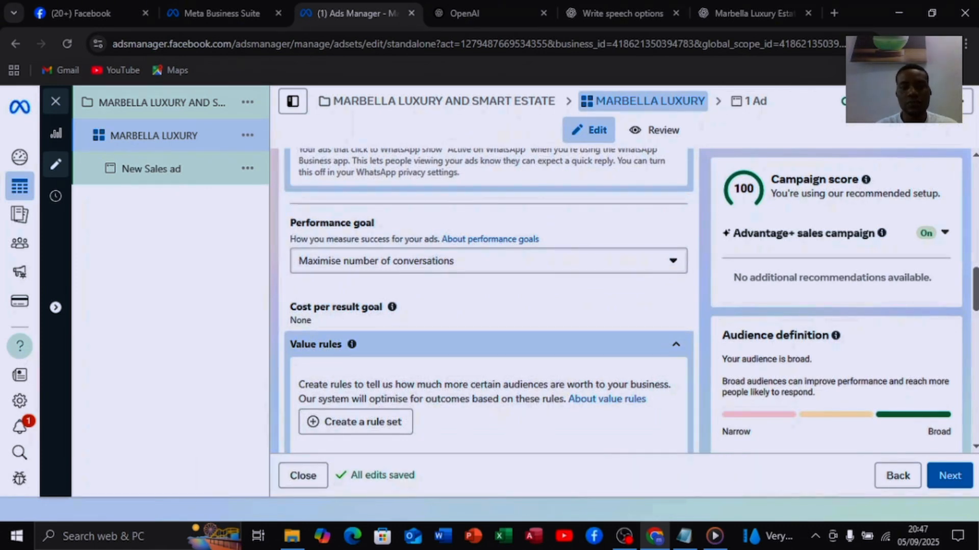
{"action": "left_click", "coordinate": [489, 261]}
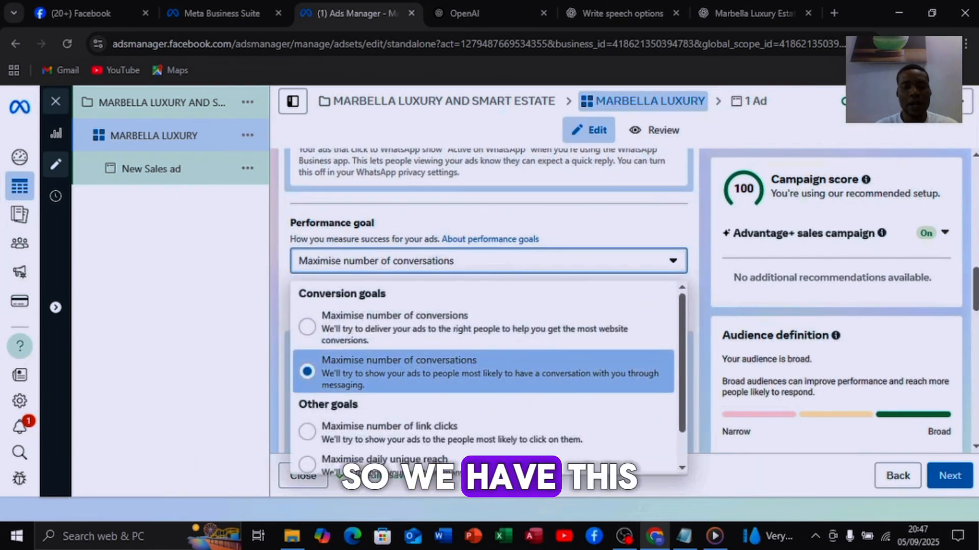
{"action": "key", "text": "Escape"}
Set the ad set's start date to 6 September 2025 and enable an end date
{"action": "scroll", "coordinate": [489, 321], "scroll_direction": "down", "scroll_amount": 1}
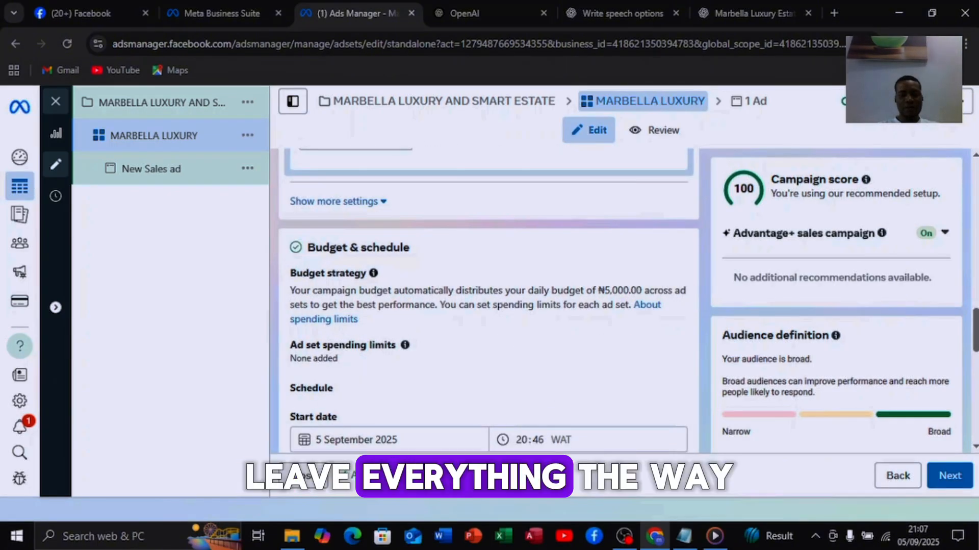
{"action": "scroll", "coordinate": [488, 300], "scroll_direction": "down", "scroll_amount": 1}
{"action": "scroll", "coordinate": [489, 300], "scroll_direction": "down", "scroll_amount": 1}
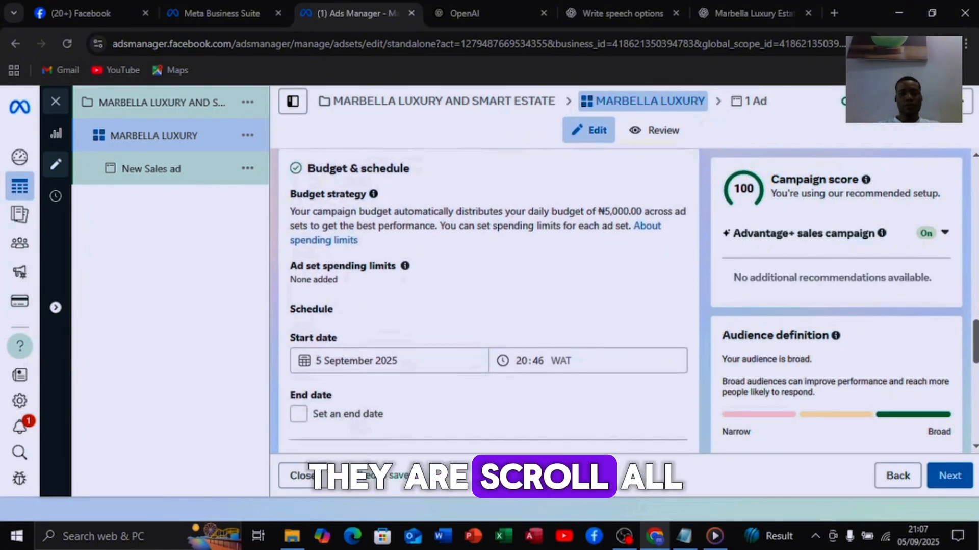
{"action": "scroll", "coordinate": [489, 300], "scroll_direction": "down", "scroll_amount": 2}
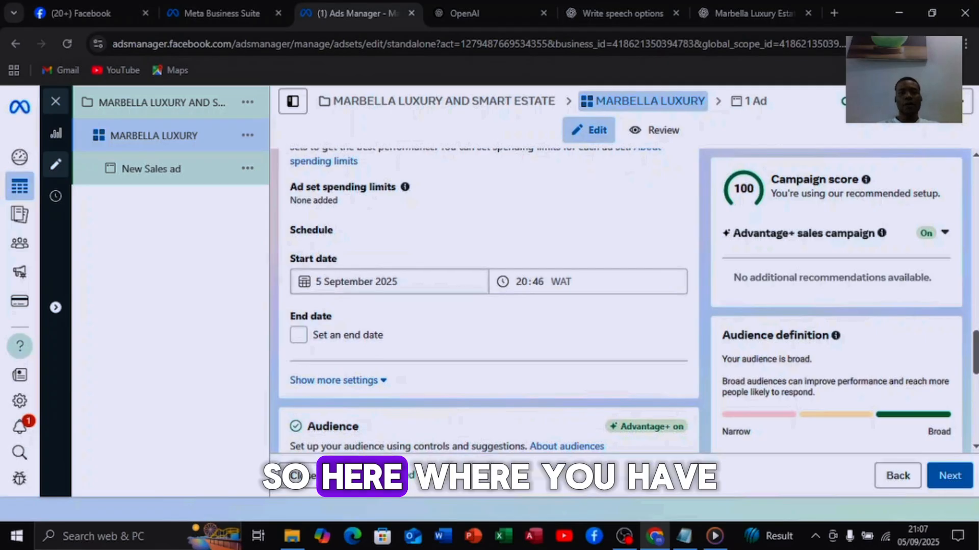
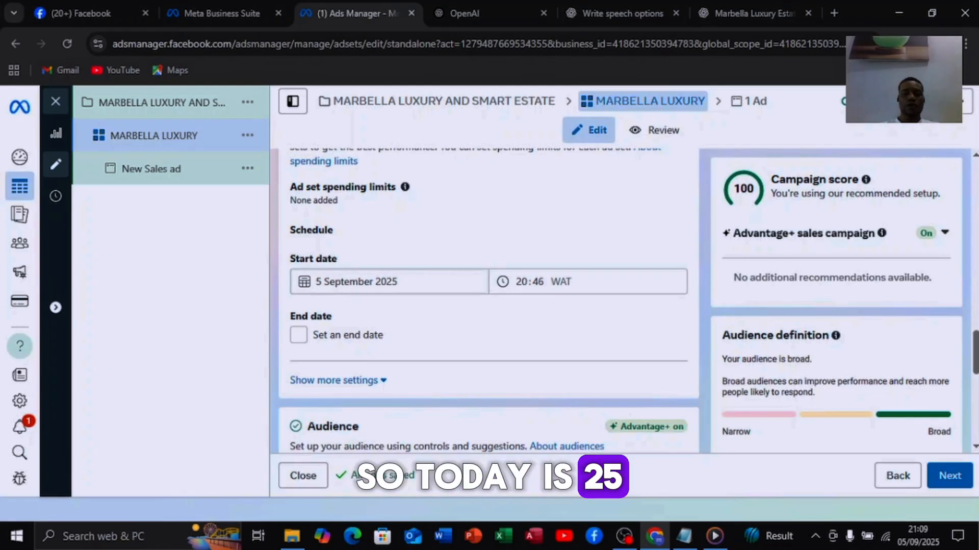
{"action": "left_click", "coordinate": [322, 281]}
{"action": "left_click", "coordinate": [451, 357]}
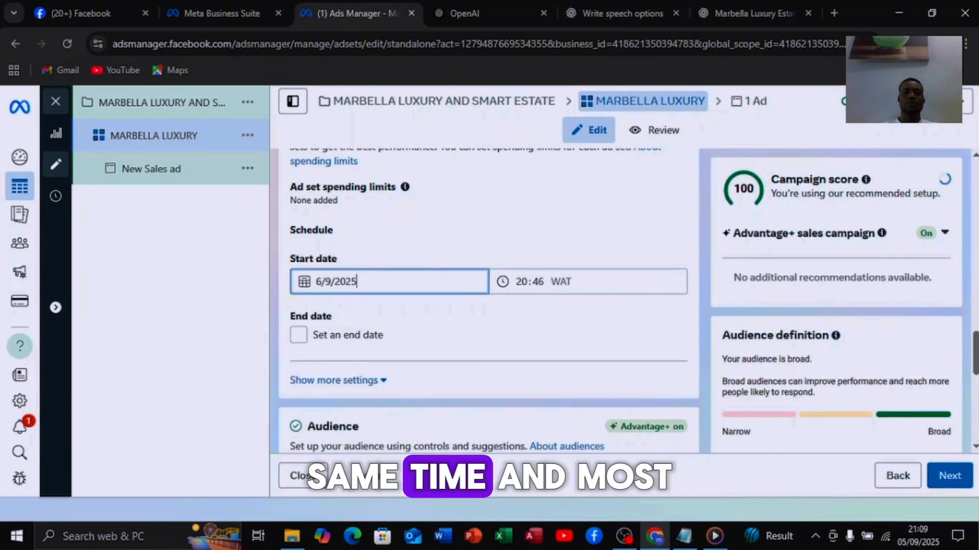
{"action": "scroll", "coordinate": [488, 301], "scroll_direction": "down", "scroll_amount": 1}
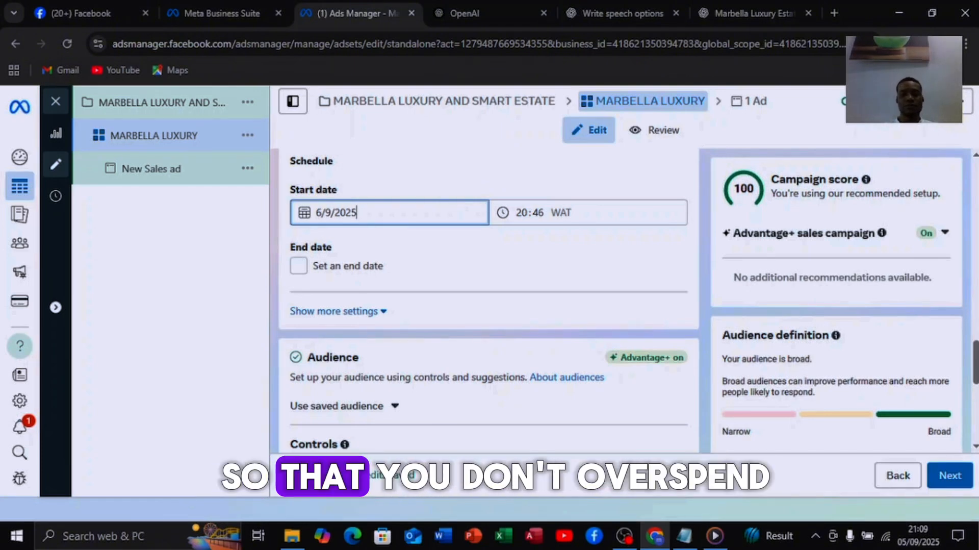
{"action": "left_click", "coordinate": [299, 265]}
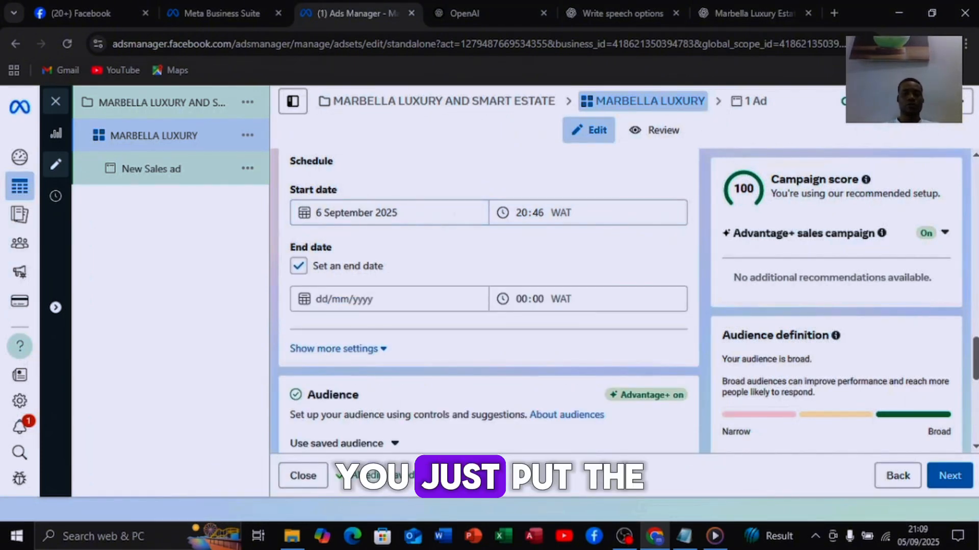
Set the ad set's end date to 30 September 2025
{"action": "left_click", "coordinate": [347, 298]}
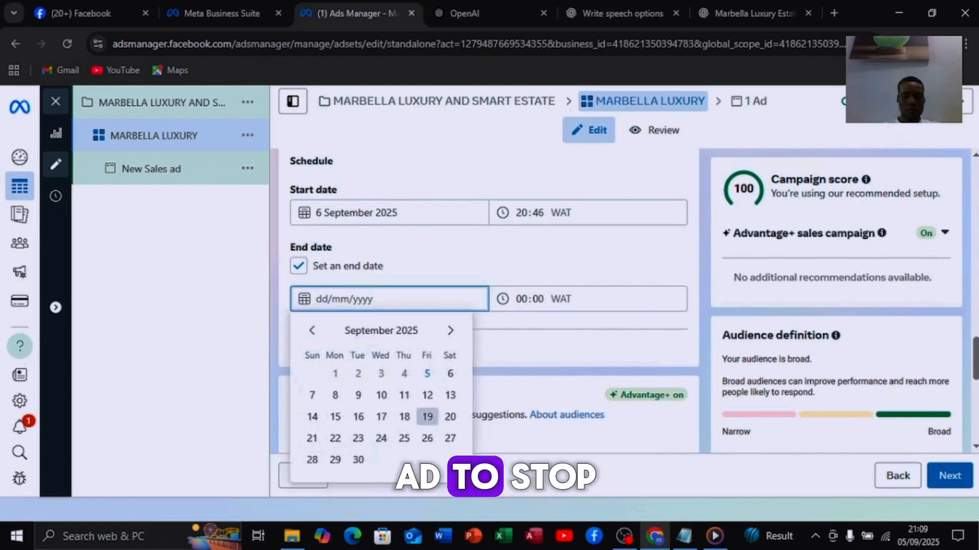
{"action": "type", "text": "30/9/2025"}
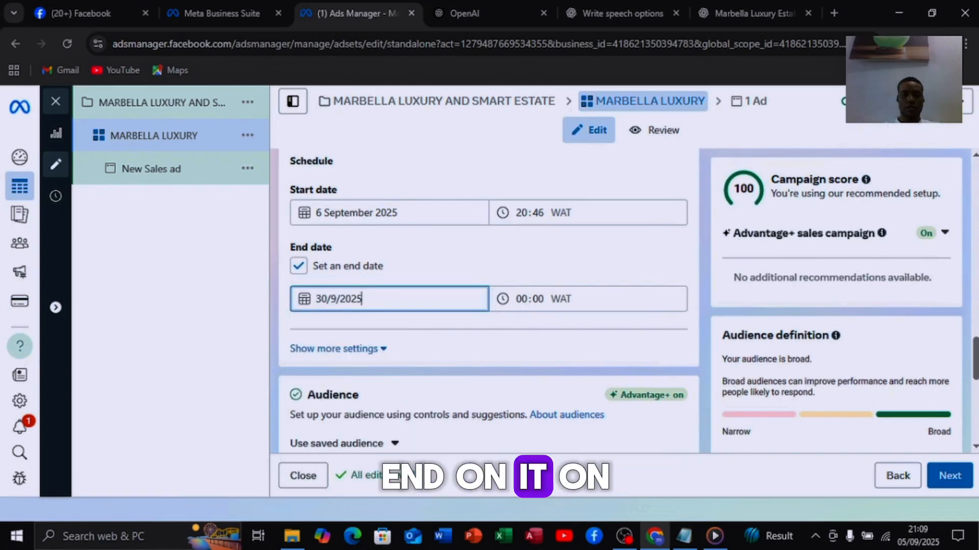
{"action": "key", "text": "Return"}
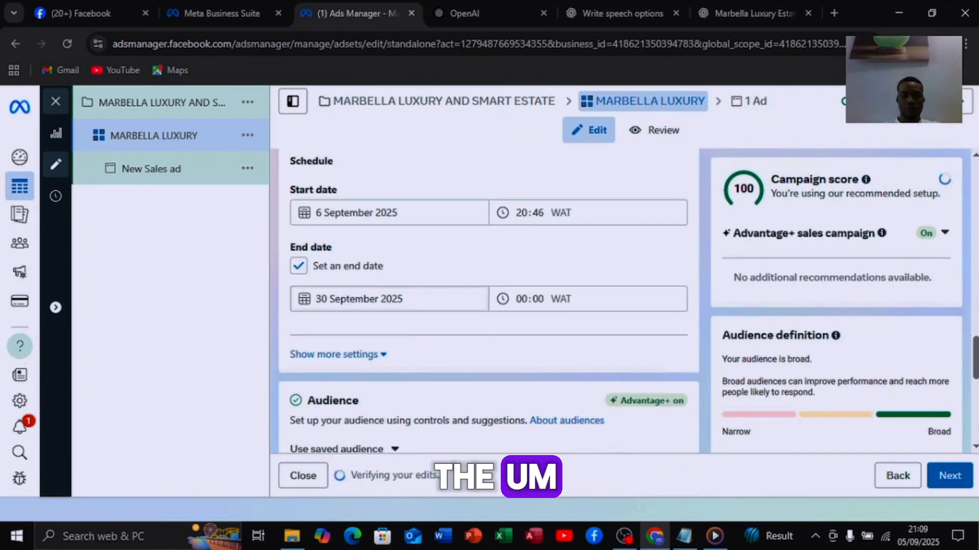
Change the ad set's end date to 7 October 2025
{"action": "left_click", "coordinate": [357, 298]}
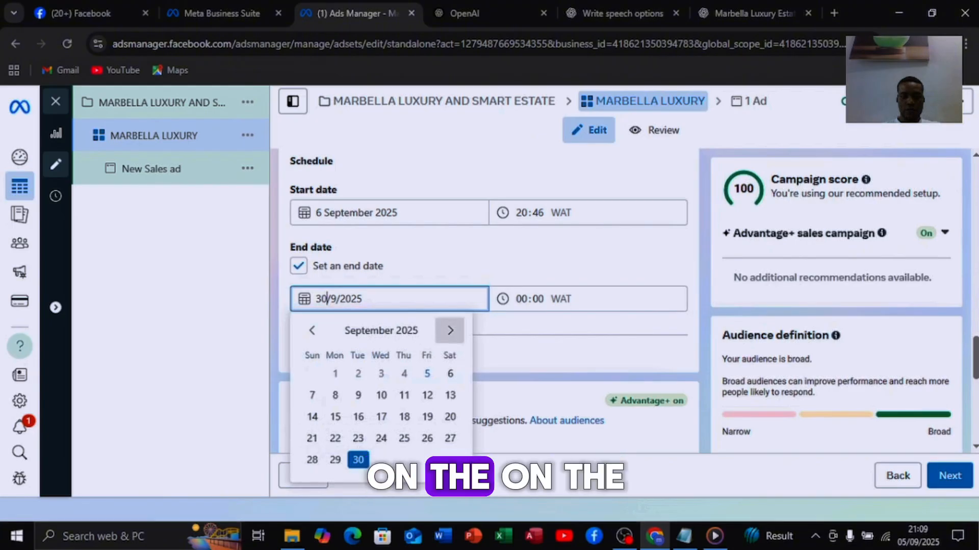
{"action": "left_click", "coordinate": [450, 330]}
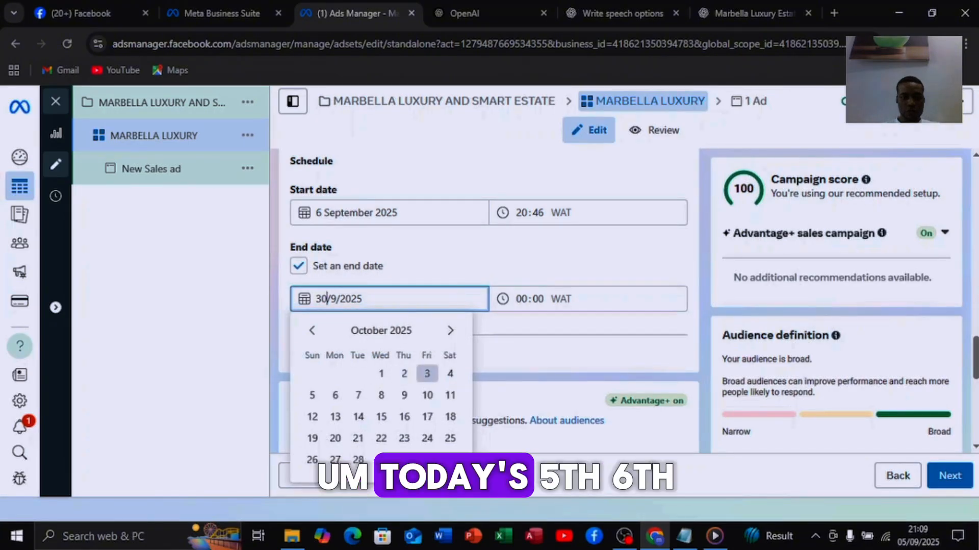
{"action": "key", "text": "Escape"}
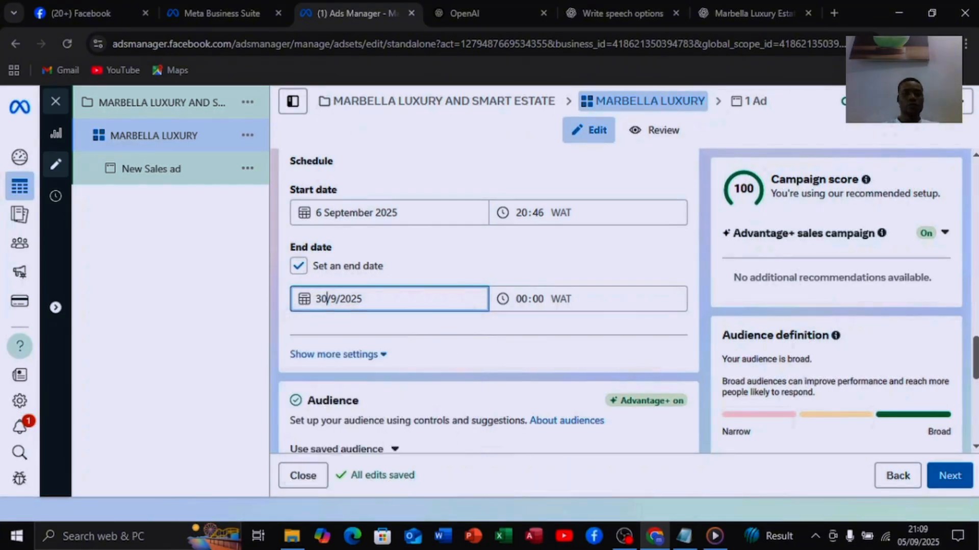
{"action": "key", "text": "ctrl+a"}
{"action": "type", "text": "7/10/2025"}
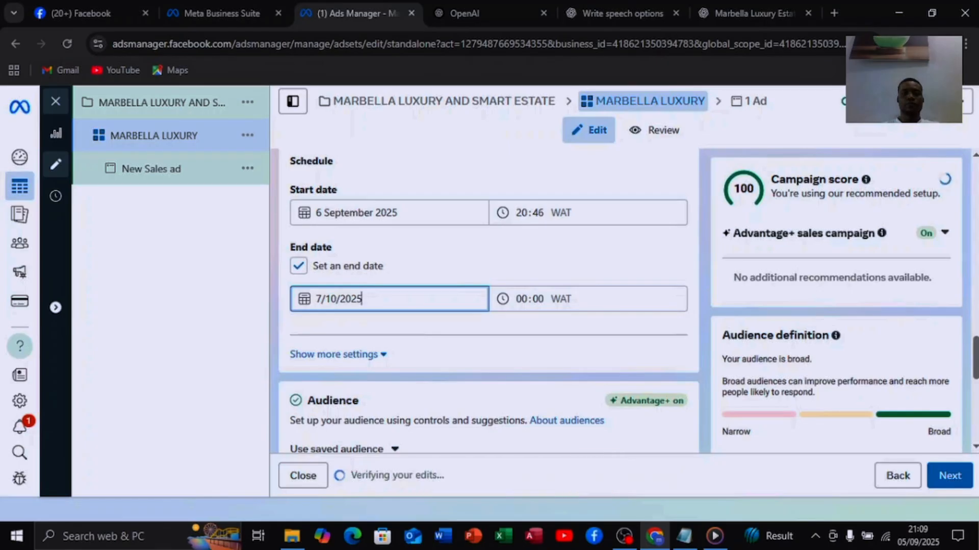
{"action": "key", "text": "Return"}
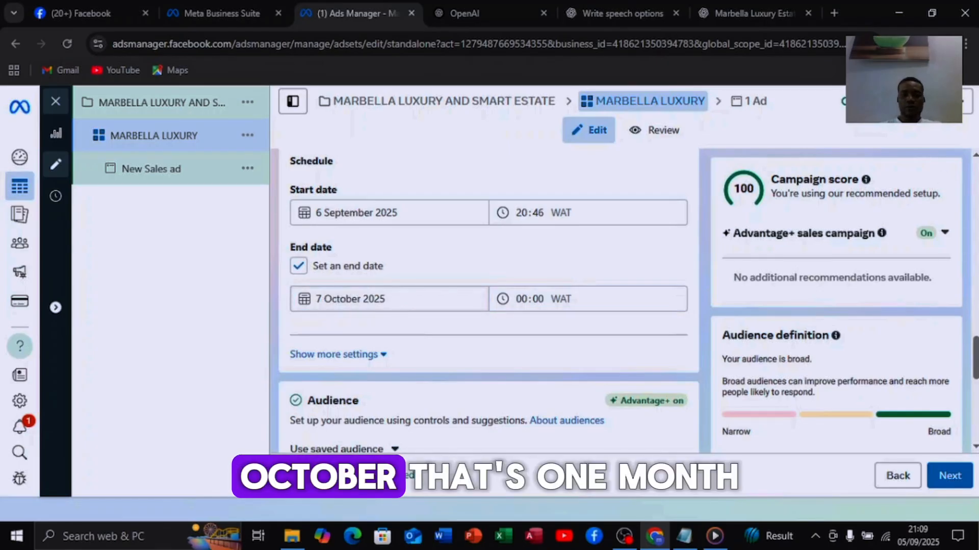
Reveal the additional budget scheduling settings and open the audience's Locations control for editing, with the location search active
{"action": "left_click", "coordinate": [334, 354]}
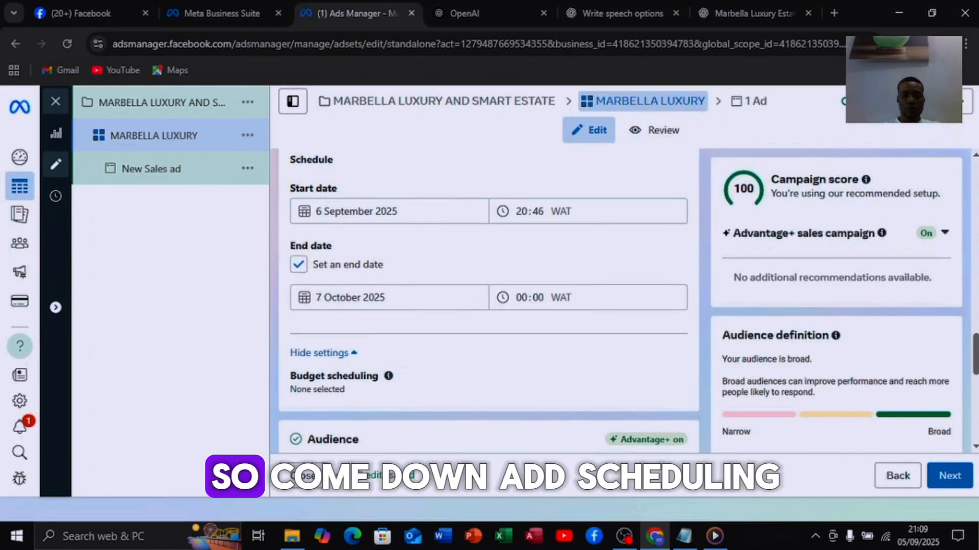
{"action": "scroll", "coordinate": [489, 322], "scroll_direction": "down", "scroll_amount": 4}
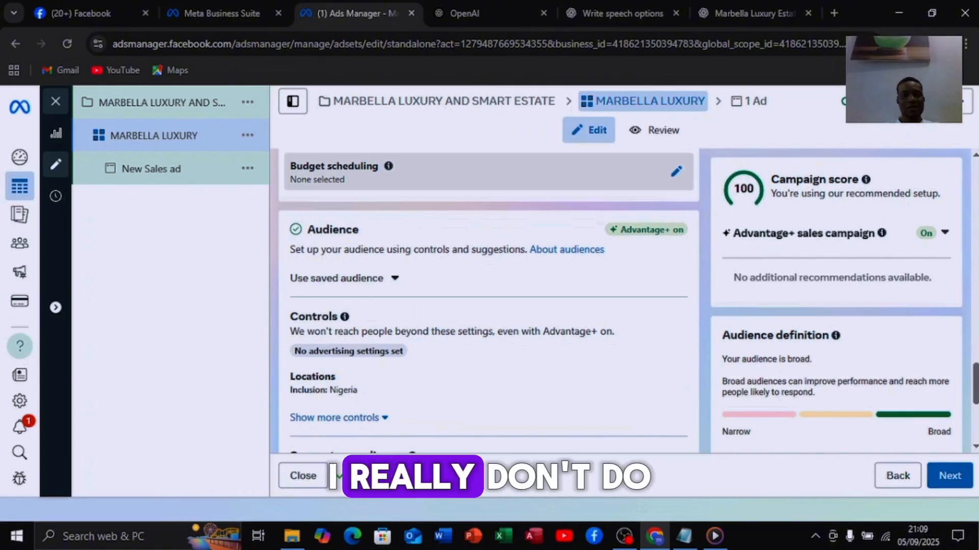
{"action": "scroll", "coordinate": [488, 321], "scroll_direction": "down", "scroll_amount": 2}
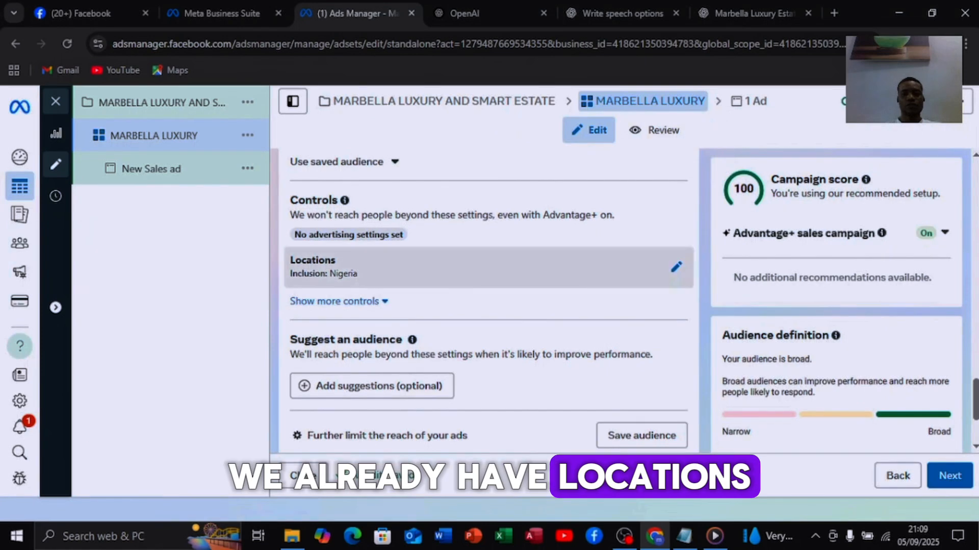
{"action": "left_click", "coordinate": [676, 267]}
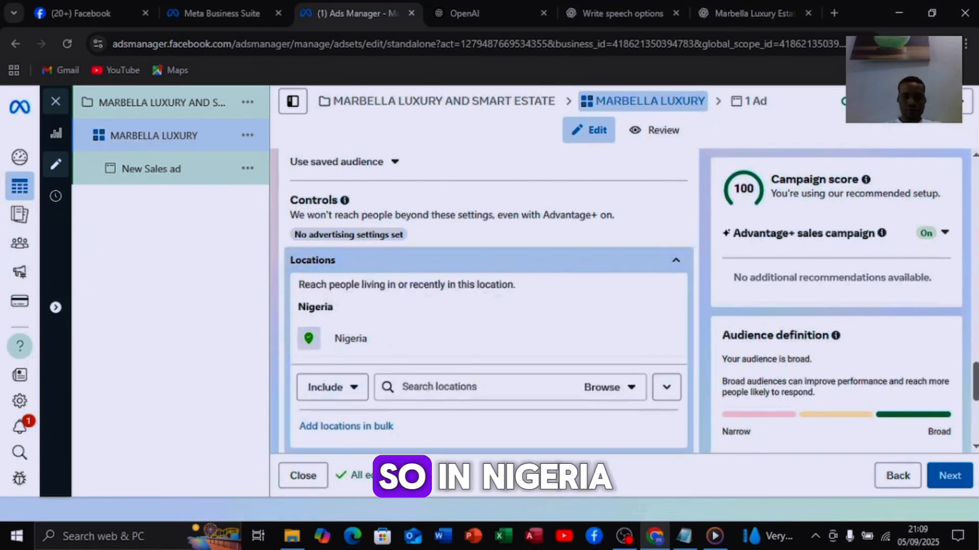
{"action": "left_click", "coordinate": [474, 386]}
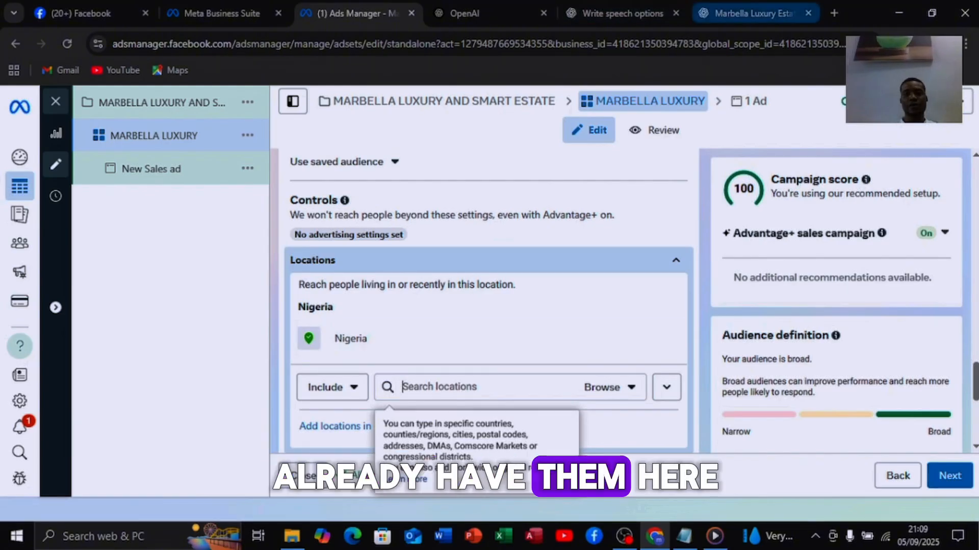
Switch to the Marbella Luxury Estate chat in ChatGPT and find the primary target locations for the local Nigerian audience
{"action": "left_click", "coordinate": [755, 13]}
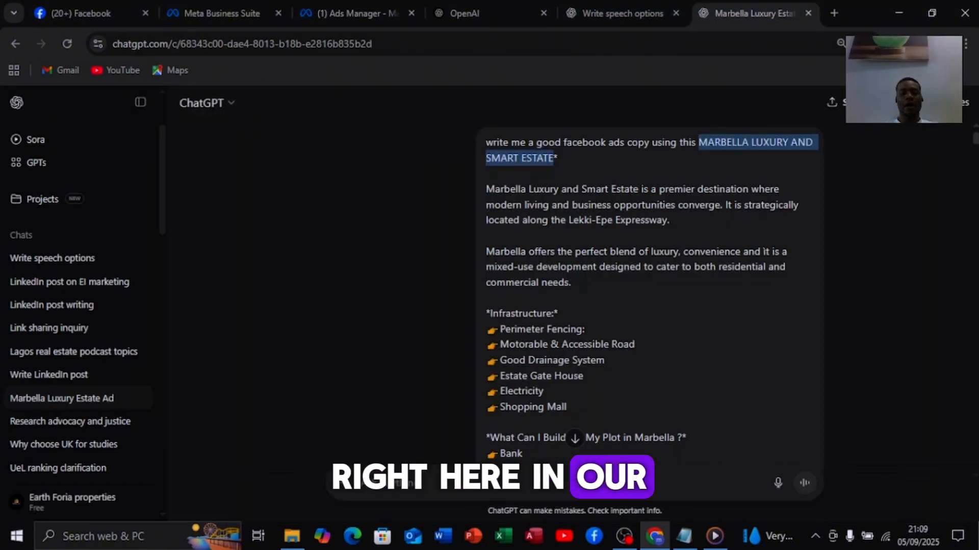
{"action": "scroll", "coordinate": [575, 290], "scroll_direction": "down", "scroll_amount": 20}
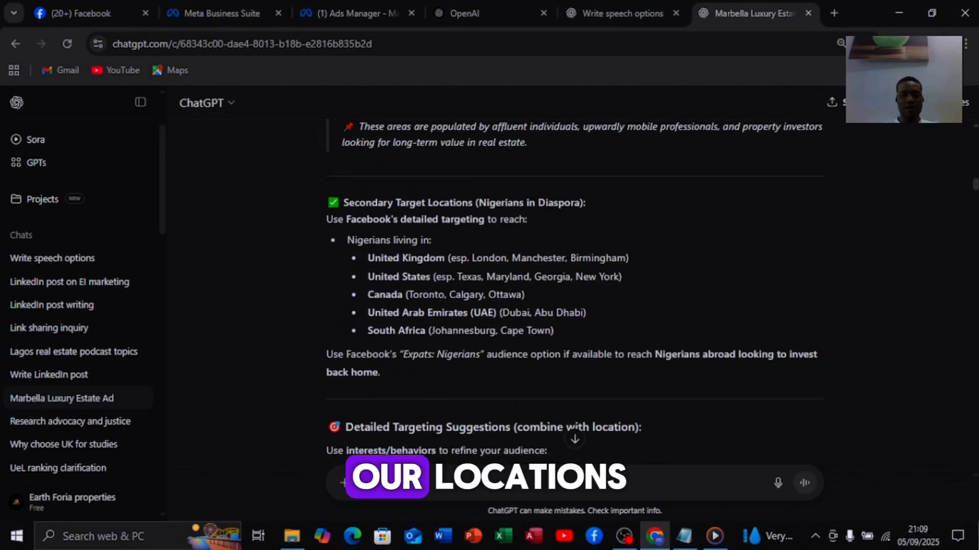
{"action": "scroll", "coordinate": [575, 290], "scroll_direction": "down", "scroll_amount": 5}
{"action": "scroll", "coordinate": [575, 290], "scroll_direction": "up", "scroll_amount": 4}
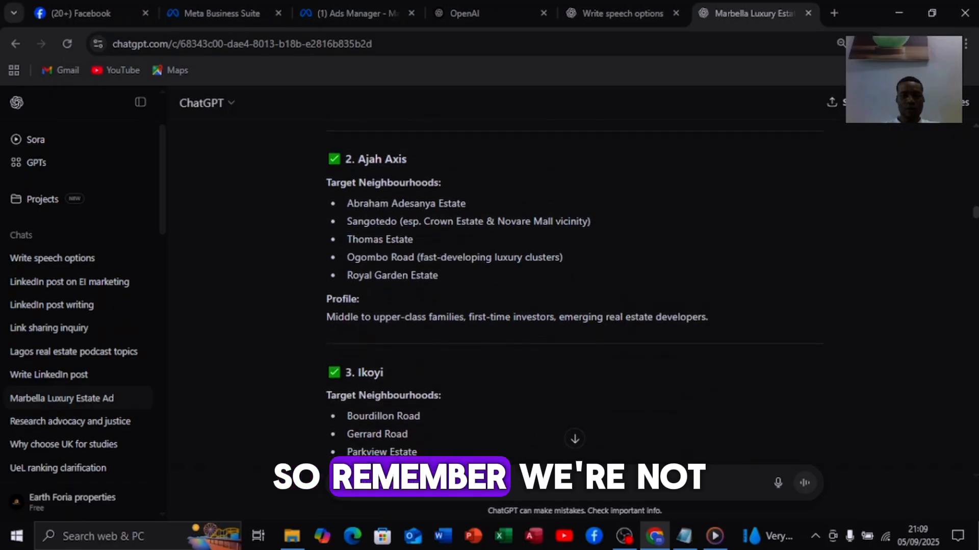
{"action": "scroll", "coordinate": [575, 291], "scroll_direction": "up", "scroll_amount": 15}
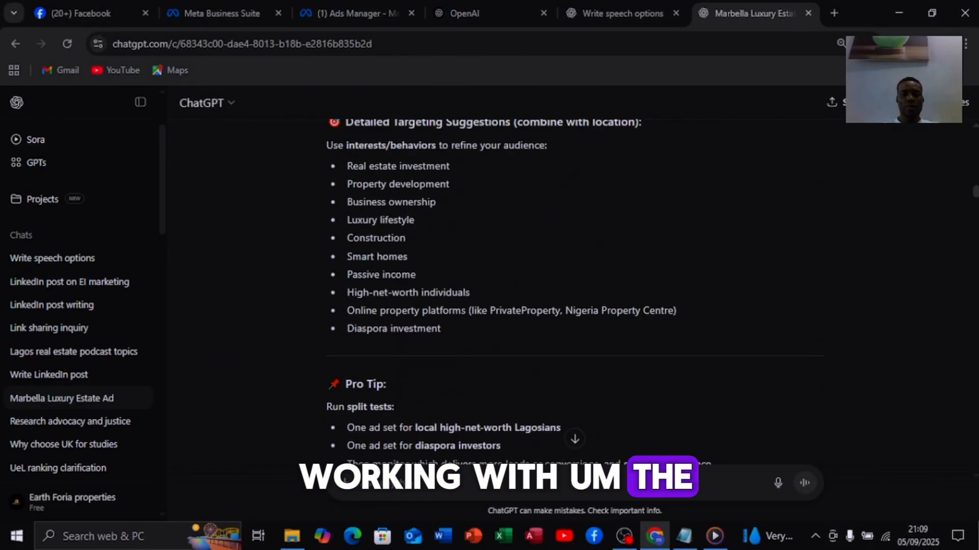
{"action": "scroll", "coordinate": [575, 291], "scroll_direction": "down", "scroll_amount": 4}
{"action": "scroll", "coordinate": [574, 291], "scroll_direction": "up", "scroll_amount": 15}
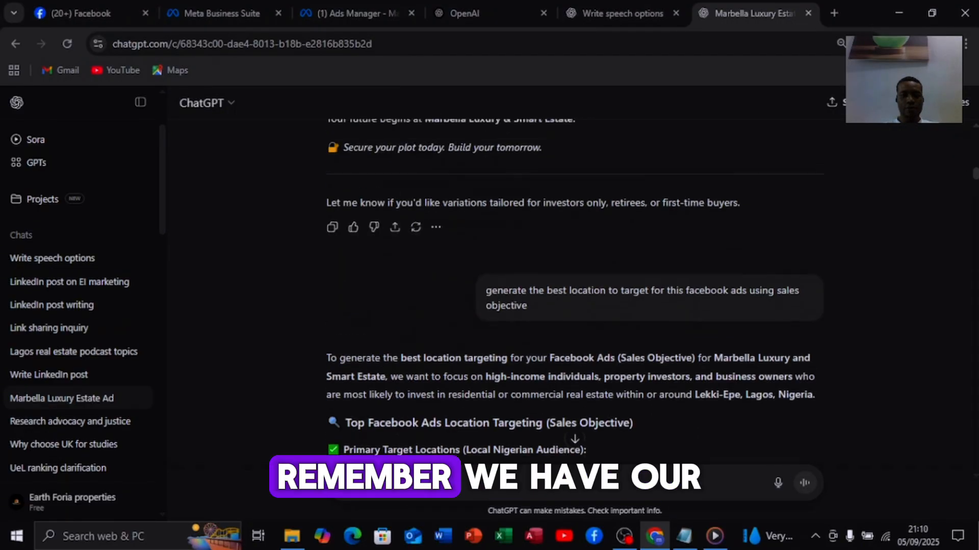
{"action": "scroll", "coordinate": [574, 290], "scroll_direction": "down", "scroll_amount": 3}
{"action": "scroll", "coordinate": [575, 291], "scroll_direction": "up", "scroll_amount": 12}
{"action": "scroll", "coordinate": [575, 291], "scroll_direction": "down", "scroll_amount": 9}
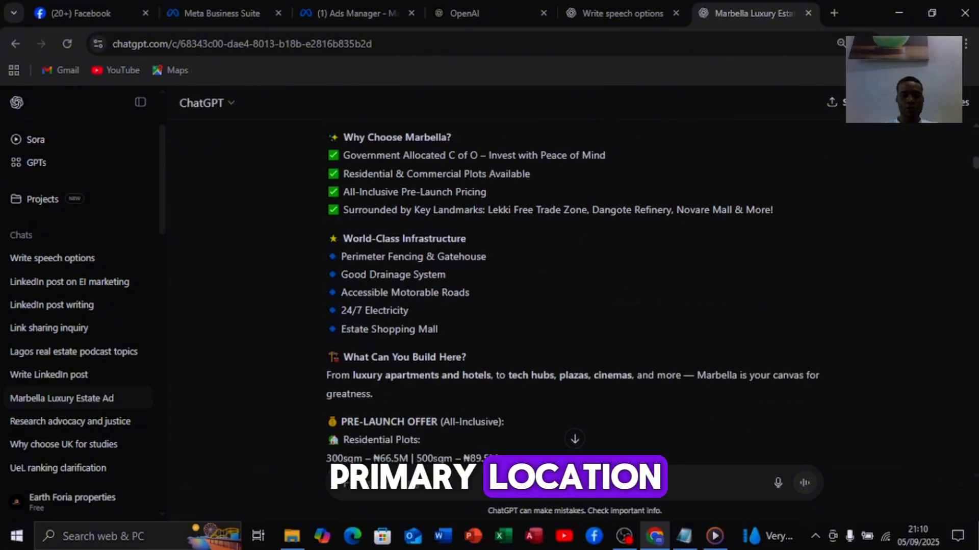
{"action": "scroll", "coordinate": [574, 306], "scroll_direction": "down", "scroll_amount": 7}
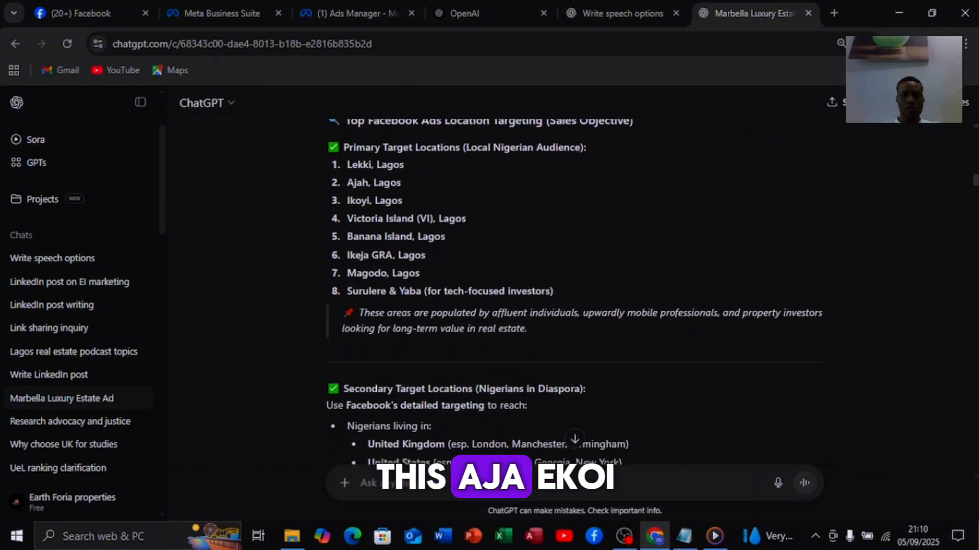
Find the Lekki Axis target neighbourhoods in the ChatGPT conversation and copy "Lekki Phase 1"
{"action": "scroll", "coordinate": [575, 291], "scroll_direction": "down", "scroll_amount": 13}
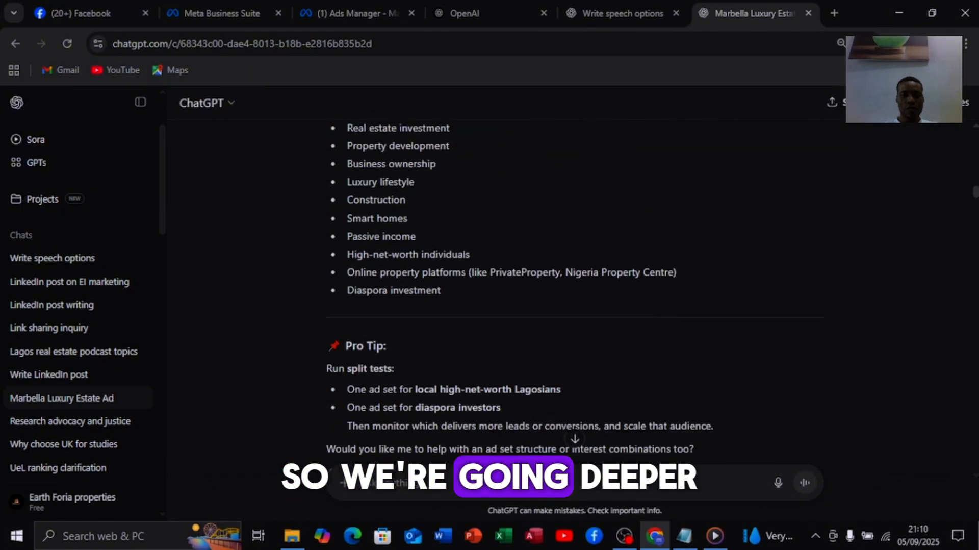
{"action": "scroll", "coordinate": [574, 291], "scroll_direction": "down", "scroll_amount": 9}
{"action": "scroll", "coordinate": [575, 291], "scroll_direction": "up", "scroll_amount": 4}
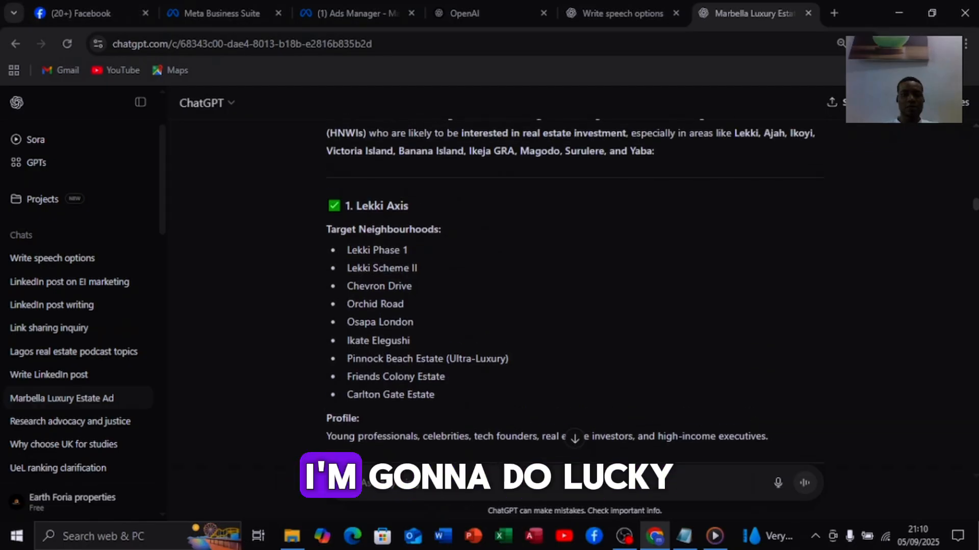
{"action": "left_click_drag", "start_coordinate": [348, 249], "coordinate": [408, 249]}
{"action": "key", "text": "ctrl+c"}
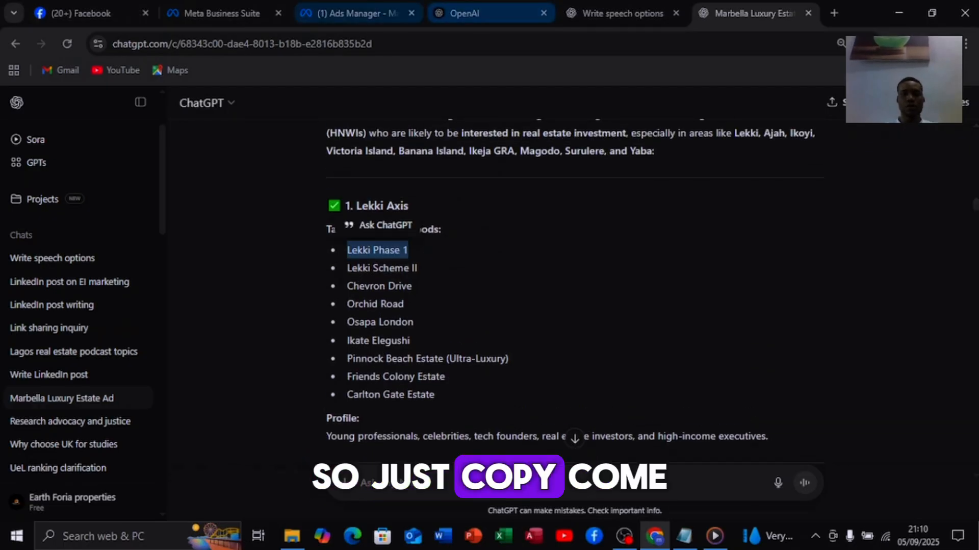
Switch to Ads Manager, search locations for "Lekki Phase 1" and include Lekki Phase 1 Freedom Way in the audience
{"action": "left_click", "coordinate": [357, 13]}
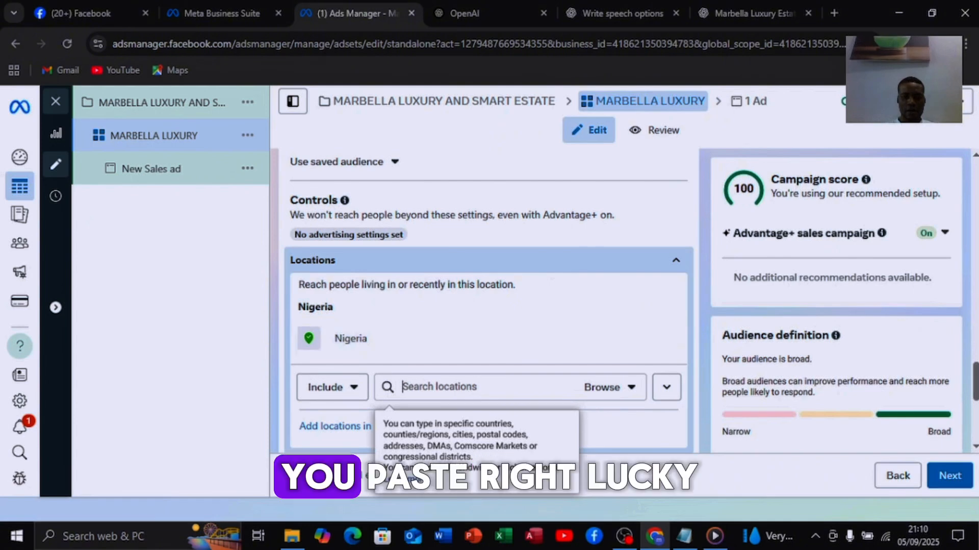
{"action": "key", "text": "ctrl+v"}
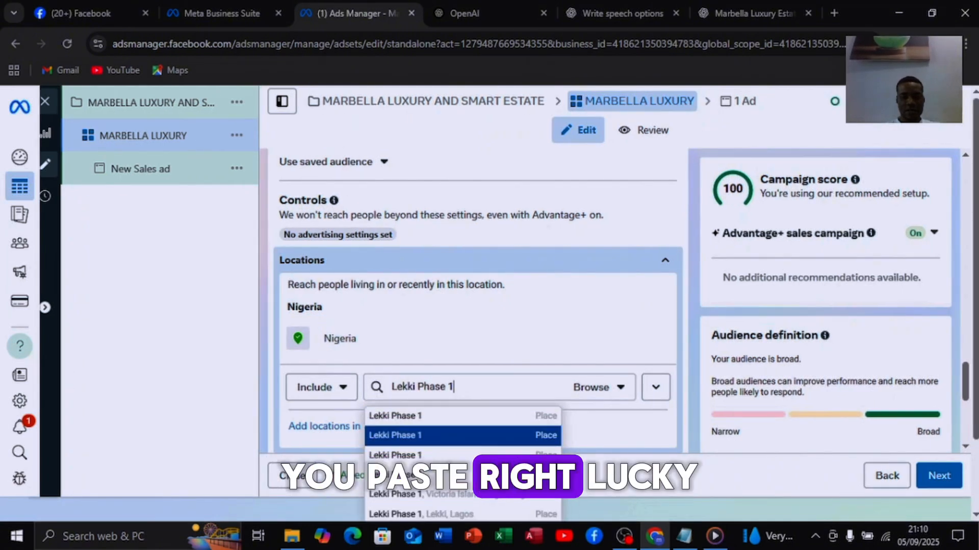
{"action": "scroll", "coordinate": [478, 332], "scroll_direction": "down", "scroll_amount": 1}
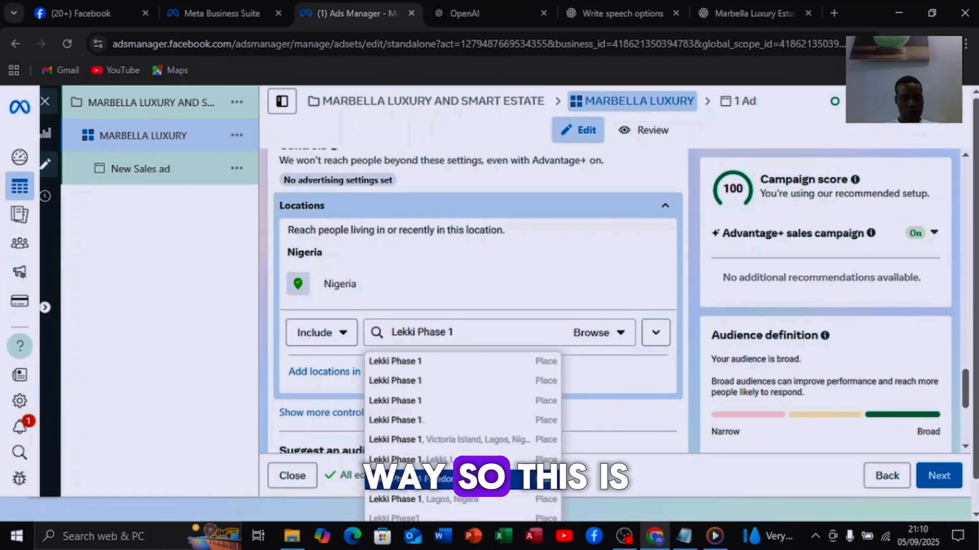
{"action": "key", "text": "Return"}
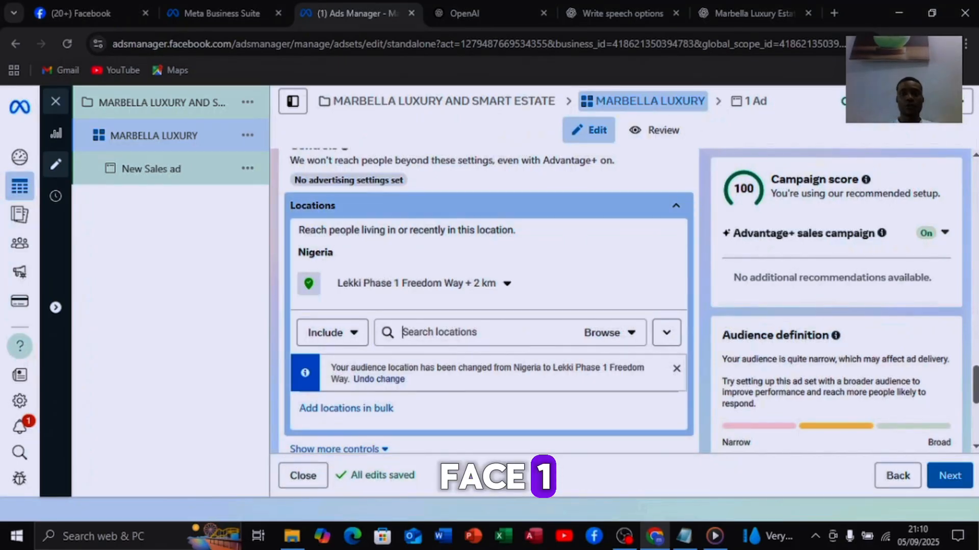
Copy "Lekki Scheme II" from the ChatGPT list, search for it in the Ads Manager locations and include Lekki Gardens Phase II
{"action": "left_click", "coordinate": [750, 14]}
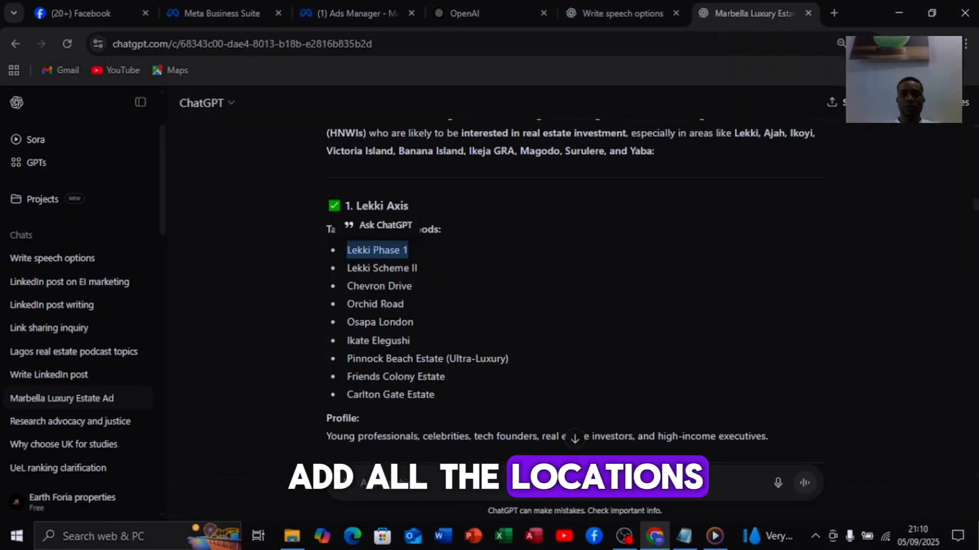
{"action": "left_click_drag", "start_coordinate": [347, 268], "coordinate": [418, 268]}
{"action": "key", "text": "ctrl+c"}
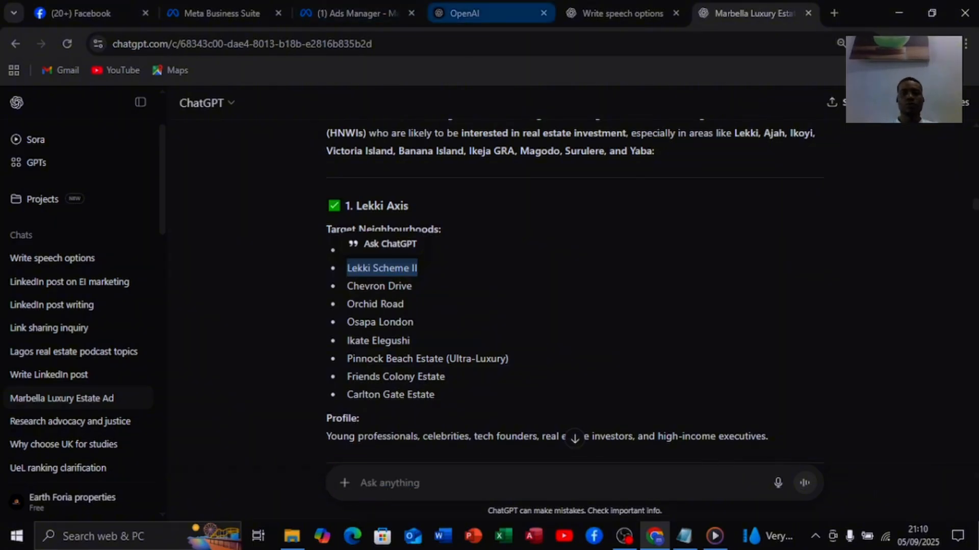
{"action": "left_click", "coordinate": [352, 13]}
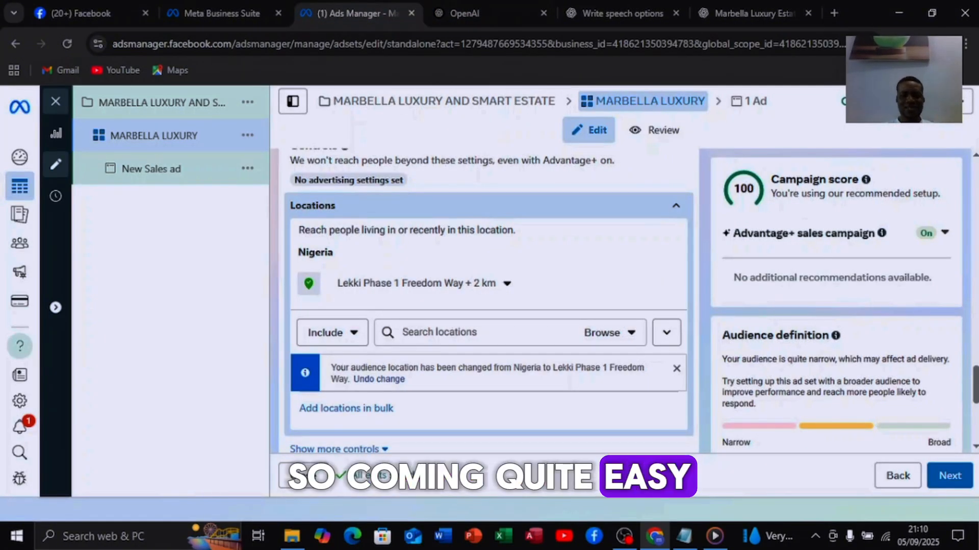
{"action": "key", "text": "ctrl+v"}
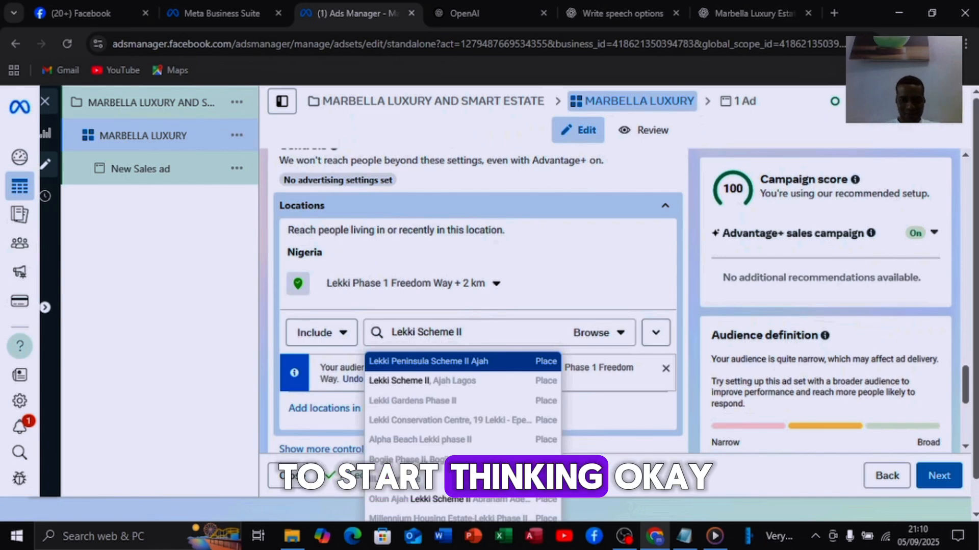
{"action": "key", "text": "Down"}
{"action": "key", "text": "Down"}
{"action": "key", "text": "Up"}
{"action": "key", "text": "Down"}
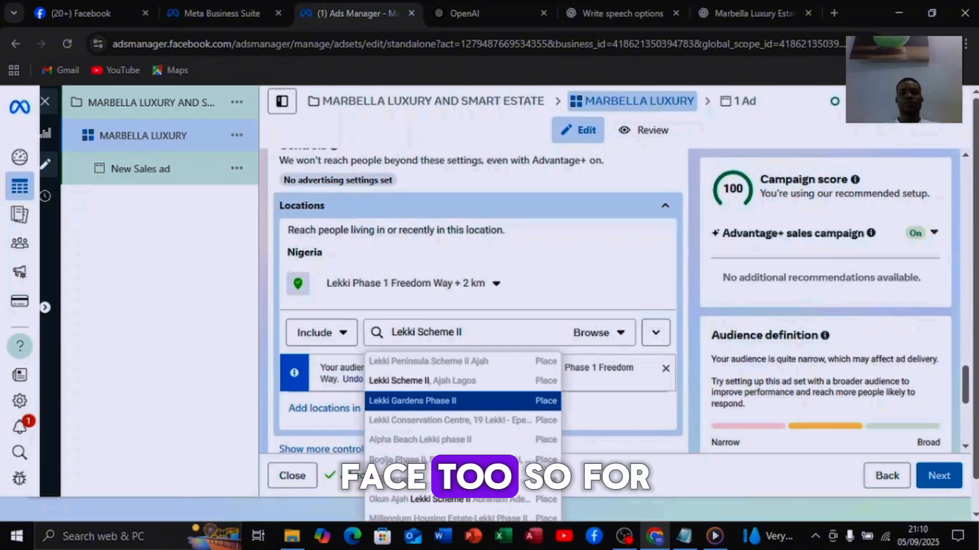
{"action": "key", "text": "Return"}
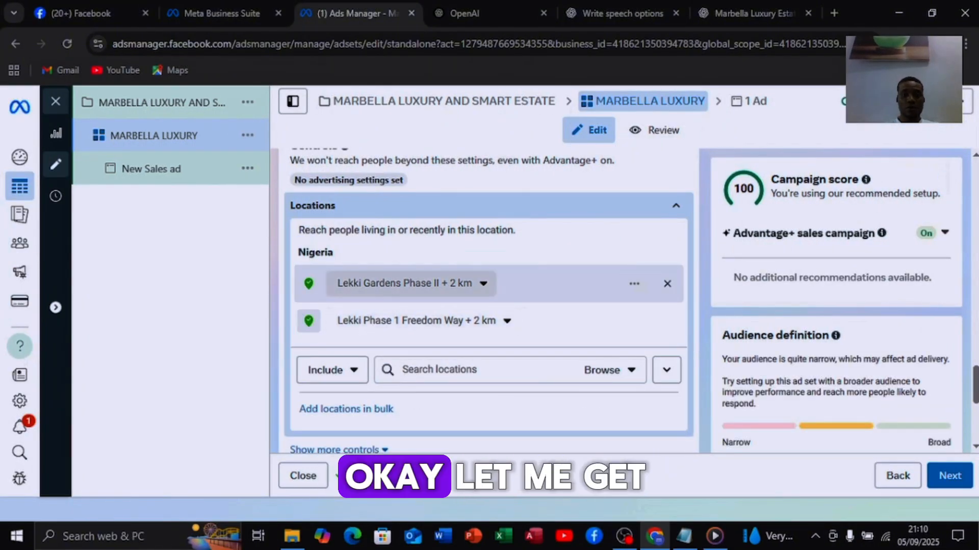
Copy "Chevron Drive" from the ChatGPT list and include the location Chevron Drive,Lekki, Lagos in the Ads Manager audience
{"action": "left_click", "coordinate": [753, 13]}
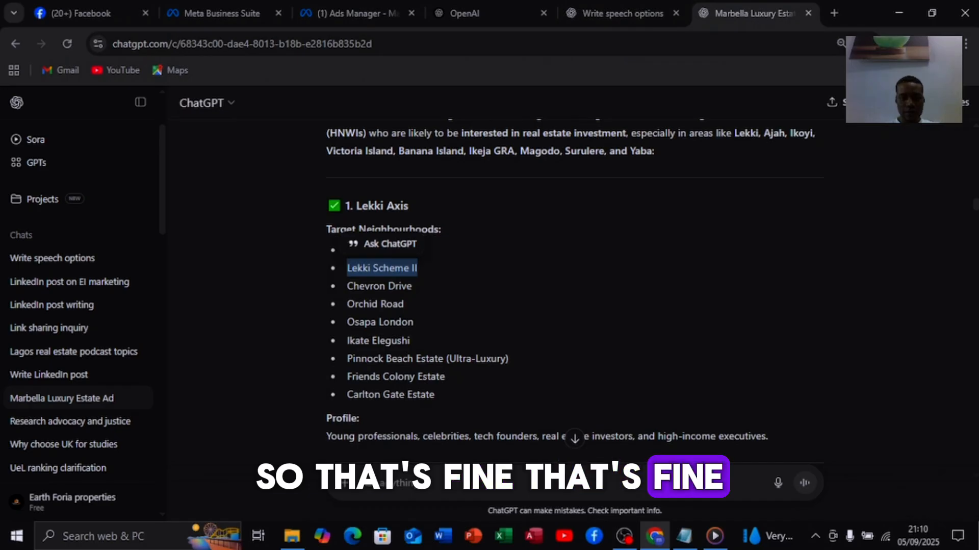
{"action": "left_click_drag", "start_coordinate": [413, 286], "coordinate": [347, 286]}
{"action": "key", "text": "ctrl+c"}
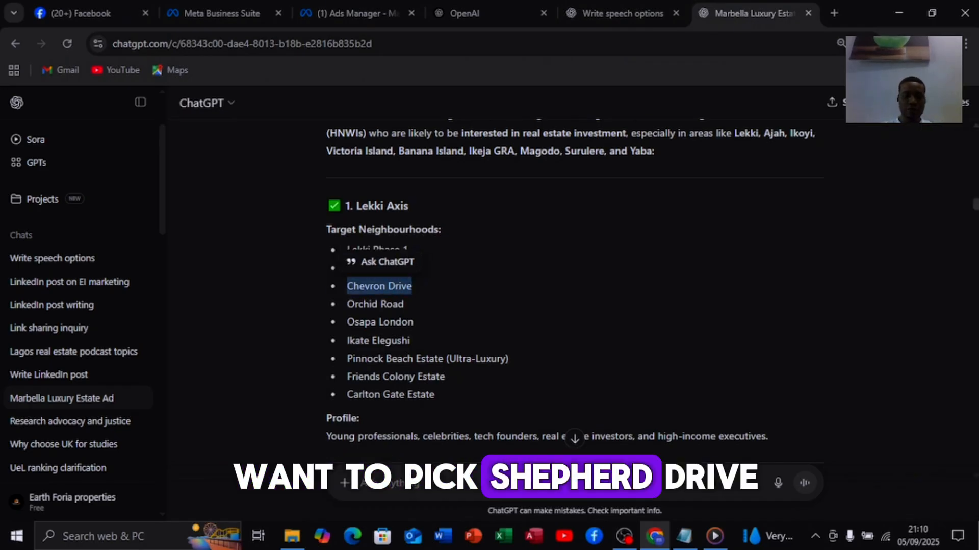
{"action": "left_click", "coordinate": [362, 14]}
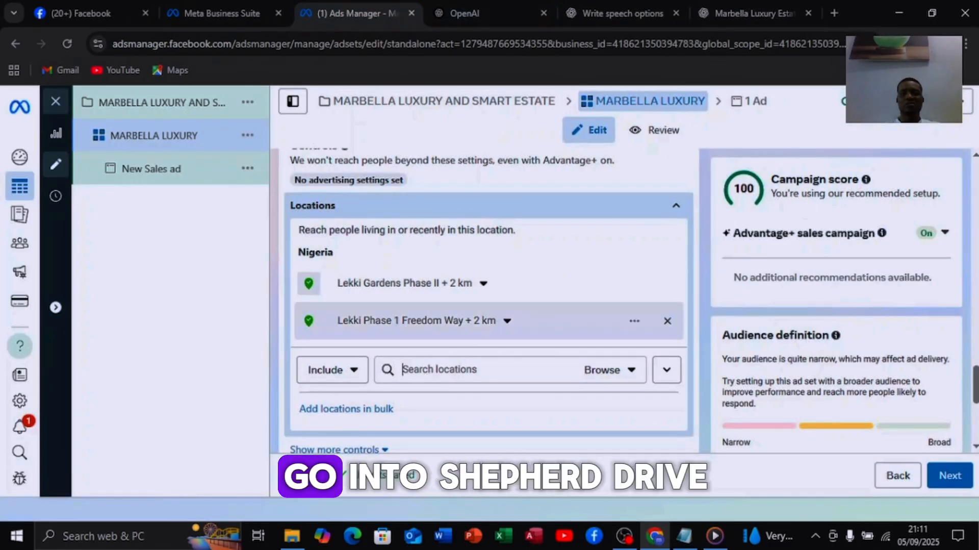
{"action": "key", "text": "ctrl+v"}
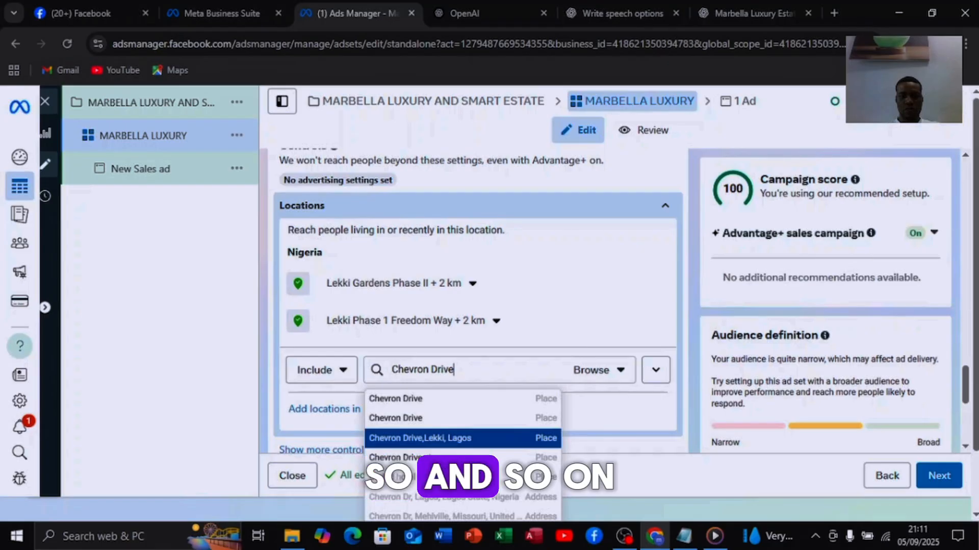
{"action": "key", "text": "Return"}
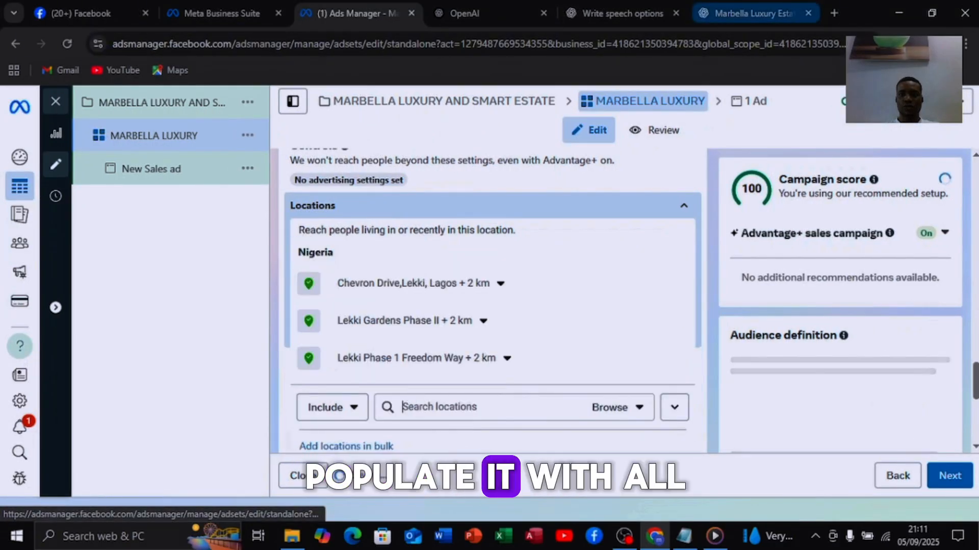
Review the remaining suggested Lagos neighbourhoods in the ChatGPT conversation, from the Ajah Axis through to Yaba
{"action": "left_click", "coordinate": [750, 13]}
{"action": "scroll", "coordinate": [575, 280], "scroll_direction": "down", "scroll_amount": 4}
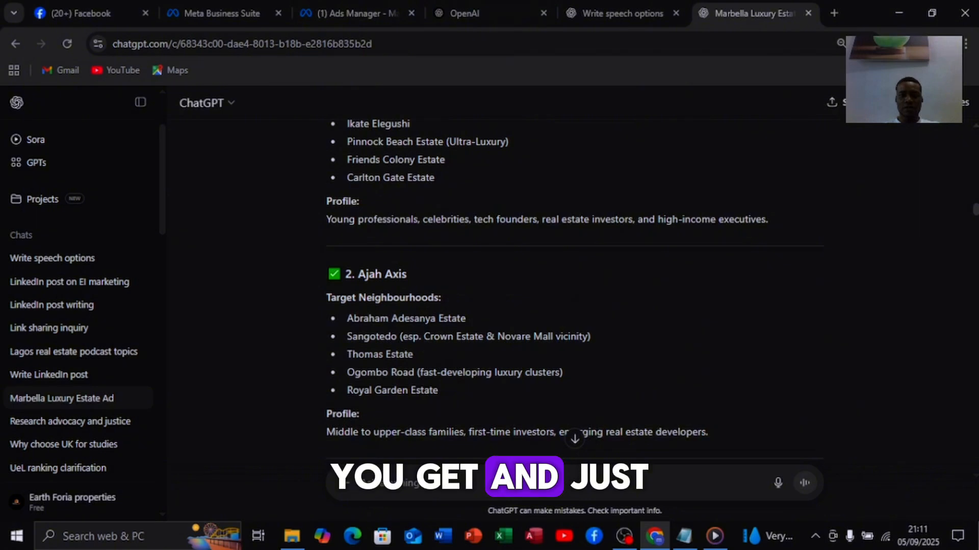
{"action": "left_click", "coordinate": [357, 13]}
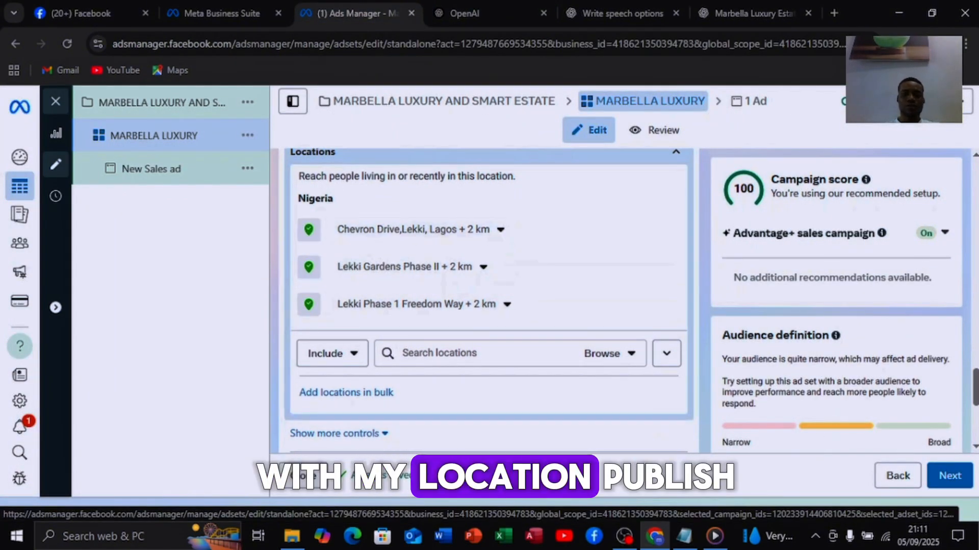
{"action": "scroll", "coordinate": [487, 285], "scroll_direction": "down", "scroll_amount": 1}
{"action": "scroll", "coordinate": [487, 286], "scroll_direction": "down", "scroll_amount": 2}
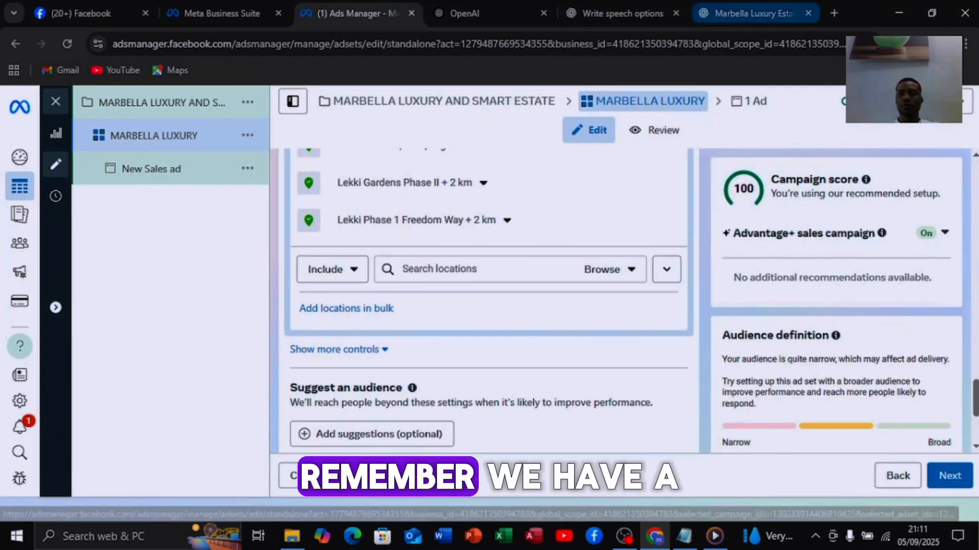
{"action": "left_click", "coordinate": [755, 14]}
{"action": "scroll", "coordinate": [575, 286], "scroll_direction": "down", "scroll_amount": 15}
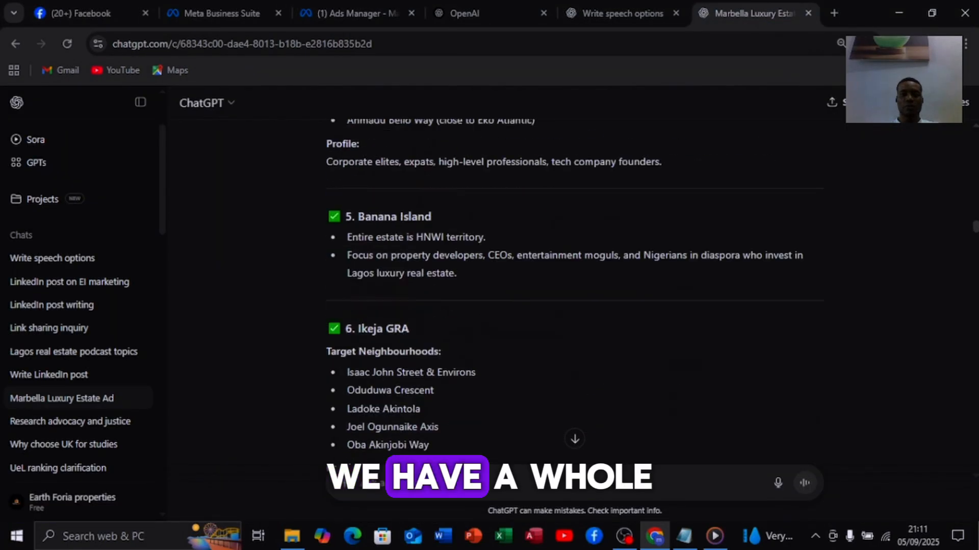
{"action": "scroll", "coordinate": [575, 286], "scroll_direction": "down", "scroll_amount": 10}
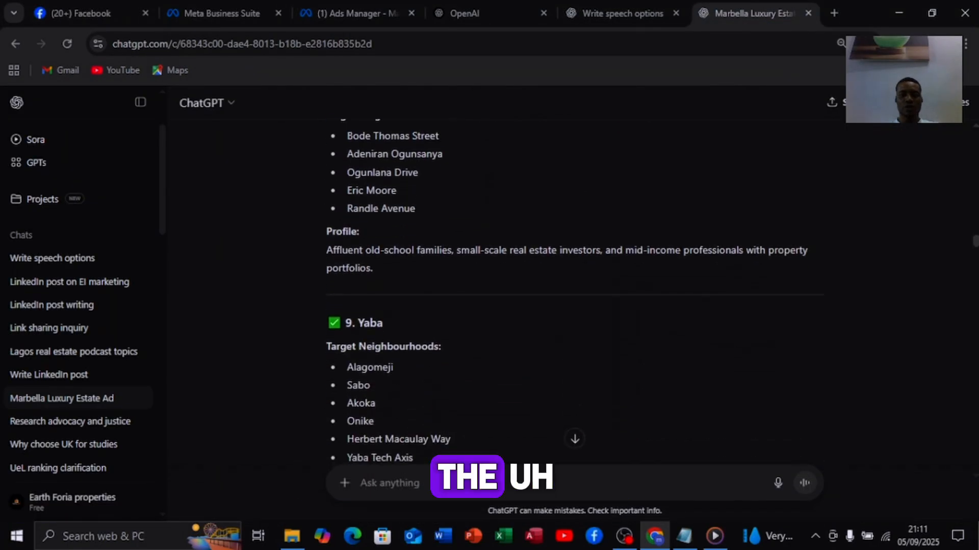
{"action": "scroll", "coordinate": [575, 285], "scroll_direction": "down", "scroll_amount": 3}
{"action": "scroll", "coordinate": [574, 285], "scroll_direction": "up", "scroll_amount": 7}
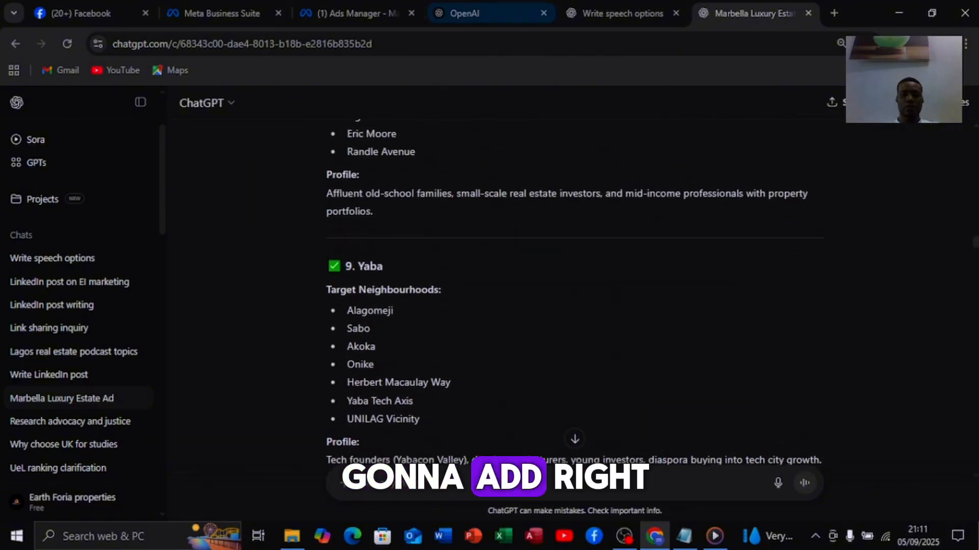
Switch back to Ads Manager and reveal the additional audience controls beneath the ad set's locations
{"action": "left_click", "coordinate": [357, 13]}
{"action": "scroll", "coordinate": [485, 286], "scroll_direction": "down", "scroll_amount": 3}
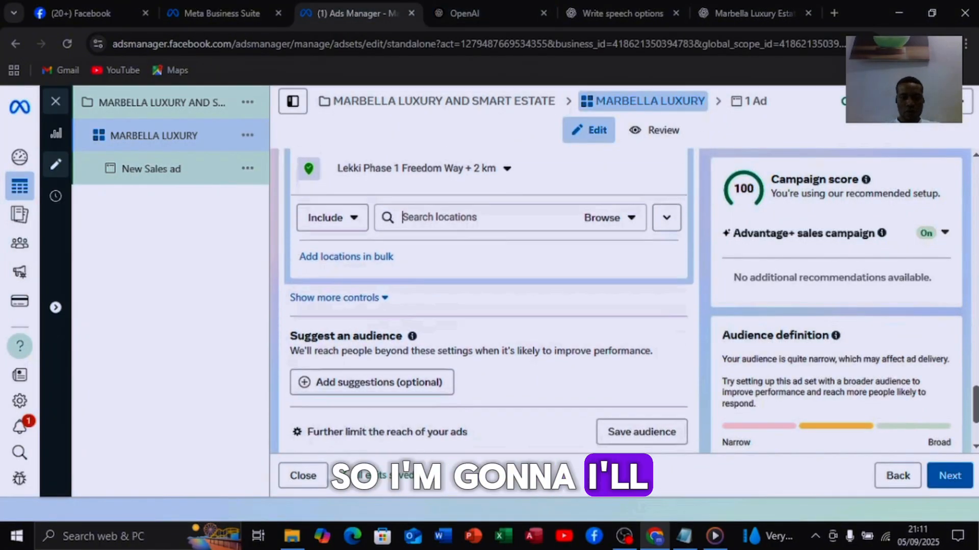
{"action": "scroll", "coordinate": [485, 286], "scroll_direction": "up", "scroll_amount": 2}
{"action": "scroll", "coordinate": [484, 286], "scroll_direction": "down", "scroll_amount": 2}
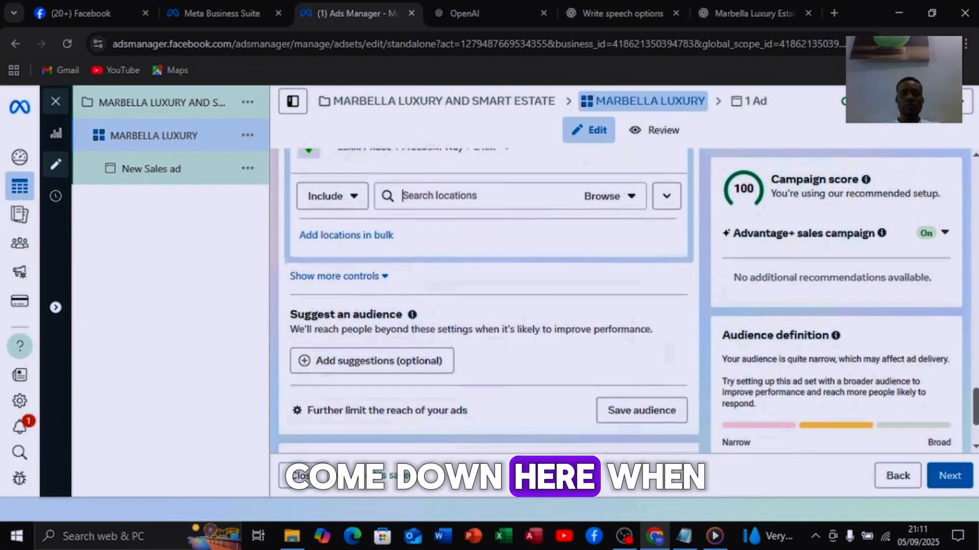
{"action": "scroll", "coordinate": [484, 286], "scroll_direction": "down", "scroll_amount": 1}
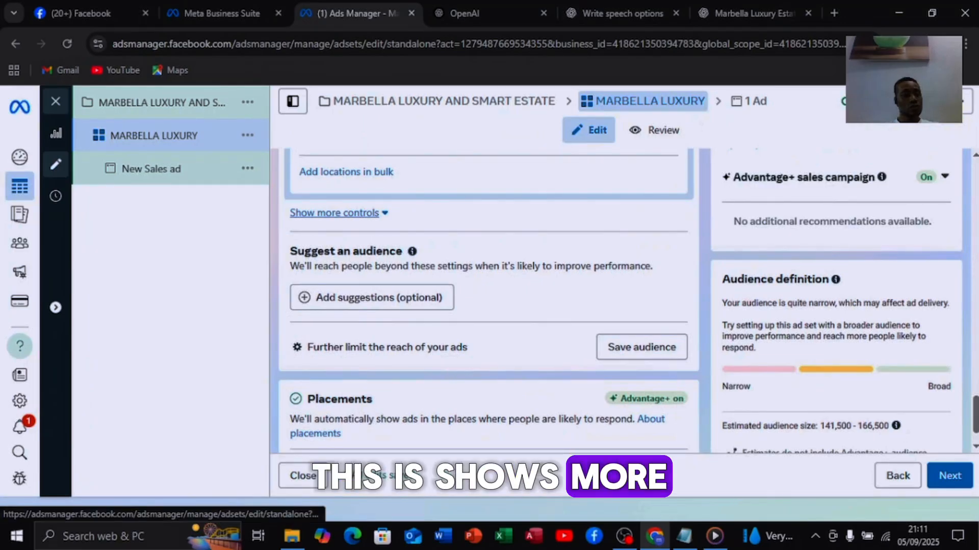
{"action": "scroll", "coordinate": [484, 301], "scroll_direction": "up", "scroll_amount": 3}
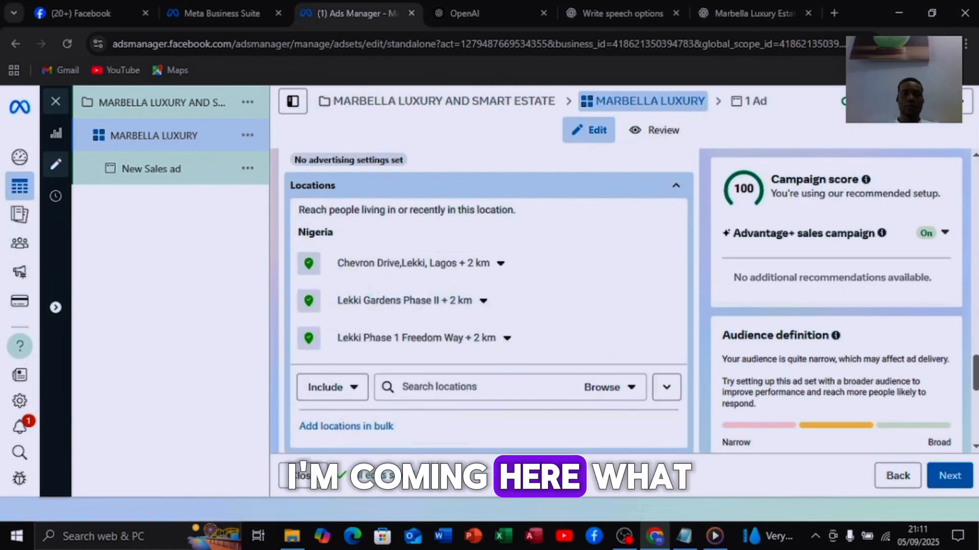
{"action": "scroll", "coordinate": [489, 329], "scroll_direction": "down", "scroll_amount": 5}
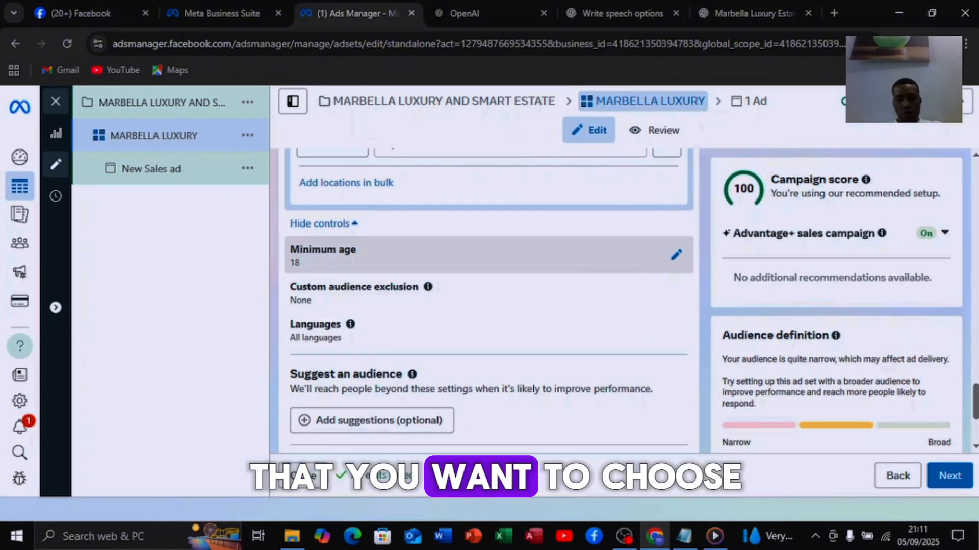
{"action": "scroll", "coordinate": [488, 296], "scroll_direction": "down", "scroll_amount": 3}
{"action": "scroll", "coordinate": [488, 301], "scroll_direction": "down", "scroll_amount": 1}
{"action": "scroll", "coordinate": [489, 301], "scroll_direction": "up", "scroll_amount": 6}
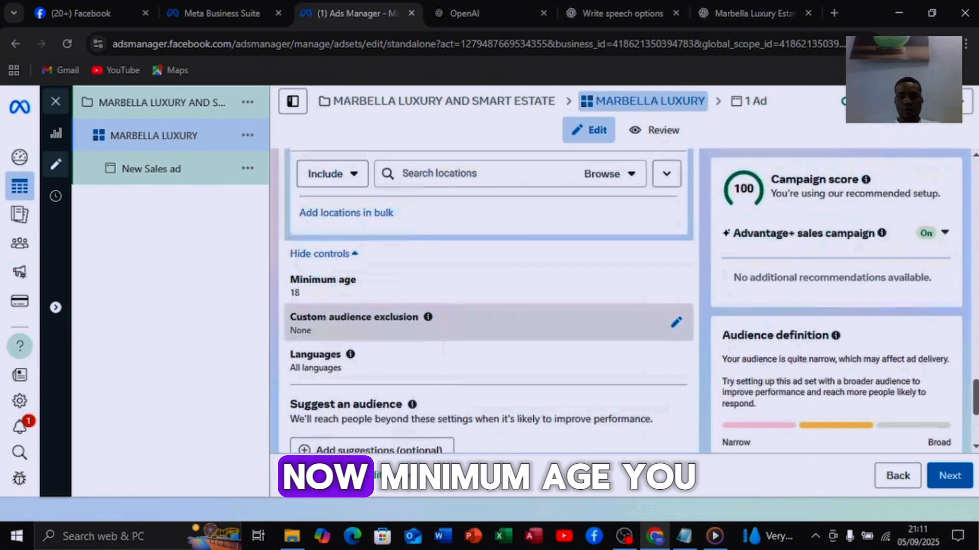
Set the audience's minimum age to 25
{"action": "scroll", "coordinate": [488, 301], "scroll_direction": "down", "scroll_amount": 3}
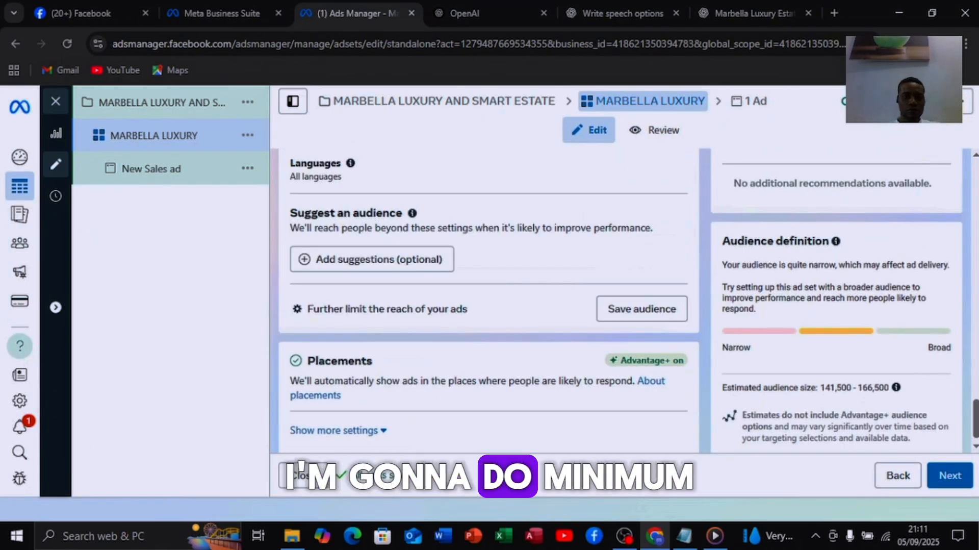
{"action": "scroll", "coordinate": [489, 301], "scroll_direction": "up", "scroll_amount": 4}
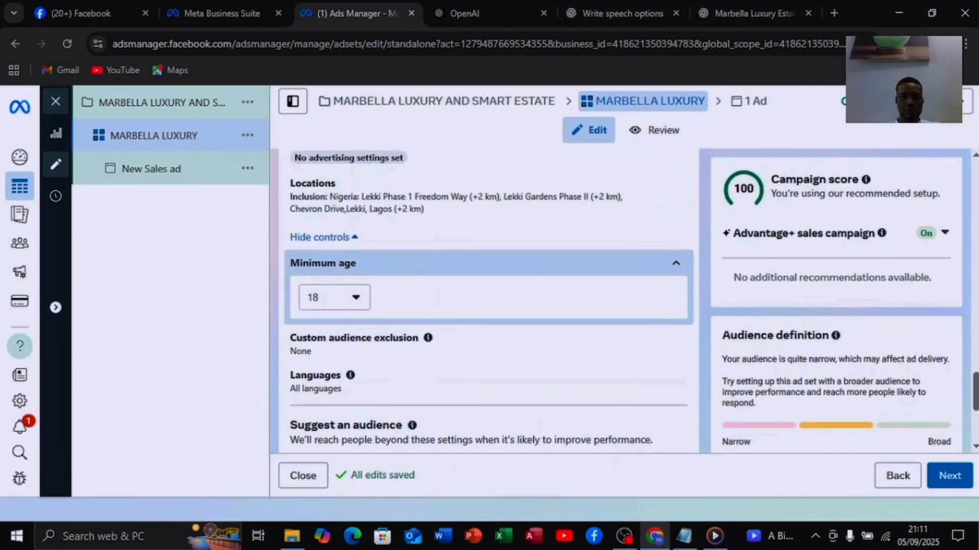
{"action": "left_click", "coordinate": [335, 298]}
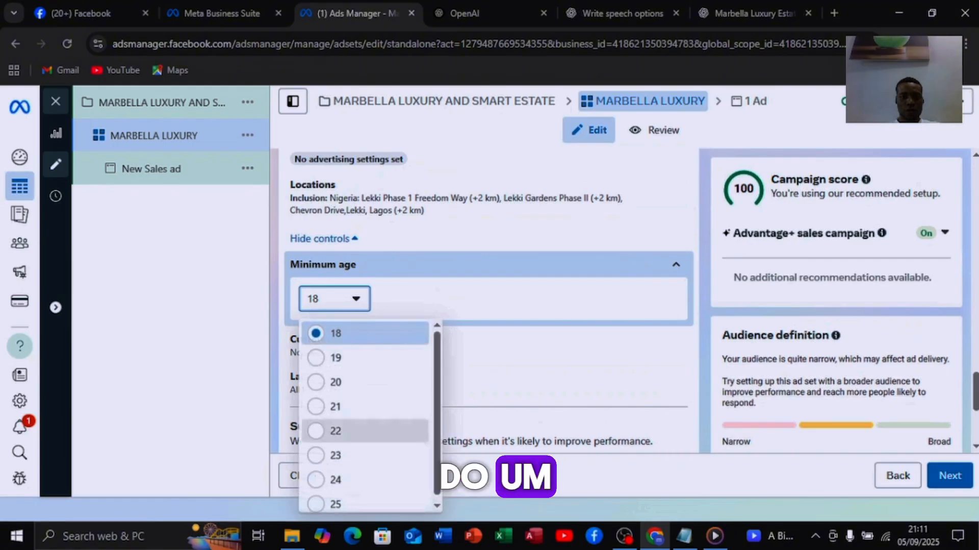
{"action": "scroll", "coordinate": [365, 439], "scroll_direction": "down", "scroll_amount": 1}
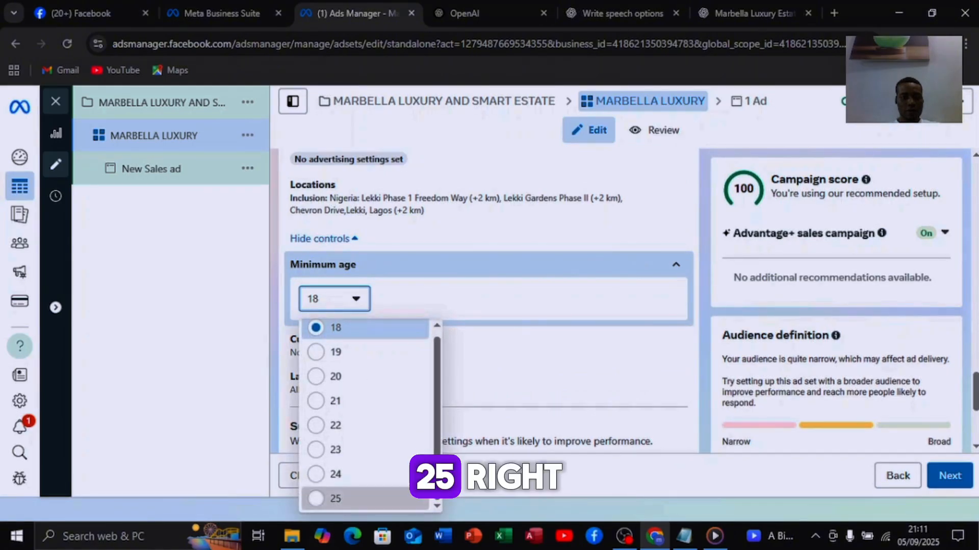
{"action": "left_click", "coordinate": [335, 498]}
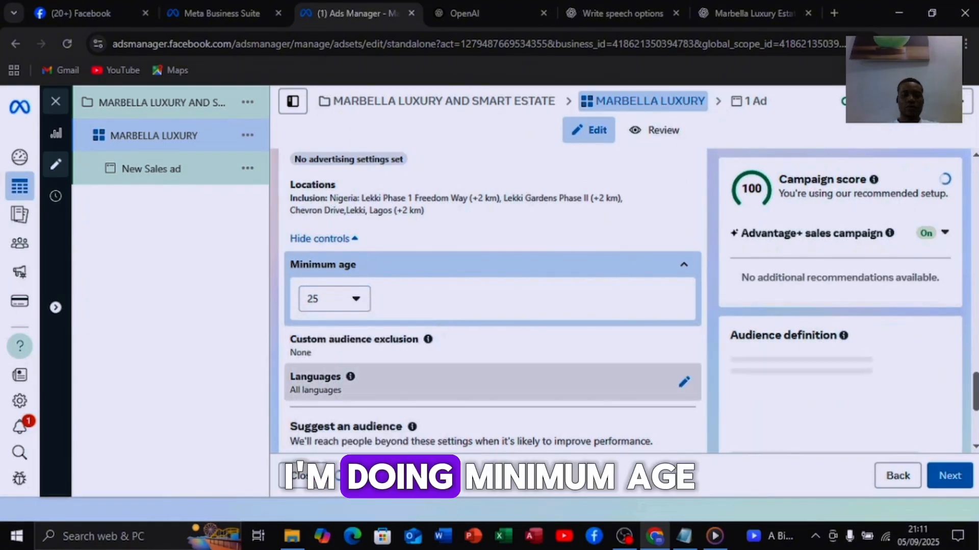
Open the custom audience exclusion control and check which existing audiences could be excluded
{"action": "scroll", "coordinate": [489, 301], "scroll_direction": "down", "scroll_amount": 1}
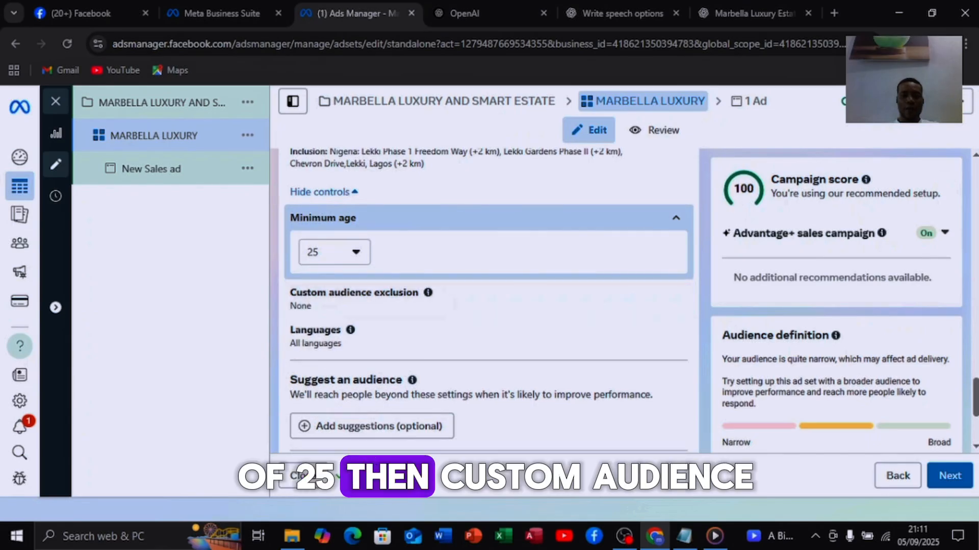
{"action": "left_click", "coordinate": [368, 299]}
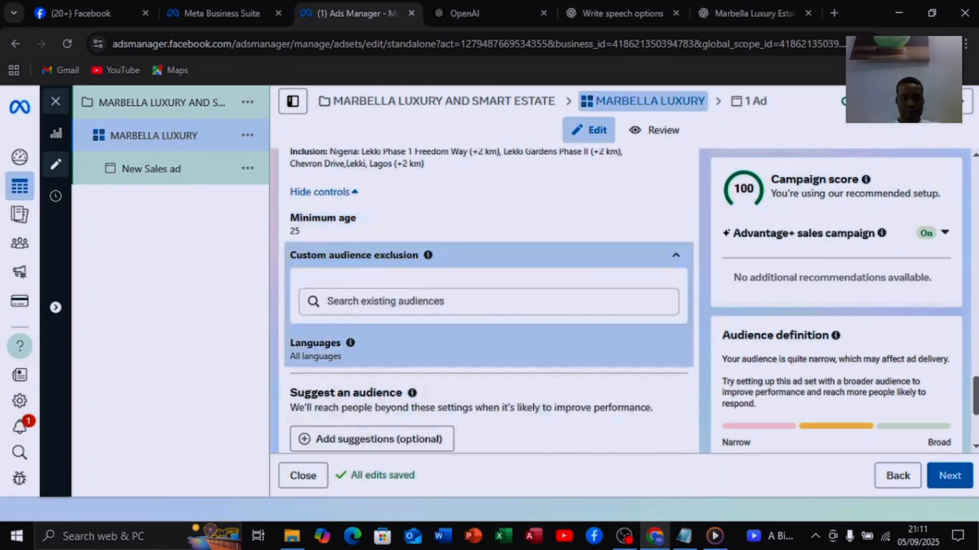
{"action": "scroll", "coordinate": [368, 345], "scroll_direction": "down", "scroll_amount": 1}
{"action": "scroll", "coordinate": [367, 337], "scroll_direction": "down", "scroll_amount": 1}
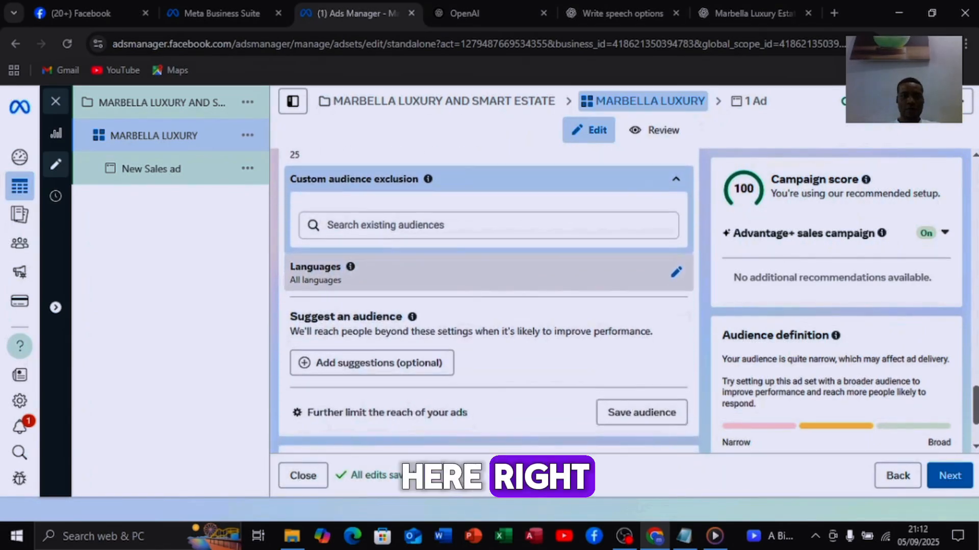
{"action": "scroll", "coordinate": [367, 267], "scroll_direction": "up", "scroll_amount": 1}
{"action": "left_click", "coordinate": [387, 249]}
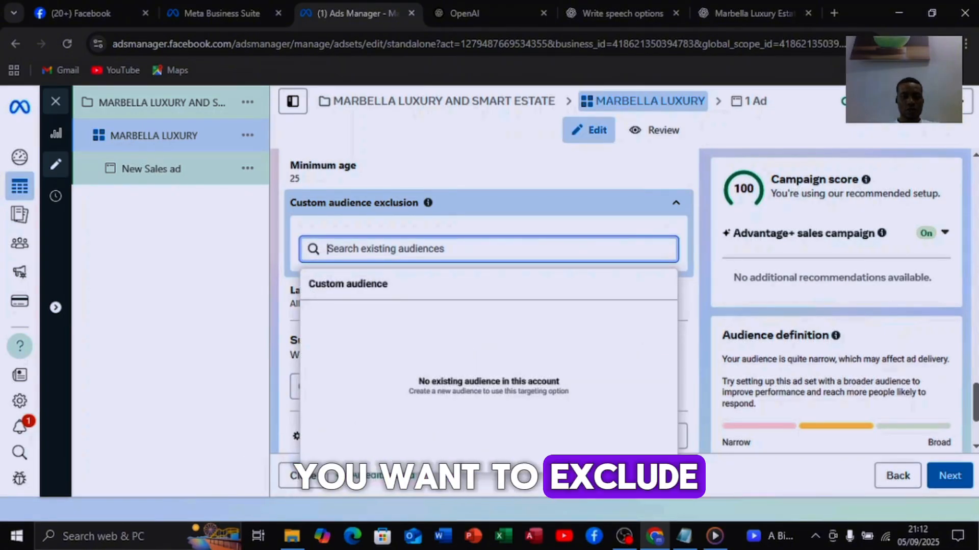
{"action": "left_click", "coordinate": [388, 225]}
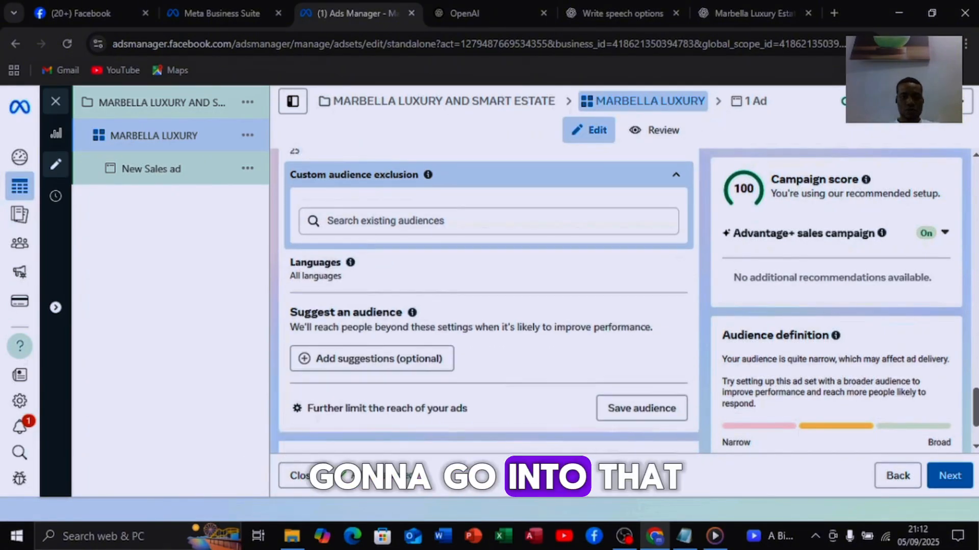
Expand the ad set's placement settings and review devices, platforms, placement controls, brand safety, inventory filters and block lists
{"action": "scroll", "coordinate": [489, 306], "scroll_direction": "down", "scroll_amount": 3}
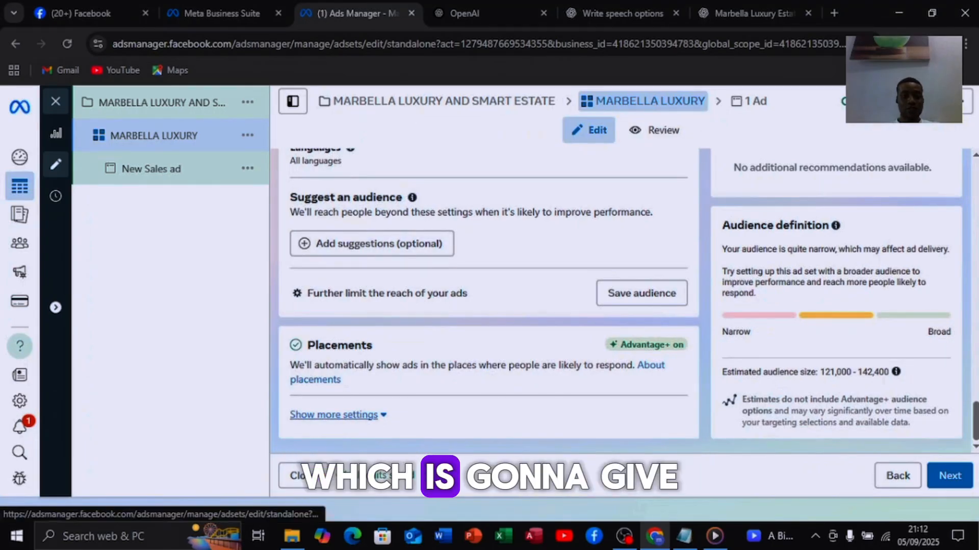
{"action": "left_click", "coordinate": [334, 414]}
{"action": "scroll", "coordinate": [489, 306], "scroll_direction": "down", "scroll_amount": 3}
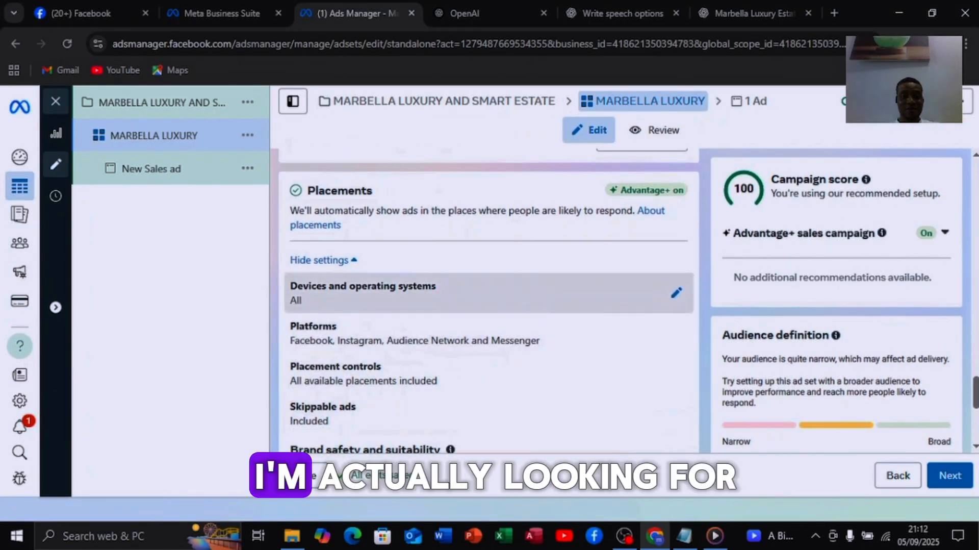
{"action": "scroll", "coordinate": [488, 306], "scroll_direction": "down", "scroll_amount": 1}
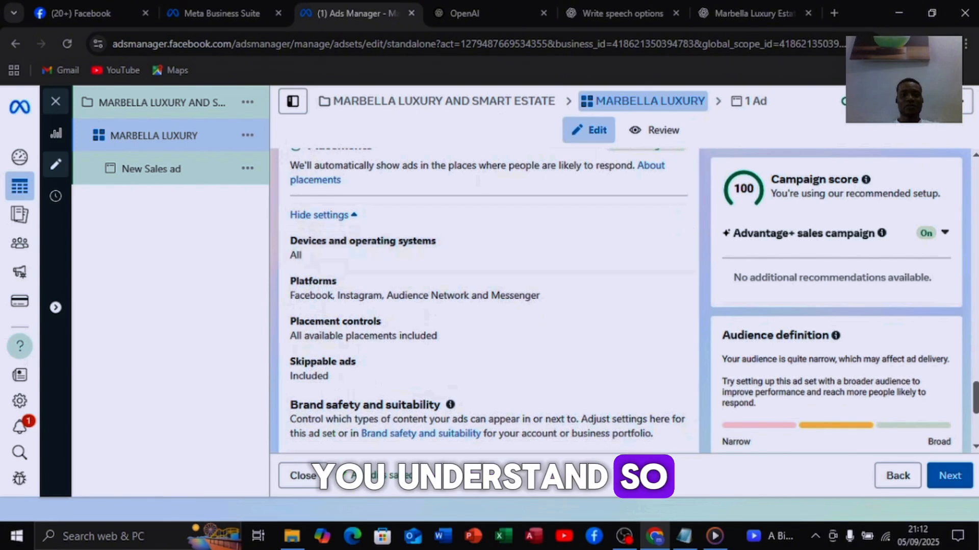
{"action": "scroll", "coordinate": [488, 306], "scroll_direction": "up", "scroll_amount": 2}
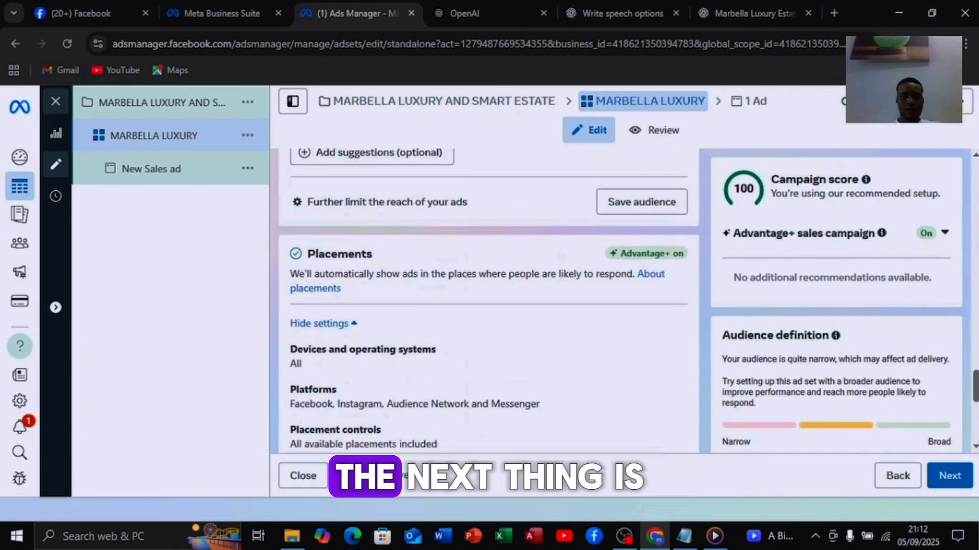
{"action": "left_click_drag", "start_coordinate": [636, 253], "coordinate": [609, 273]}
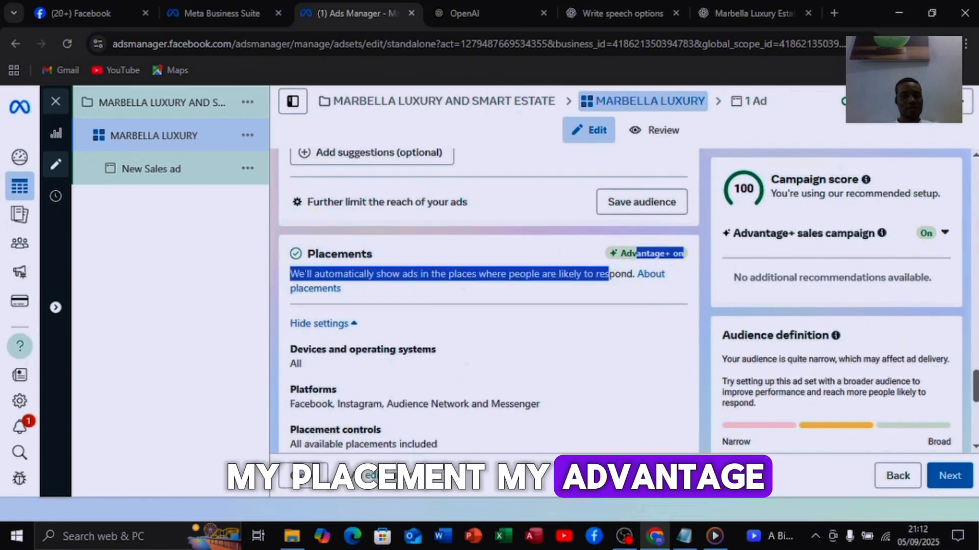
{"action": "left_click", "coordinate": [609, 274]}
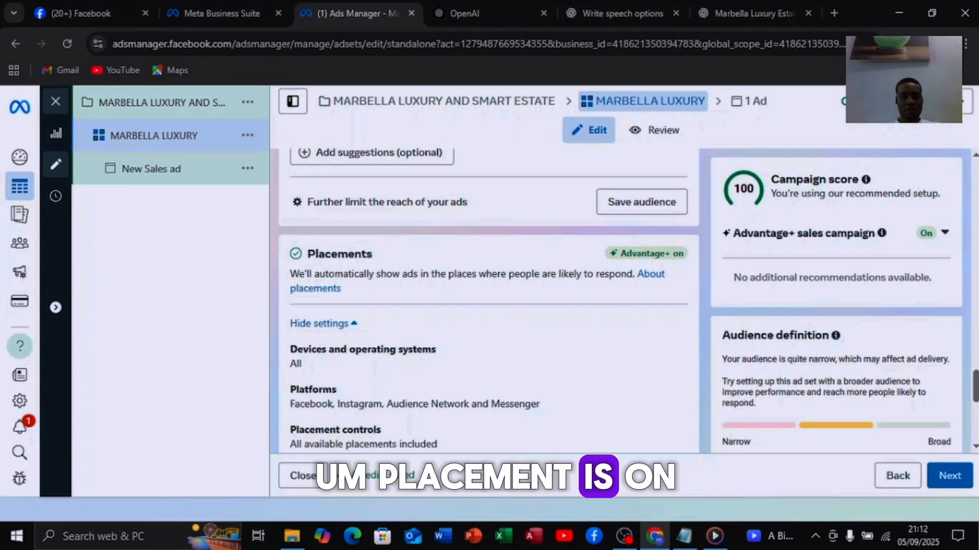
{"action": "scroll", "coordinate": [490, 278], "scroll_direction": "down", "scroll_amount": 2}
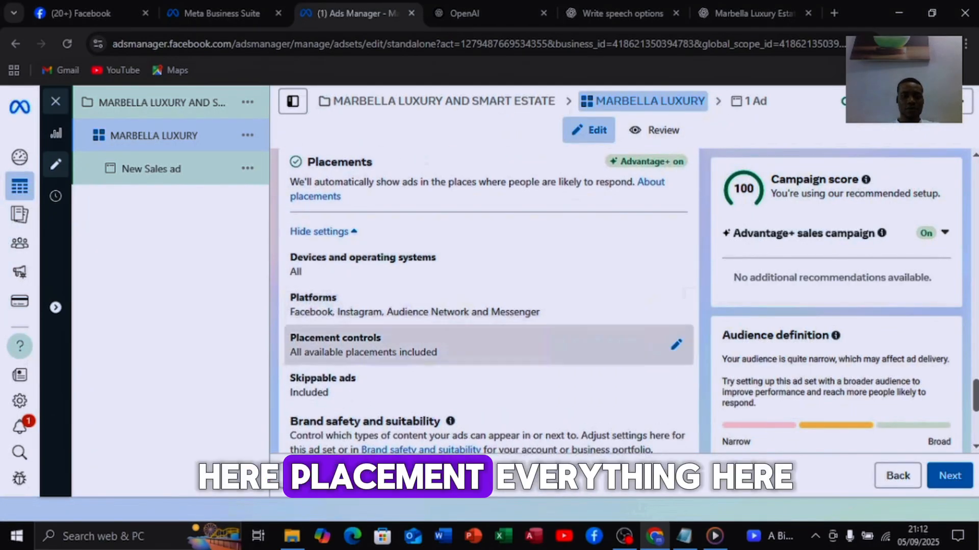
{"action": "scroll", "coordinate": [490, 306], "scroll_direction": "down", "scroll_amount": 1}
{"action": "scroll", "coordinate": [490, 326], "scroll_direction": "down", "scroll_amount": 4}
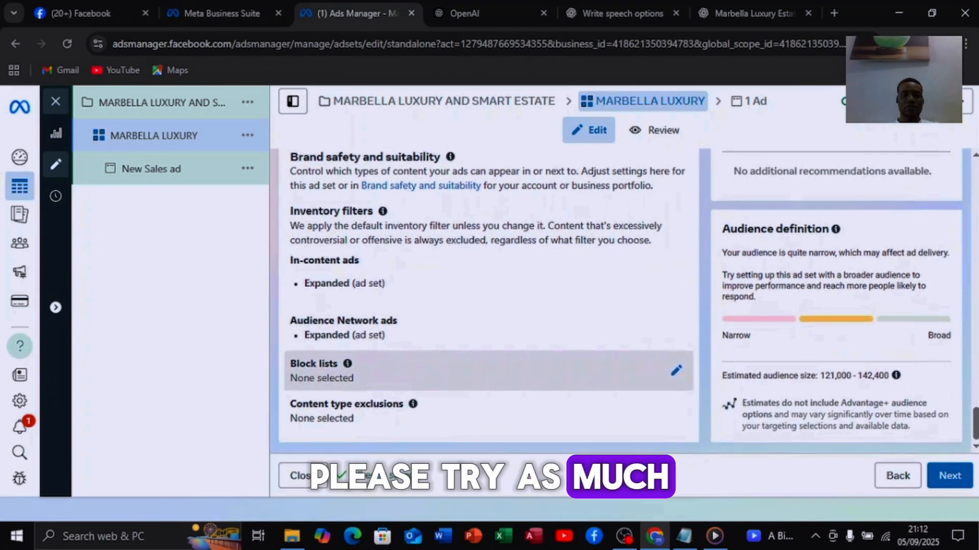
{"action": "scroll", "coordinate": [489, 281], "scroll_direction": "up", "scroll_amount": 3}
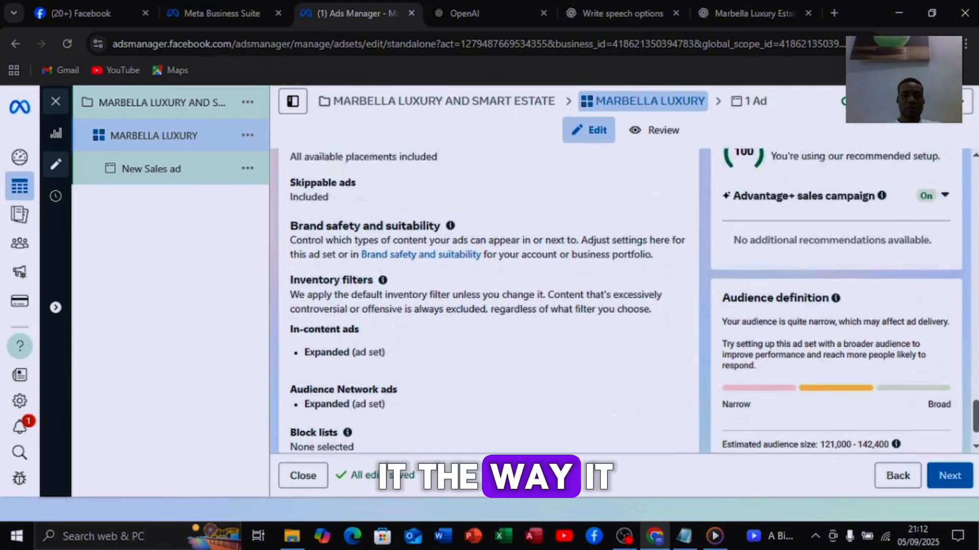
{"action": "scroll", "coordinate": [490, 329], "scroll_direction": "up", "scroll_amount": 3}
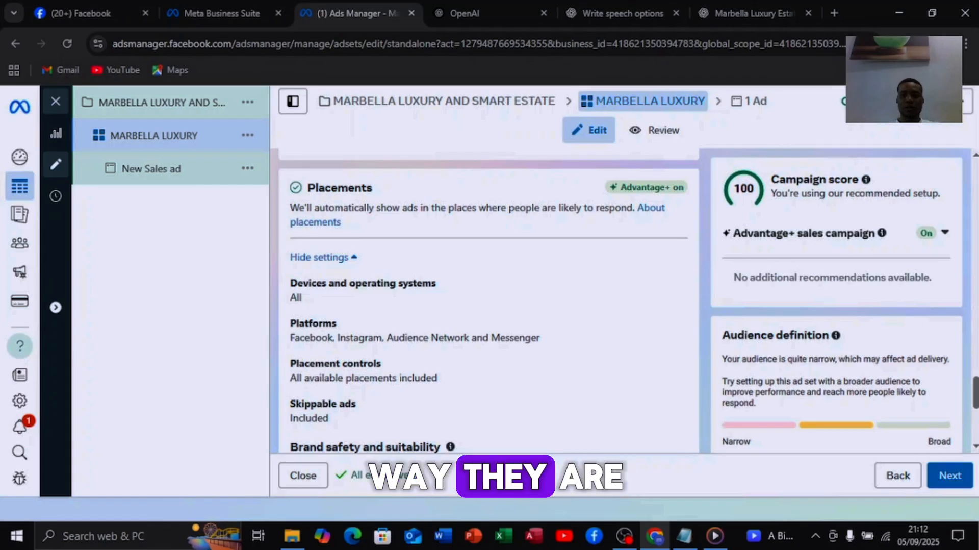
{"action": "scroll", "coordinate": [490, 306], "scroll_direction": "down", "scroll_amount": 5}
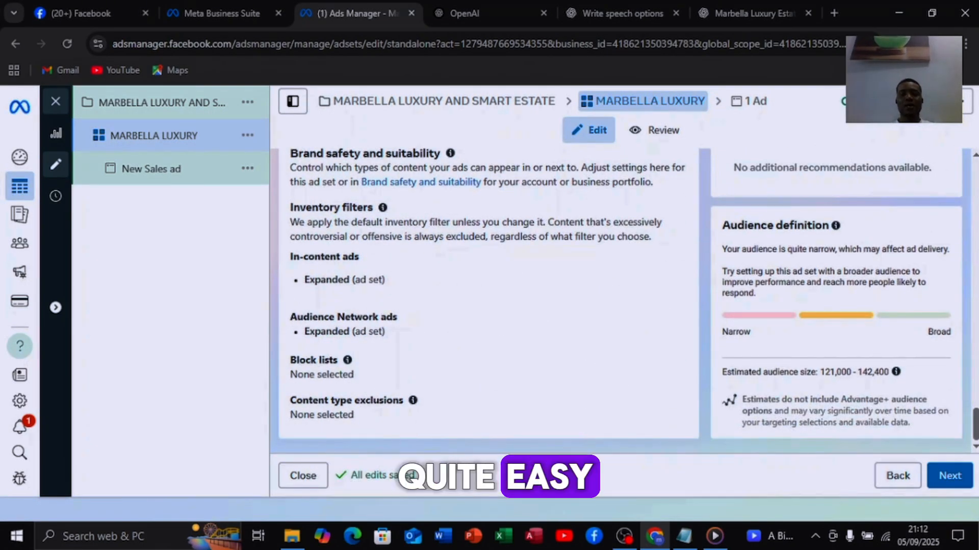
Recheck the ad set's audience locations, consult the ChatGPT neighbourhood list and return to Ads Manager
{"action": "scroll", "coordinate": [489, 296], "scroll_direction": "up", "scroll_amount": 10}
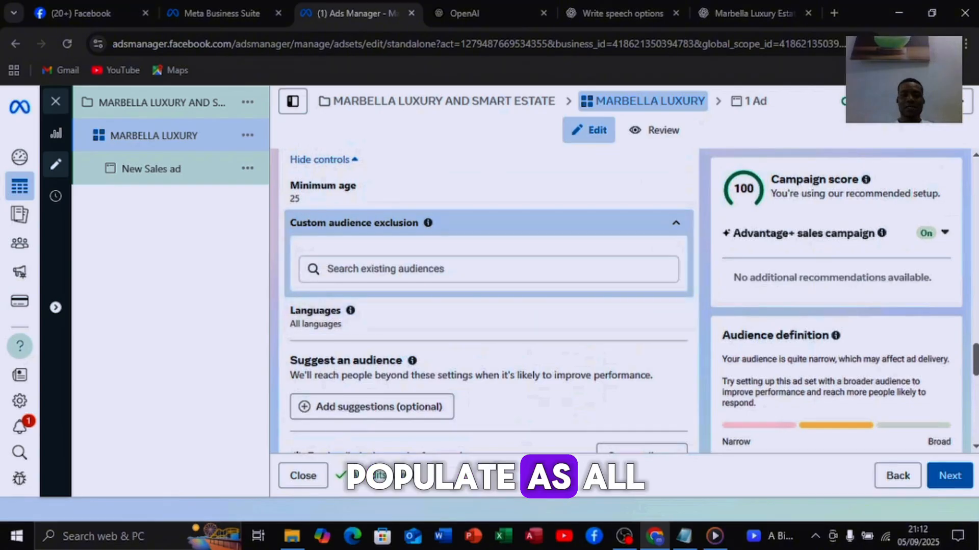
{"action": "scroll", "coordinate": [488, 296], "scroll_direction": "up", "scroll_amount": 5}
{"action": "scroll", "coordinate": [488, 306], "scroll_direction": "down", "scroll_amount": 2}
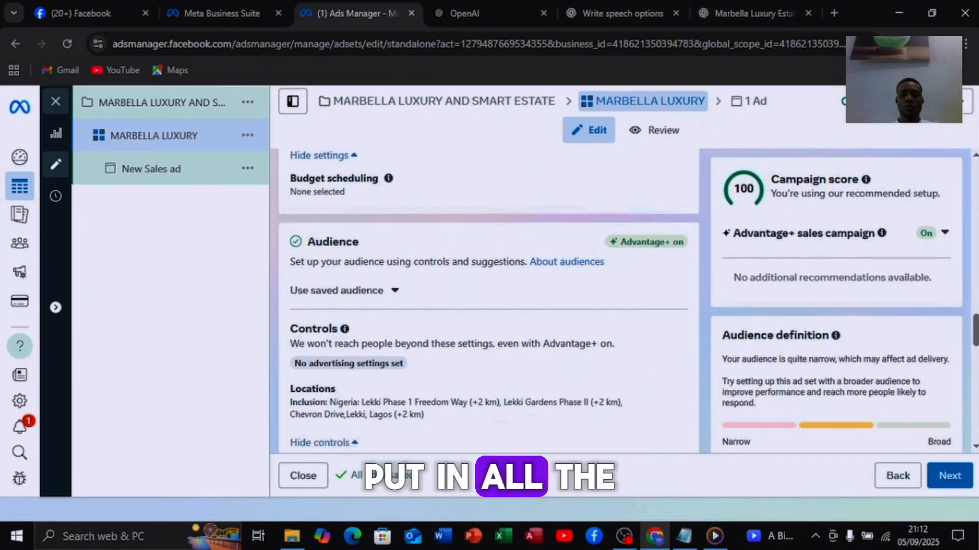
{"action": "key", "text": "ctrl+6"}
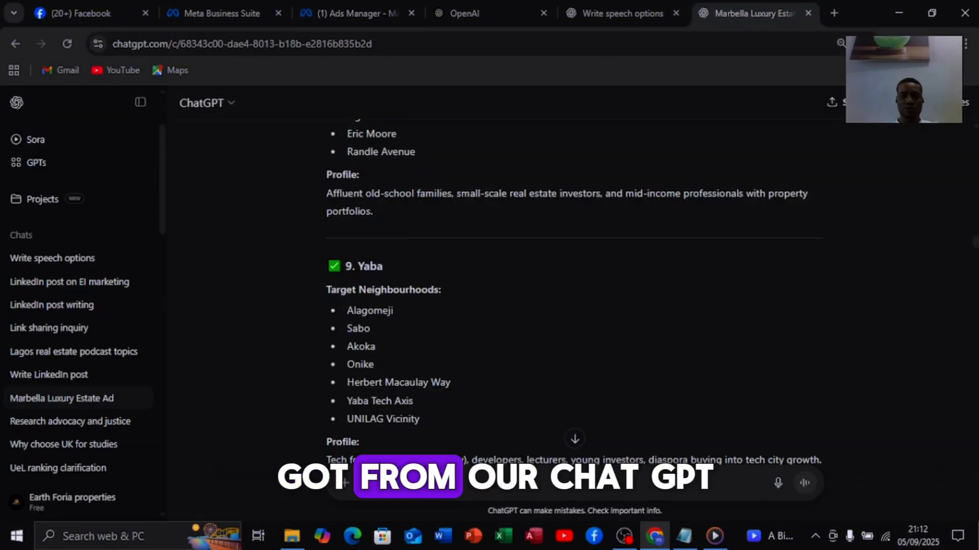
{"action": "key", "text": "ctrl+3"}
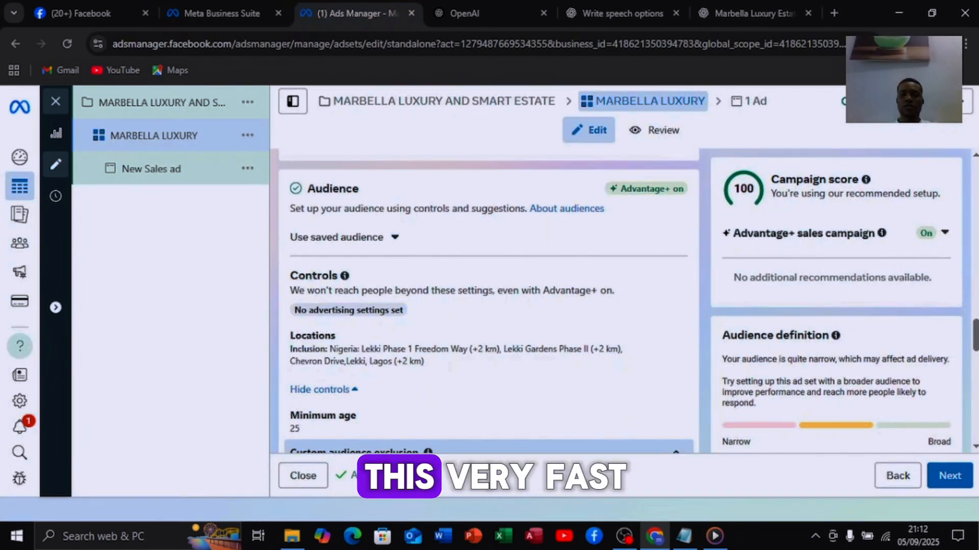
Proceed to the ad level and rename the ad MARBELLA LUXURY, copying the name from the first prompt in the ChatGPT conversation
{"action": "left_click", "coordinate": [950, 475]}
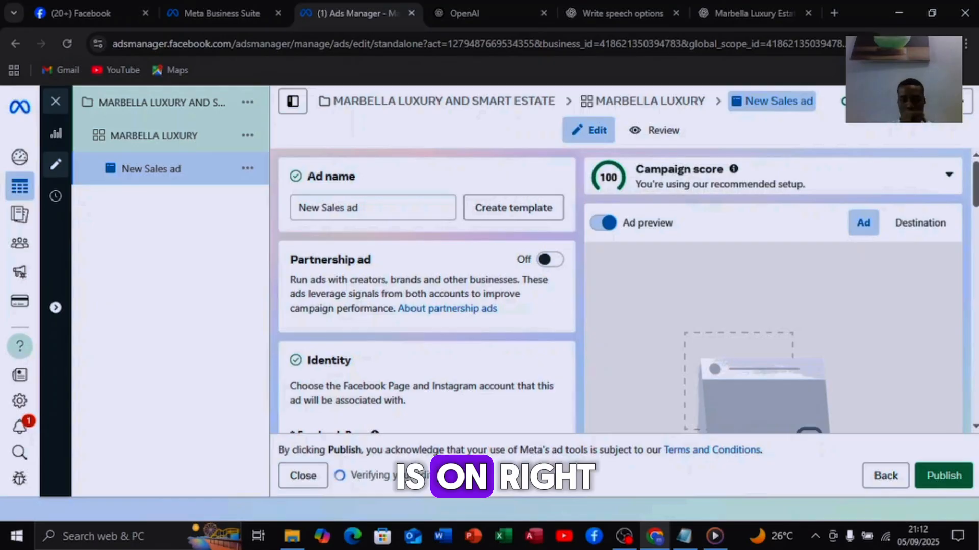
{"action": "left_click", "coordinate": [377, 207]}
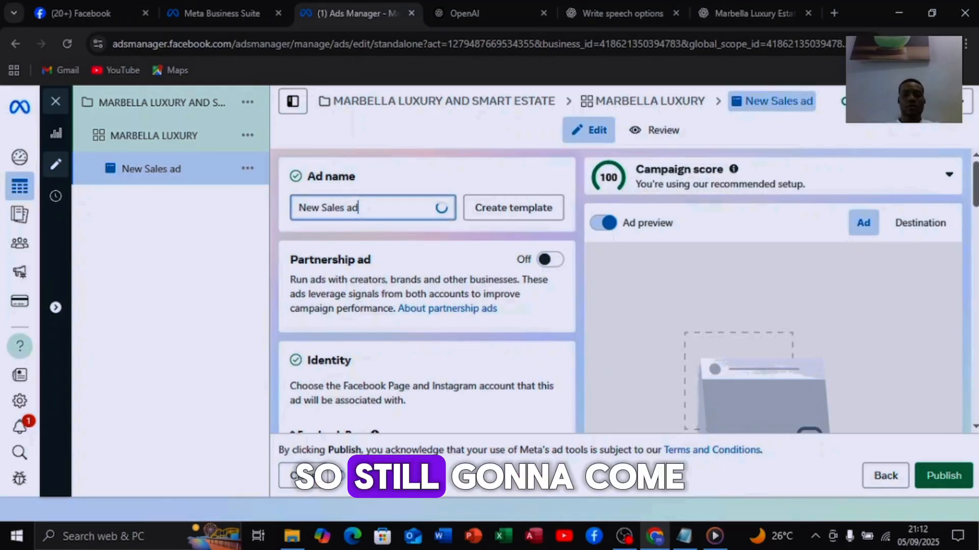
{"action": "key", "text": "ctrl+a"}
{"action": "left_click", "coordinate": [755, 14]}
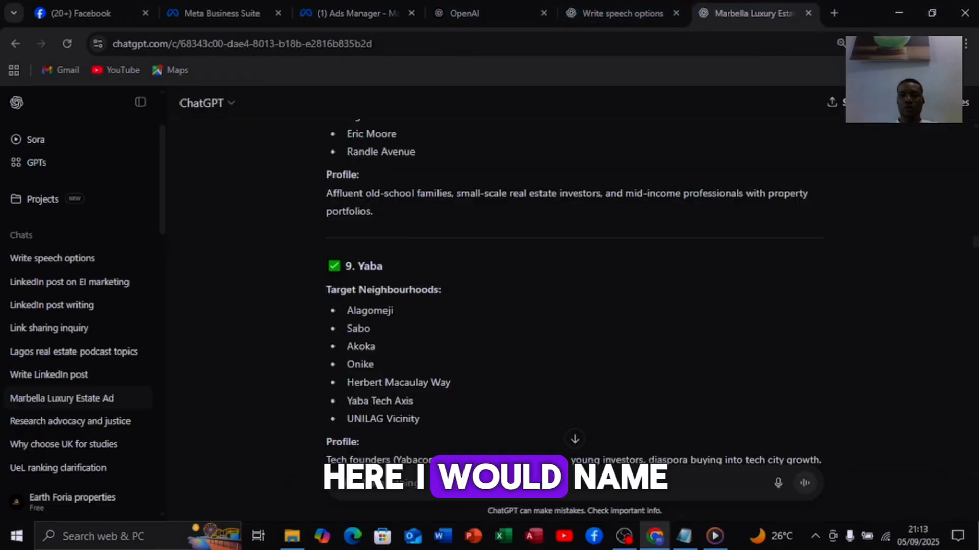
{"action": "scroll", "coordinate": [575, 306], "scroll_direction": "up", "scroll_amount": 15}
{"action": "scroll", "coordinate": [575, 306], "scroll_direction": "up", "scroll_amount": 20}
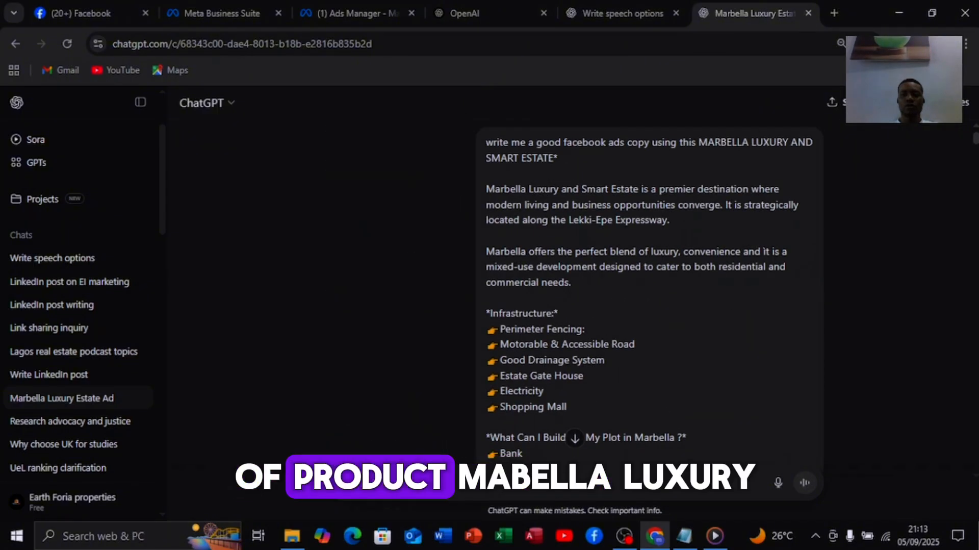
{"action": "left_click_drag", "start_coordinate": [698, 142], "coordinate": [788, 142]}
{"action": "key", "text": "ctrl+c"}
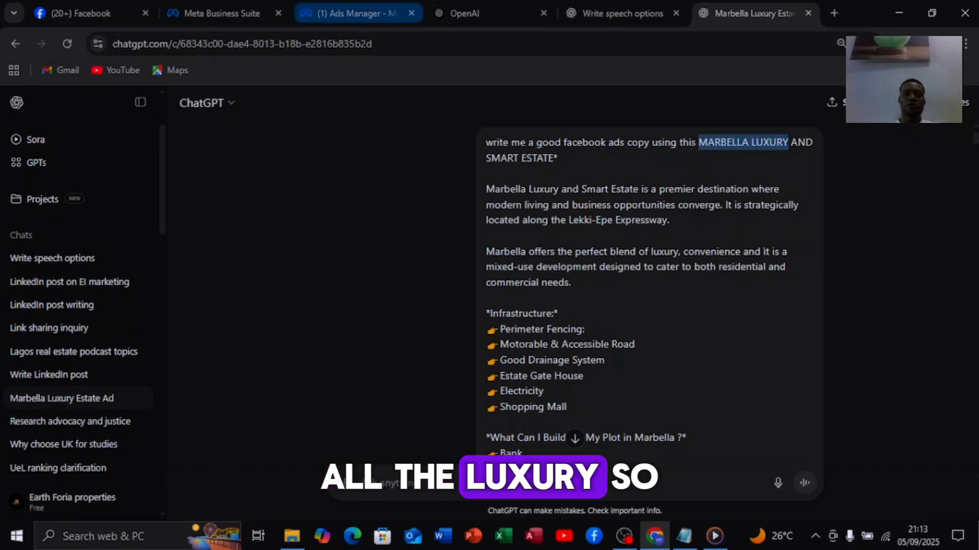
{"action": "left_click", "coordinate": [354, 13]}
{"action": "key", "text": "ctrl+v"}
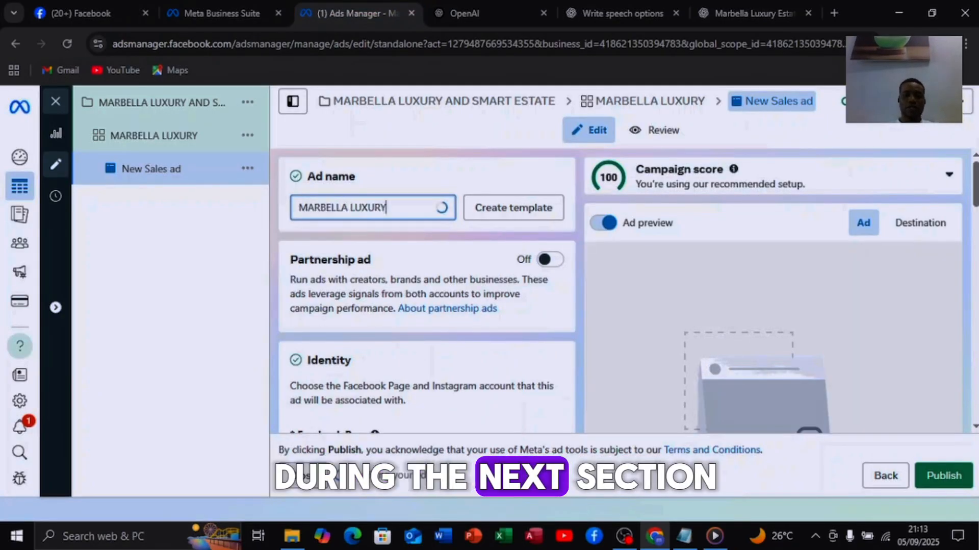
{"action": "left_click", "coordinate": [427, 352]}
{"action": "scroll", "coordinate": [428, 352], "scroll_direction": "down", "scroll_amount": 1}
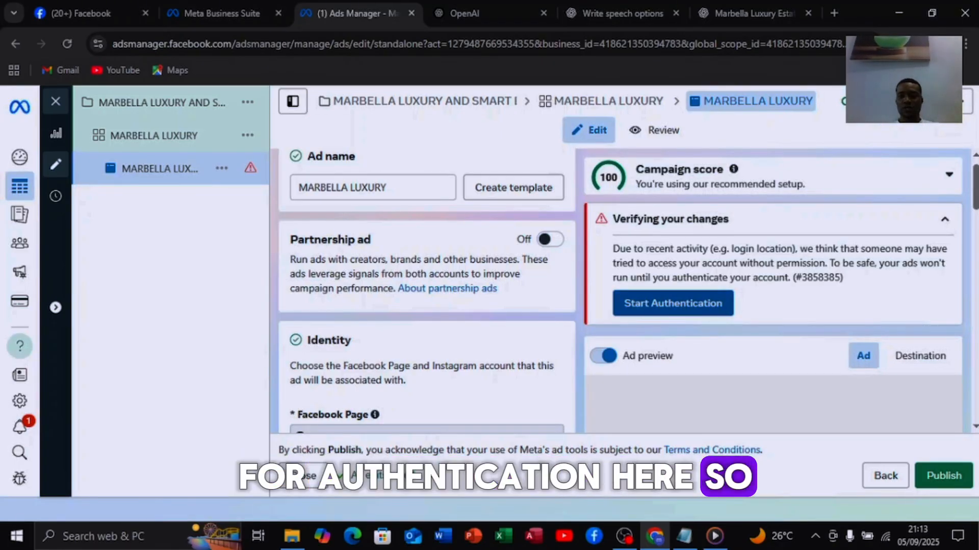
Authenticate the ad account by requesting an emailed code, entering the confirmation code and closing the verification dialog
{"action": "left_click", "coordinate": [673, 303]}
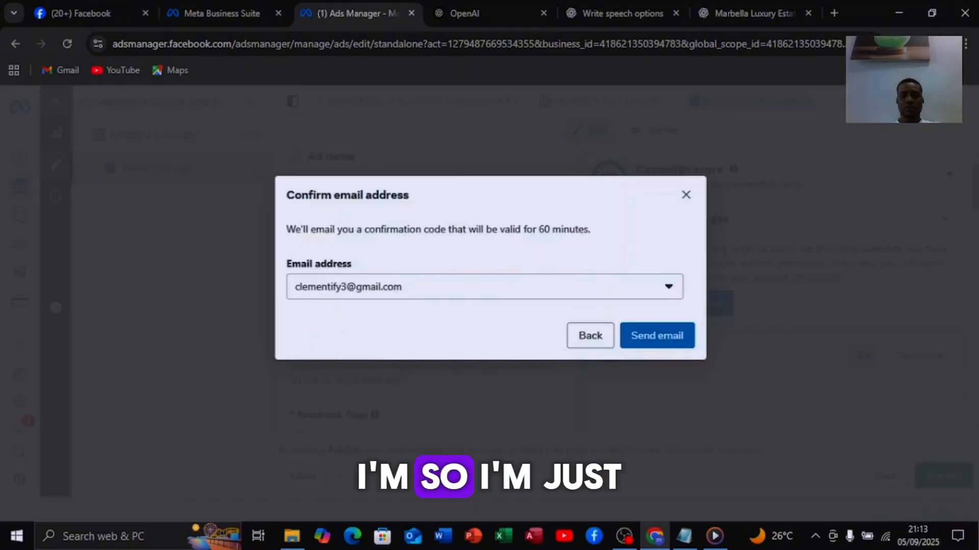
{"action": "left_click", "coordinate": [657, 335]}
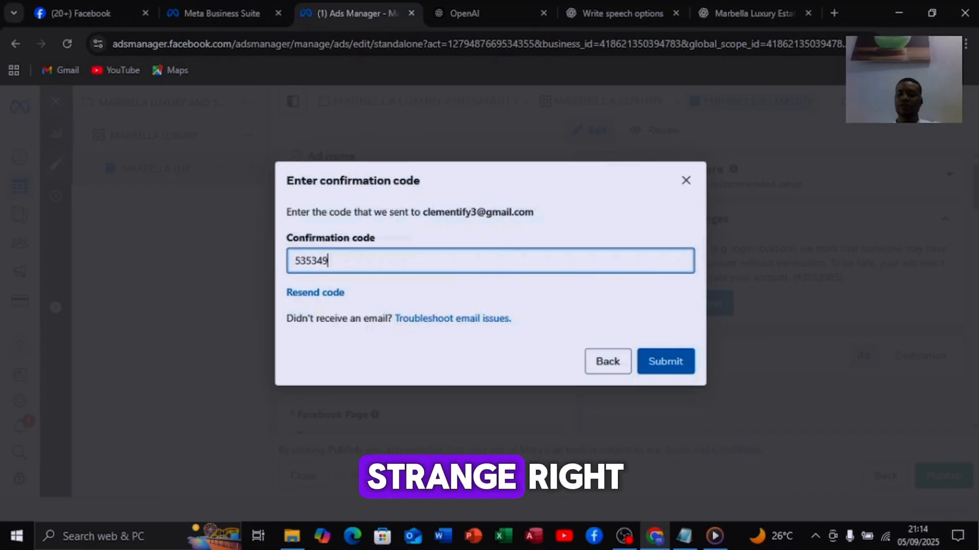
{"action": "key", "text": "Return"}
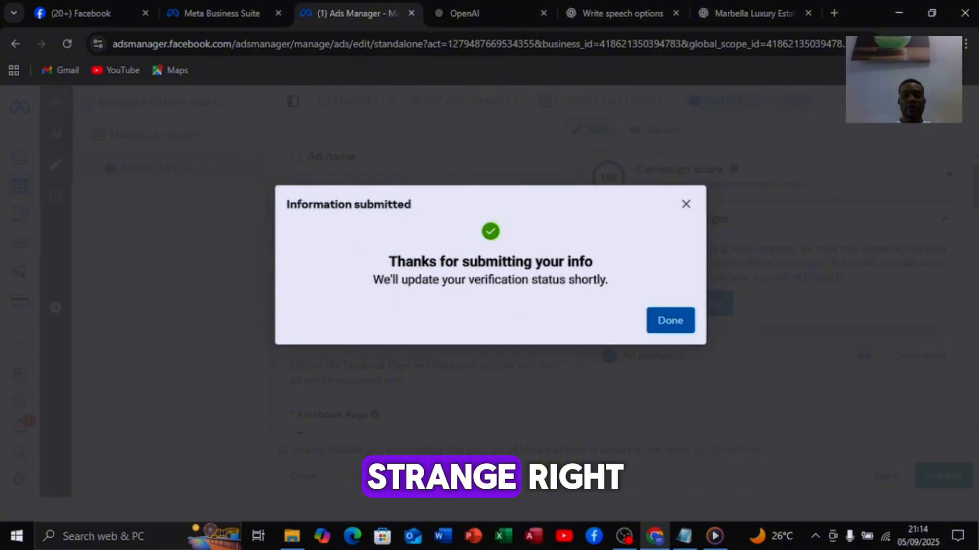
{"action": "key", "text": "Return"}
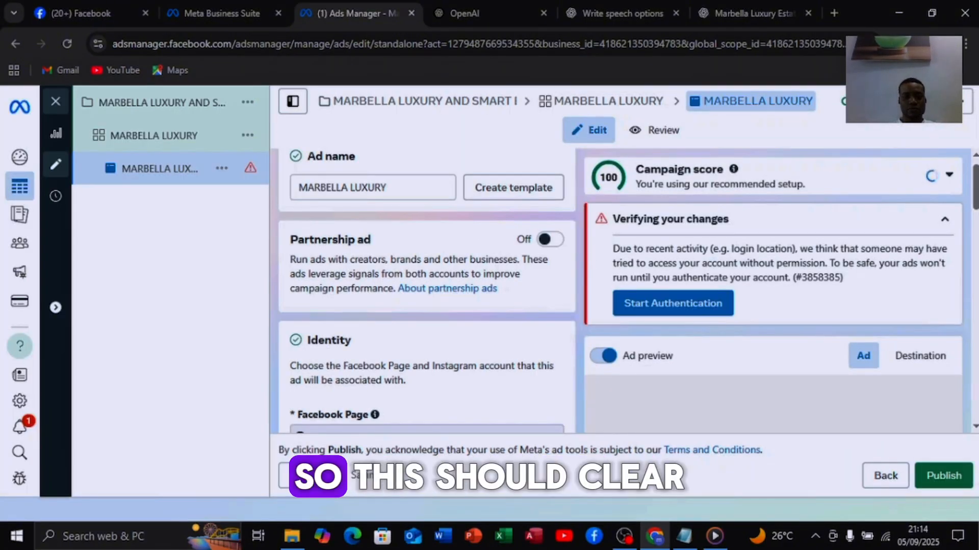
Review the ad's linked Facebook Page and Instagram account, and its ad setup and format options
{"action": "scroll", "coordinate": [426, 290], "scroll_direction": "down", "scroll_amount": 1}
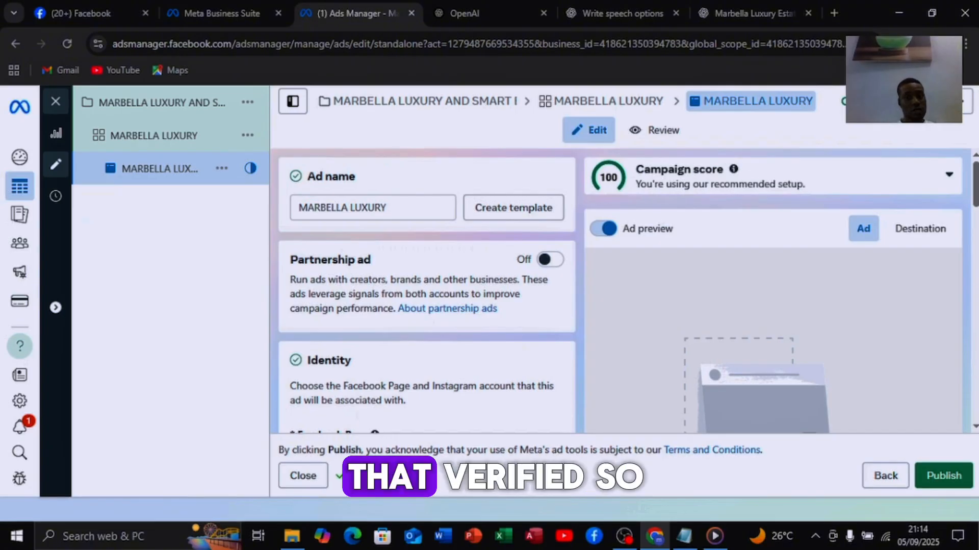
{"action": "scroll", "coordinate": [427, 290], "scroll_direction": "down", "scroll_amount": 3}
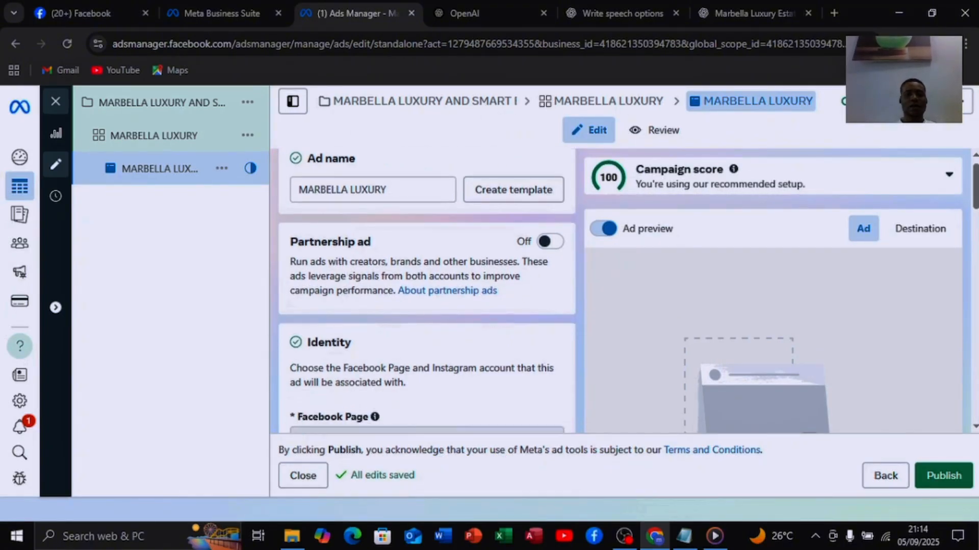
{"action": "scroll", "coordinate": [427, 291], "scroll_direction": "down", "scroll_amount": 2}
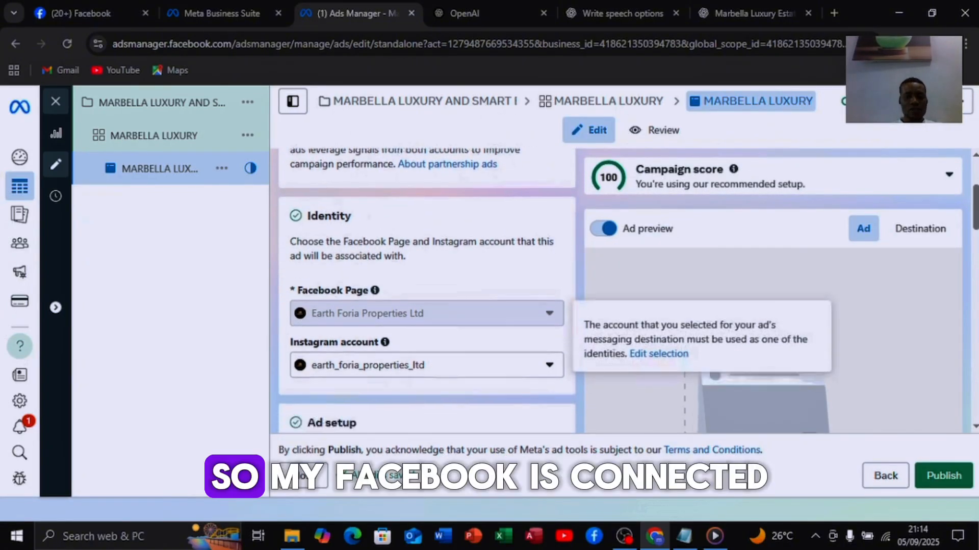
{"action": "scroll", "coordinate": [427, 291], "scroll_direction": "down", "scroll_amount": 3}
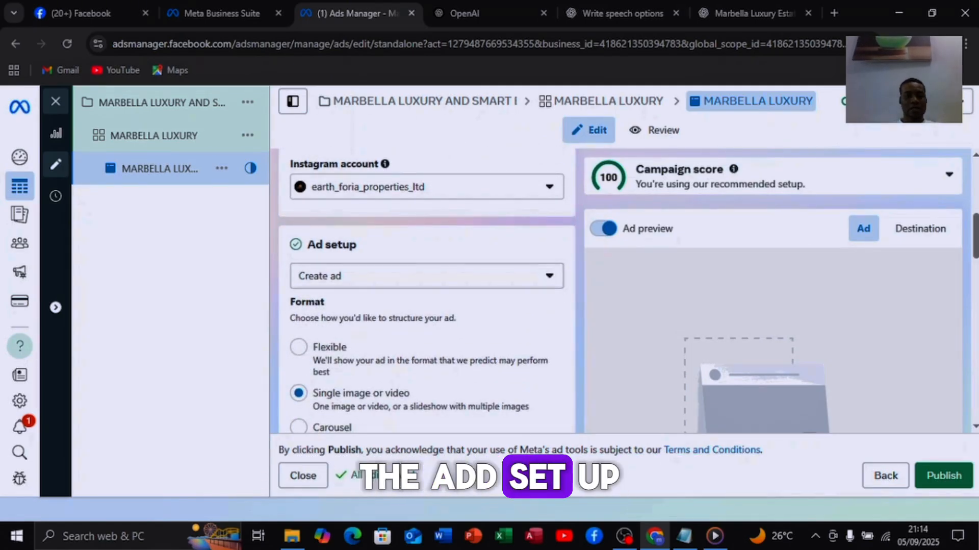
Set the ad to use an existing post and select the 6 June 2025 Facebook post "Trying to build in Lagos without proper permits?"
{"action": "left_click", "coordinate": [427, 276]}
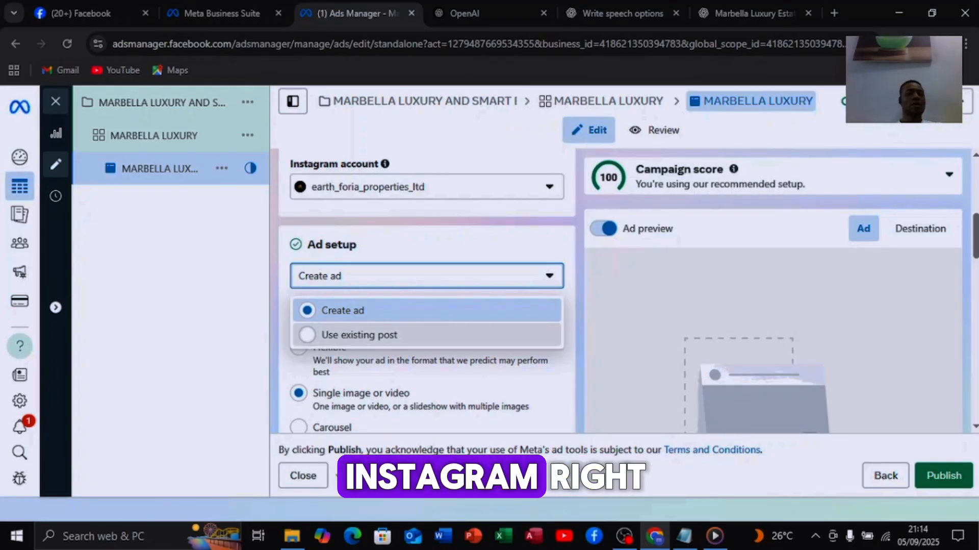
{"action": "left_click", "coordinate": [359, 334]}
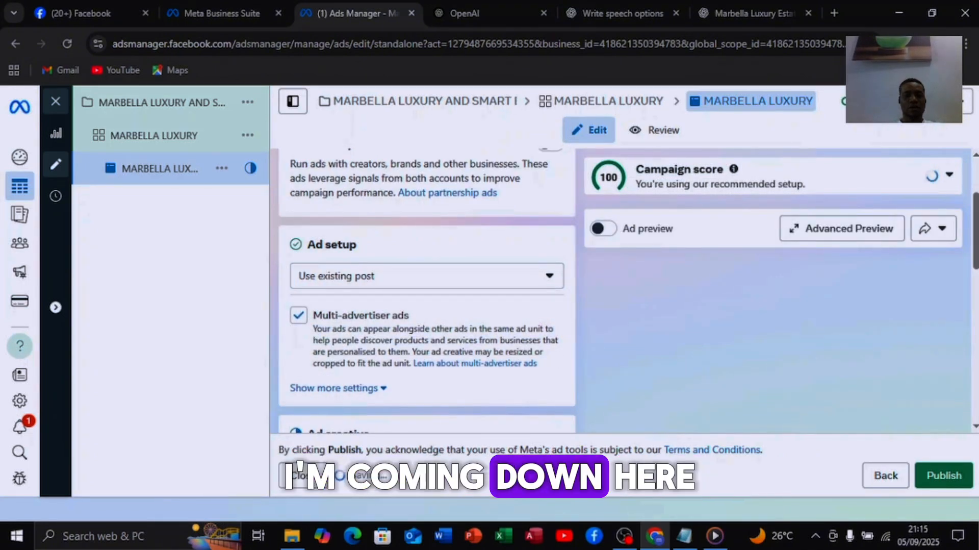
{"action": "scroll", "coordinate": [428, 290], "scroll_direction": "down", "scroll_amount": 3}
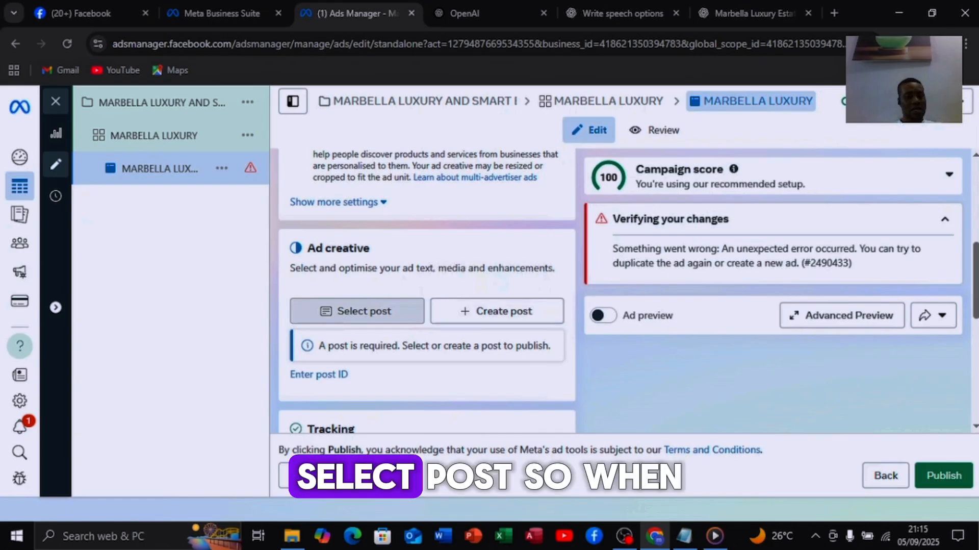
{"action": "left_click", "coordinate": [357, 311]}
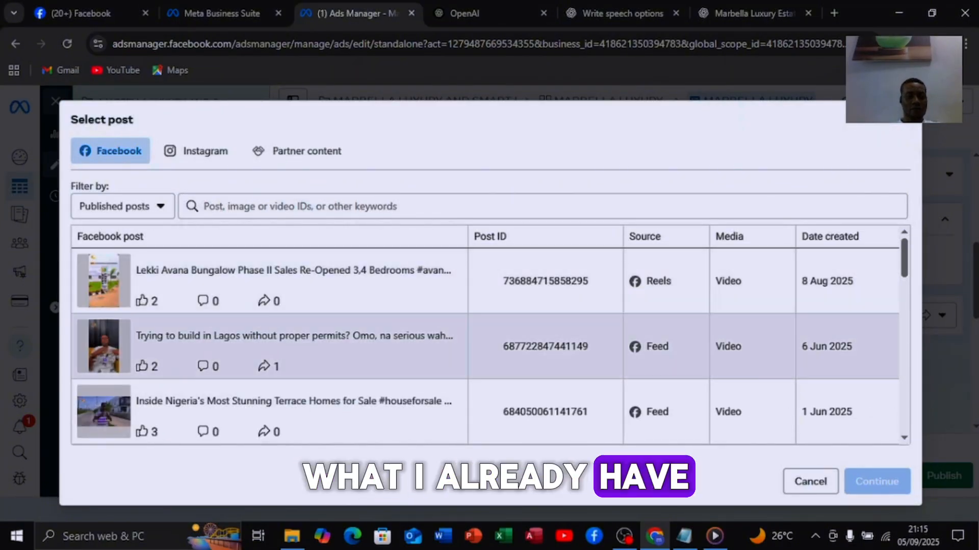
{"action": "scroll", "coordinate": [485, 346], "scroll_direction": "down", "scroll_amount": 3}
{"action": "scroll", "coordinate": [484, 346], "scroll_direction": "up", "scroll_amount": 3}
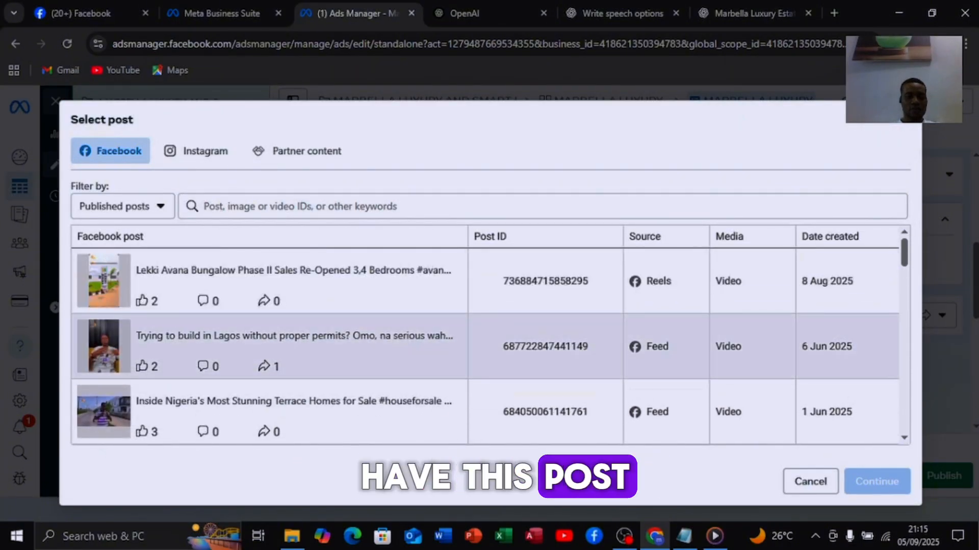
{"action": "left_click", "coordinate": [294, 336]}
{"action": "left_click", "coordinate": [294, 336]}
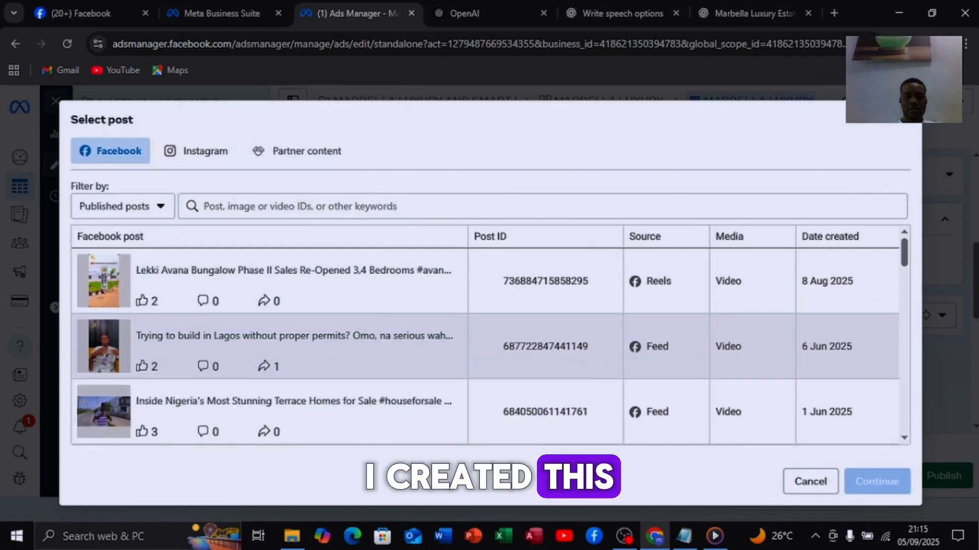
{"action": "left_click", "coordinate": [294, 337]}
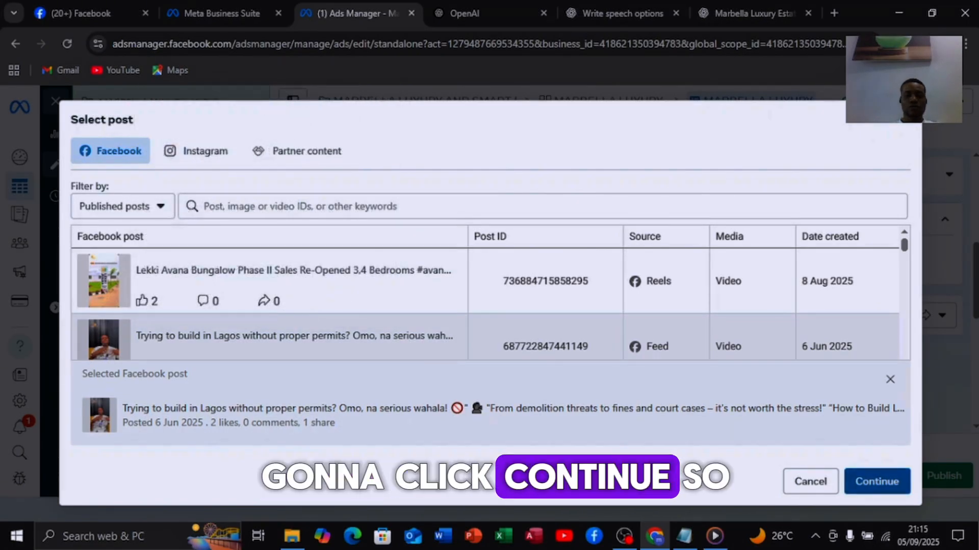
{"action": "left_click", "coordinate": [877, 481]}
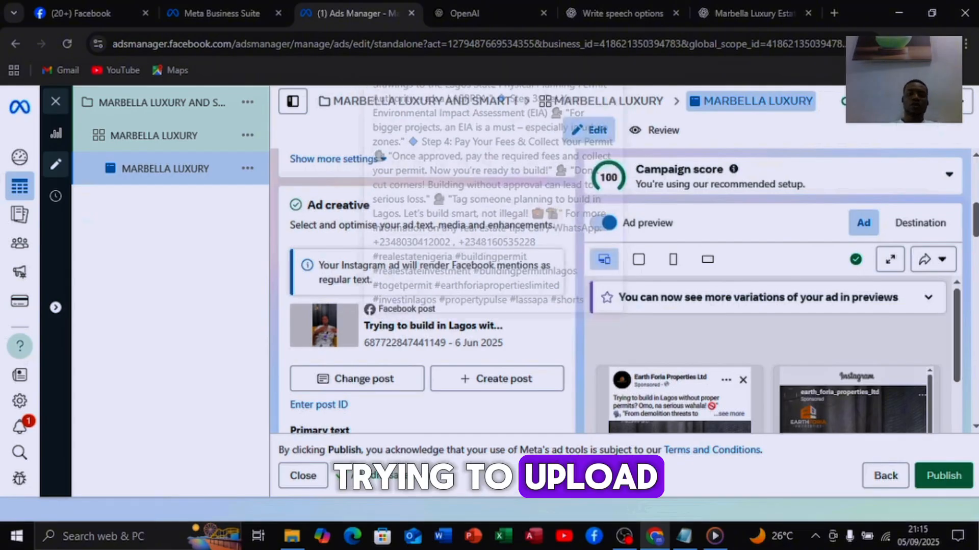
Read through the ad's primary text brought in from the selected Facebook post
{"action": "scroll", "coordinate": [427, 291], "scroll_direction": "down", "scroll_amount": 5}
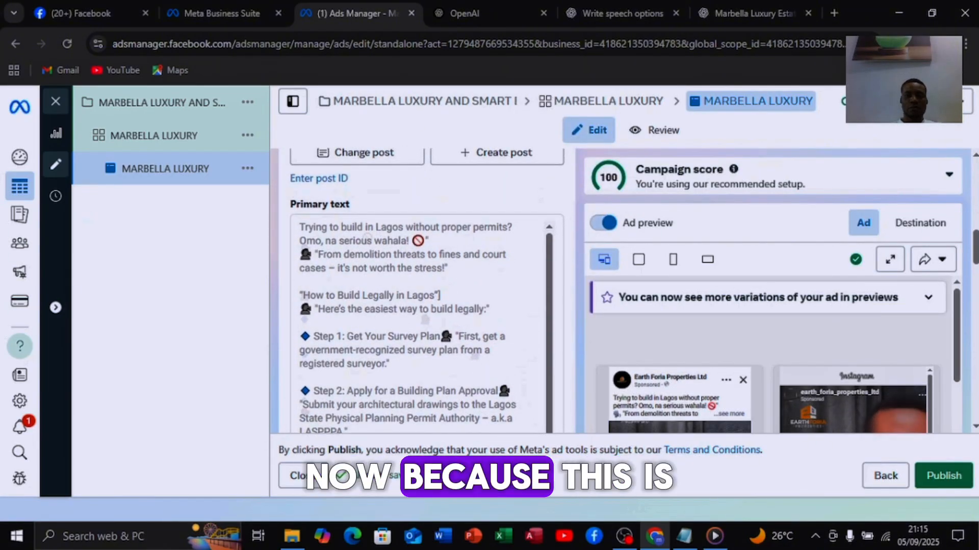
{"action": "scroll", "coordinate": [424, 326], "scroll_direction": "down", "scroll_amount": 1}
{"action": "scroll", "coordinate": [423, 327], "scroll_direction": "down", "scroll_amount": 1}
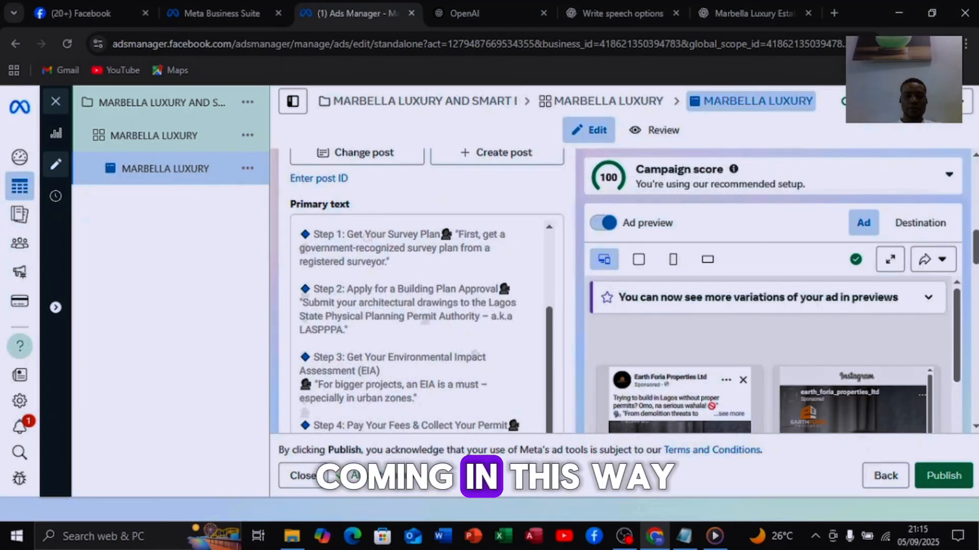
{"action": "scroll", "coordinate": [424, 327], "scroll_direction": "down", "scroll_amount": 1}
{"action": "scroll", "coordinate": [423, 291], "scroll_direction": "down", "scroll_amount": 3}
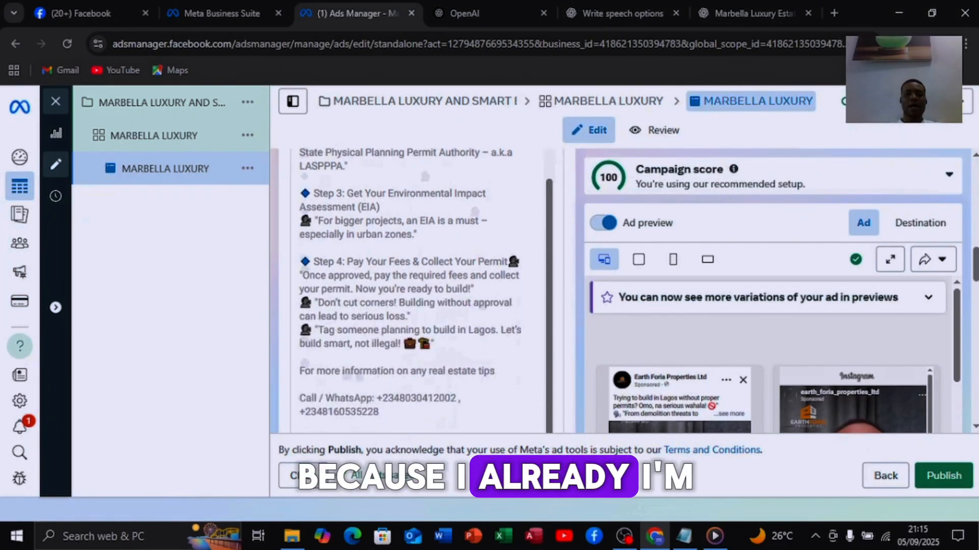
Examine the ad previews for the Facebook and Instagram placements, along with the message template and tracking settings
{"action": "scroll", "coordinate": [768, 355], "scroll_direction": "down", "scroll_amount": 5}
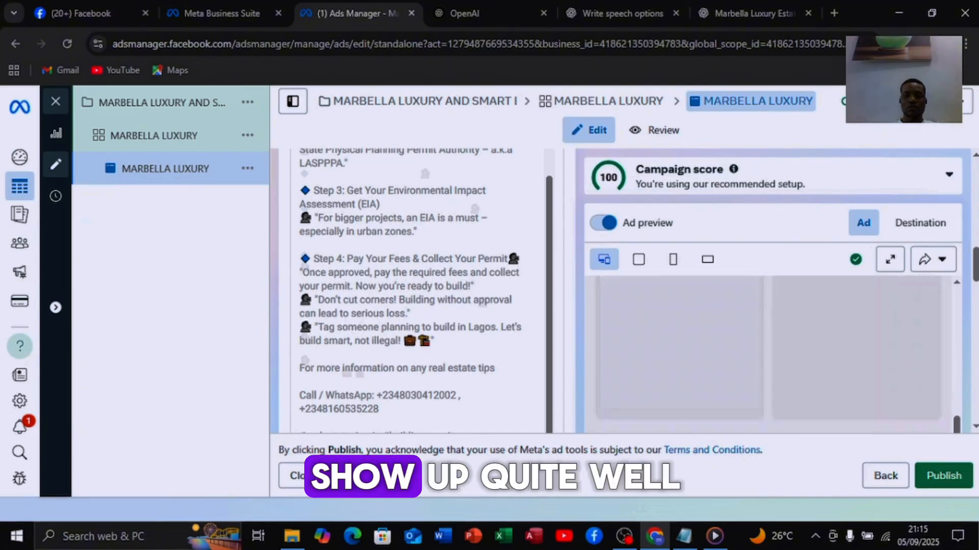
{"action": "scroll", "coordinate": [423, 291], "scroll_direction": "down", "scroll_amount": 10}
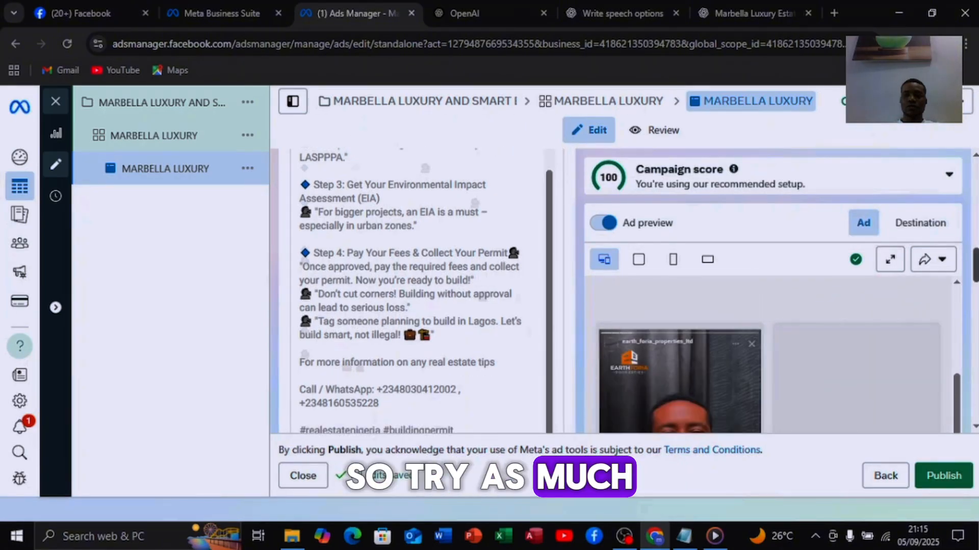
{"action": "scroll", "coordinate": [426, 291], "scroll_direction": "down", "scroll_amount": 2}
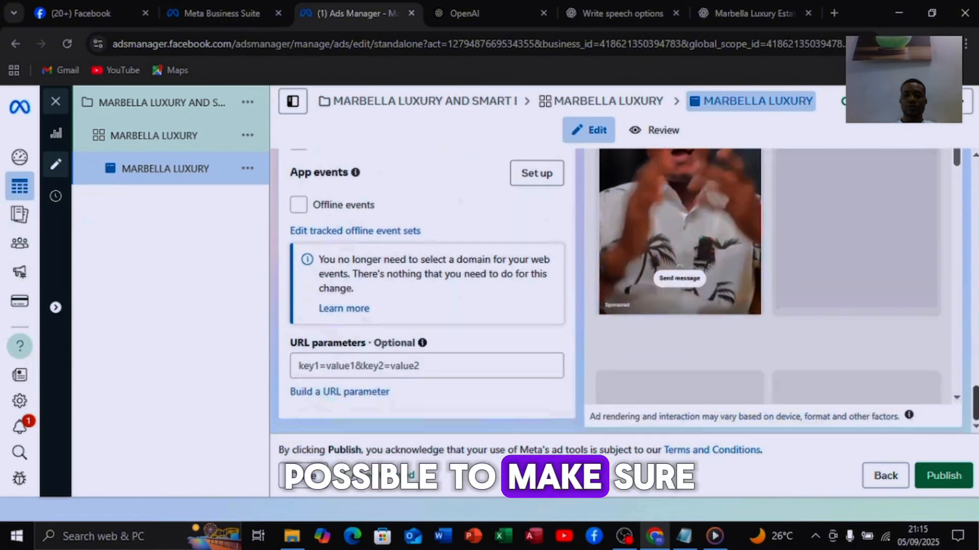
{"action": "scroll", "coordinate": [426, 290], "scroll_direction": "up", "scroll_amount": 5}
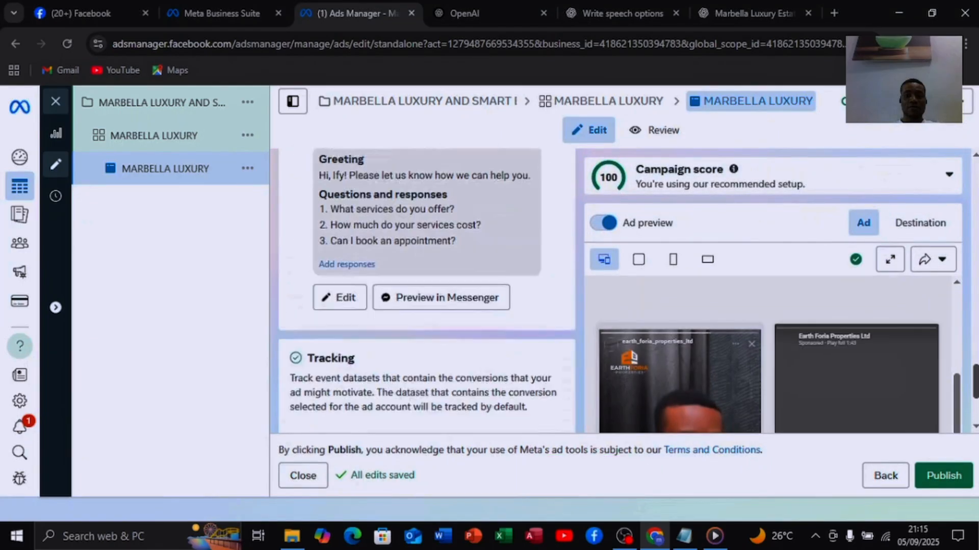
{"action": "scroll", "coordinate": [426, 291], "scroll_direction": "down", "scroll_amount": 5}
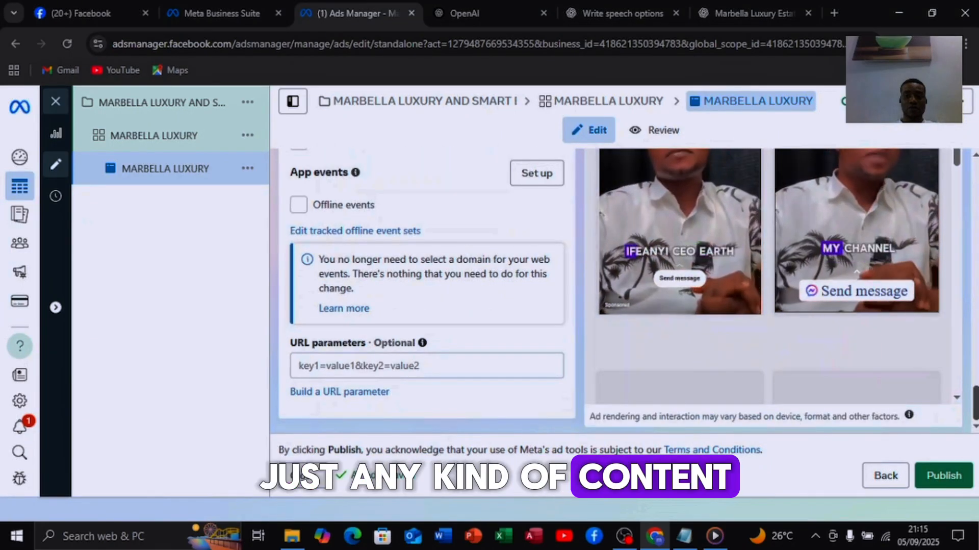
{"action": "scroll", "coordinate": [426, 291], "scroll_direction": "up", "scroll_amount": 3}
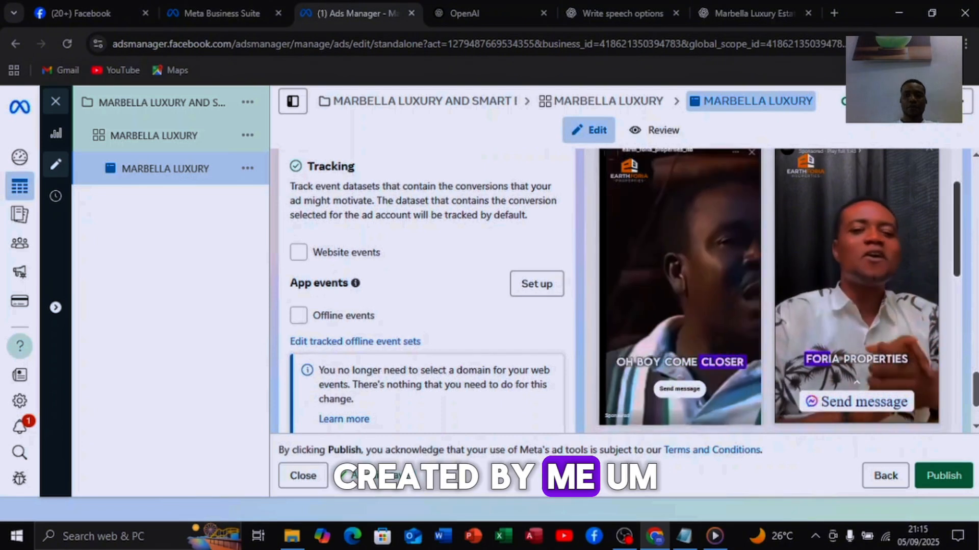
{"action": "scroll", "coordinate": [770, 286], "scroll_direction": "down", "scroll_amount": 2}
{"action": "scroll", "coordinate": [767, 291], "scroll_direction": "down", "scroll_amount": 2}
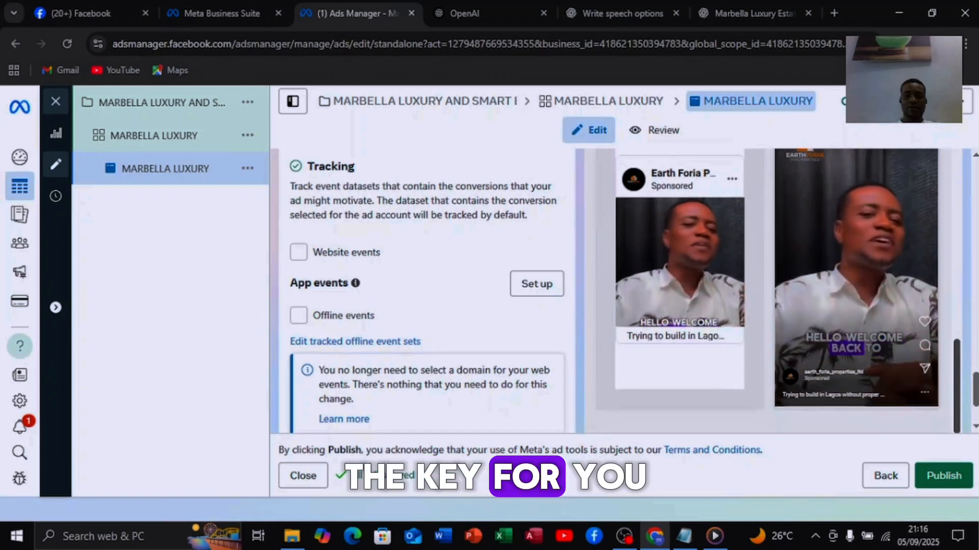
{"action": "scroll", "coordinate": [767, 291], "scroll_direction": "down", "scroll_amount": 3}
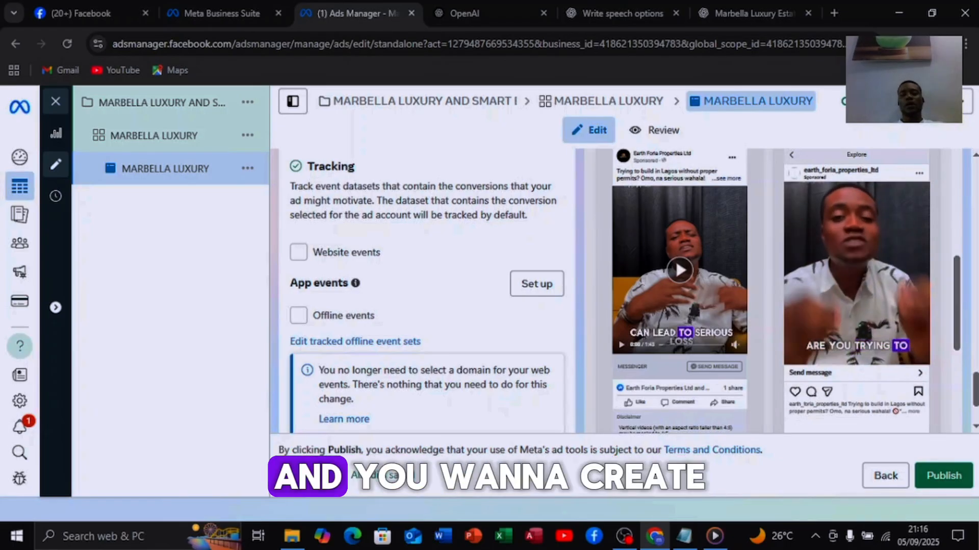
{"action": "scroll", "coordinate": [765, 291], "scroll_direction": "up", "scroll_amount": 2}
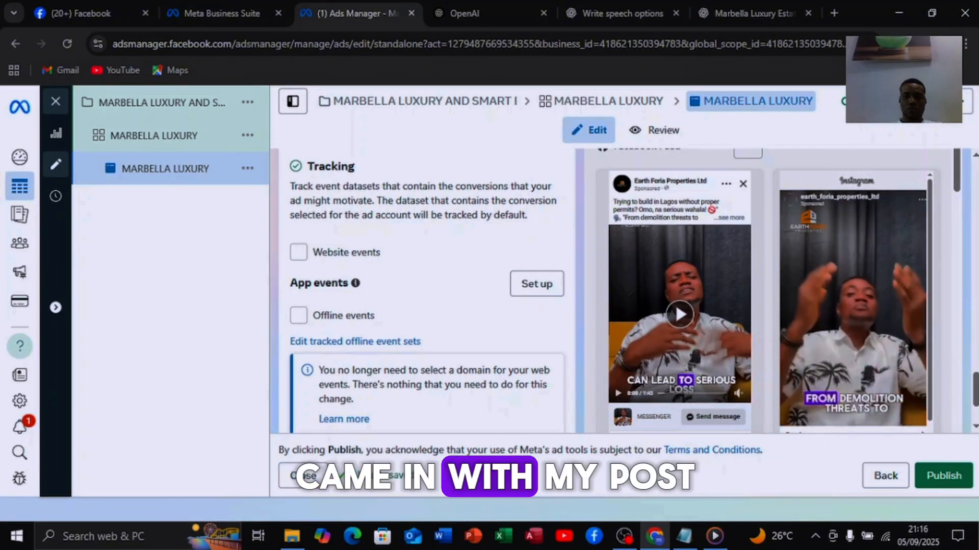
Review the ad from its message template and tracking back up through the call to action and primary text to the ad setup
{"action": "scroll", "coordinate": [627, 291], "scroll_direction": "up", "scroll_amount": 4}
{"action": "scroll", "coordinate": [429, 291], "scroll_direction": "up", "scroll_amount": 5}
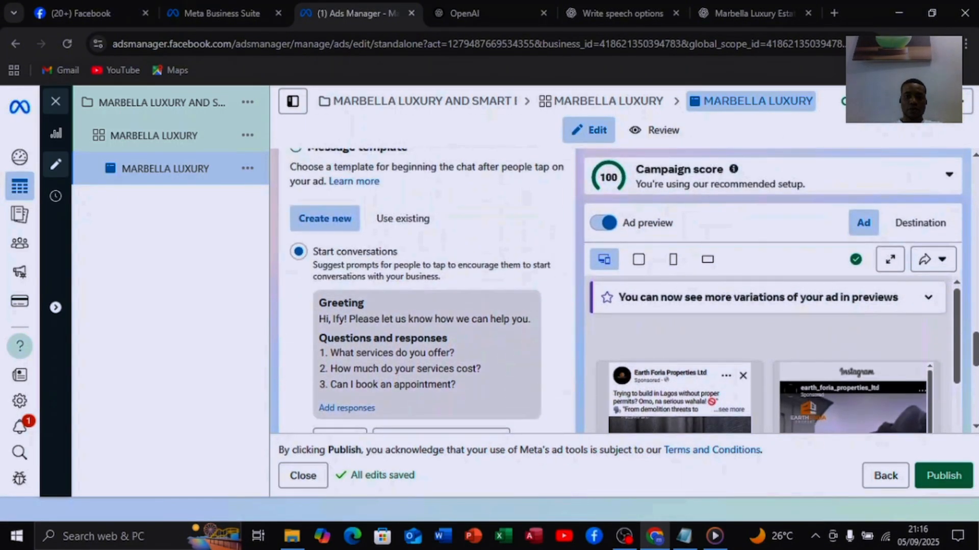
{"action": "scroll", "coordinate": [428, 291], "scroll_direction": "down", "scroll_amount": 10}
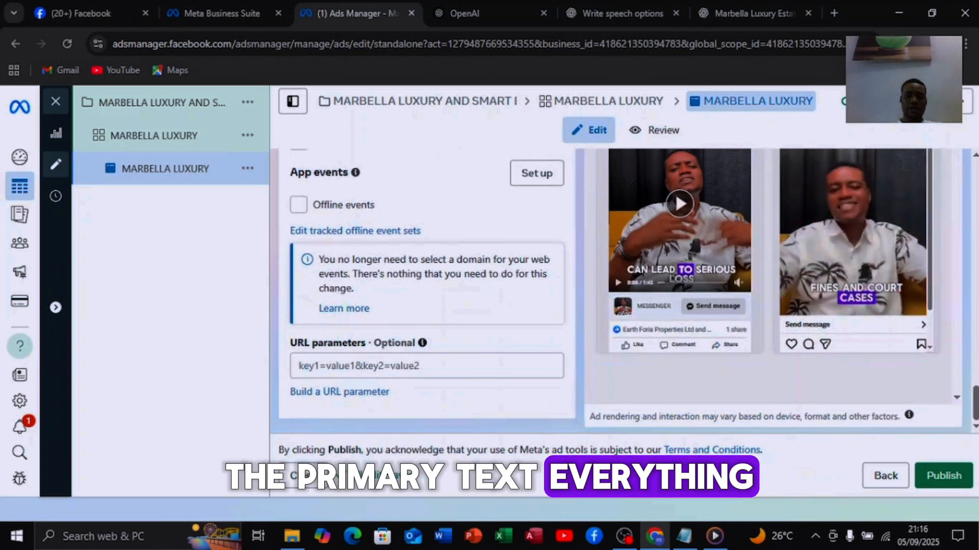
{"action": "scroll", "coordinate": [428, 290], "scroll_direction": "up", "scroll_amount": 12}
{"action": "scroll", "coordinate": [429, 291], "scroll_direction": "up", "scroll_amount": 5}
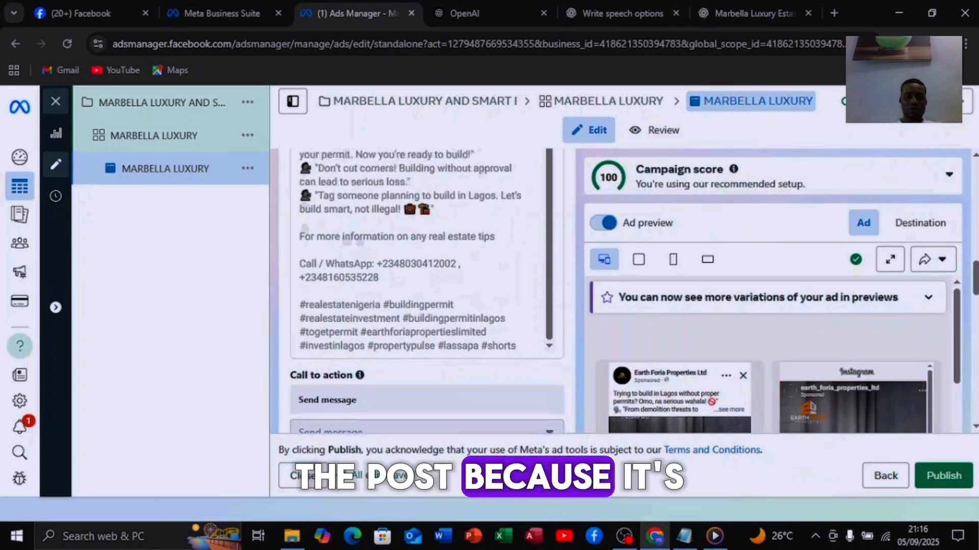
{"action": "scroll", "coordinate": [408, 291], "scroll_direction": "up", "scroll_amount": 3}
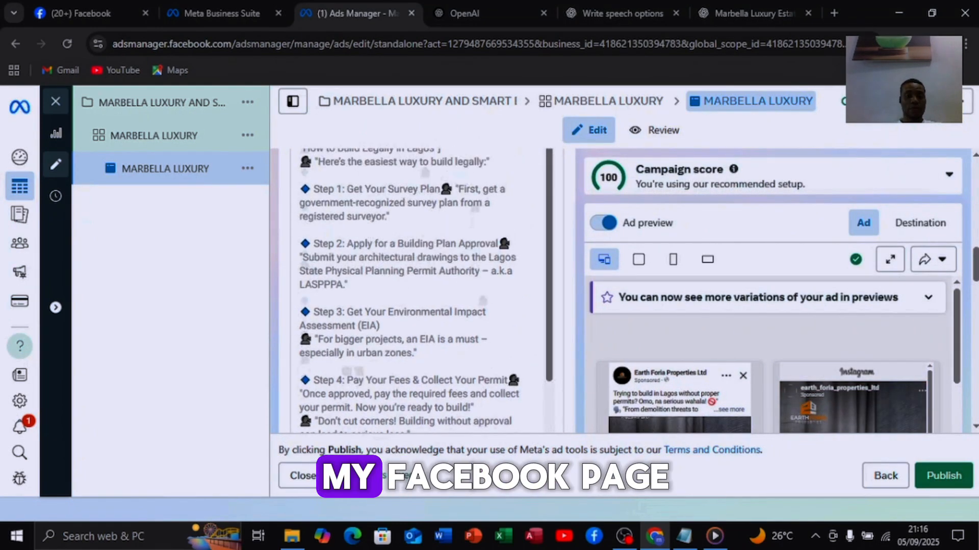
{"action": "scroll", "coordinate": [490, 286], "scroll_direction": "up", "scroll_amount": 5}
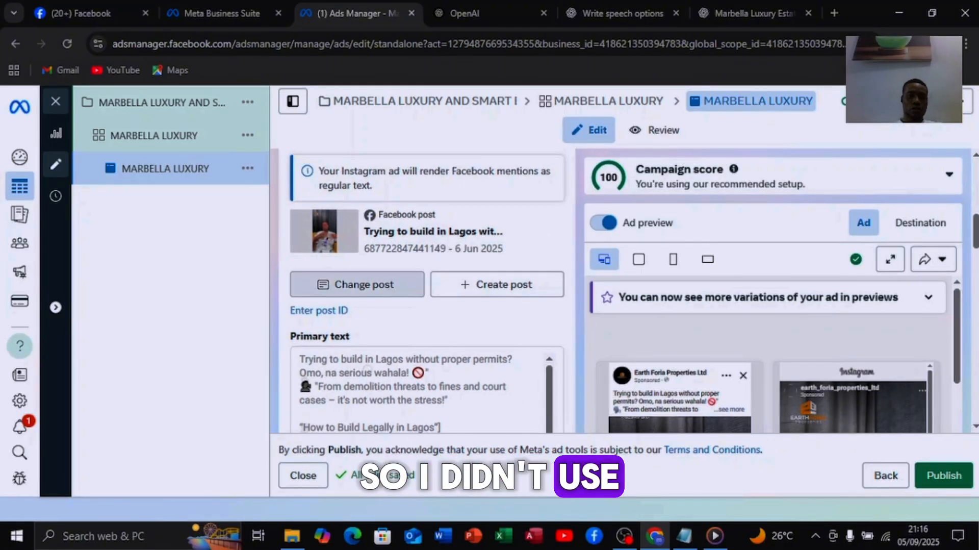
{"action": "scroll", "coordinate": [428, 291], "scroll_direction": "up", "scroll_amount": 8}
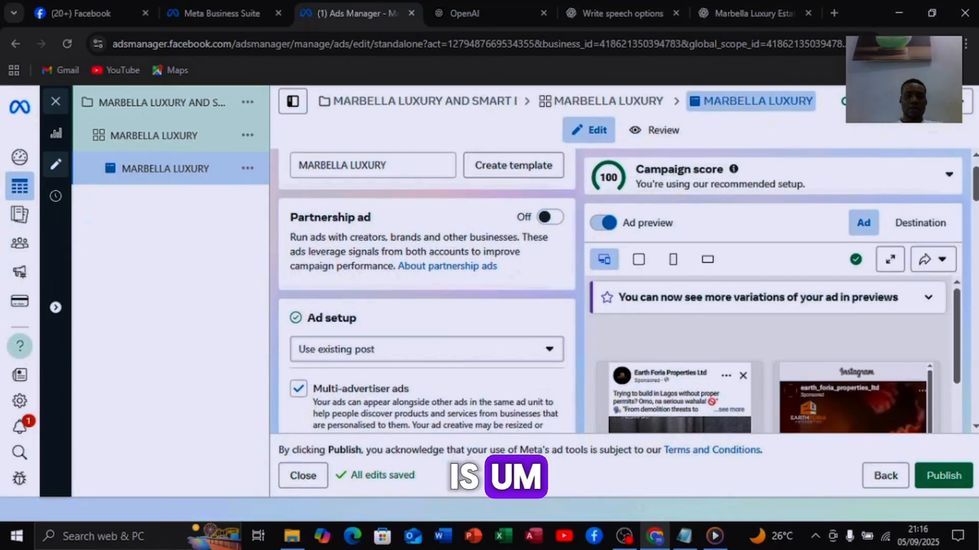
{"action": "scroll", "coordinate": [428, 291], "scroll_direction": "down", "scroll_amount": 6}
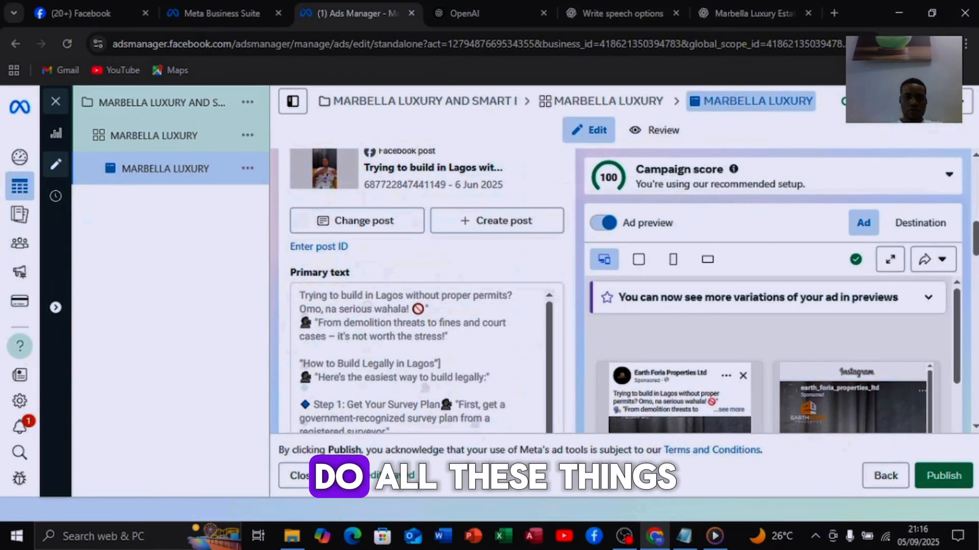
Consult the Marbella Luxury ad copy conversation in ChatGPT and return to Ads Manager
{"action": "scroll", "coordinate": [428, 291], "scroll_direction": "down", "scroll_amount": 5}
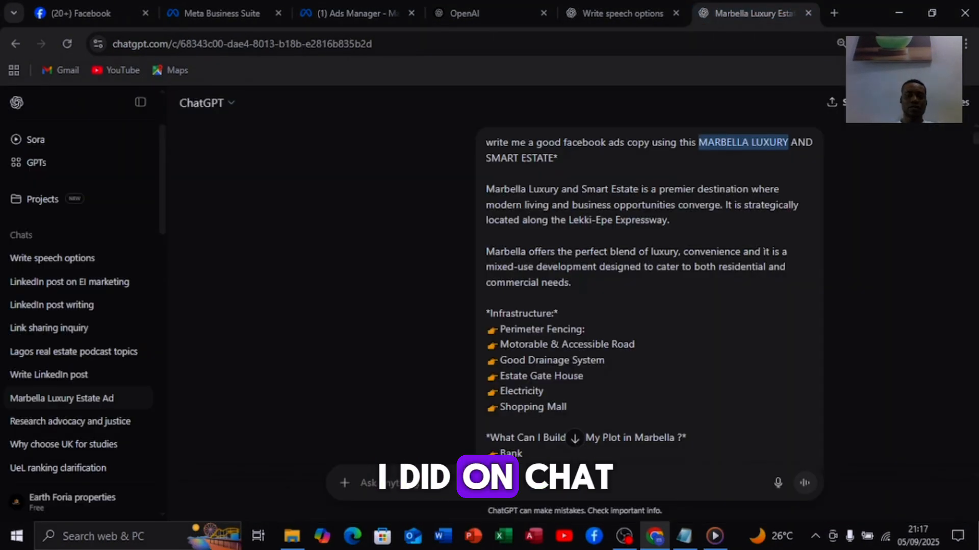
{"action": "scroll", "coordinate": [650, 306], "scroll_direction": "down", "scroll_amount": 5}
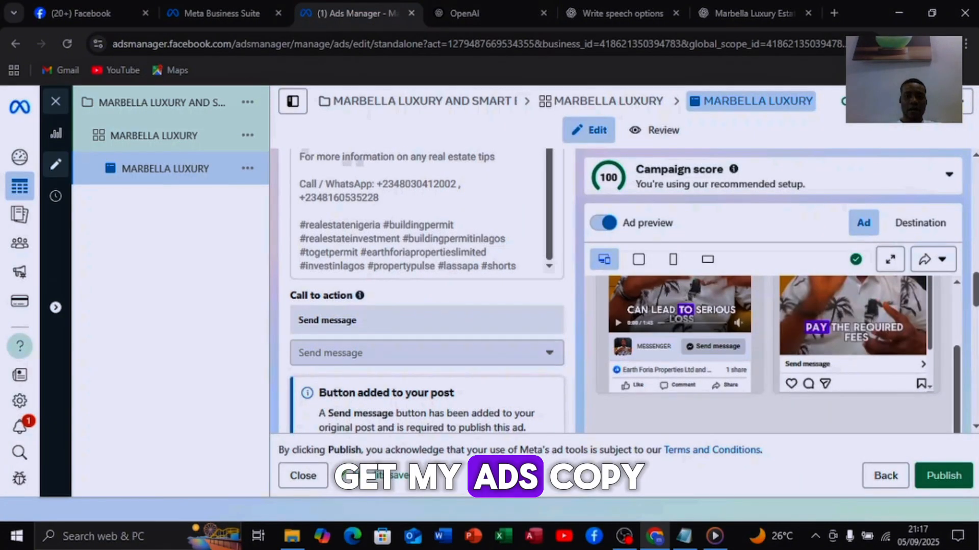
{"action": "left_click", "coordinate": [357, 14]}
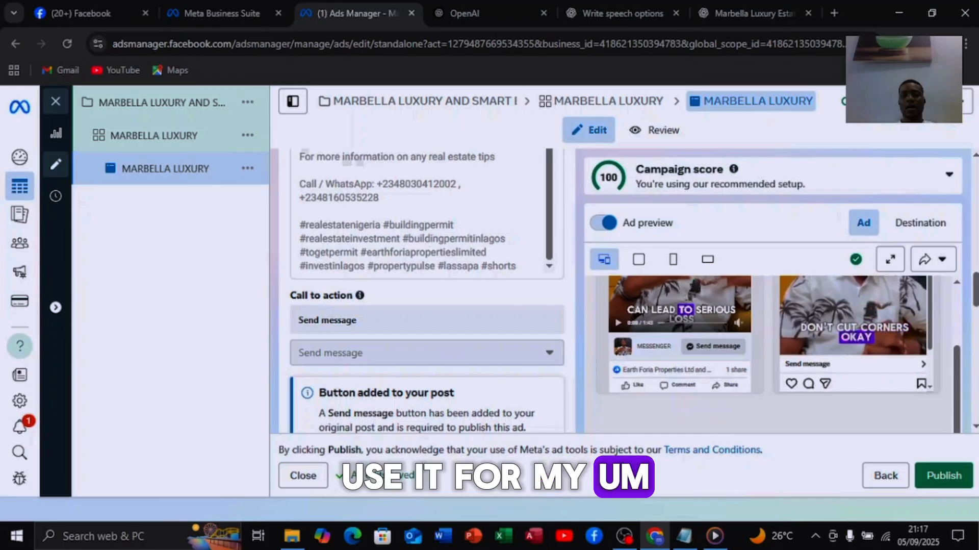
Recheck the ad creative section, including the primary text and the selected Facebook post
{"action": "scroll", "coordinate": [419, 219], "scroll_direction": "up", "scroll_amount": 1}
{"action": "scroll", "coordinate": [769, 352], "scroll_direction": "up", "scroll_amount": 4}
{"action": "scroll", "coordinate": [769, 352], "scroll_direction": "up", "scroll_amount": 1}
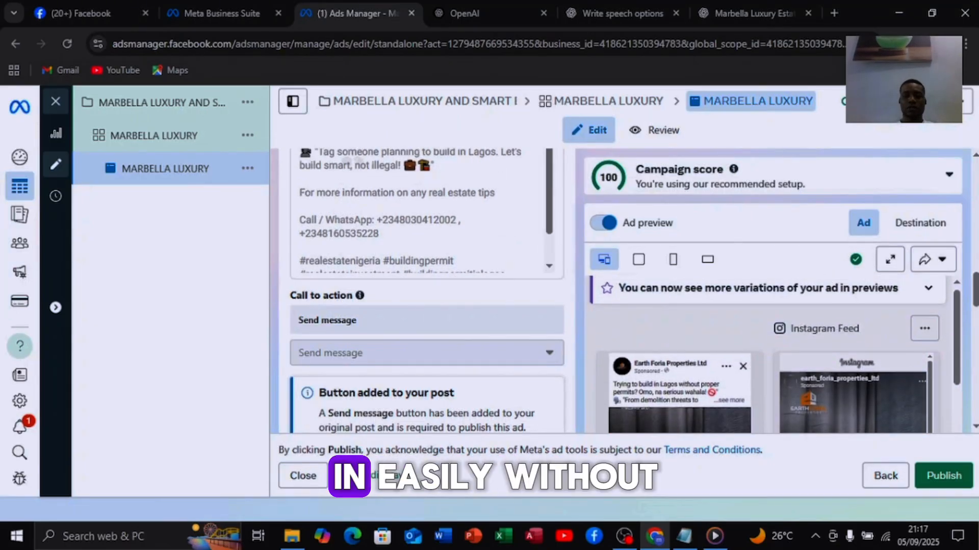
{"action": "scroll", "coordinate": [420, 214], "scroll_direction": "up", "scroll_amount": 2}
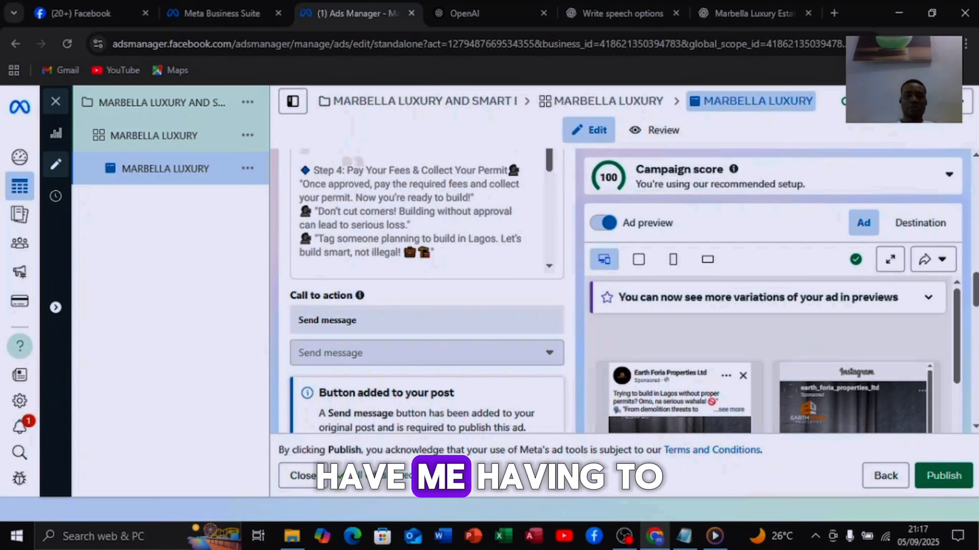
{"action": "scroll", "coordinate": [419, 220], "scroll_direction": "up", "scroll_amount": 6}
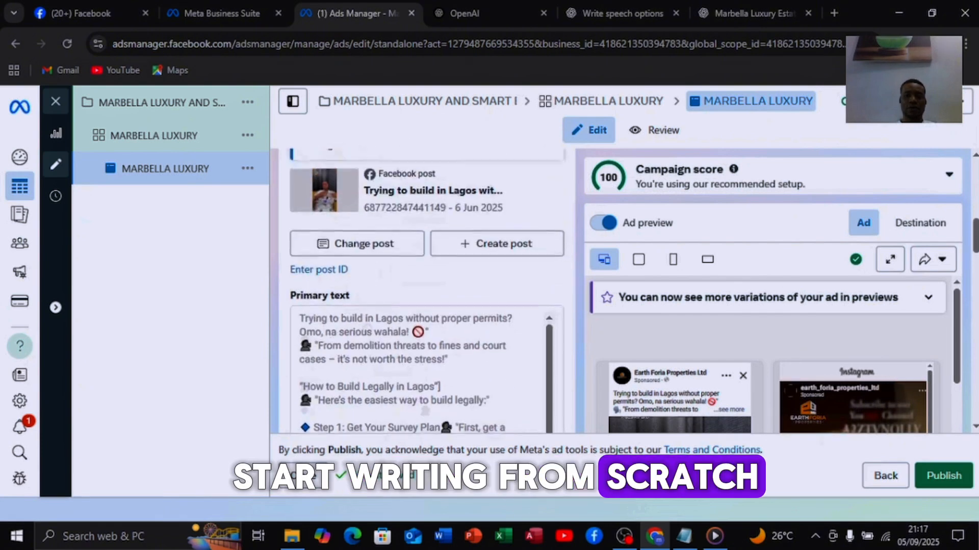
{"action": "scroll", "coordinate": [428, 306], "scroll_direction": "down", "scroll_amount": 2}
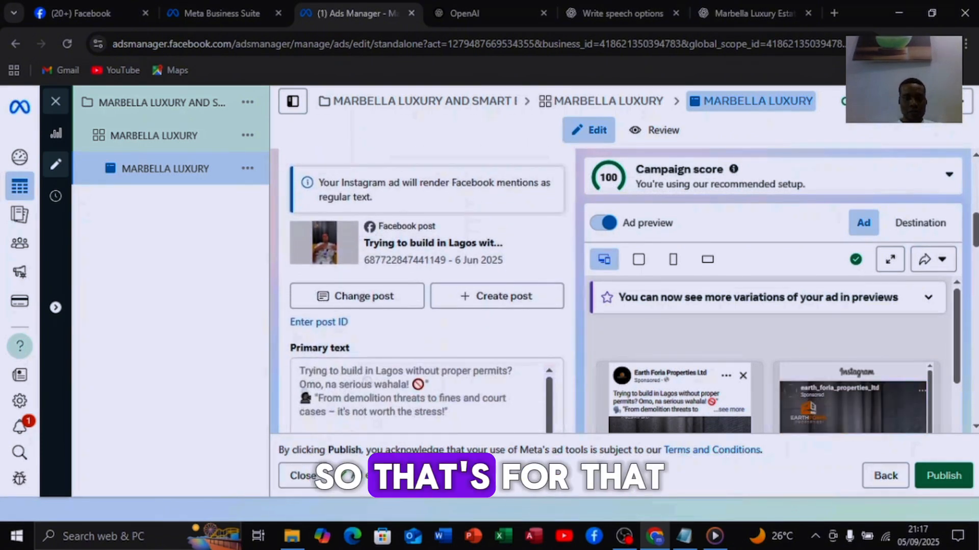
{"action": "scroll", "coordinate": [428, 291], "scroll_direction": "up", "scroll_amount": 4}
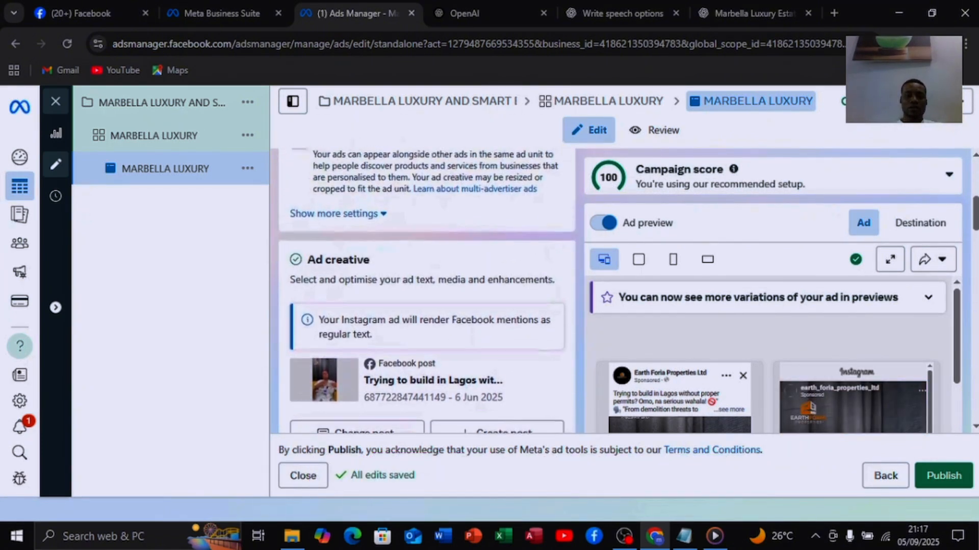
Change the ad setup from using an existing post to Create ad
{"action": "scroll", "coordinate": [427, 290], "scroll_direction": "up", "scroll_amount": 2}
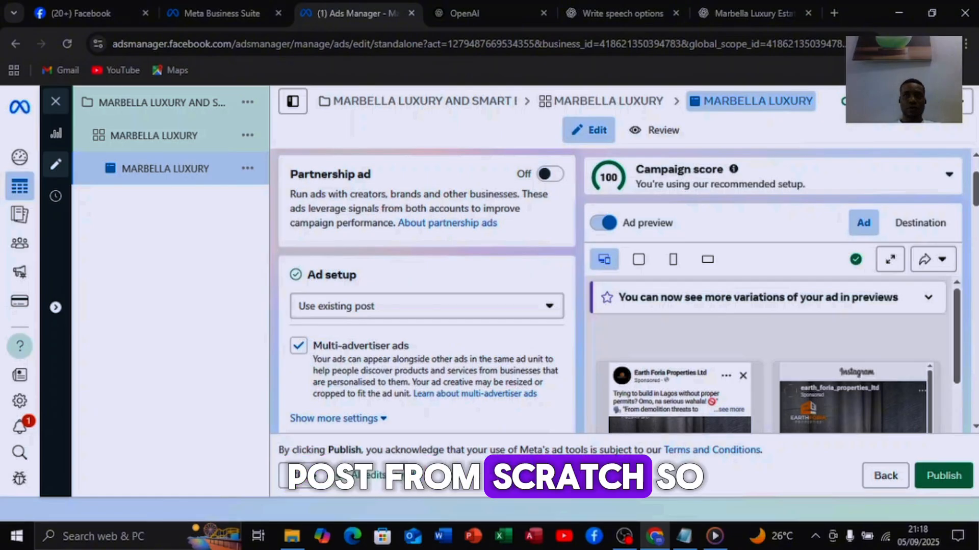
{"action": "left_click", "coordinate": [427, 306]}
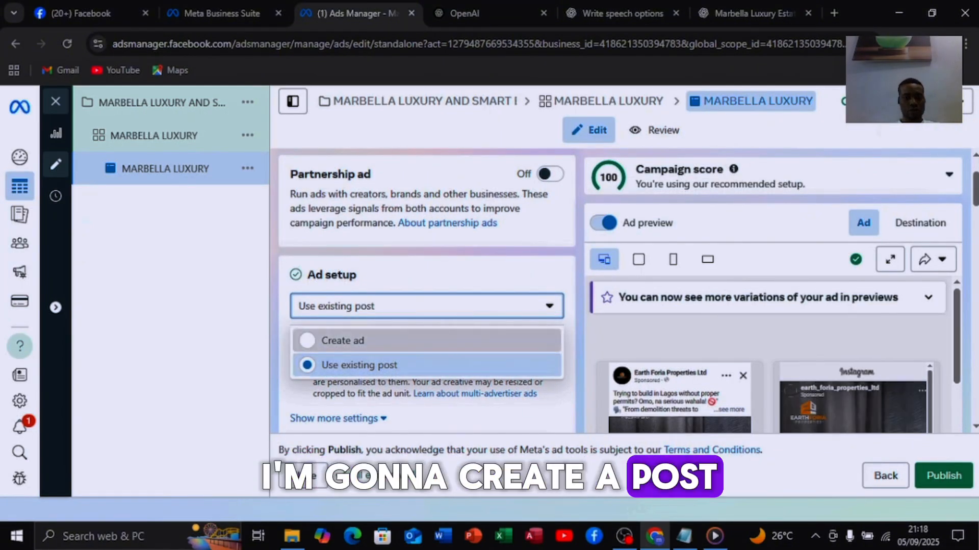
{"action": "left_click", "coordinate": [337, 340]}
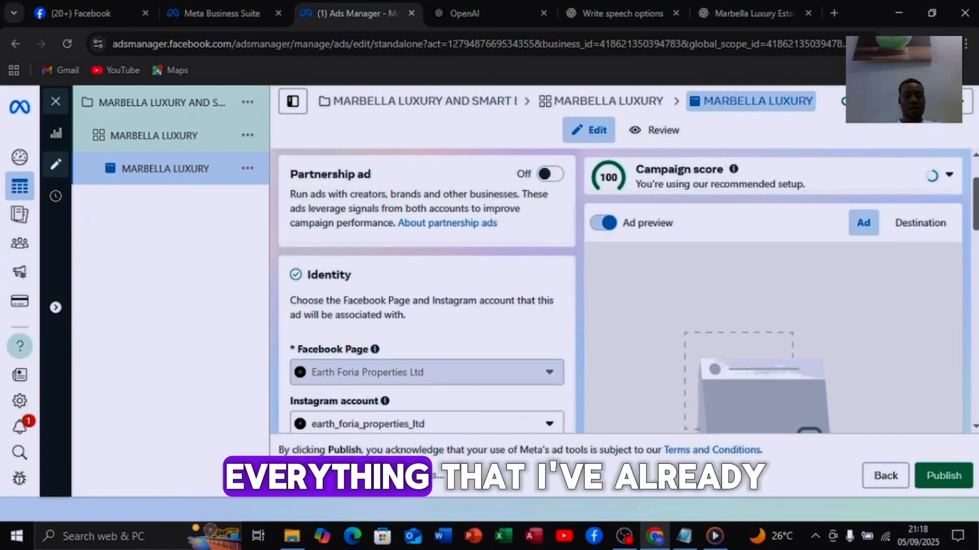
Start setting up the ad creative as a video ad, keeping the single image or video format
{"action": "scroll", "coordinate": [427, 291], "scroll_direction": "down", "scroll_amount": 5}
{"action": "scroll", "coordinate": [427, 291], "scroll_direction": "down", "scroll_amount": 1}
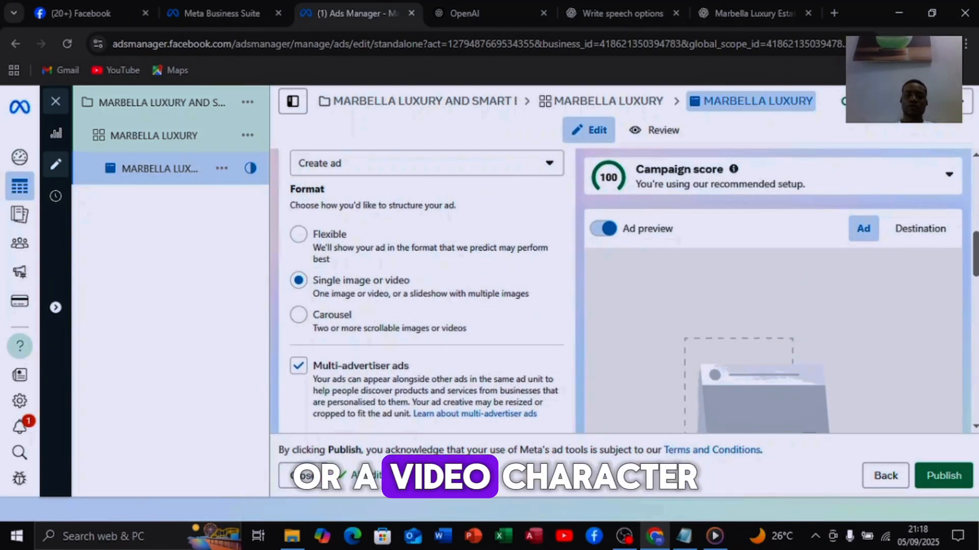
{"action": "scroll", "coordinate": [426, 291], "scroll_direction": "down", "scroll_amount": 5}
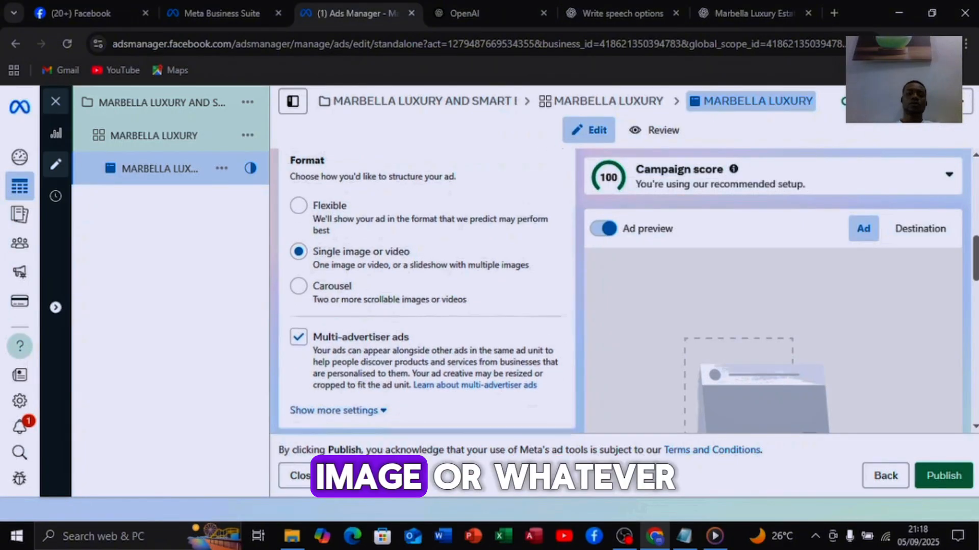
{"action": "left_click", "coordinate": [344, 291]}
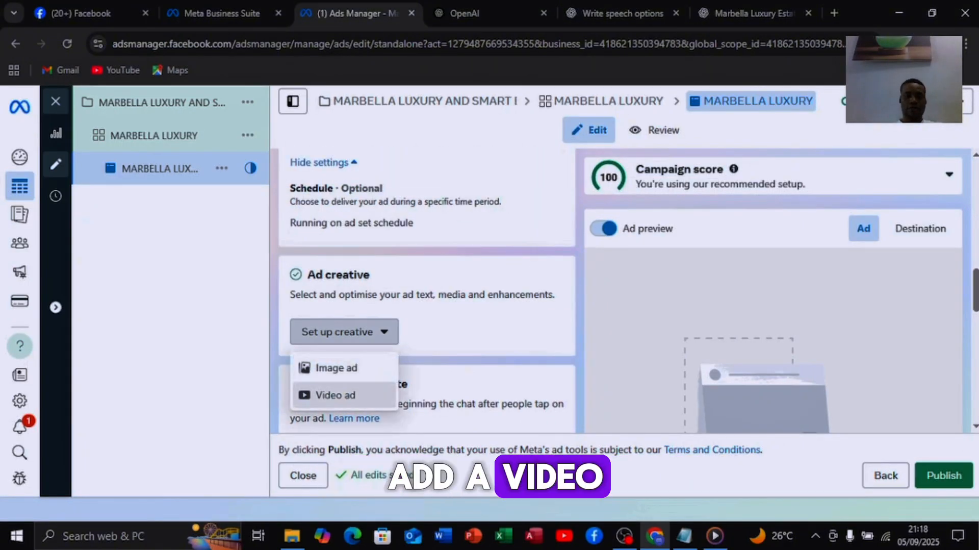
{"action": "left_click", "coordinate": [335, 395]}
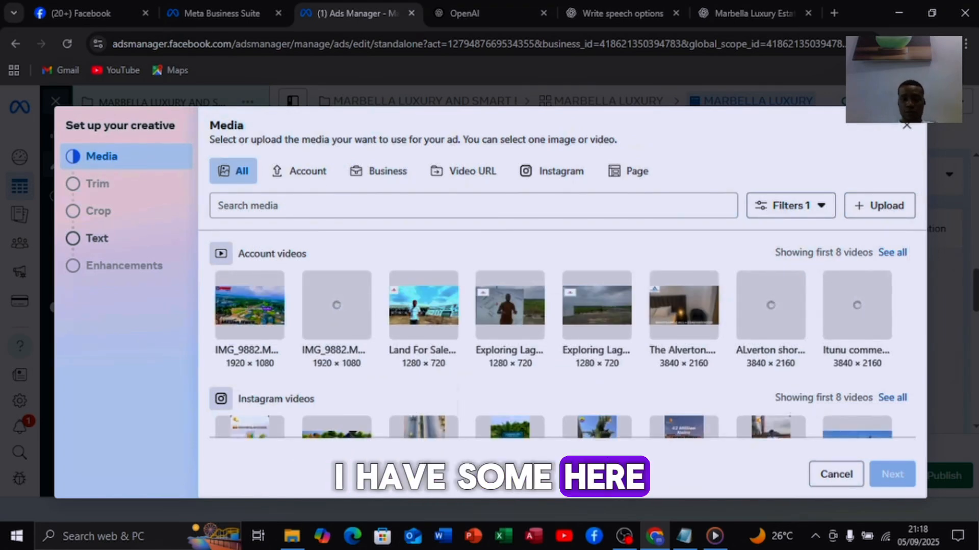
Choose the first video among the Instagram videos as the ad's media and continue to the text stage
{"action": "scroll", "coordinate": [559, 332], "scroll_direction": "down", "scroll_amount": 3}
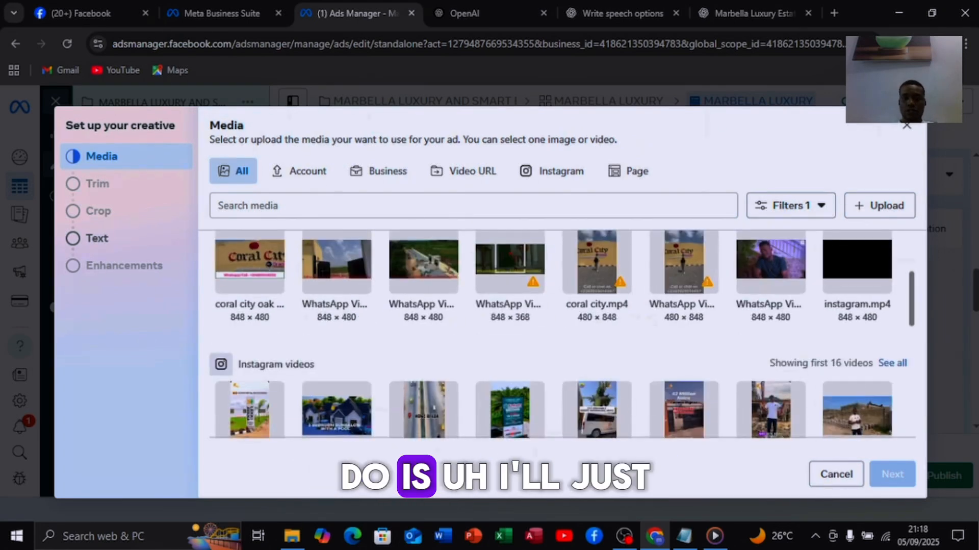
{"action": "scroll", "coordinate": [562, 334], "scroll_direction": "up", "scroll_amount": 3}
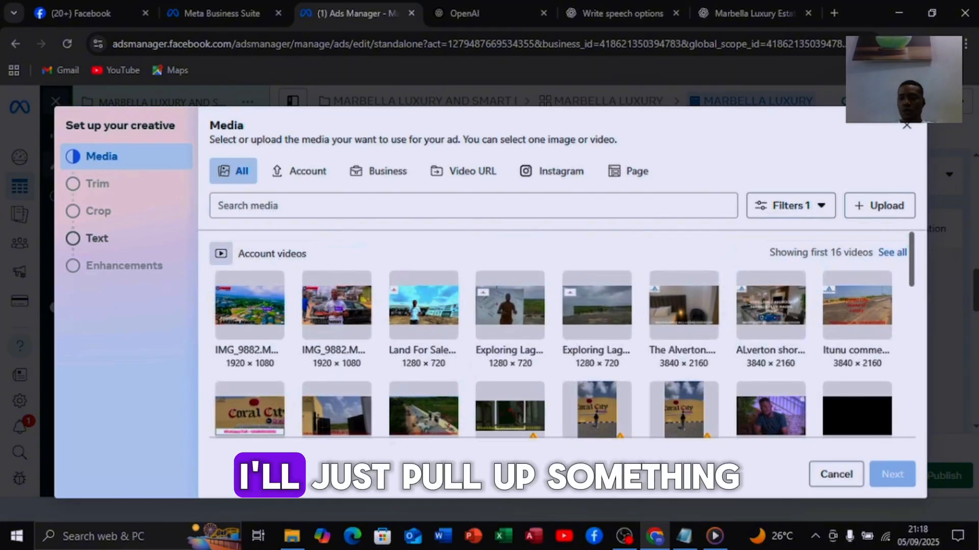
{"action": "scroll", "coordinate": [510, 311], "scroll_direction": "down", "scroll_amount": 3}
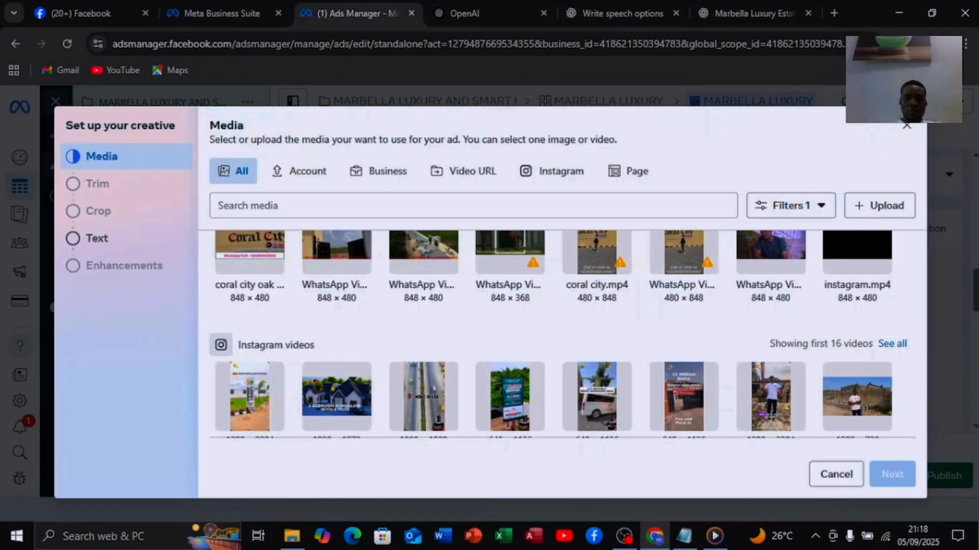
{"action": "left_click", "coordinate": [250, 396]}
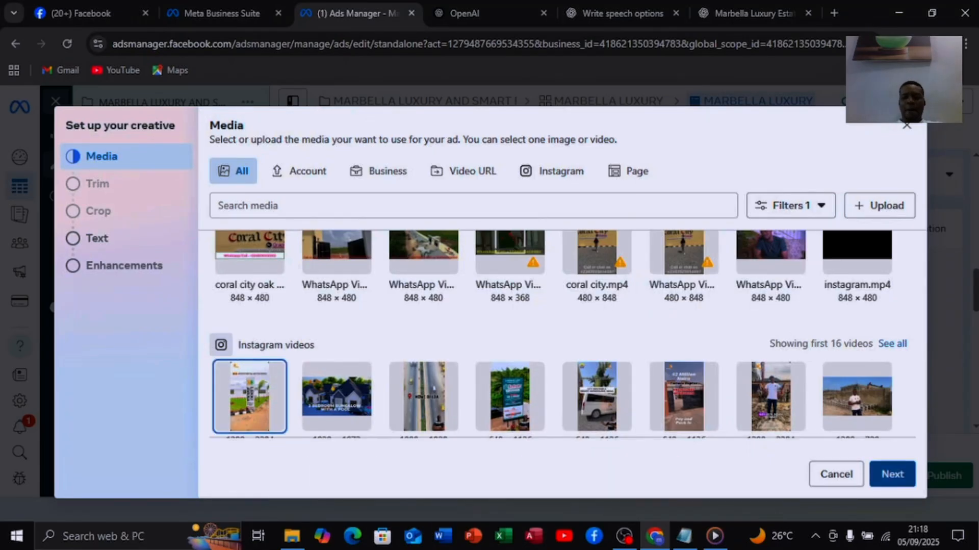
{"action": "left_click", "coordinate": [893, 473]}
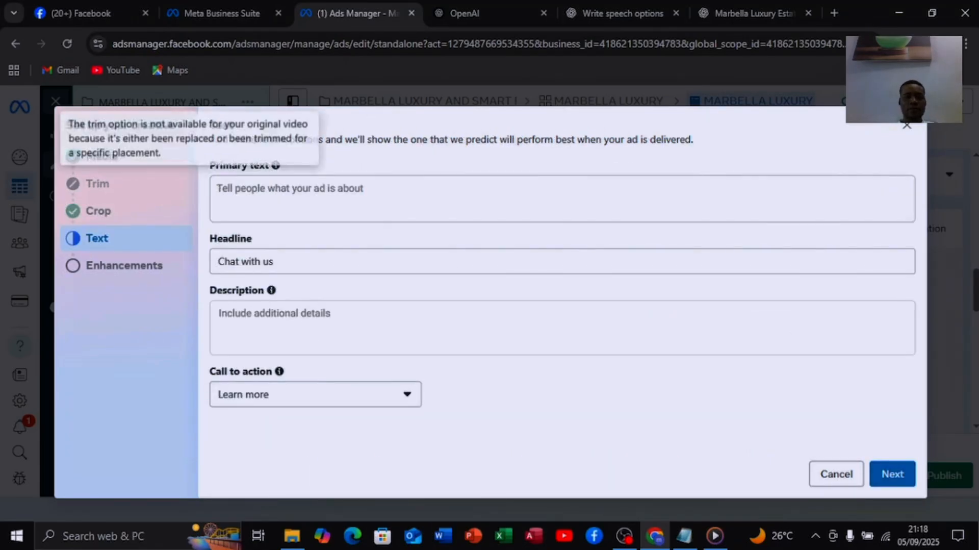
Ready the empty primary text field and look through the Marbella Luxury Estate Ad conversation in ChatGPT for the high-converting primary text
{"action": "left_click", "coordinate": [290, 190]}
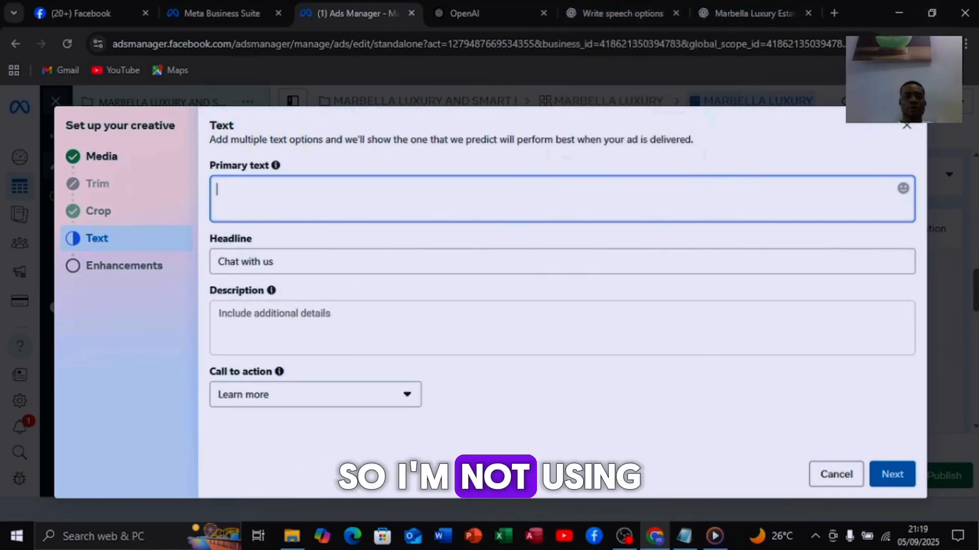
{"action": "left_click", "coordinate": [750, 13]}
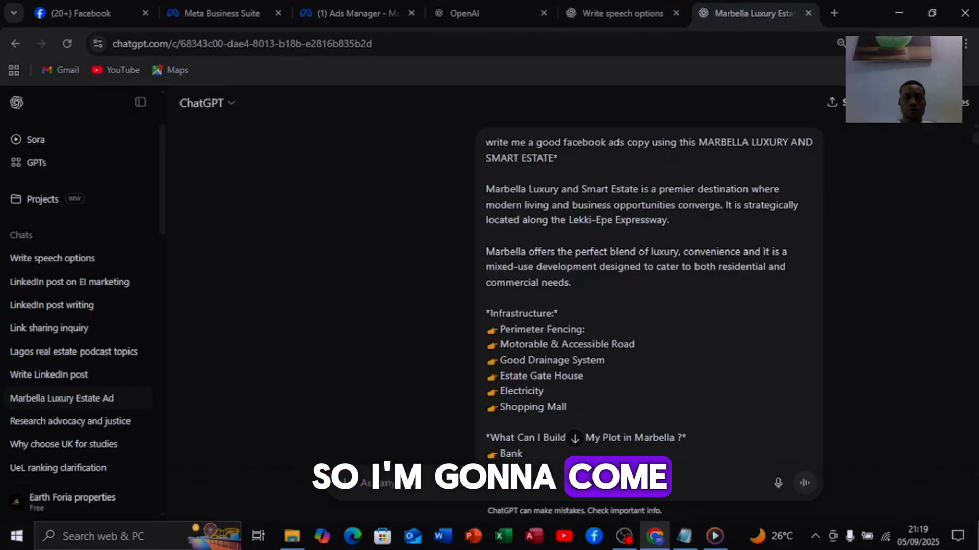
{"action": "left_click", "coordinate": [358, 13]}
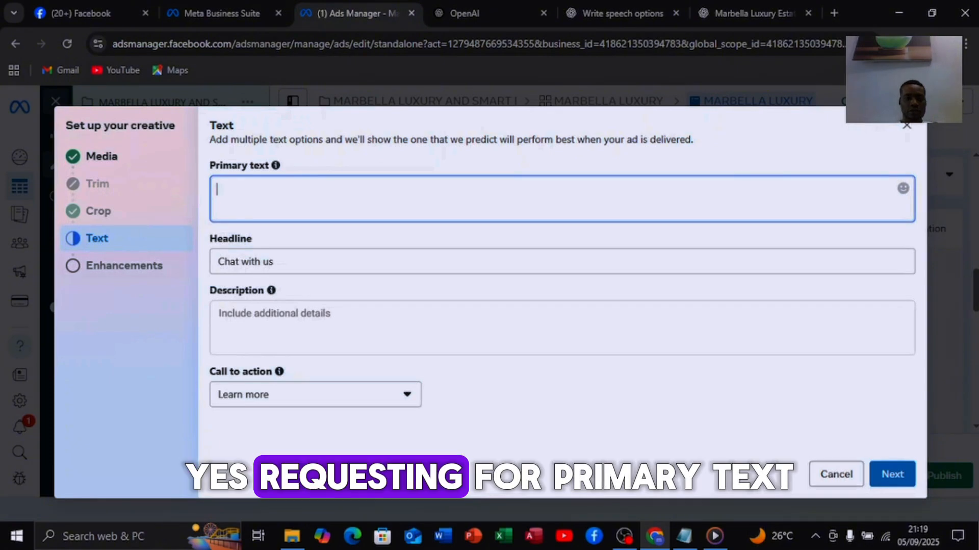
{"action": "left_click", "coordinate": [750, 13]}
{"action": "scroll", "coordinate": [577, 435], "scroll_direction": "down", "scroll_amount": 10}
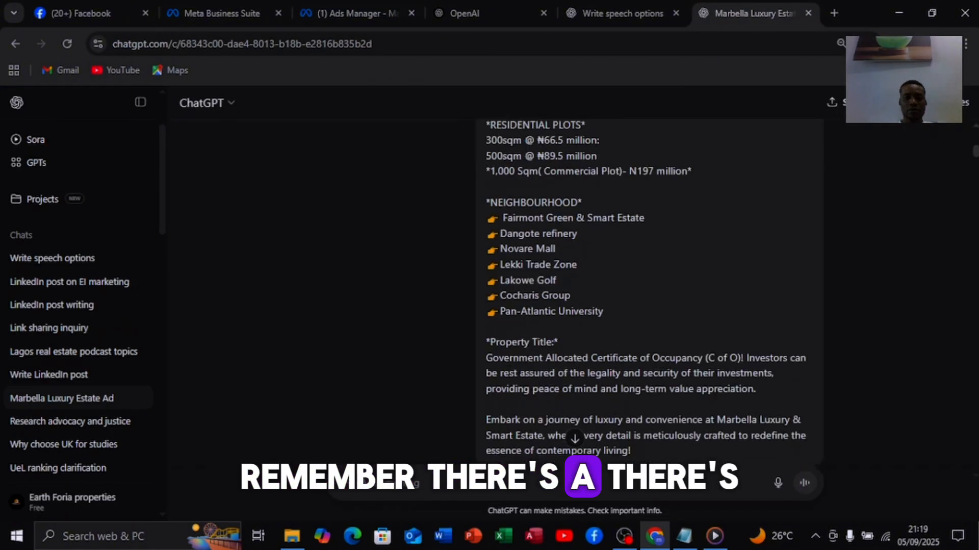
{"action": "scroll", "coordinate": [575, 306], "scroll_direction": "up", "scroll_amount": 2}
{"action": "scroll", "coordinate": [575, 306], "scroll_direction": "down", "scroll_amount": 15}
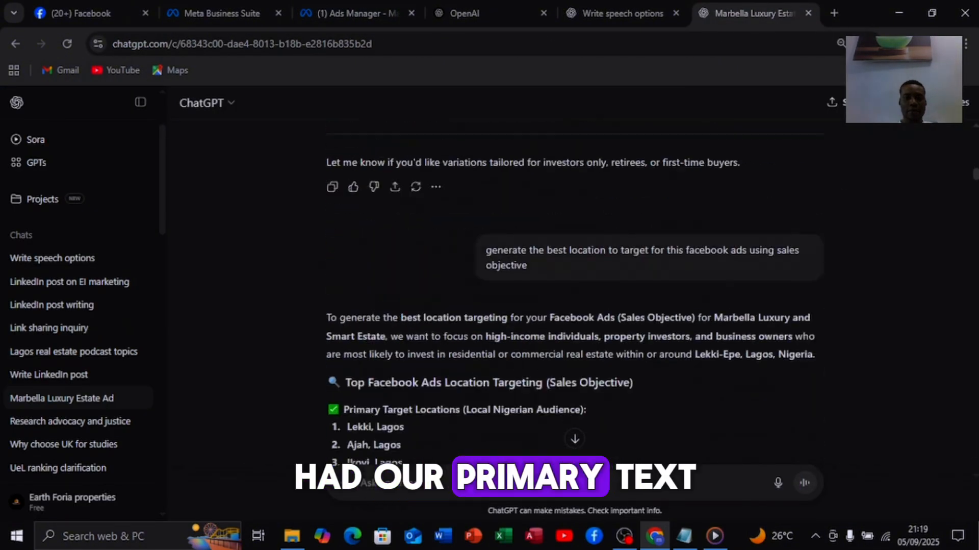
{"action": "scroll", "coordinate": [574, 306], "scroll_direction": "up", "scroll_amount": 10}
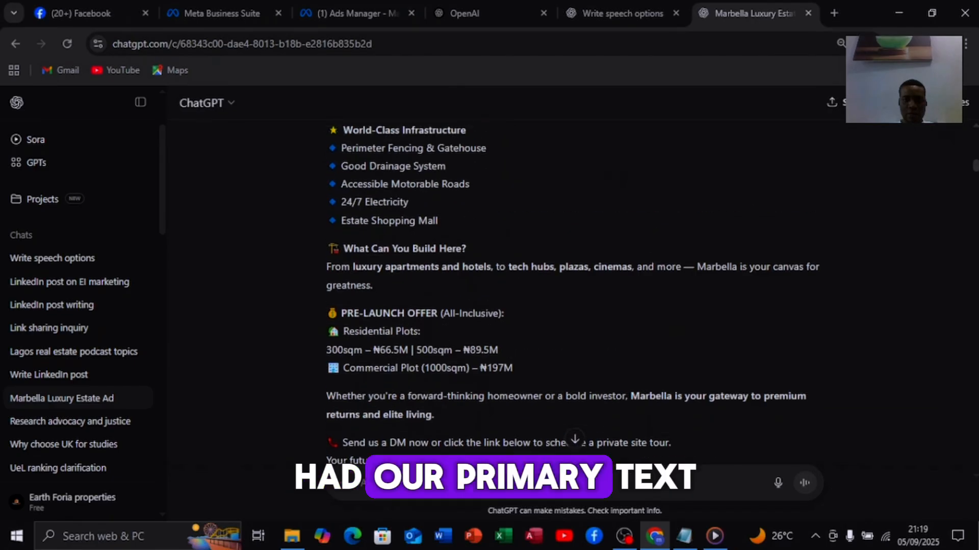
{"action": "scroll", "coordinate": [575, 306], "scroll_direction": "up", "scroll_amount": 5}
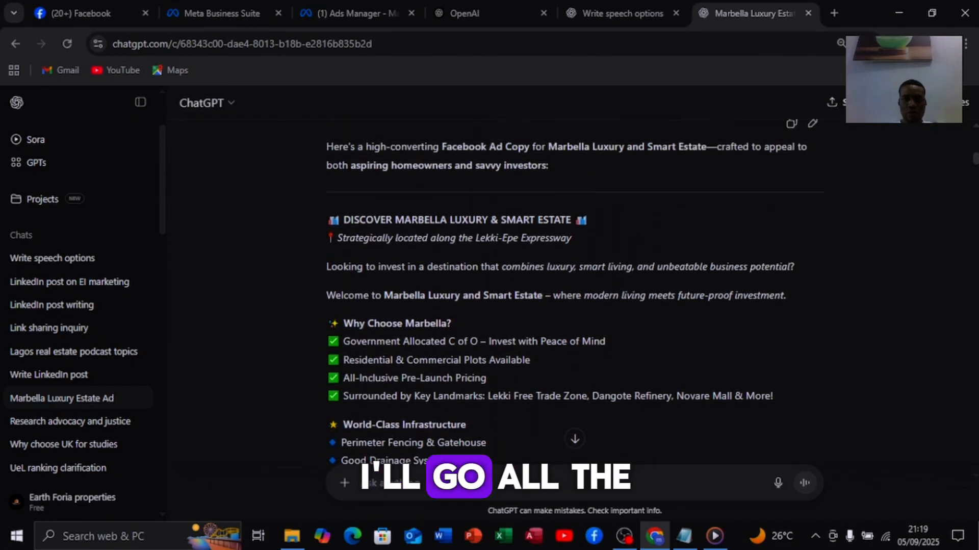
{"action": "scroll", "coordinate": [575, 306], "scroll_direction": "down", "scroll_amount": 20}
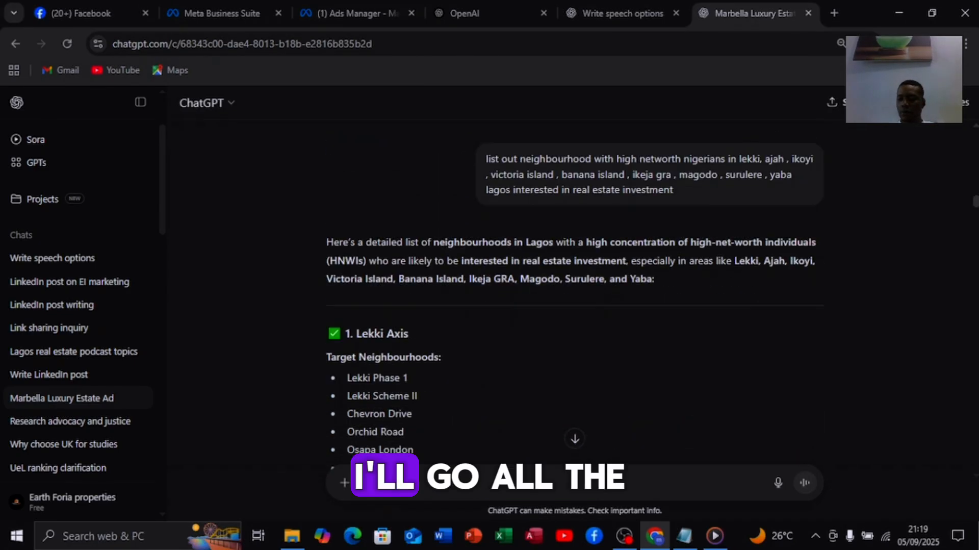
{"action": "scroll", "coordinate": [574, 306], "scroll_direction": "down", "scroll_amount": 15}
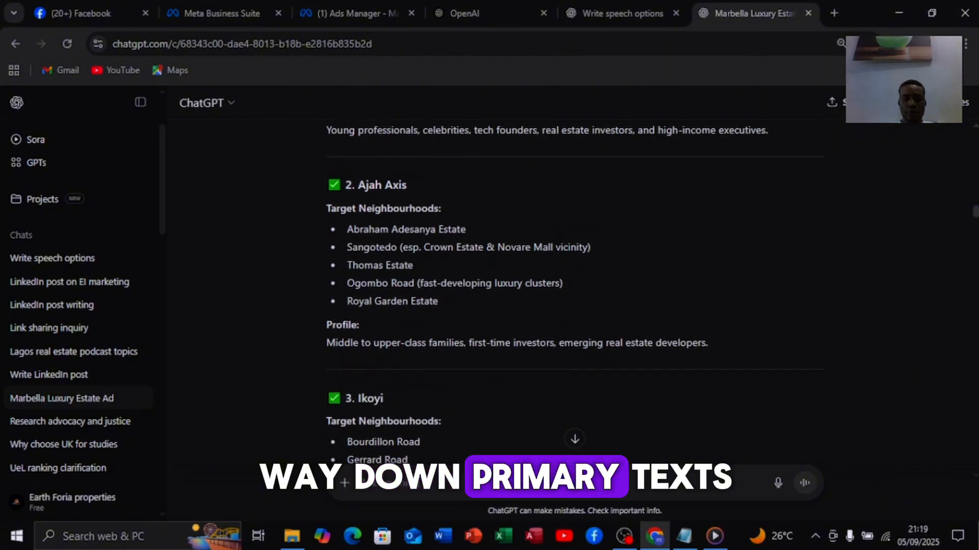
{"action": "scroll", "coordinate": [575, 306], "scroll_direction": "down", "scroll_amount": 3}
{"action": "scroll", "coordinate": [575, 306], "scroll_direction": "down", "scroll_amount": 15}
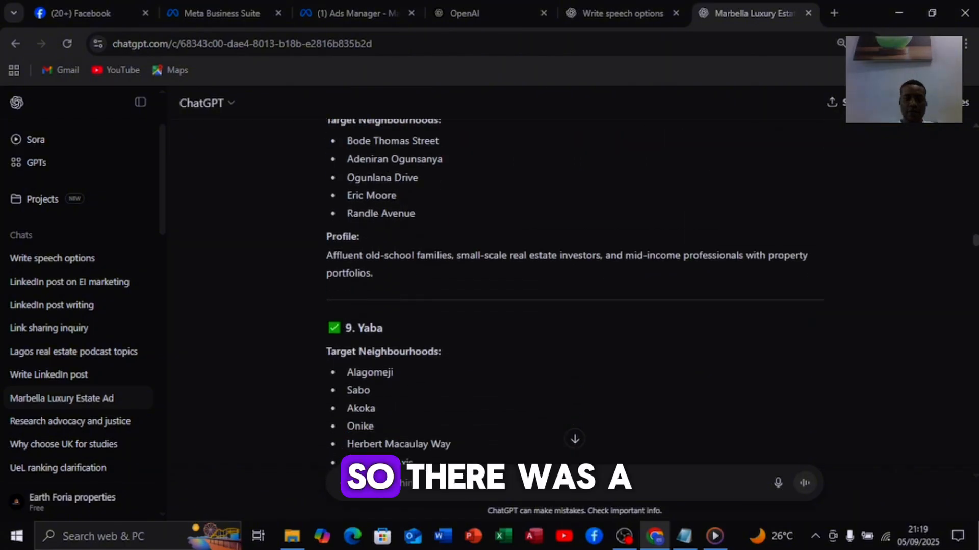
{"action": "scroll", "coordinate": [575, 306], "scroll_direction": "down", "scroll_amount": 5}
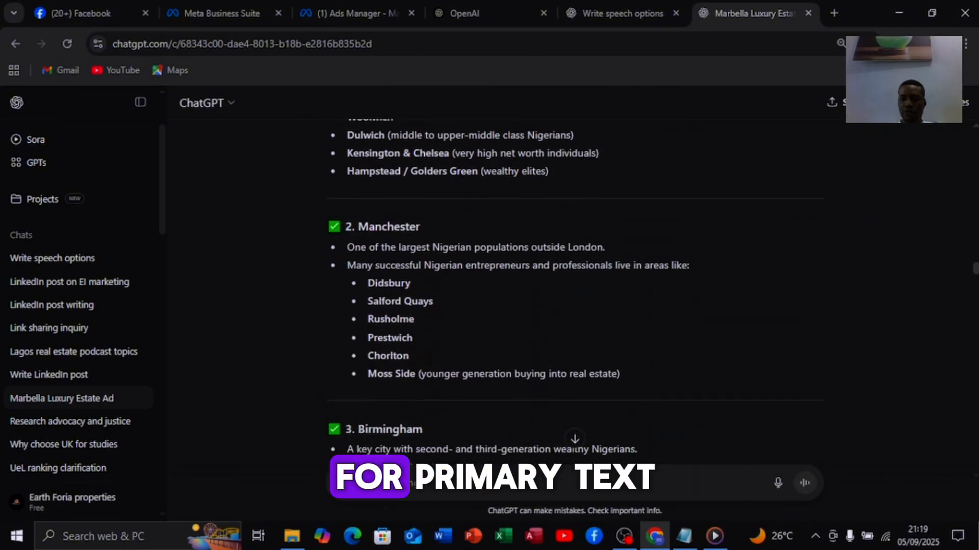
{"action": "scroll", "coordinate": [575, 306], "scroll_direction": "down", "scroll_amount": 5}
{"action": "scroll", "coordinate": [575, 306], "scroll_direction": "down", "scroll_amount": 8}
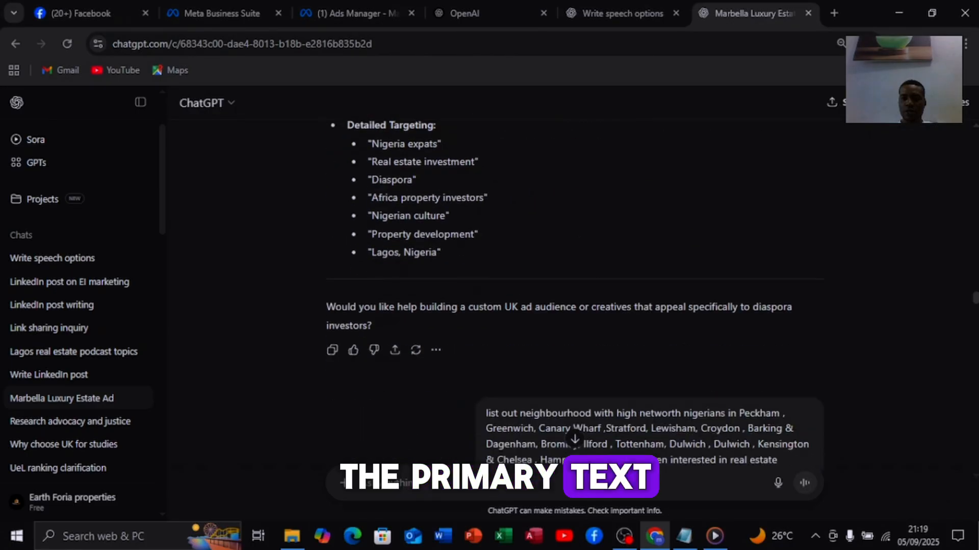
{"action": "scroll", "coordinate": [575, 306], "scroll_direction": "down", "scroll_amount": 20}
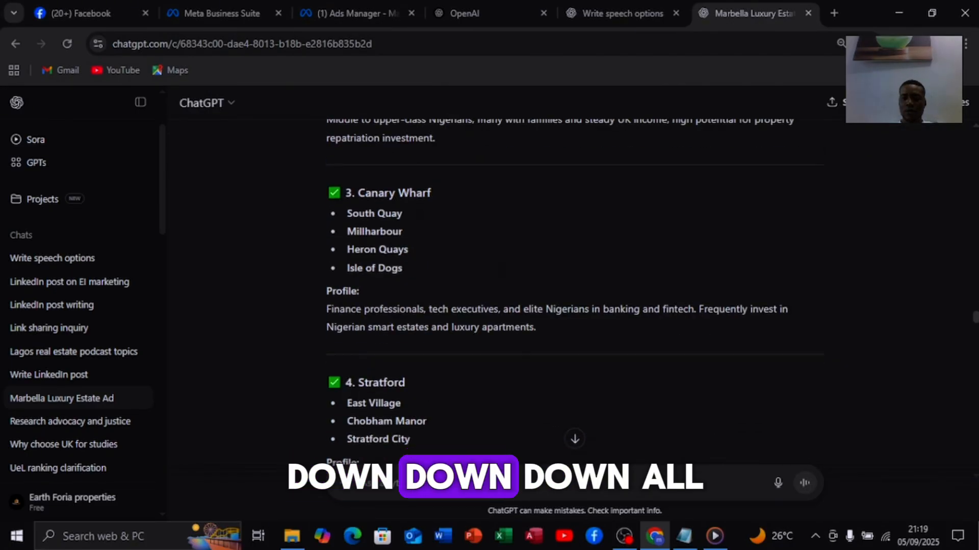
{"action": "scroll", "coordinate": [574, 306], "scroll_direction": "down", "scroll_amount": 20}
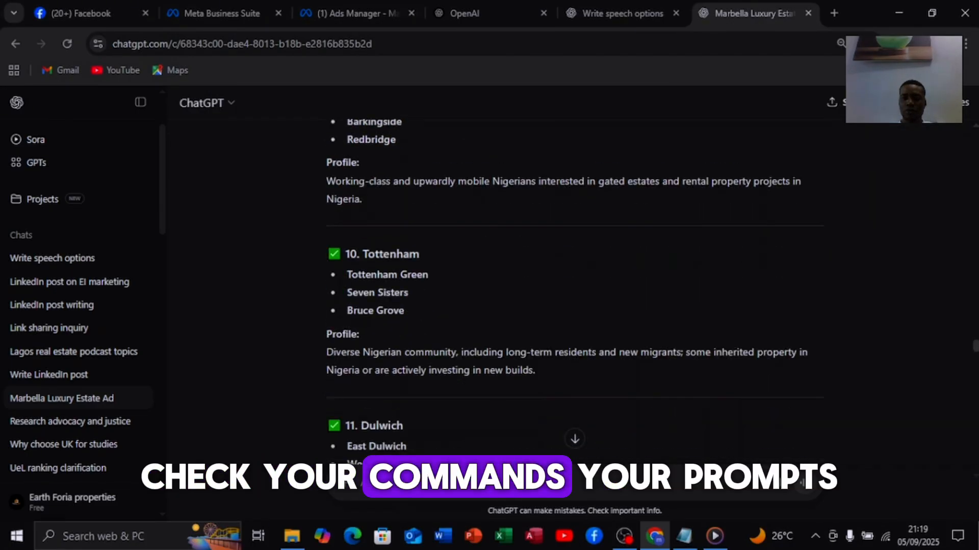
{"action": "scroll", "coordinate": [574, 306], "scroll_direction": "down", "scroll_amount": 1}
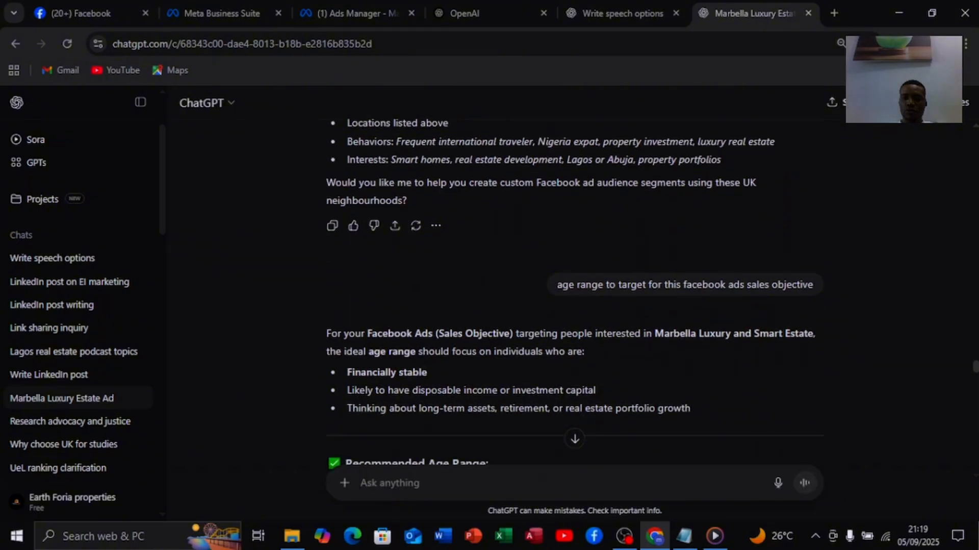
{"action": "scroll", "coordinate": [575, 306], "scroll_direction": "down", "scroll_amount": 15}
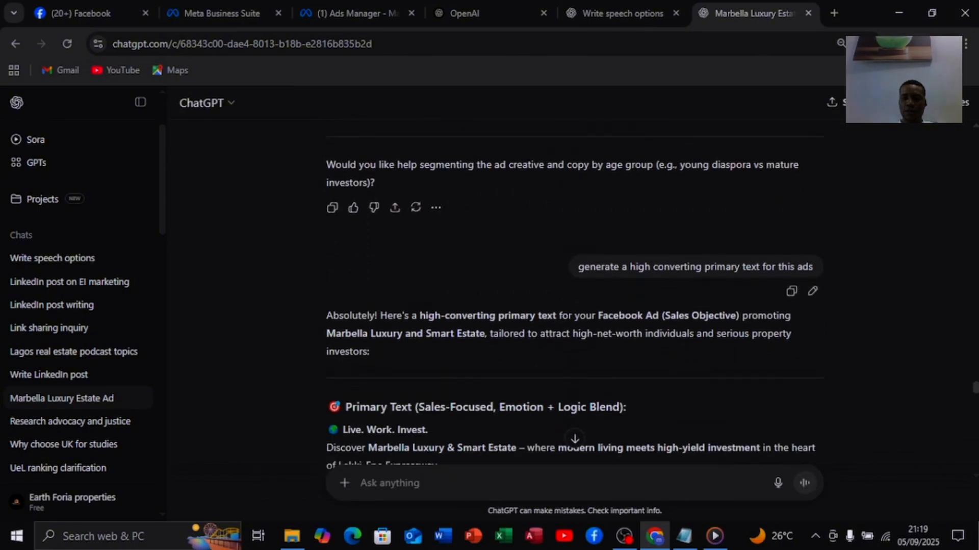
{"action": "scroll", "coordinate": [575, 306], "scroll_direction": "down", "scroll_amount": 2}
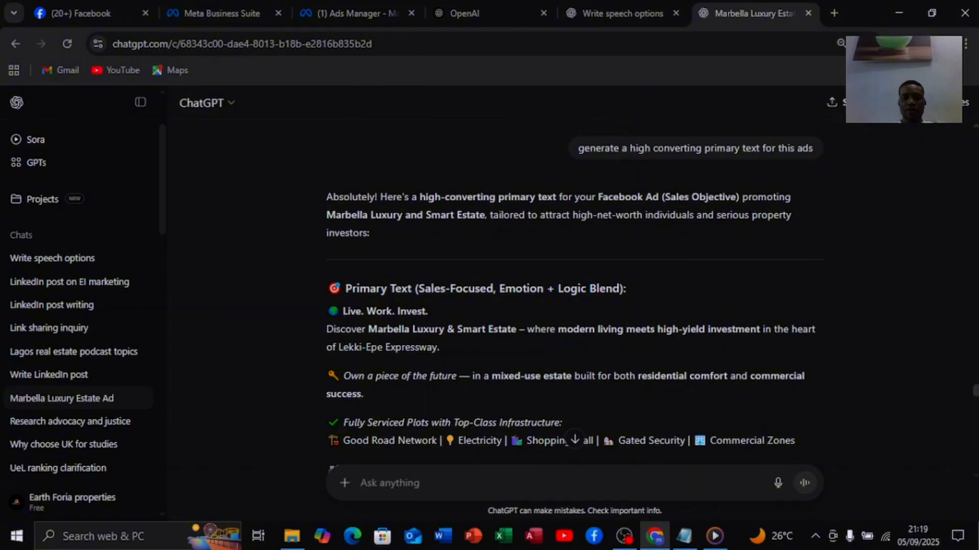
Copy ChatGPT's opening passage, from "Live. Work. Invest." through "Lekki-Epe Expressway.", into the ad's primary text in Ads Manager
{"action": "left_click_drag", "start_coordinate": [343, 311], "coordinate": [440, 347]}
{"action": "key", "text": "ctrl+c"}
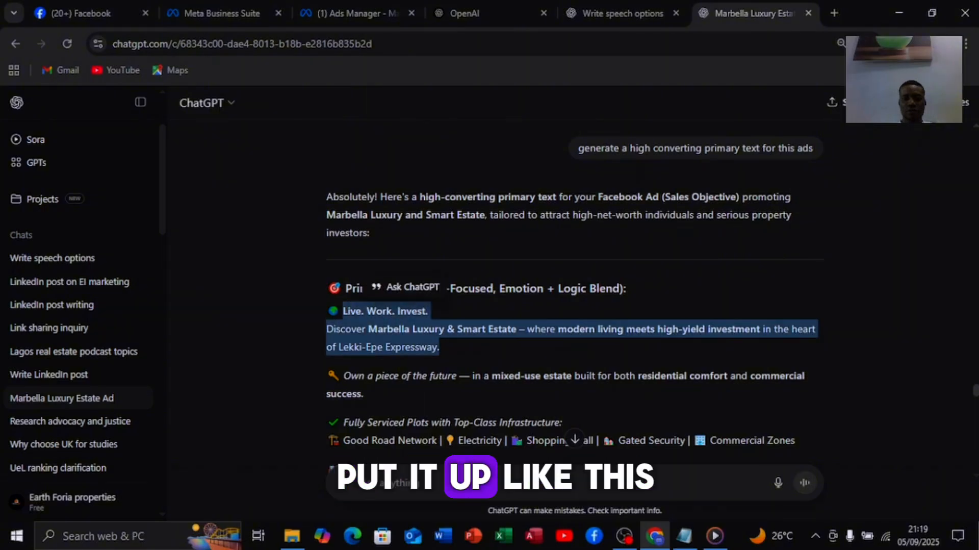
{"action": "left_click", "coordinate": [357, 13]}
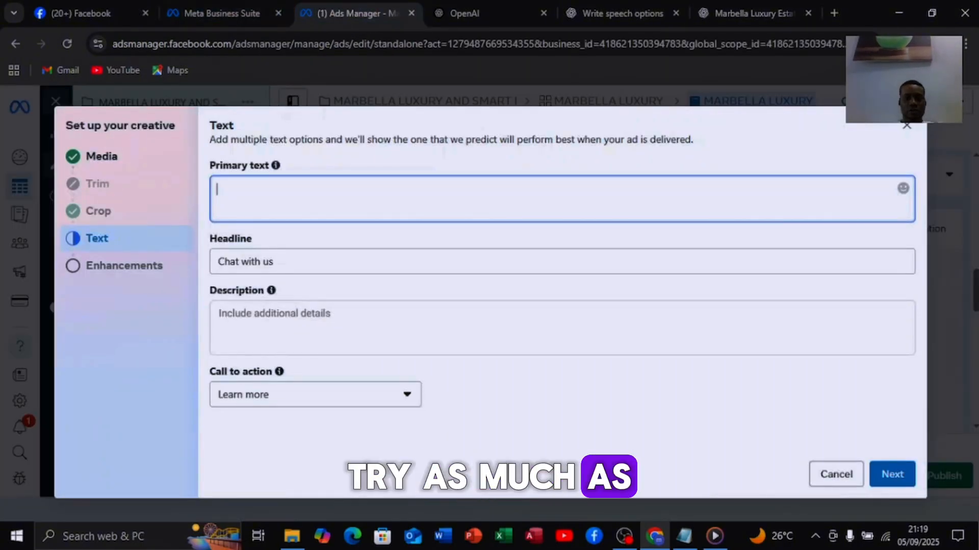
{"action": "key", "text": "ctrl+v"}
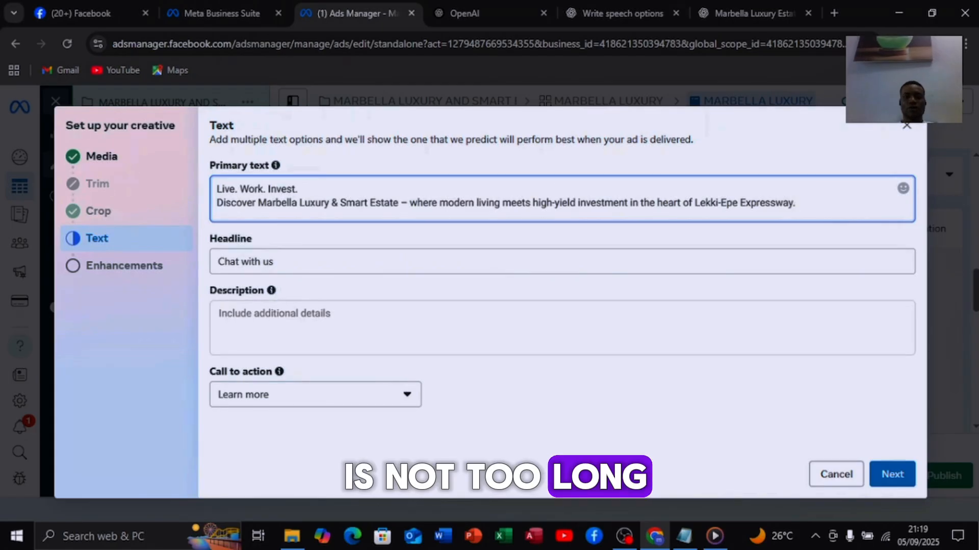
{"action": "left_click", "coordinate": [566, 429]}
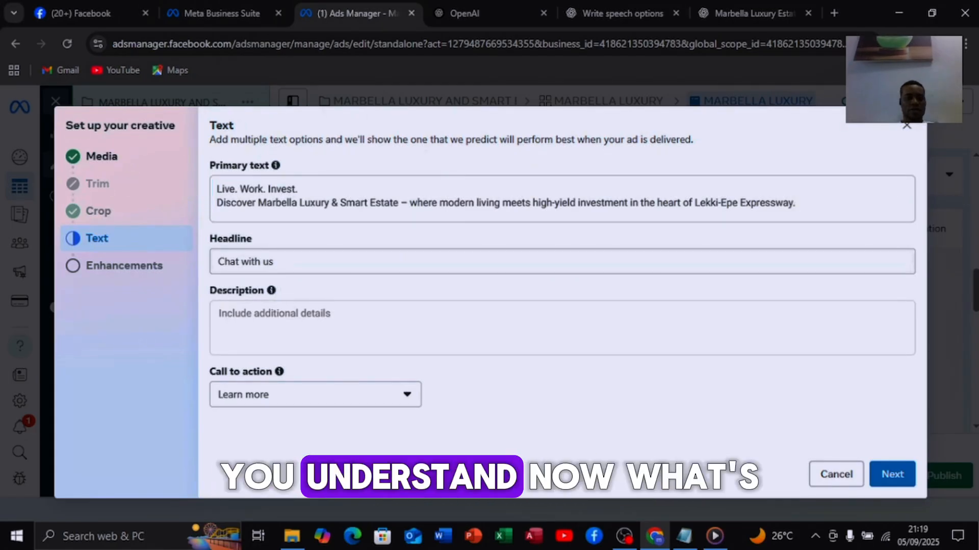
Replace the ad's default headline with "Learn More"
{"action": "triple_click", "coordinate": [275, 261]}
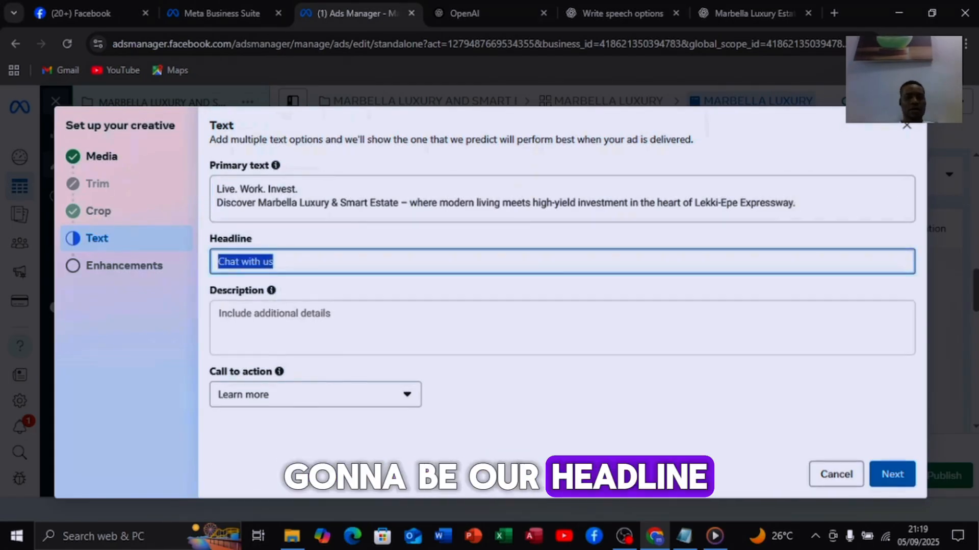
{"action": "key", "text": "BackSpace"}
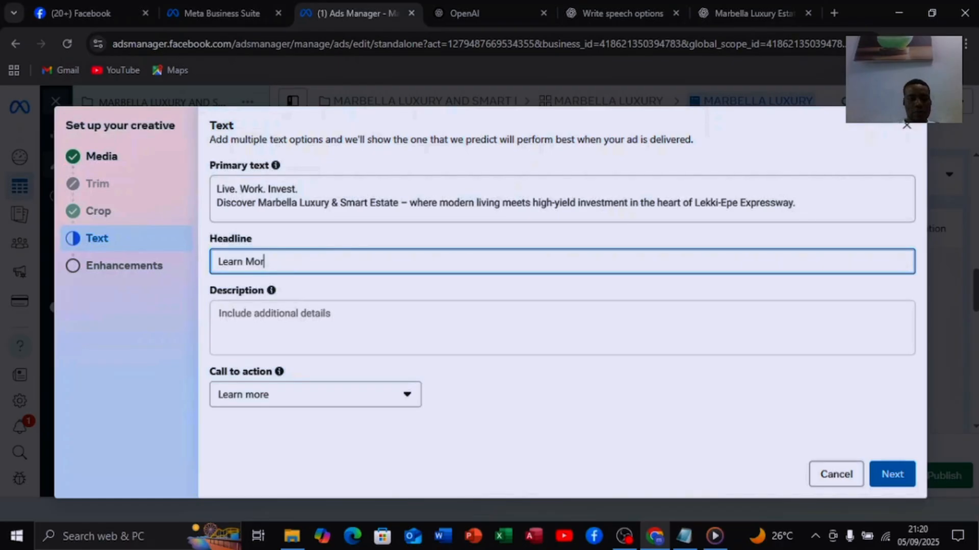
Copy ChatGPT's full primary text, from "Live. Work. Invest." through "building your future in Marbella today.", into the ad's description in Ads Manager
{"action": "left_click", "coordinate": [274, 314]}
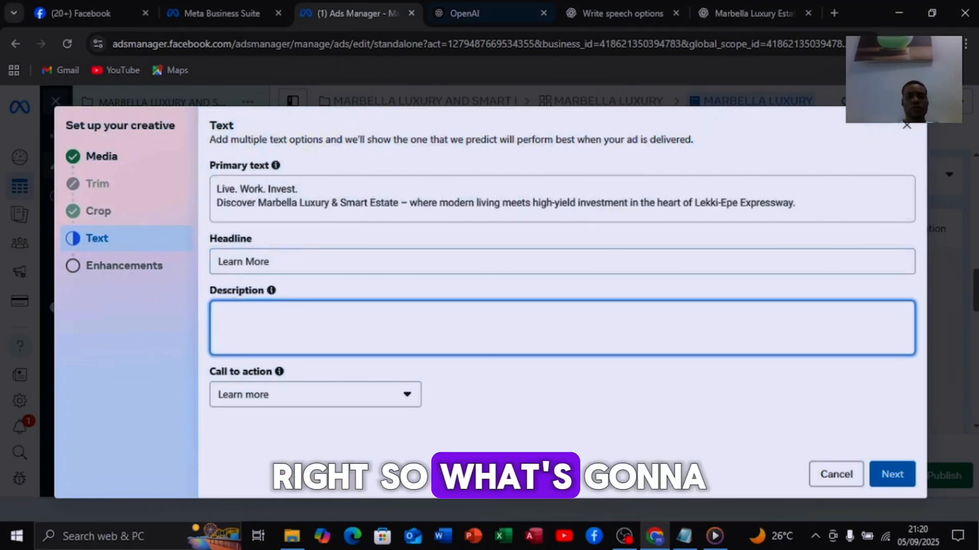
{"action": "left_click", "coordinate": [755, 13]}
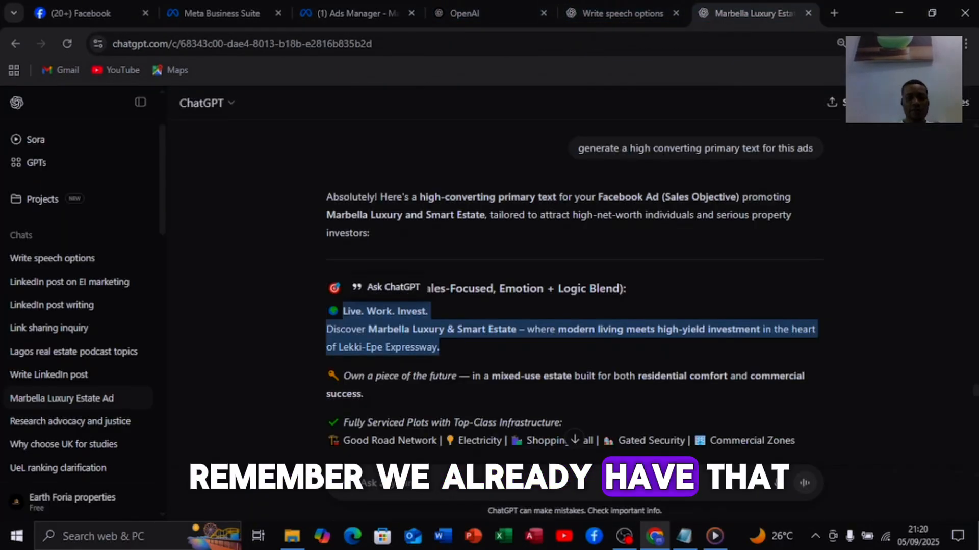
{"action": "scroll", "coordinate": [571, 306], "scroll_direction": "down", "scroll_amount": 5}
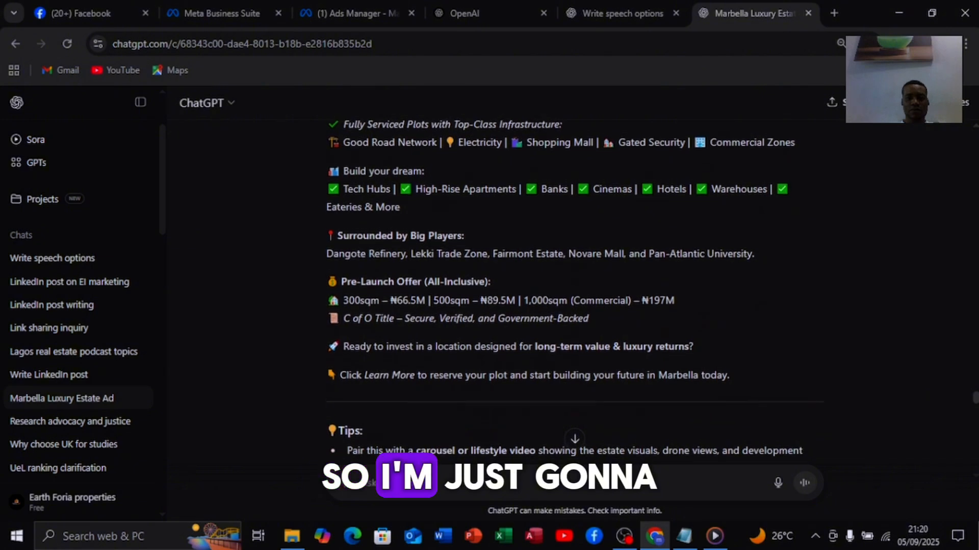
{"action": "scroll", "coordinate": [571, 306], "scroll_direction": "up", "scroll_amount": 1}
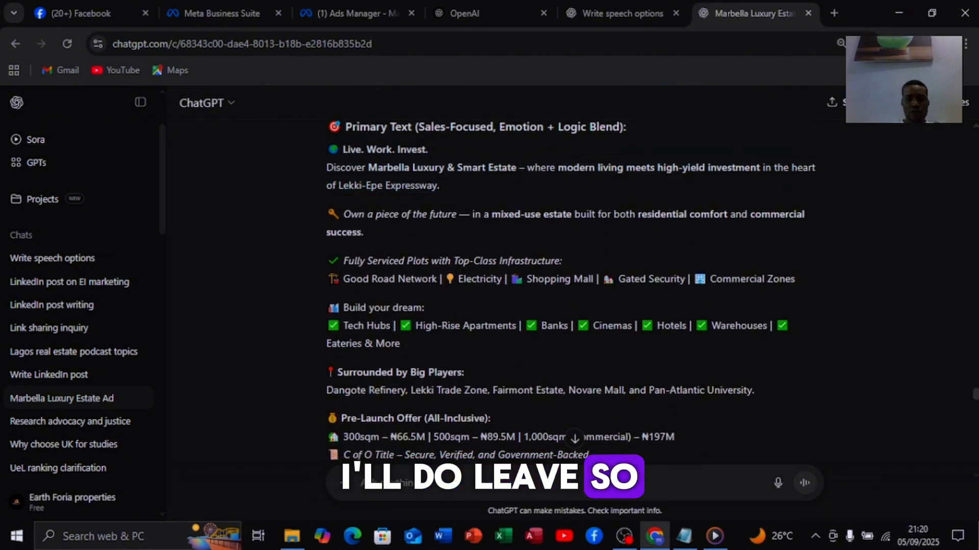
{"action": "mouse_move", "coordinate": [343, 149]}
{"action": "left_mouse_down"}
{"action": "mouse_move", "coordinate": [337, 214]}
{"action": "mouse_move", "coordinate": [465, 372]}
{"action": "mouse_move", "coordinate": [566, 437]}
{"action": "mouse_move", "coordinate": [571, 459]}
{"action": "mouse_move", "coordinate": [570, 332]}
{"action": "mouse_move", "coordinate": [731, 257]}
{"action": "left_mouse_up"}
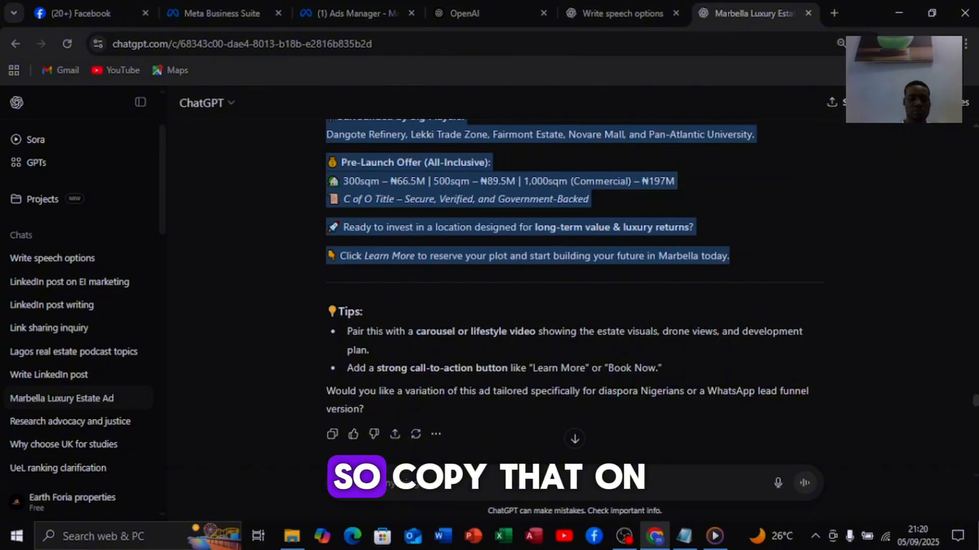
{"action": "left_click", "coordinate": [352, 13]}
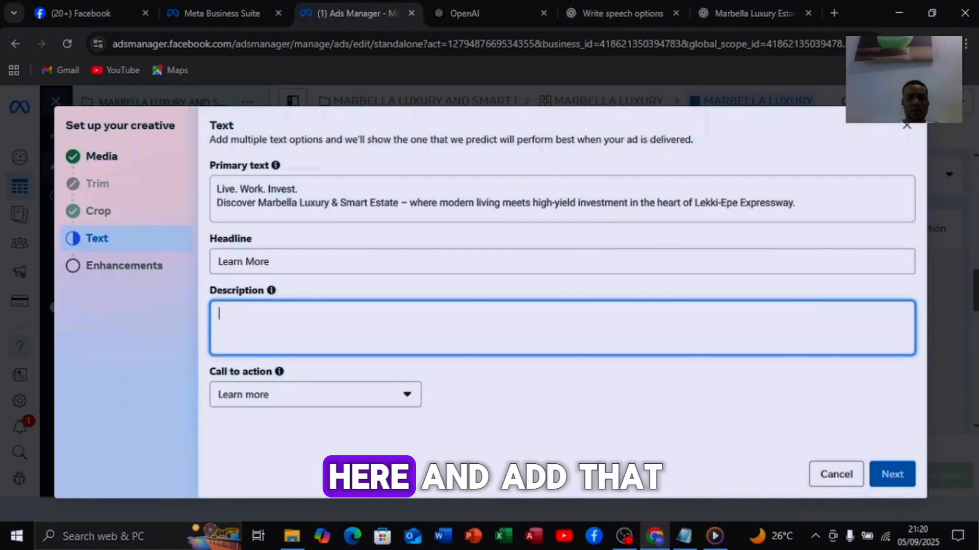
{"action": "key", "text": "ctrl+v"}
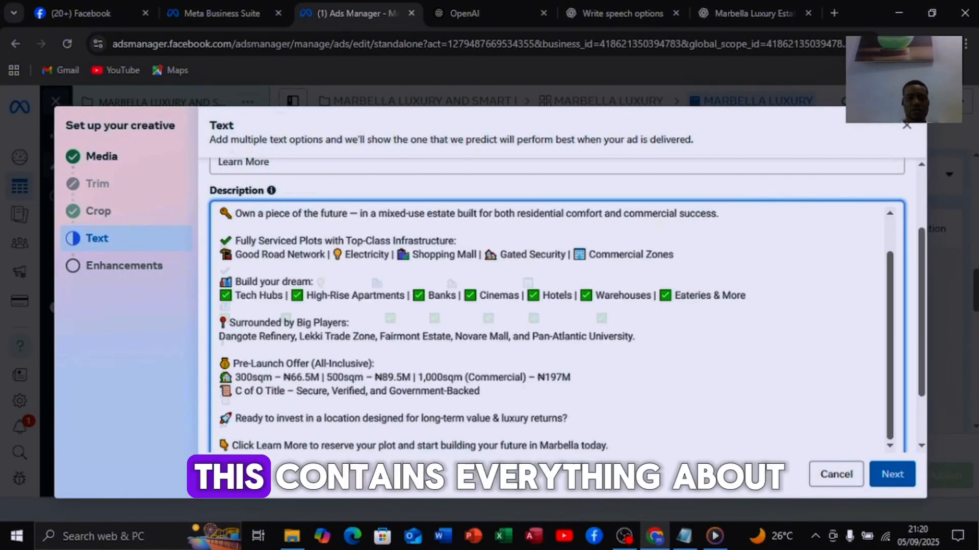
Read through the pasted description and keep Learn more as the ad's call to action
{"action": "scroll", "coordinate": [556, 326], "scroll_direction": "up", "scroll_amount": 1}
{"action": "scroll", "coordinate": [556, 326], "scroll_direction": "up", "scroll_amount": 1}
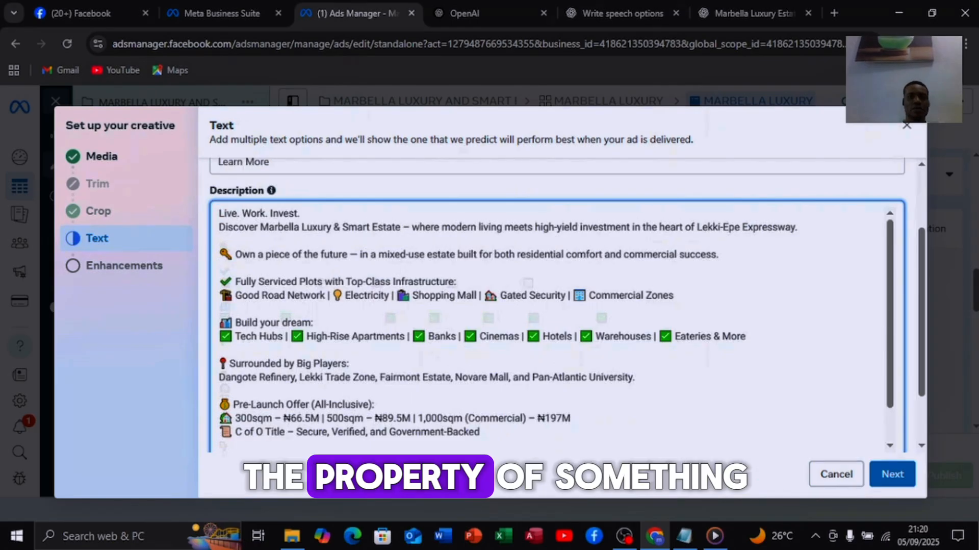
{"action": "scroll", "coordinate": [556, 326], "scroll_direction": "down", "scroll_amount": 1}
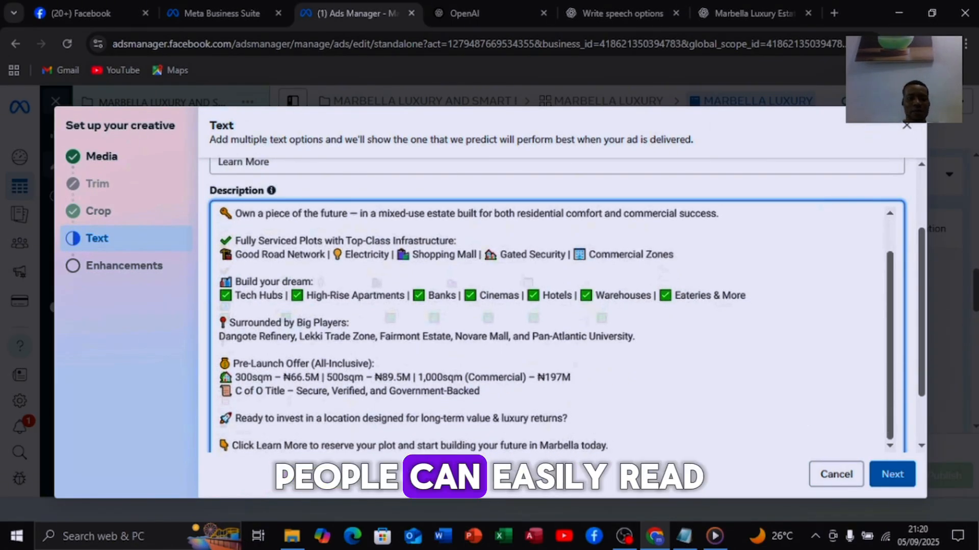
{"action": "scroll", "coordinate": [556, 327], "scroll_direction": "up", "scroll_amount": 1}
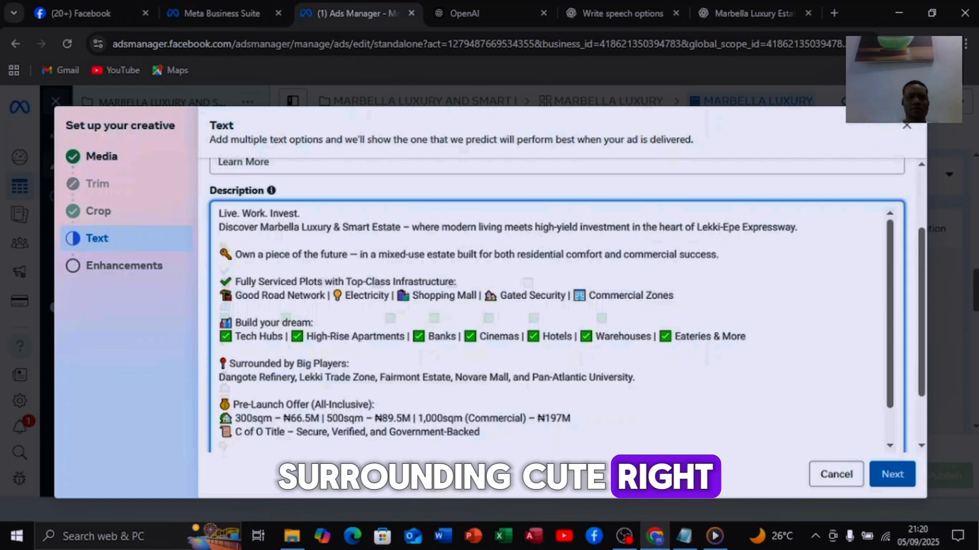
{"action": "scroll", "coordinate": [555, 327], "scroll_direction": "down", "scroll_amount": 1}
{"action": "scroll", "coordinate": [556, 306], "scroll_direction": "down", "scroll_amount": 2}
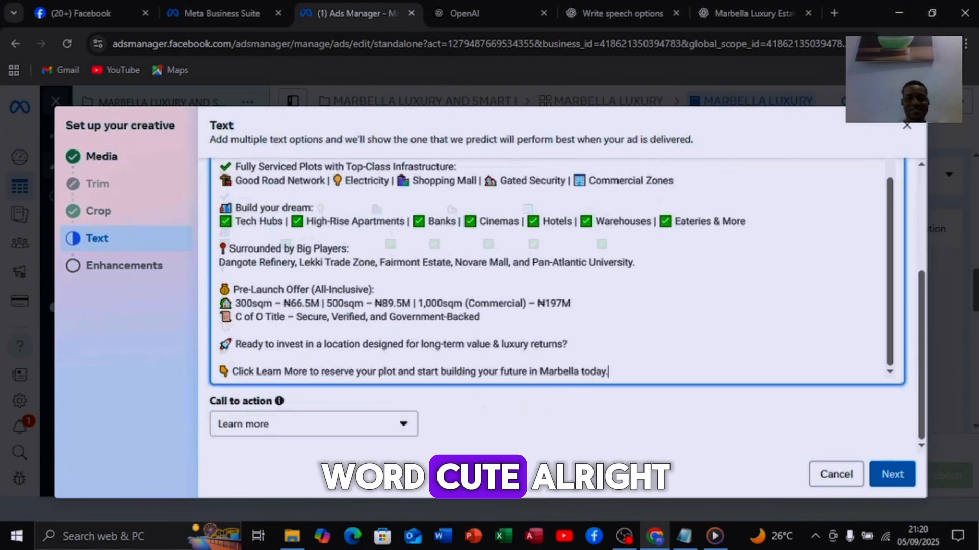
{"action": "left_click", "coordinate": [314, 424]}
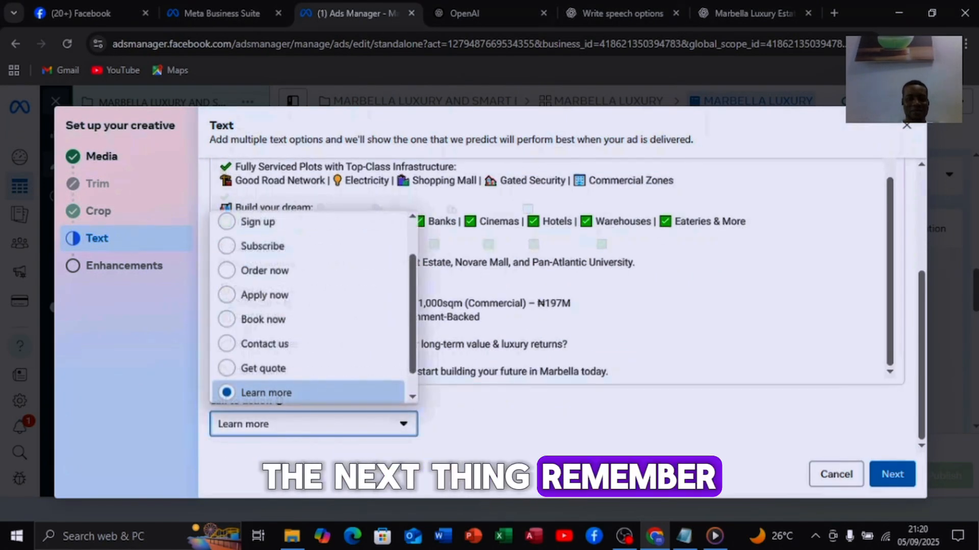
{"action": "left_click", "coordinate": [285, 393]}
Find the headline options in the ChatGPT conversation and replace the ad's headline with "Invest Smart, Live Smart" from the second option
{"action": "scroll", "coordinate": [556, 306], "scroll_direction": "up", "scroll_amount": 5}
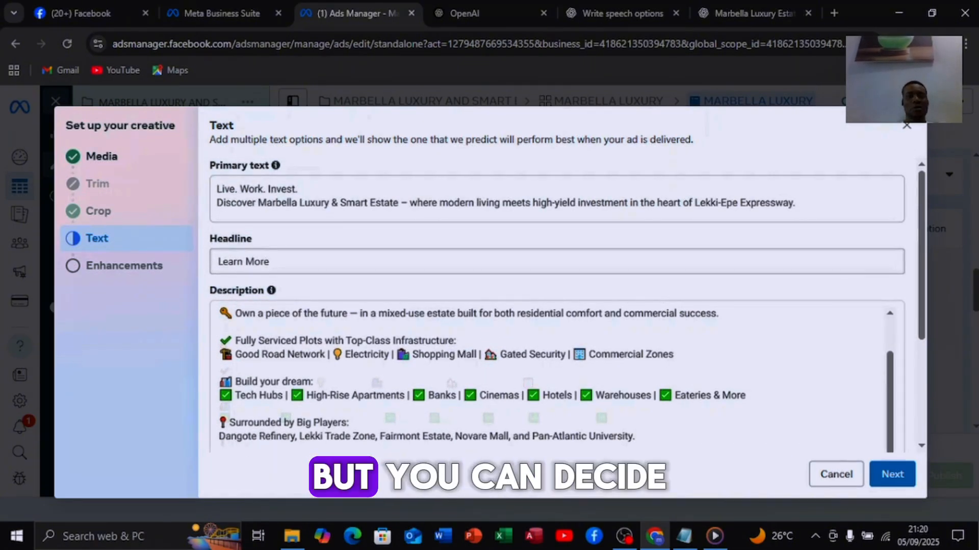
{"action": "left_click", "coordinate": [752, 14]}
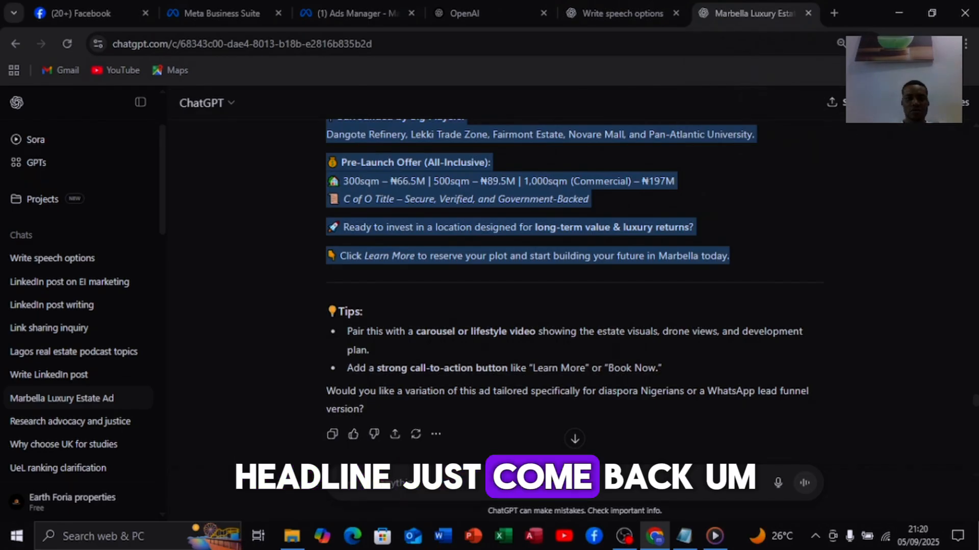
{"action": "scroll", "coordinate": [575, 286], "scroll_direction": "down", "scroll_amount": 8}
{"action": "scroll", "coordinate": [575, 285], "scroll_direction": "up", "scroll_amount": 1}
{"action": "scroll", "coordinate": [574, 286], "scroll_direction": "up", "scroll_amount": 5}
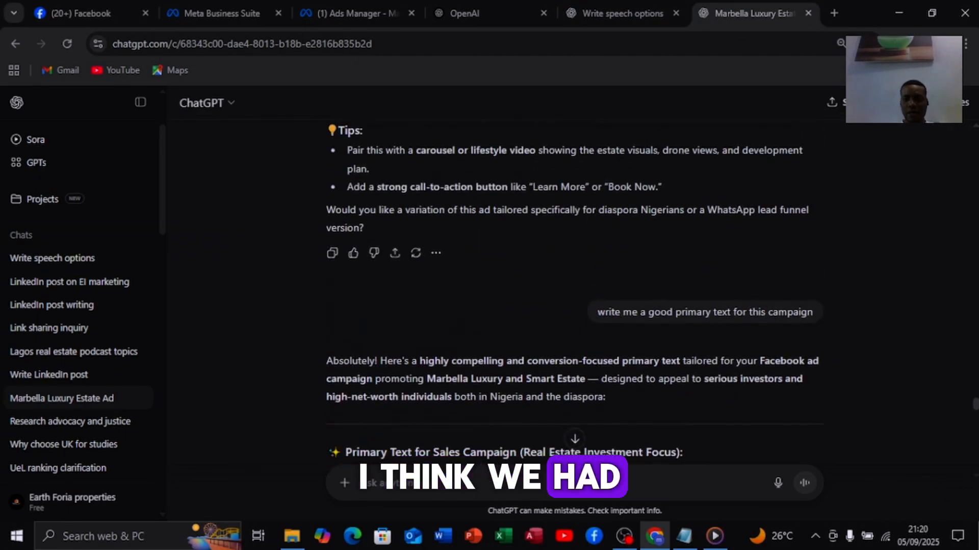
{"action": "scroll", "coordinate": [574, 285], "scroll_direction": "down", "scroll_amount": 10}
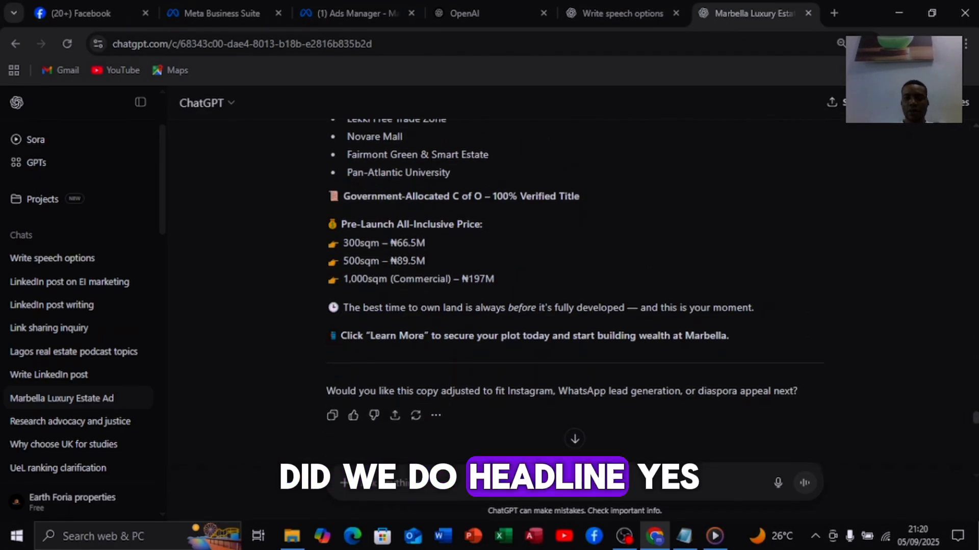
{"action": "scroll", "coordinate": [574, 285], "scroll_direction": "down", "scroll_amount": 6}
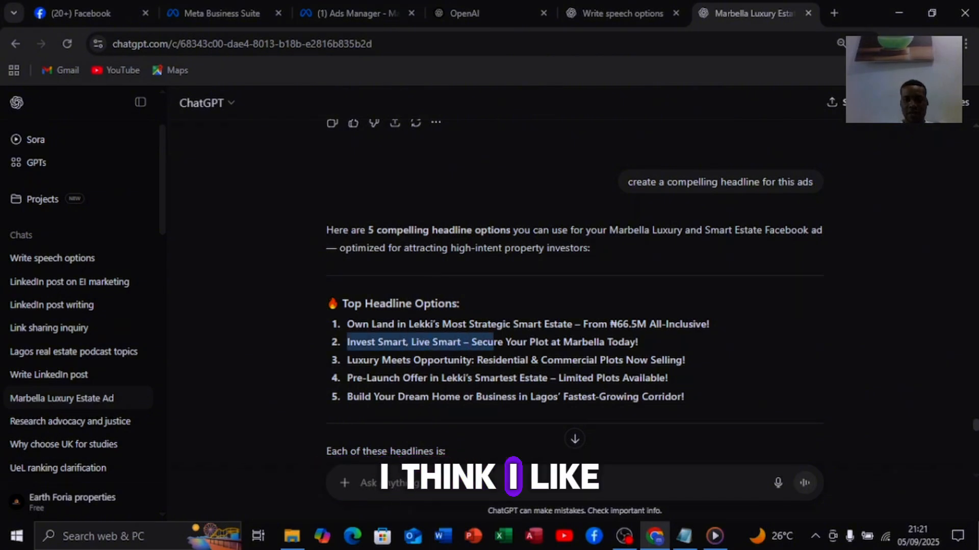
{"action": "left_click_drag", "start_coordinate": [494, 341], "coordinate": [461, 341]}
{"action": "key", "text": "ctrl+c"}
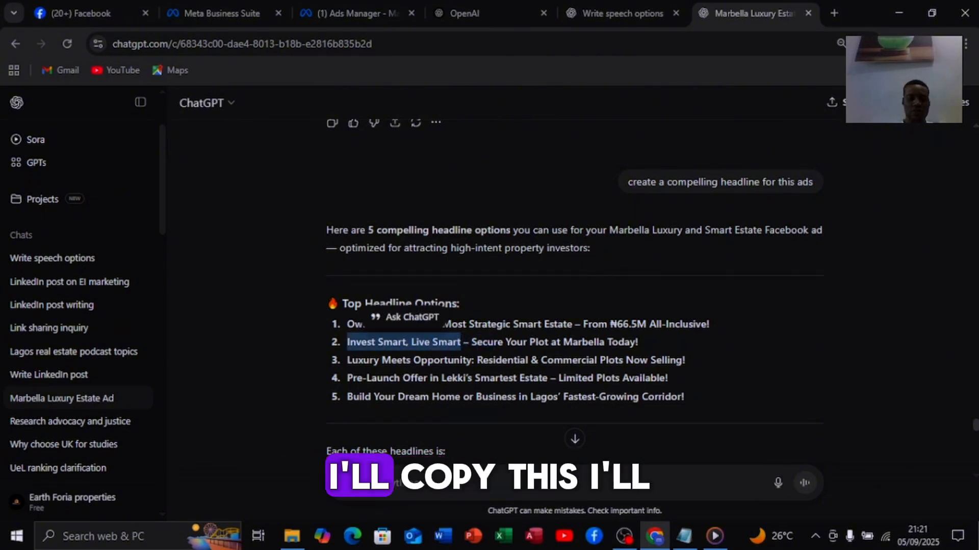
{"action": "left_click", "coordinate": [357, 13]}
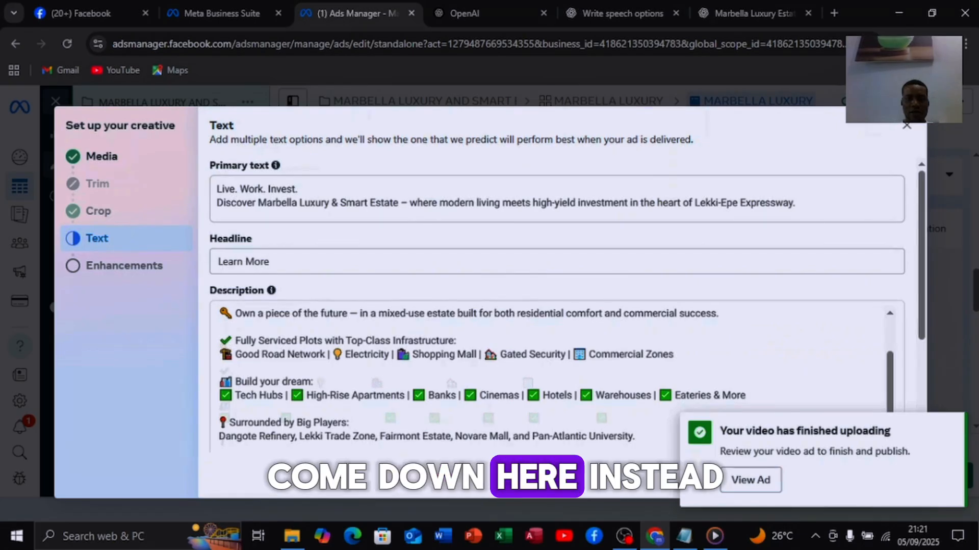
{"action": "double_click", "coordinate": [257, 262]}
{"action": "key", "text": "ctrl+v"}
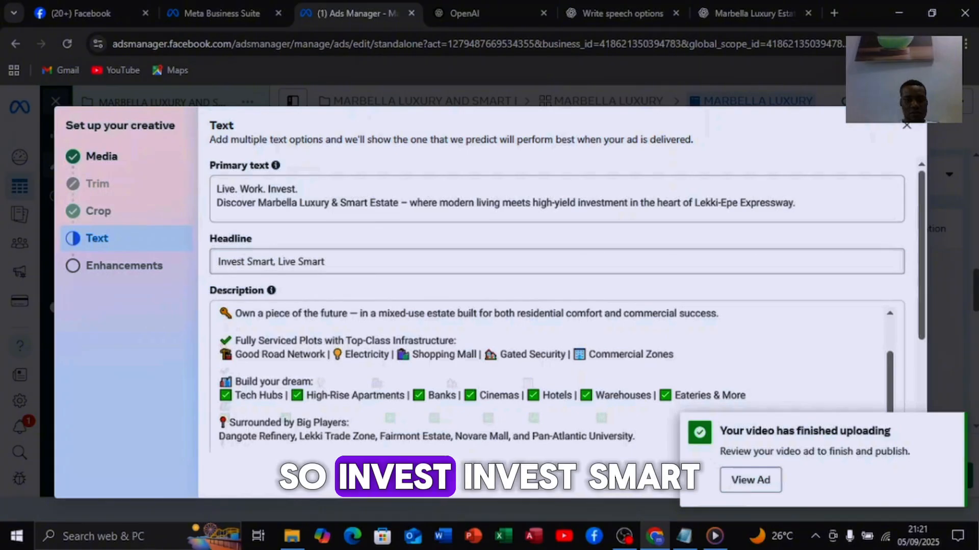
{"action": "left_click", "coordinate": [324, 261]}
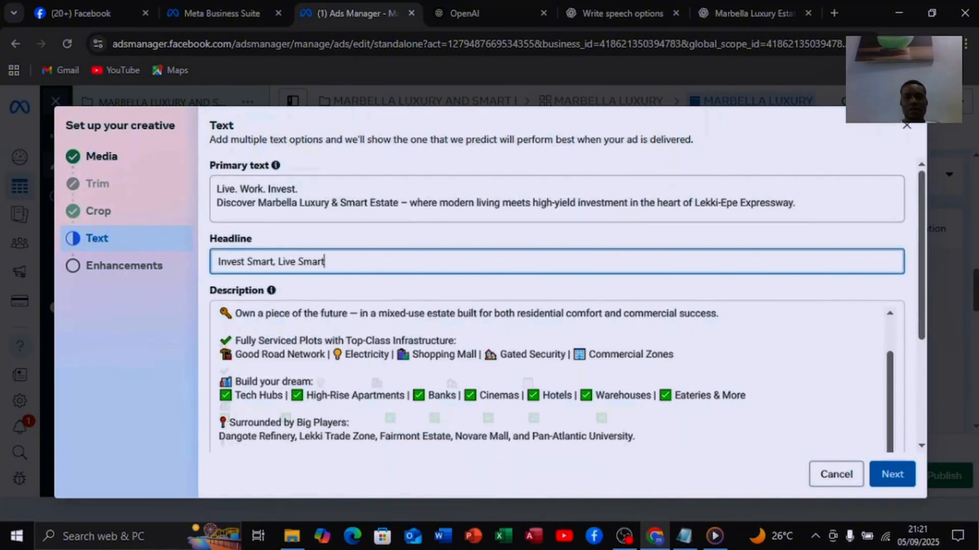
Go on to the creative enhancements, leave Text improvements and Enhance CTA turned on, and finish the creative setup
{"action": "scroll", "coordinate": [557, 306], "scroll_direction": "down", "scroll_amount": 3}
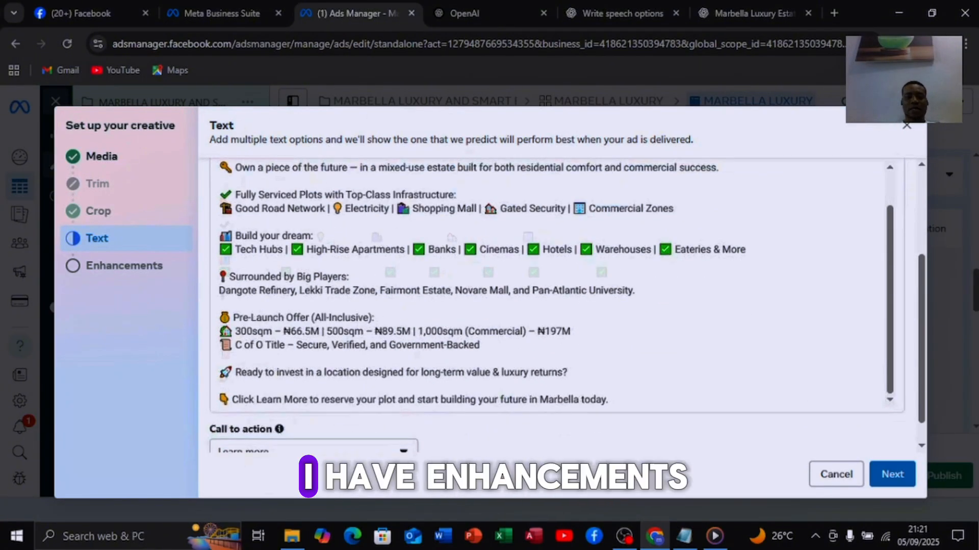
{"action": "scroll", "coordinate": [557, 306], "scroll_direction": "down", "scroll_amount": 1}
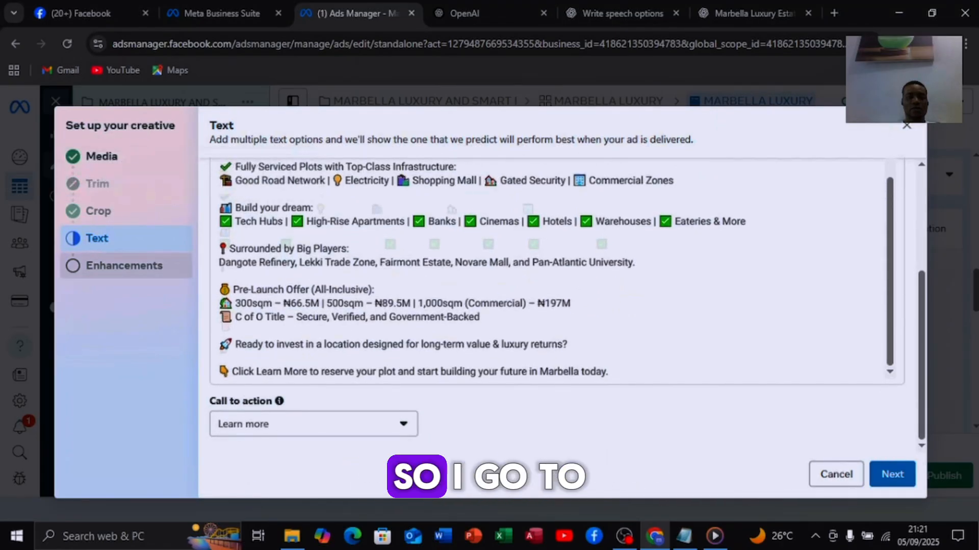
{"action": "left_click", "coordinate": [124, 265]}
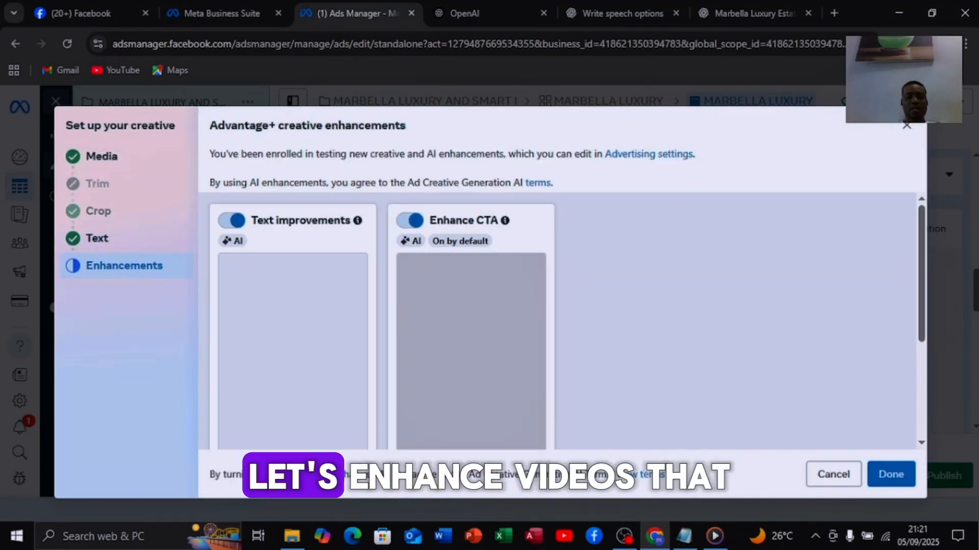
{"action": "scroll", "coordinate": [561, 322], "scroll_direction": "down", "scroll_amount": 3}
{"action": "scroll", "coordinate": [561, 321], "scroll_direction": "down", "scroll_amount": 1}
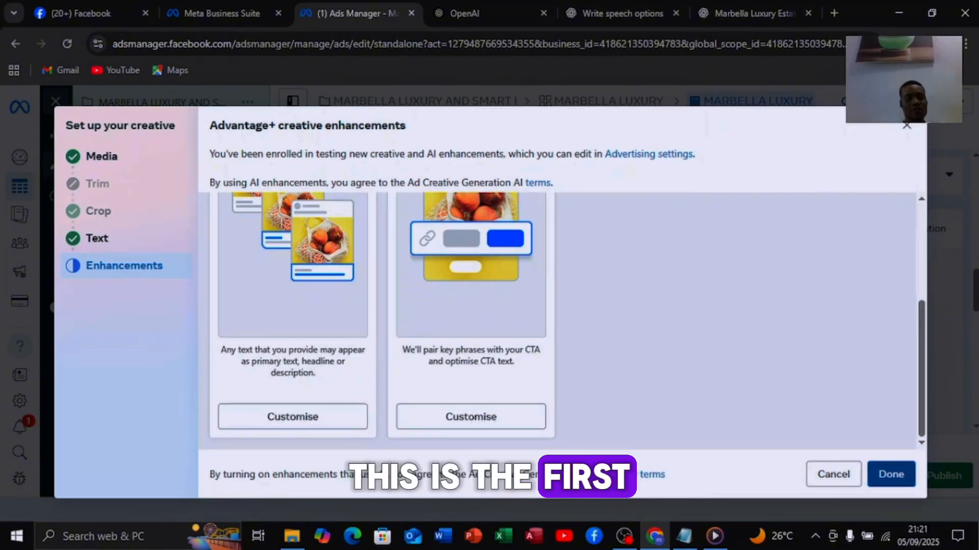
{"action": "left_click", "coordinate": [892, 474]}
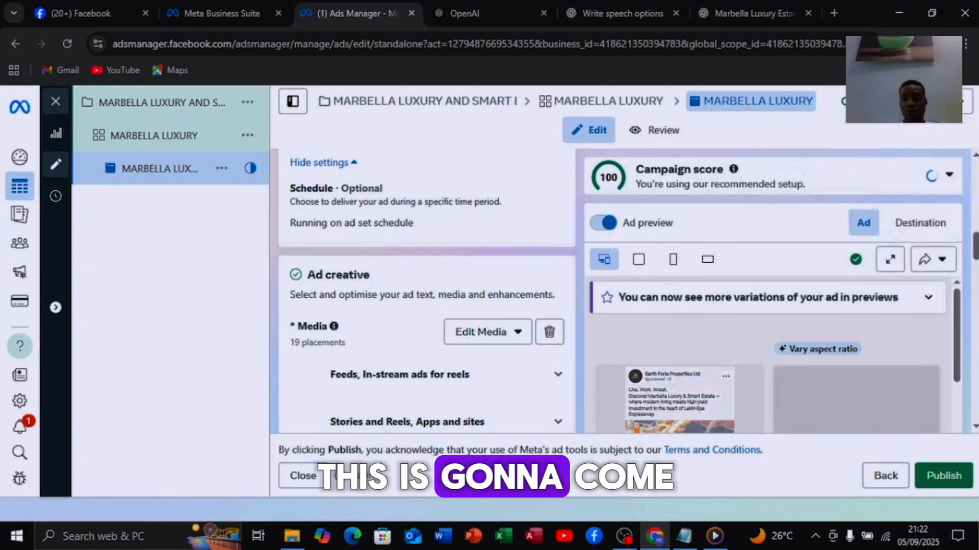
Review the ad's media placements, texts, previews, message template and tracking settings through to the URL parameters
{"action": "scroll", "coordinate": [428, 291], "scroll_direction": "down", "scroll_amount": 2}
{"action": "scroll", "coordinate": [427, 290], "scroll_direction": "down", "scroll_amount": 3}
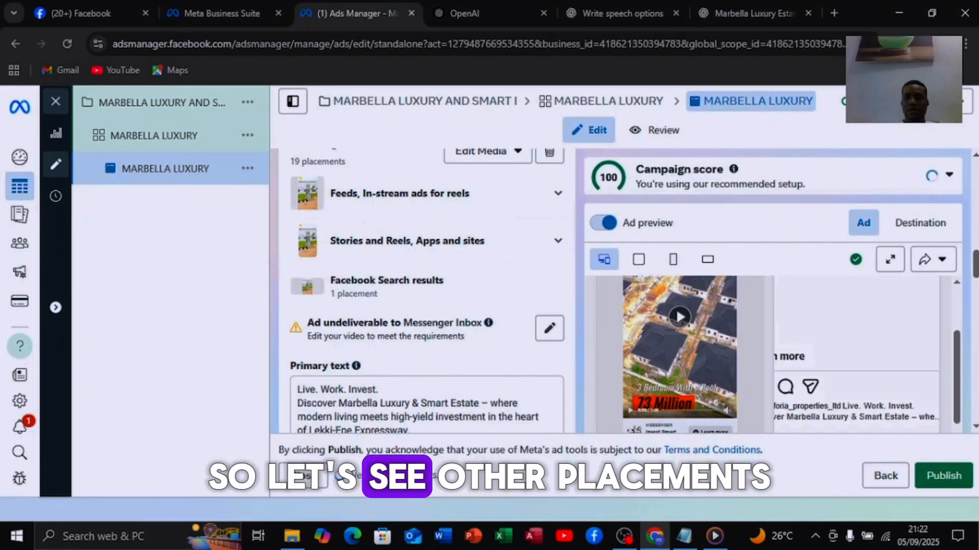
{"action": "scroll", "coordinate": [428, 290], "scroll_direction": "up", "scroll_amount": 4}
{"action": "scroll", "coordinate": [427, 291], "scroll_direction": "down", "scroll_amount": 3}
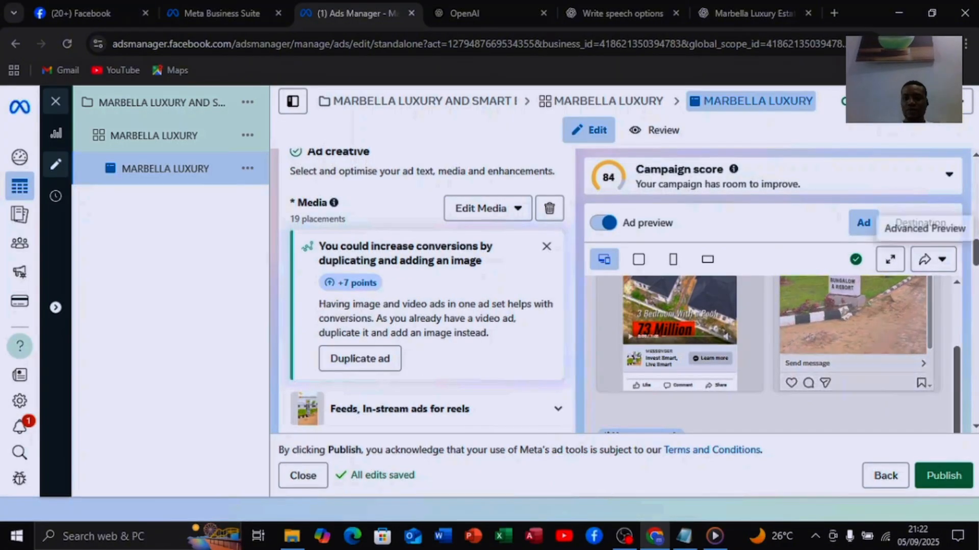
{"action": "scroll", "coordinate": [428, 290], "scroll_direction": "down", "scroll_amount": 3}
{"action": "scroll", "coordinate": [427, 290], "scroll_direction": "down", "scroll_amount": 3}
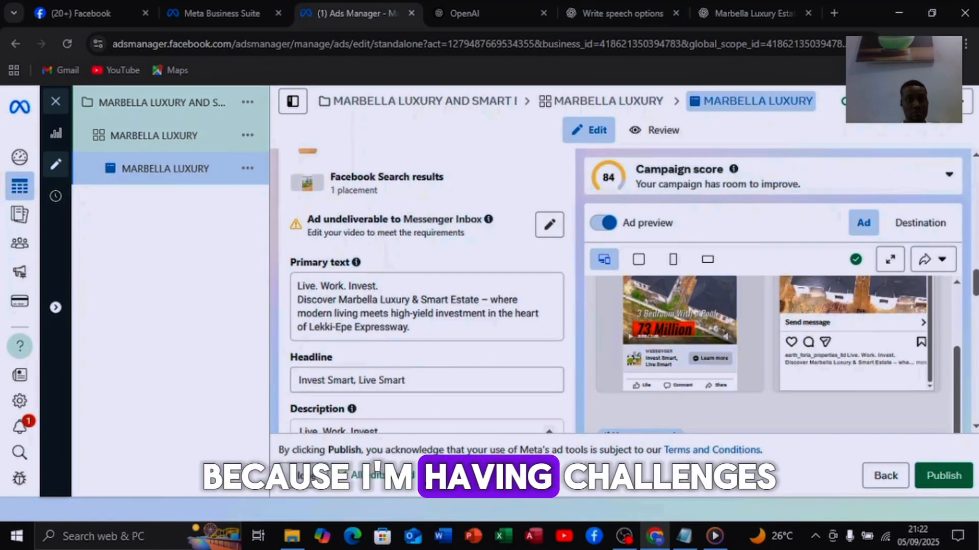
{"action": "scroll", "coordinate": [427, 306], "scroll_direction": "down", "scroll_amount": 2}
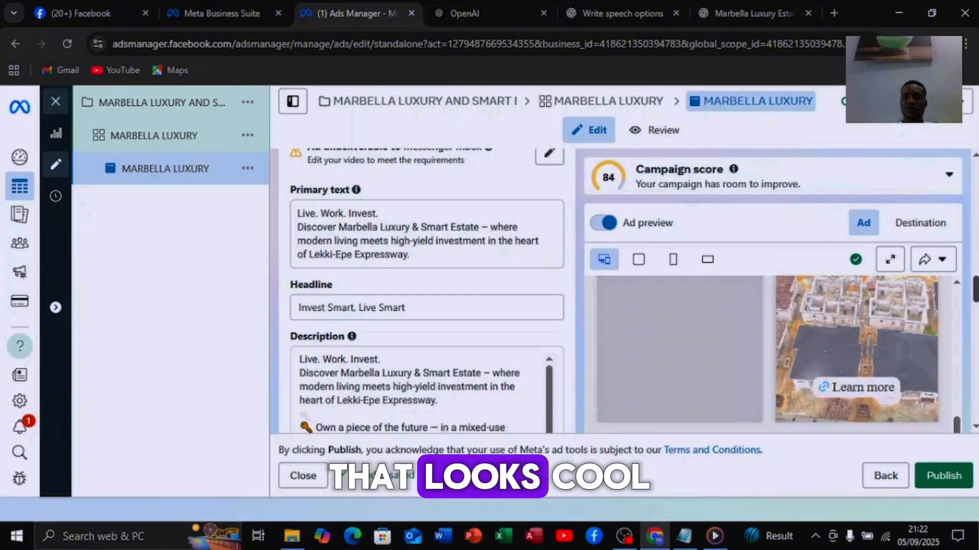
{"action": "scroll", "coordinate": [423, 285], "scroll_direction": "down", "scroll_amount": 6}
{"action": "scroll", "coordinate": [424, 286], "scroll_direction": "down", "scroll_amount": 10}
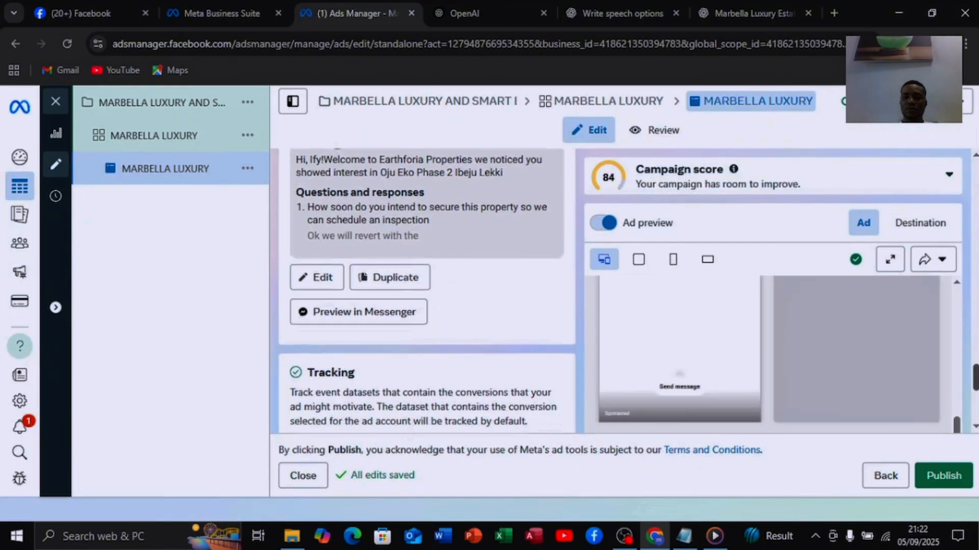
{"action": "scroll", "coordinate": [423, 285], "scroll_direction": "up", "scroll_amount": 5}
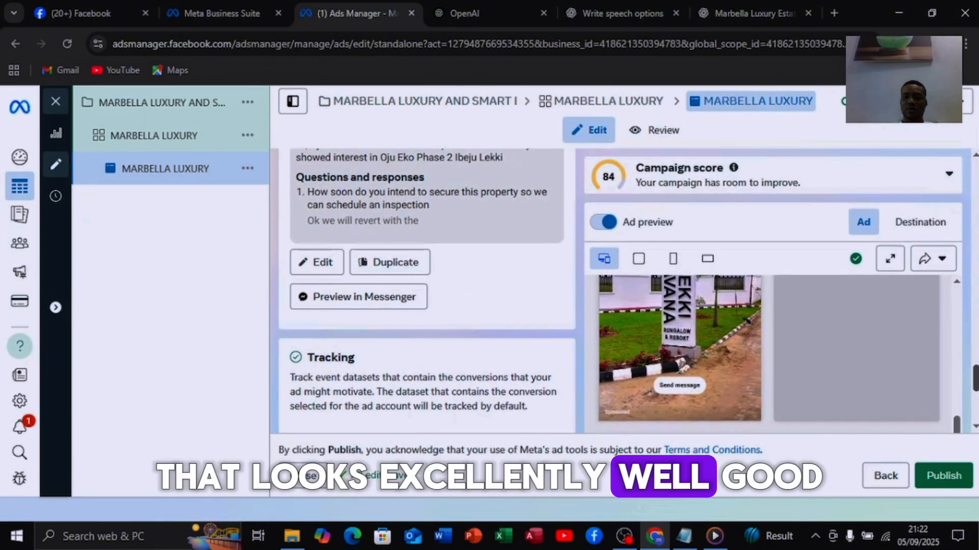
{"action": "scroll", "coordinate": [424, 285], "scroll_direction": "down", "scroll_amount": 6}
{"action": "scroll", "coordinate": [424, 285], "scroll_direction": "down", "scroll_amount": 2}
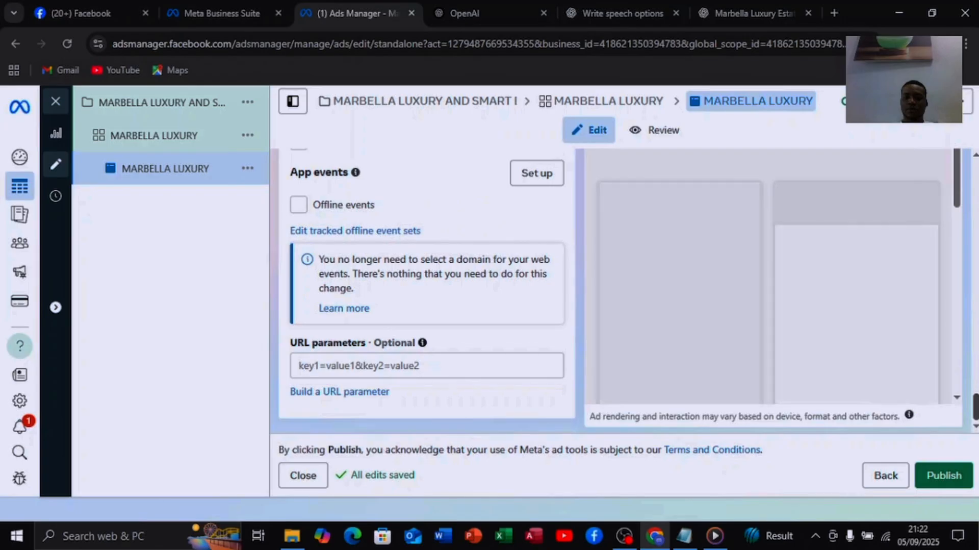
Examine the ad's previews for feeds, Explore and stories, and return through the message template to the call to action
{"action": "scroll", "coordinate": [423, 286], "scroll_direction": "up", "scroll_amount": 1}
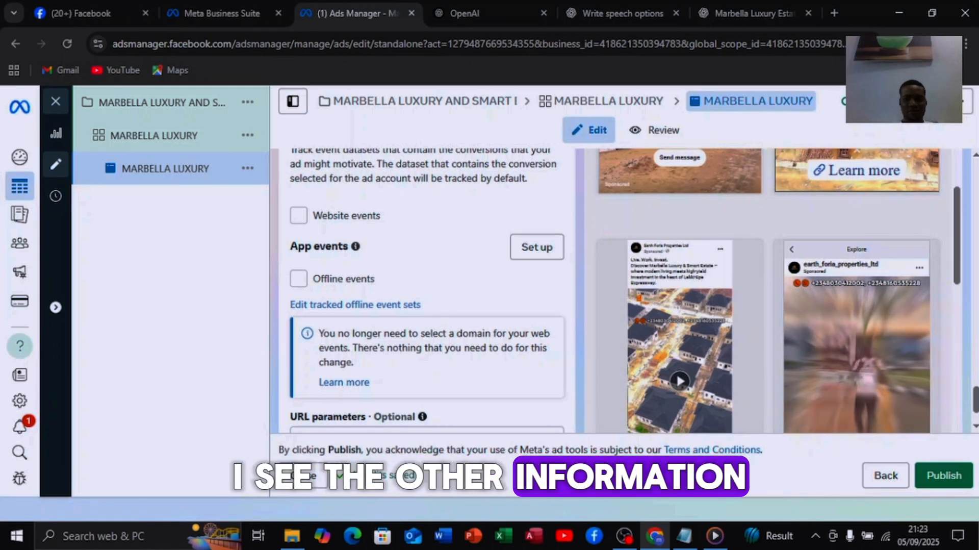
{"action": "scroll", "coordinate": [769, 291], "scroll_direction": "up", "scroll_amount": 4}
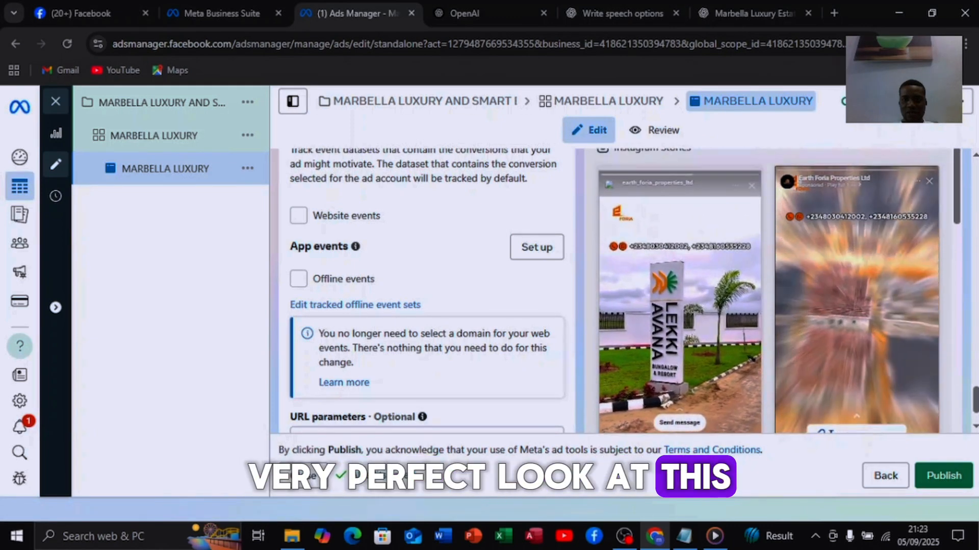
{"action": "scroll", "coordinate": [816, 301], "scroll_direction": "up", "scroll_amount": 1}
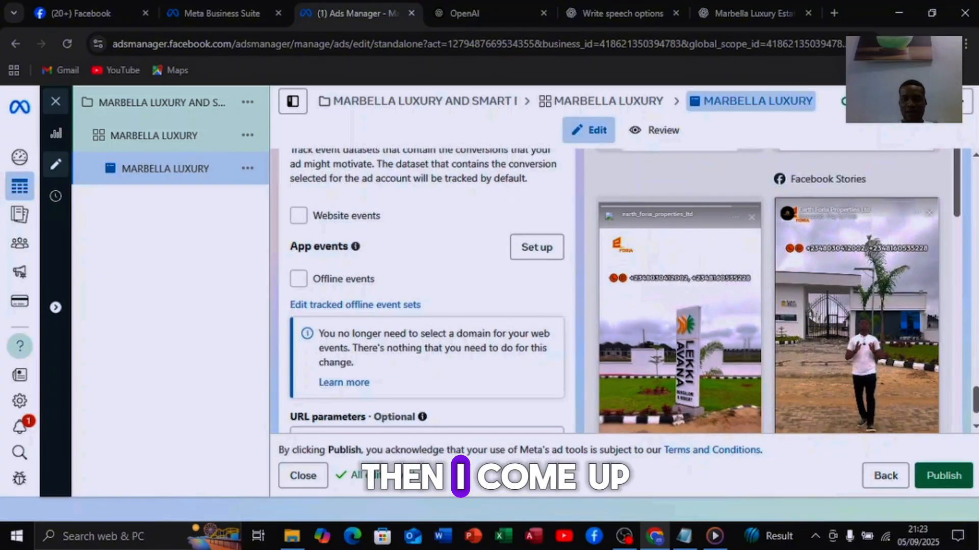
{"action": "scroll", "coordinate": [775, 291], "scroll_direction": "up", "scroll_amount": 2}
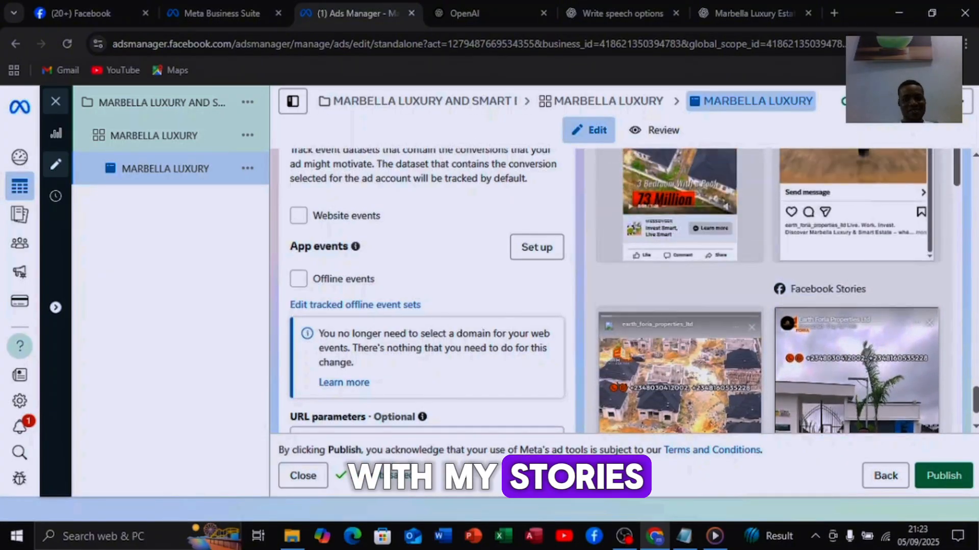
{"action": "scroll", "coordinate": [775, 291], "scroll_direction": "up", "scroll_amount": 3}
{"action": "scroll", "coordinate": [837, 291], "scroll_direction": "up", "scroll_amount": 1}
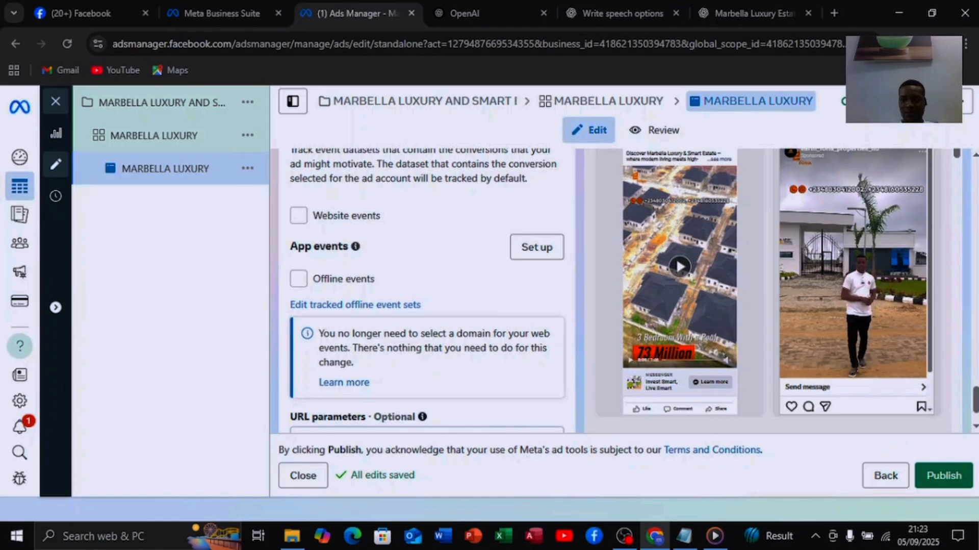
{"action": "scroll", "coordinate": [627, 291], "scroll_direction": "up", "scroll_amount": 2}
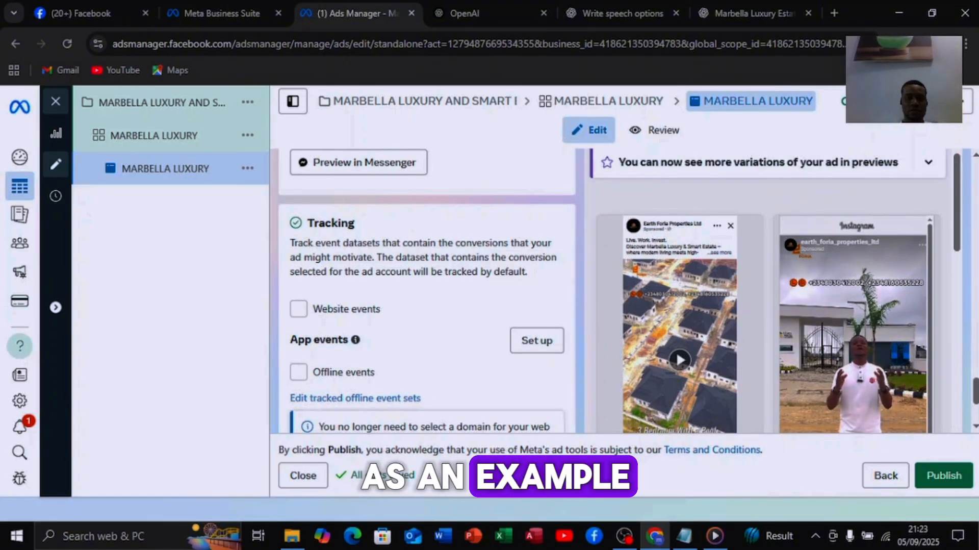
{"action": "scroll", "coordinate": [622, 290], "scroll_direction": "up", "scroll_amount": 6}
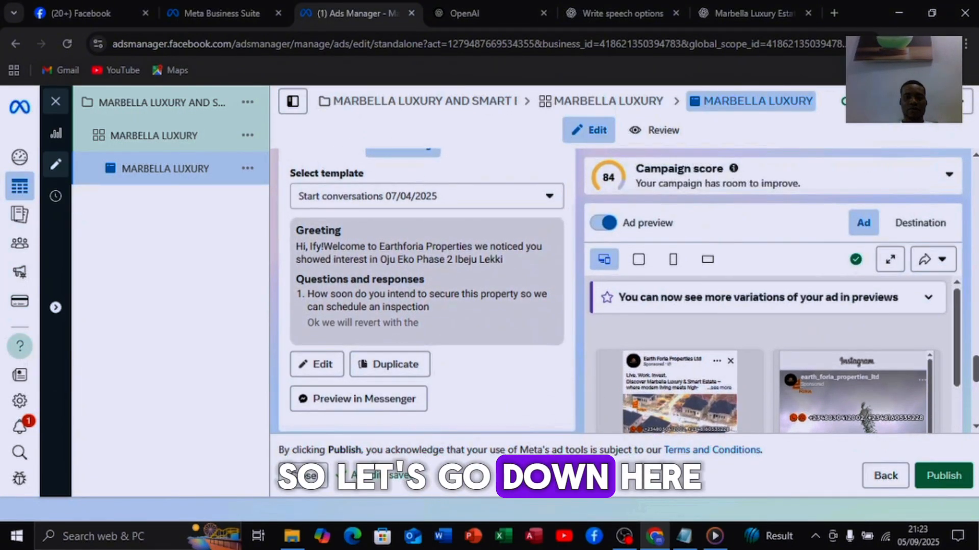
{"action": "scroll", "coordinate": [427, 291], "scroll_direction": "up", "scroll_amount": 6}
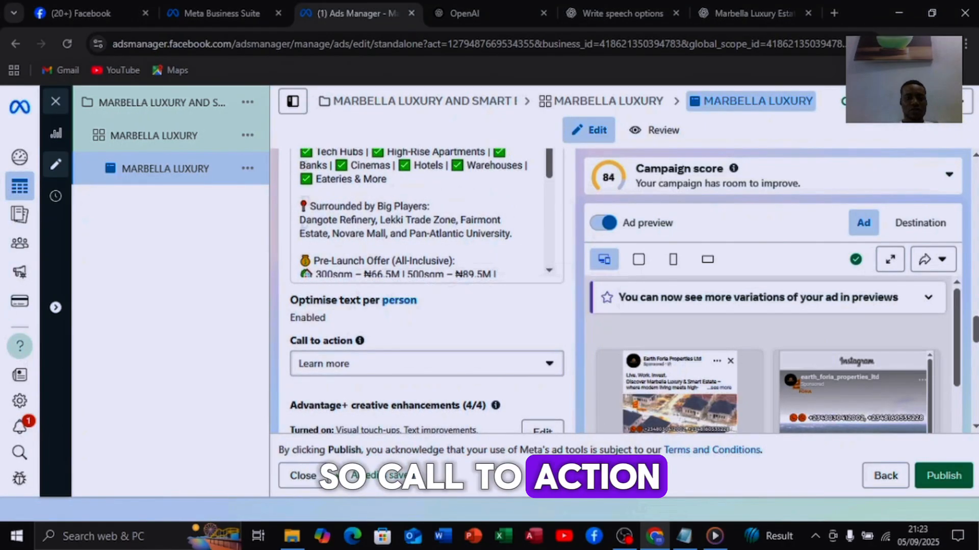
Look through the existing message templates and check the option for creating a new one
{"action": "scroll", "coordinate": [359, 336], "scroll_direction": "down", "scroll_amount": 1}
{"action": "scroll", "coordinate": [427, 291], "scroll_direction": "down", "scroll_amount": 4}
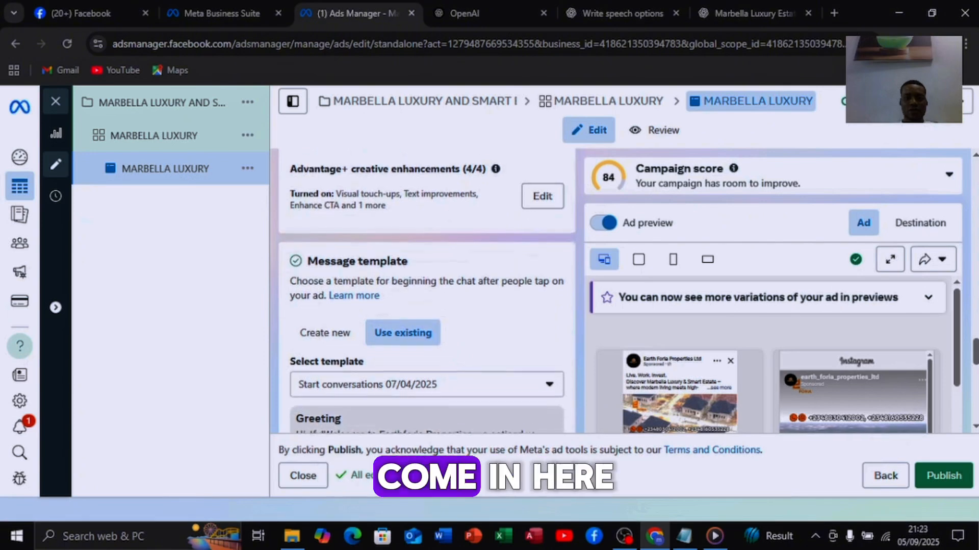
{"action": "scroll", "coordinate": [428, 290], "scroll_direction": "down", "scroll_amount": 3}
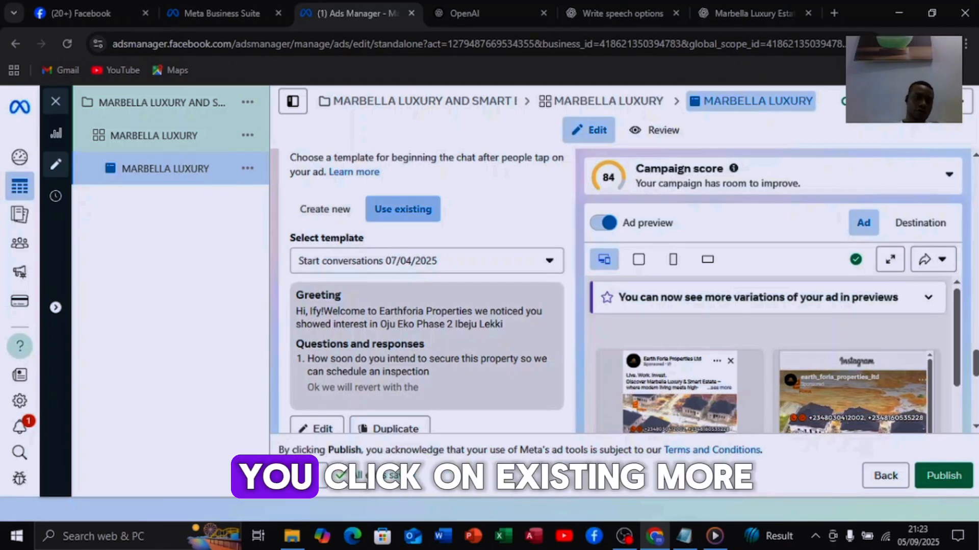
{"action": "left_click", "coordinate": [427, 261]}
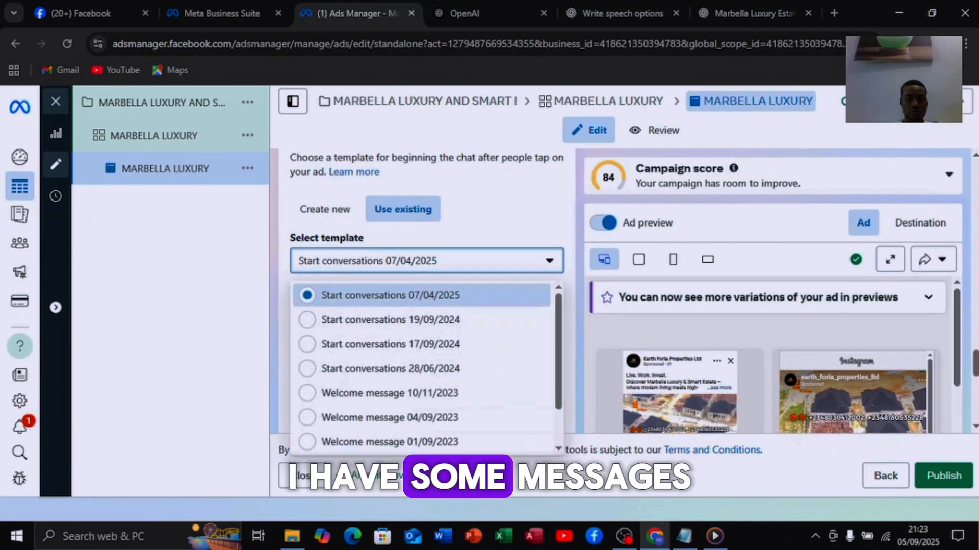
{"action": "scroll", "coordinate": [408, 393], "scroll_direction": "down", "scroll_amount": 1}
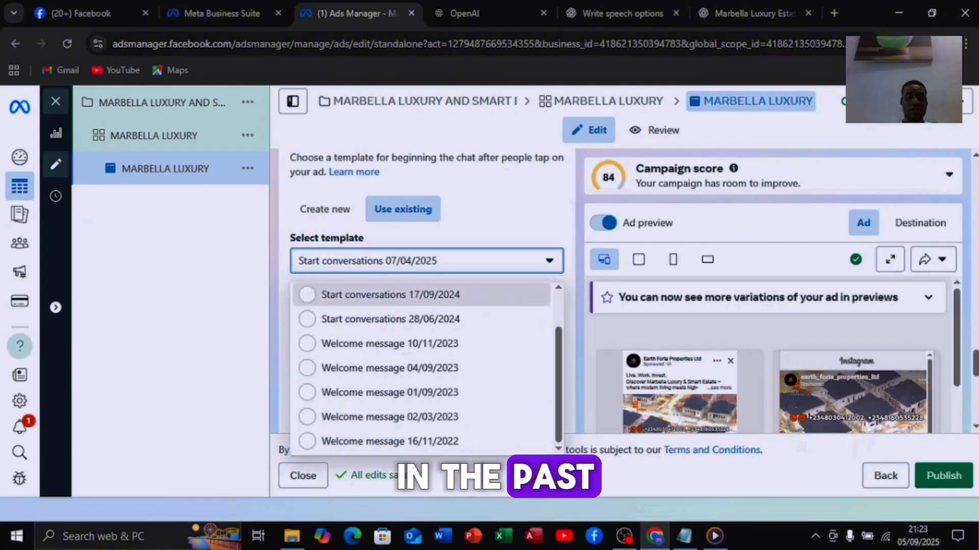
{"action": "left_click", "coordinate": [487, 214]}
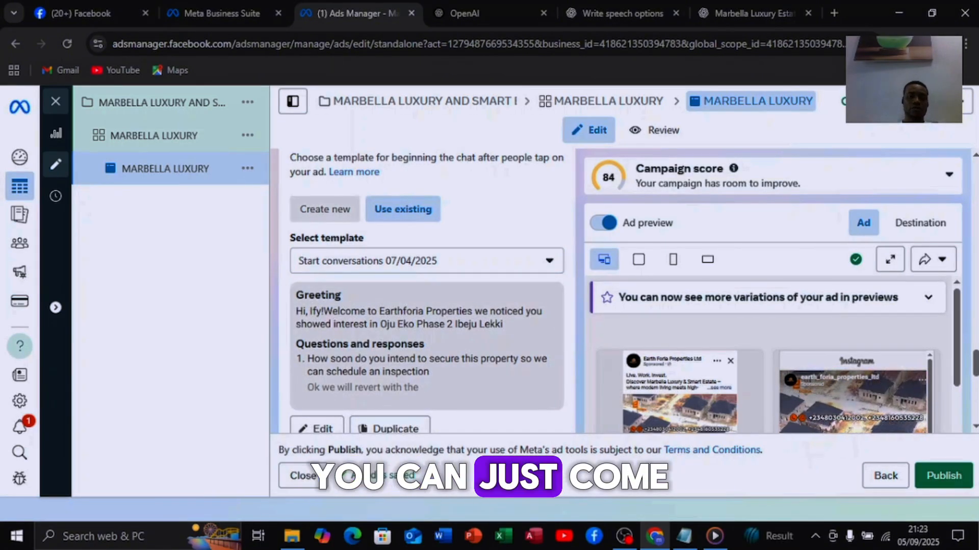
{"action": "left_click", "coordinate": [325, 209]}
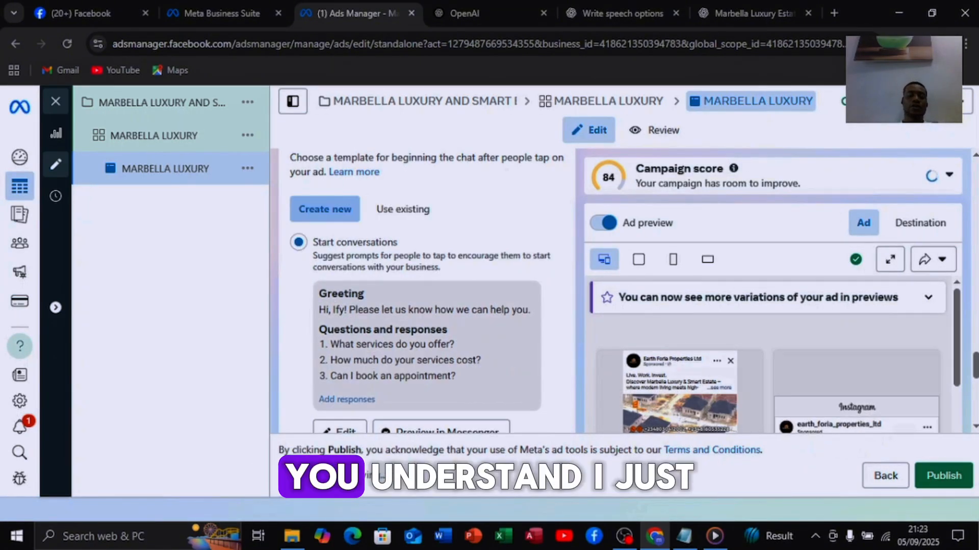
{"action": "left_click", "coordinate": [403, 209]}
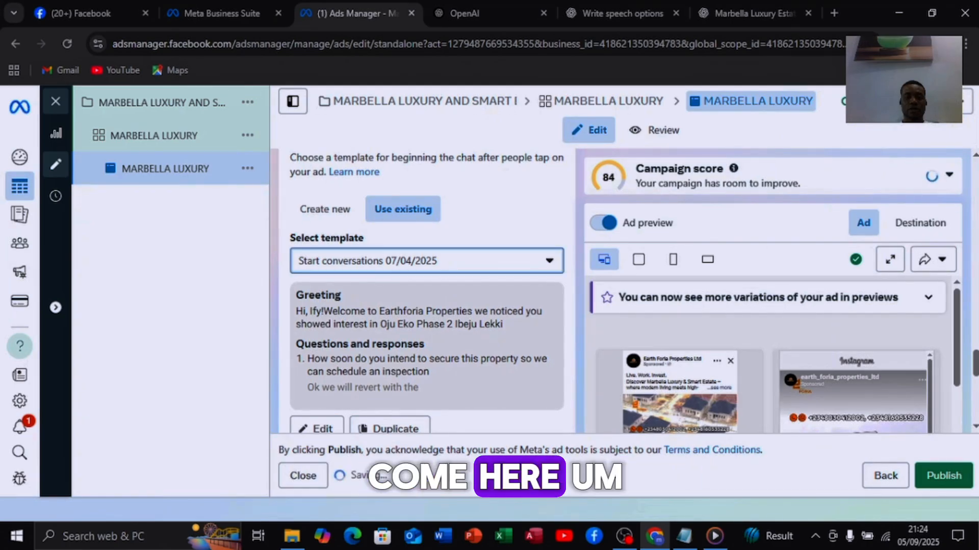
Choose the existing message template Start conversations 28/06/2024 and open it for editing
{"action": "left_click", "coordinate": [427, 261]}
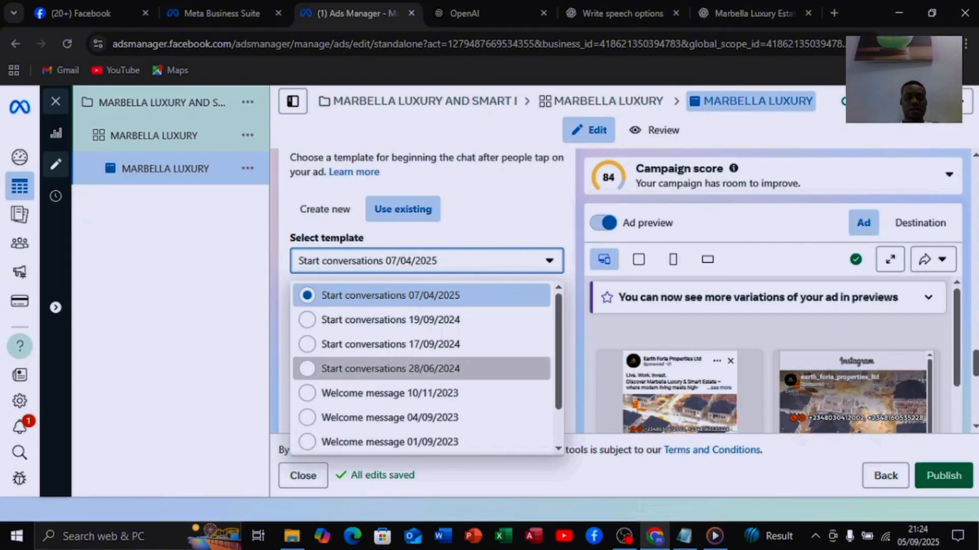
{"action": "left_click", "coordinate": [390, 368]}
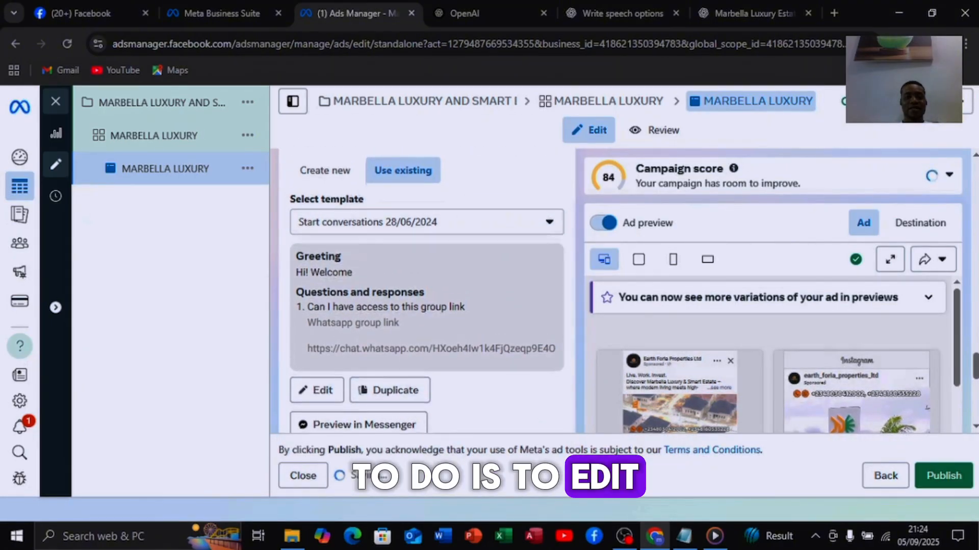
{"action": "scroll", "coordinate": [427, 286], "scroll_direction": "down", "scroll_amount": 2}
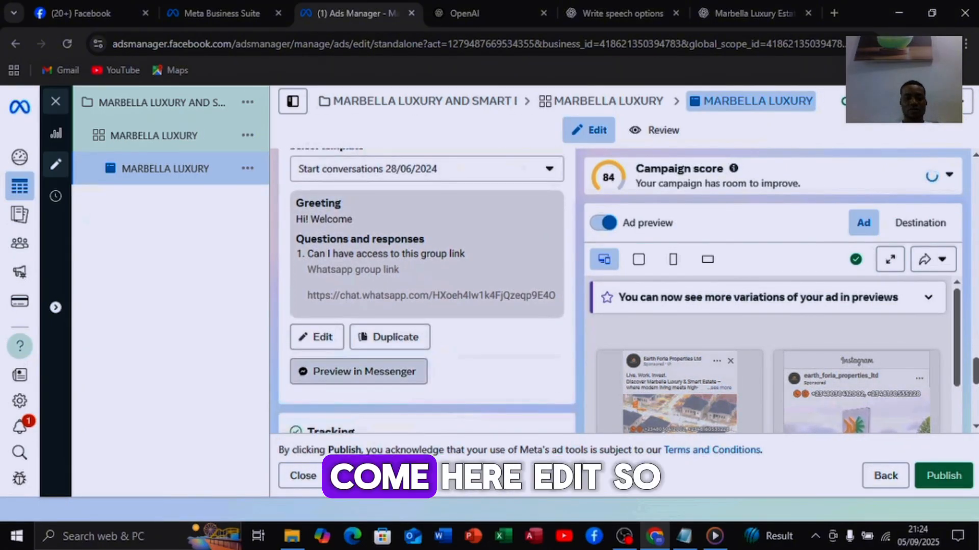
{"action": "left_click", "coordinate": [317, 337]}
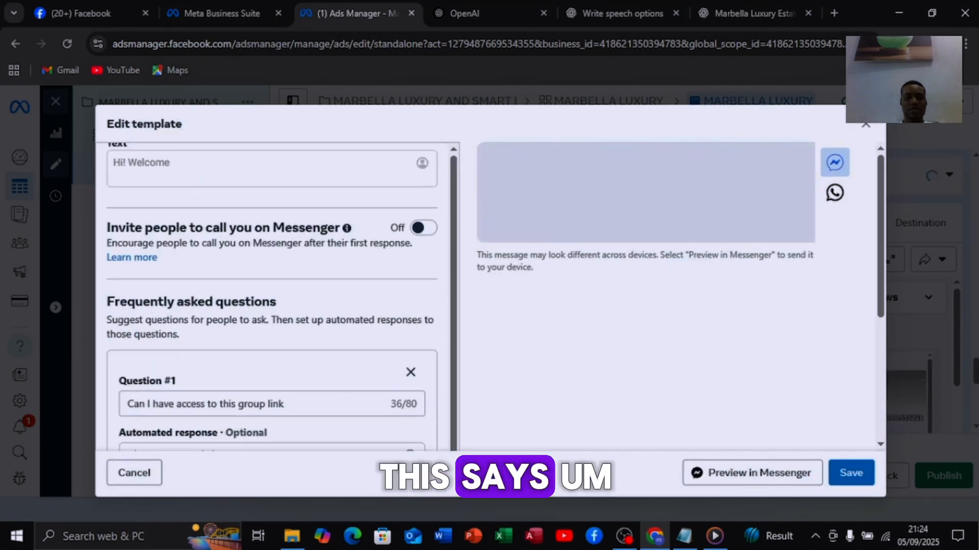
Extend the template's greeting to read "Hi! Welcome to earthforia properties limited we noticed you intrested in the Marbella Luxury and smart estate"
{"action": "scroll", "coordinate": [272, 296], "scroll_direction": "up", "scroll_amount": 2}
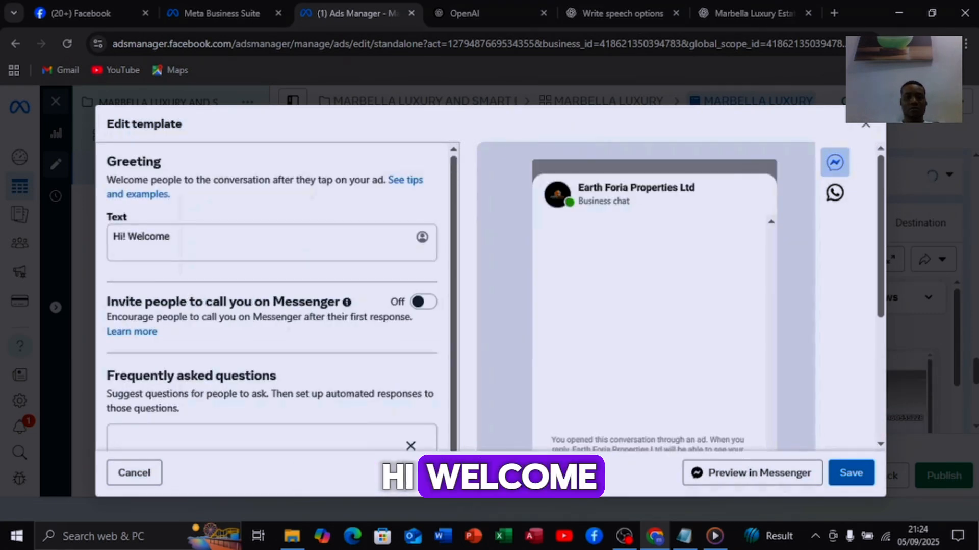
{"action": "left_click", "coordinate": [173, 237]}
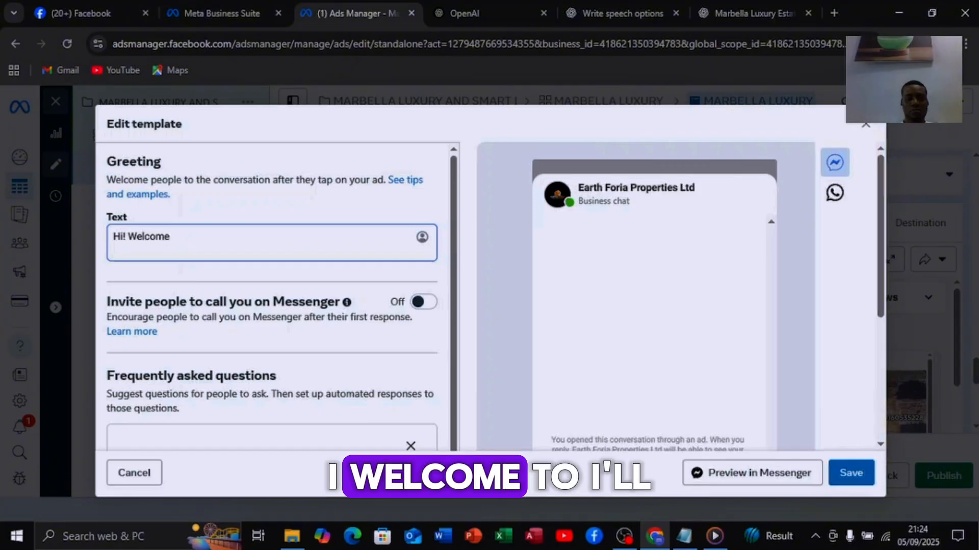
{"action": "type", "text": "to ear"}
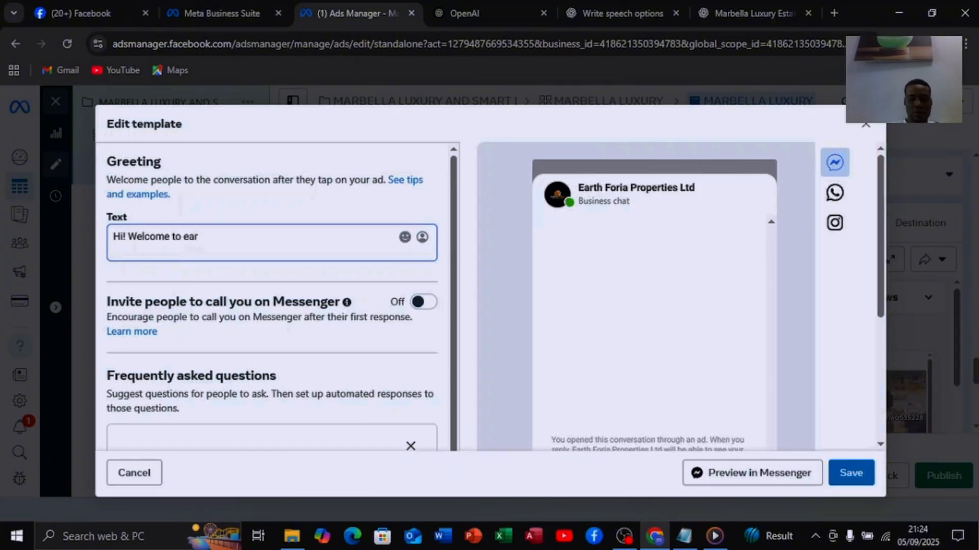
{"action": "type", "text": "thforia"}
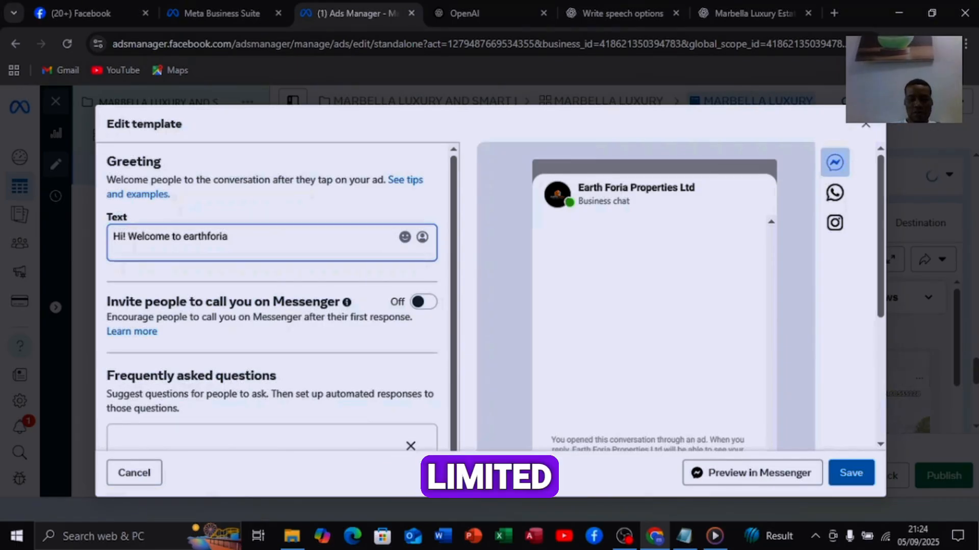
{"action": "type", "text": " properties limited"}
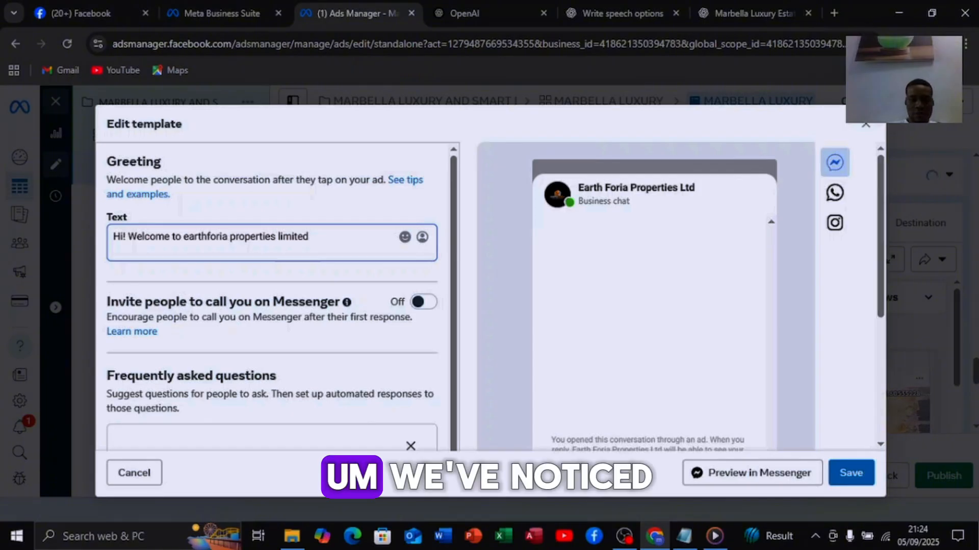
{"action": "type", "text": " we n"}
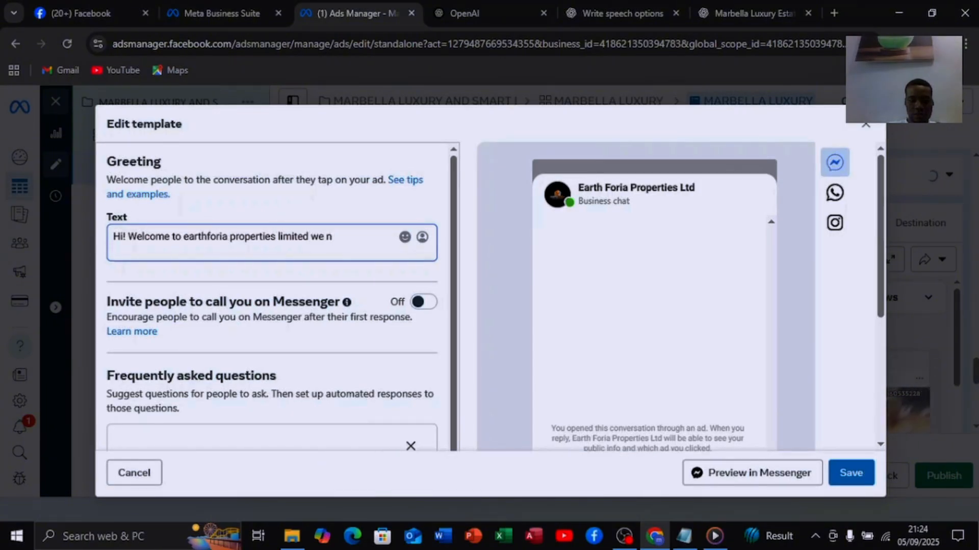
{"action": "type", "text": "oticed "}
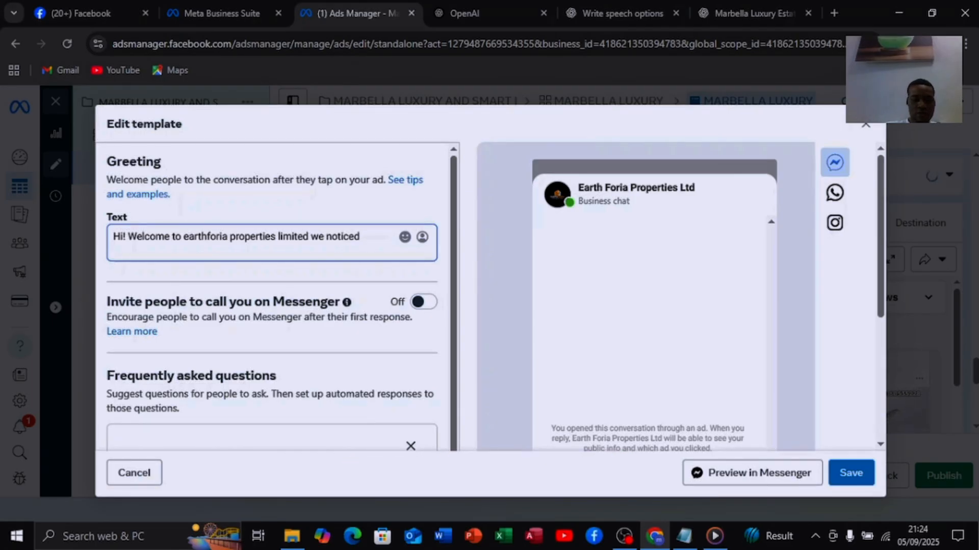
{"action": "type", "text": "you intres"}
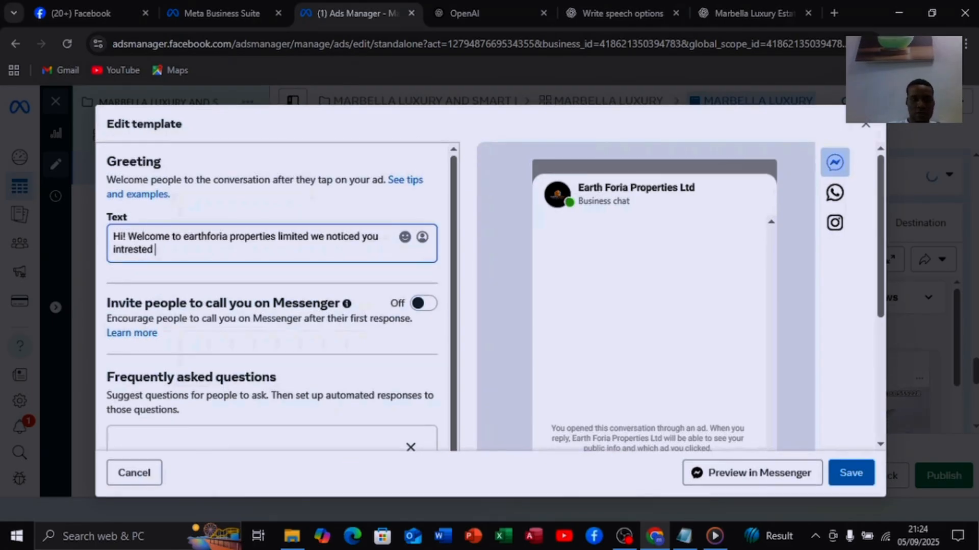
{"action": "type", "text": "ted "}
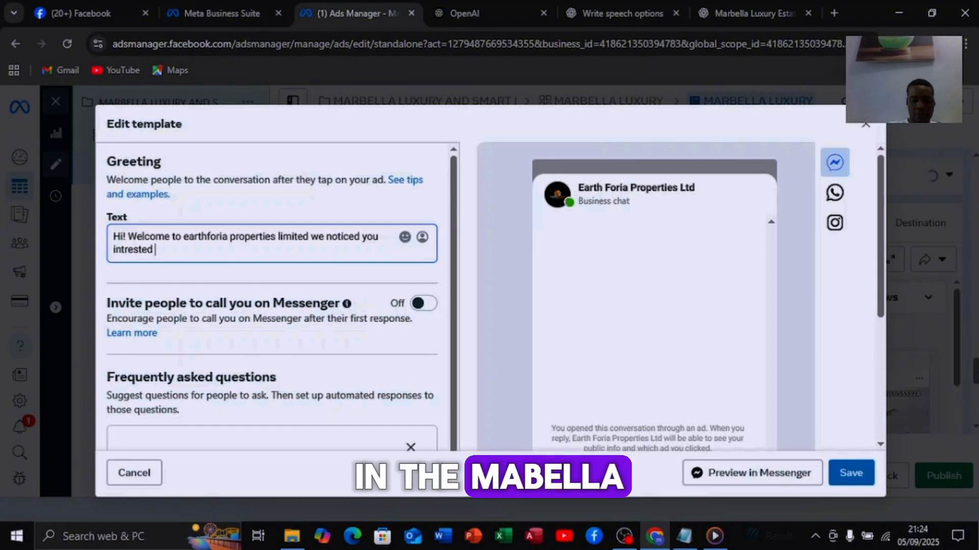
{"action": "type", "text": "in the M"}
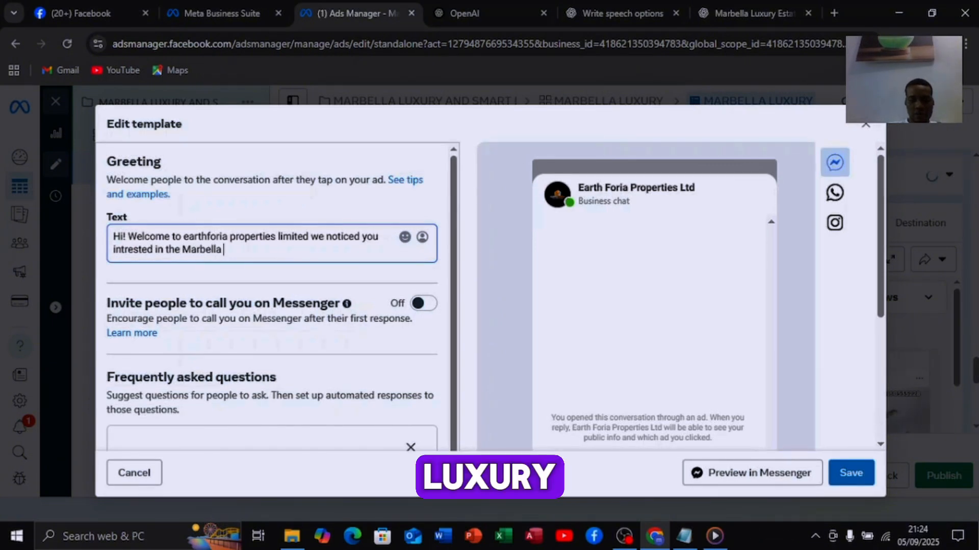
{"action": "type", "text": "arbella "}
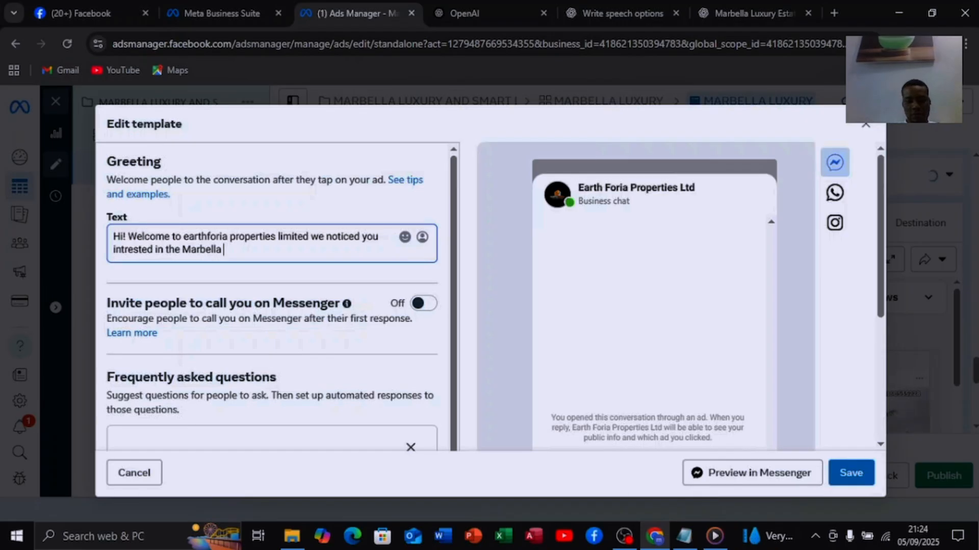
{"action": "type", "text": "Luxury and smar"}
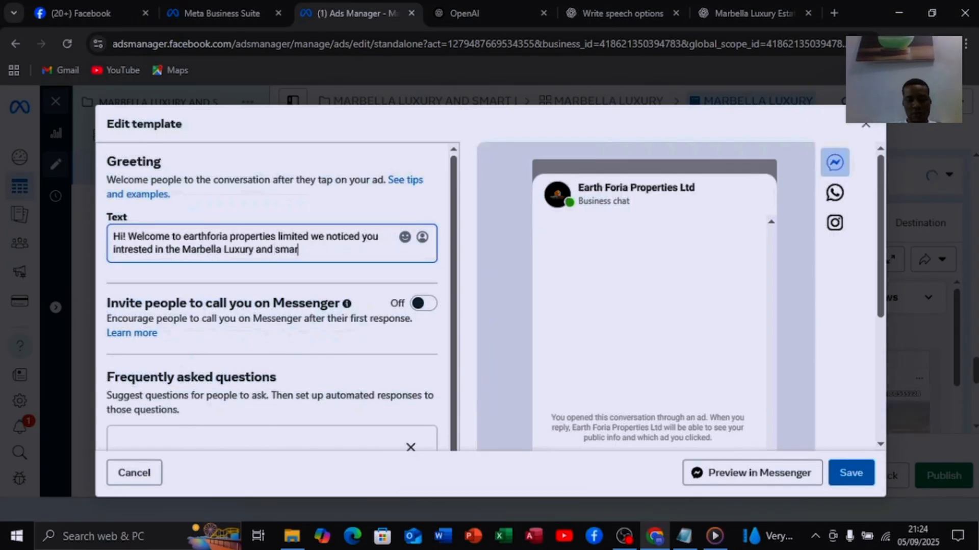
{"action": "type", "text": "t estate"}
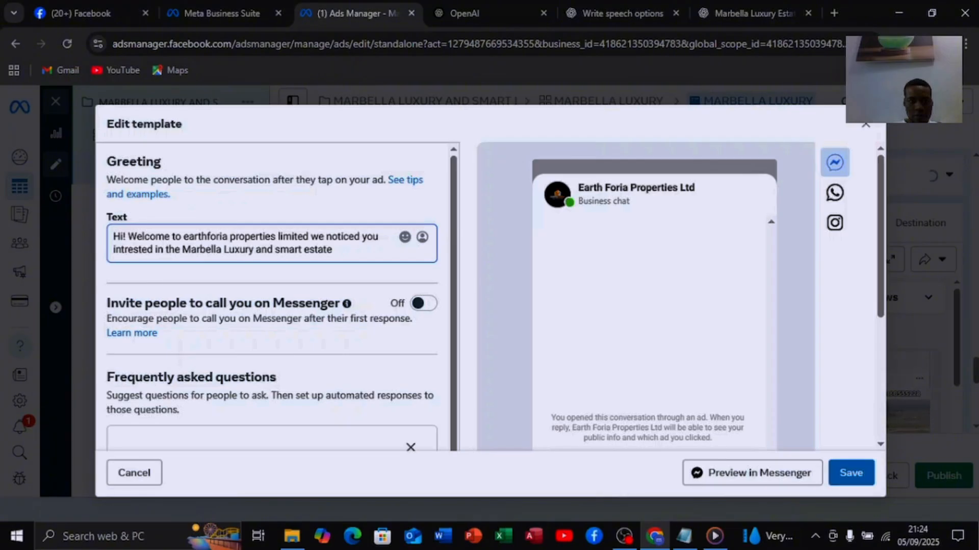
{"action": "right_click", "coordinate": [132, 250]}
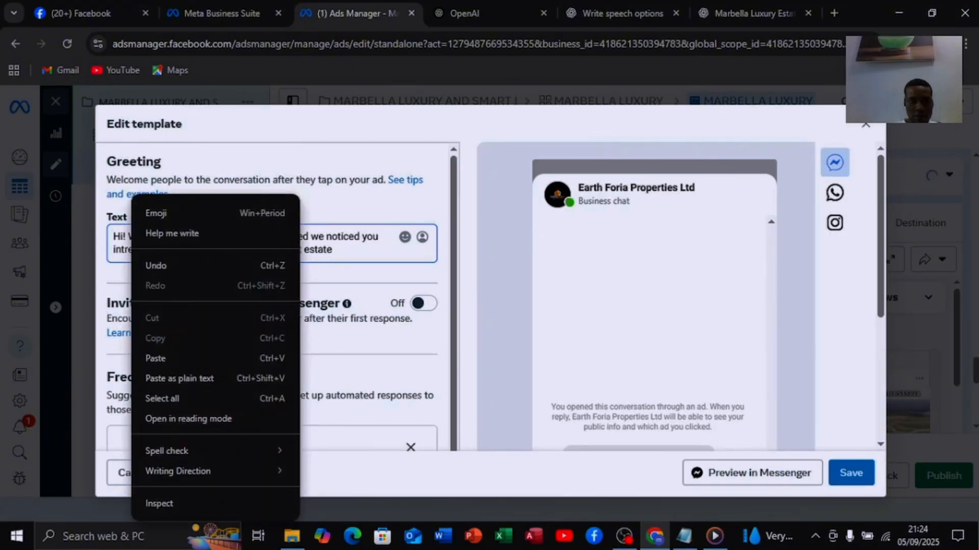
{"action": "left_click", "coordinate": [128, 249]}
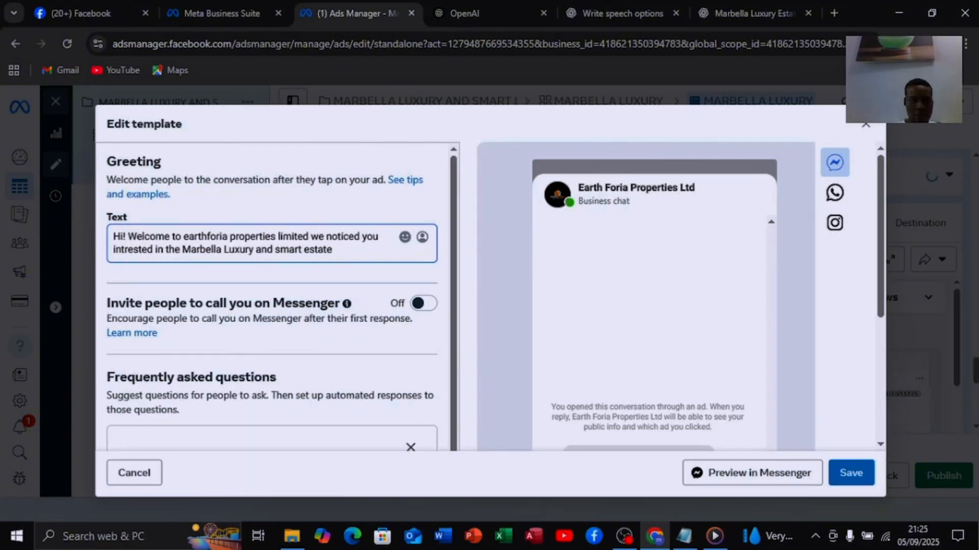
{"action": "scroll", "coordinate": [128, 249], "scroll_direction": "down", "scroll_amount": 2}
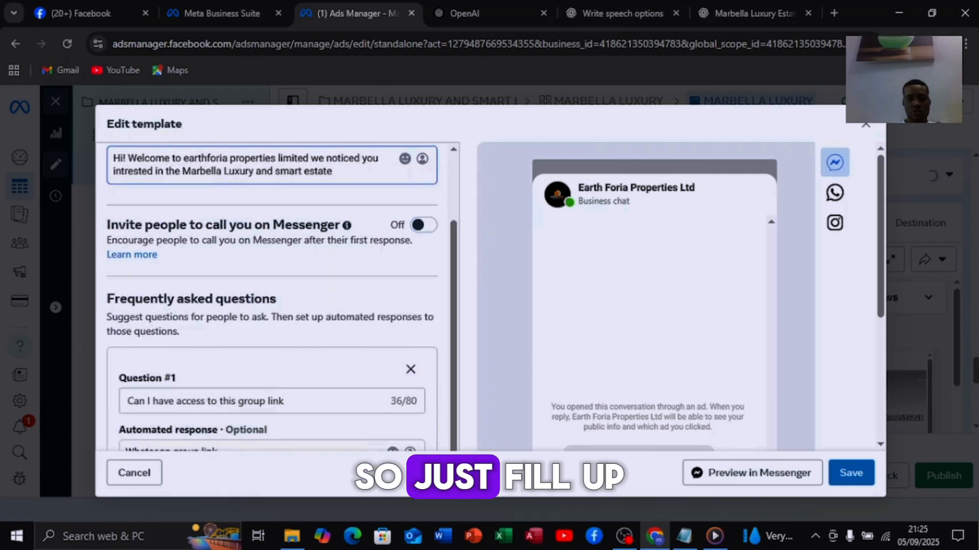
Check the template's frequently asked question and its automated WhatsApp group response, and save the edited message template
{"action": "scroll", "coordinate": [278, 306], "scroll_direction": "down", "scroll_amount": 3}
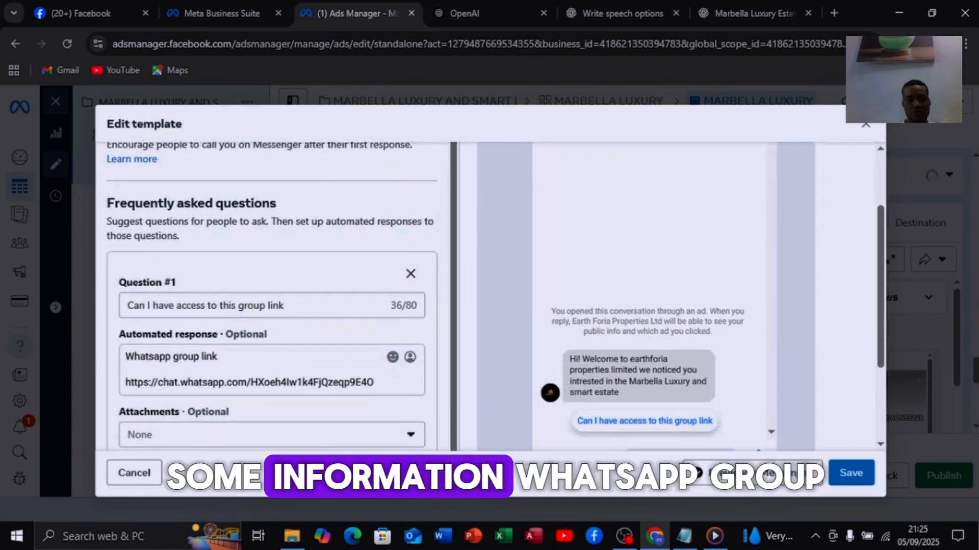
{"action": "scroll", "coordinate": [278, 306], "scroll_direction": "down", "scroll_amount": 1}
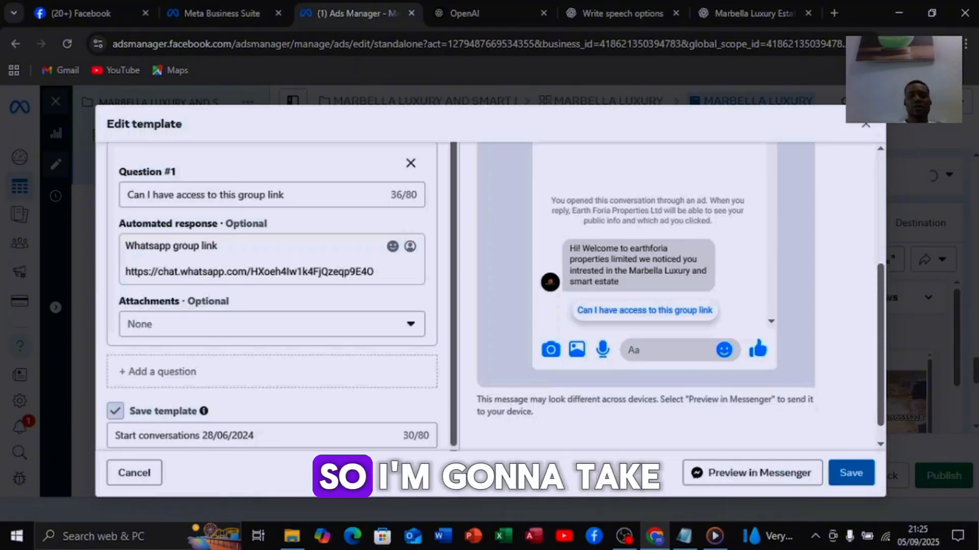
{"action": "scroll", "coordinate": [278, 306], "scroll_direction": "up", "scroll_amount": 1}
{"action": "scroll", "coordinate": [278, 306], "scroll_direction": "up", "scroll_amount": 3}
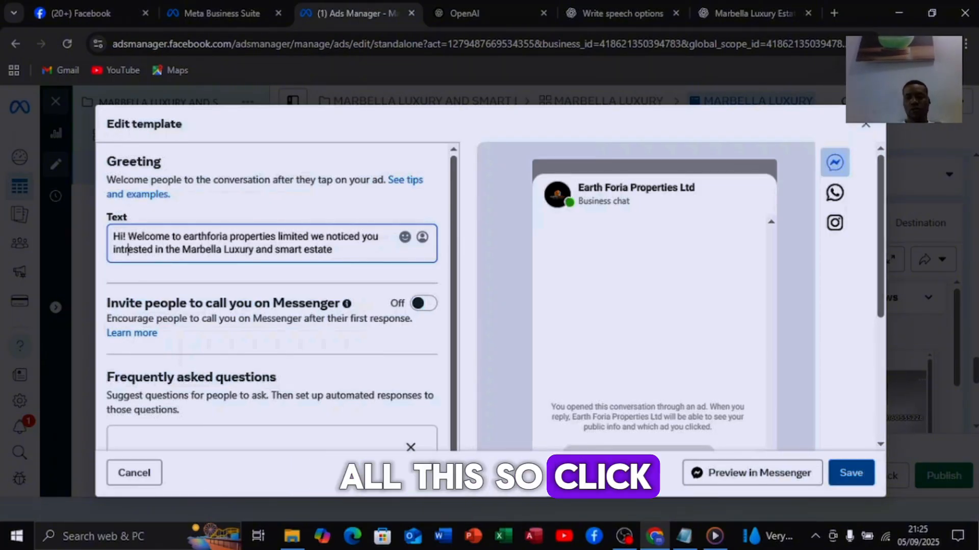
{"action": "left_click", "coordinate": [851, 472]}
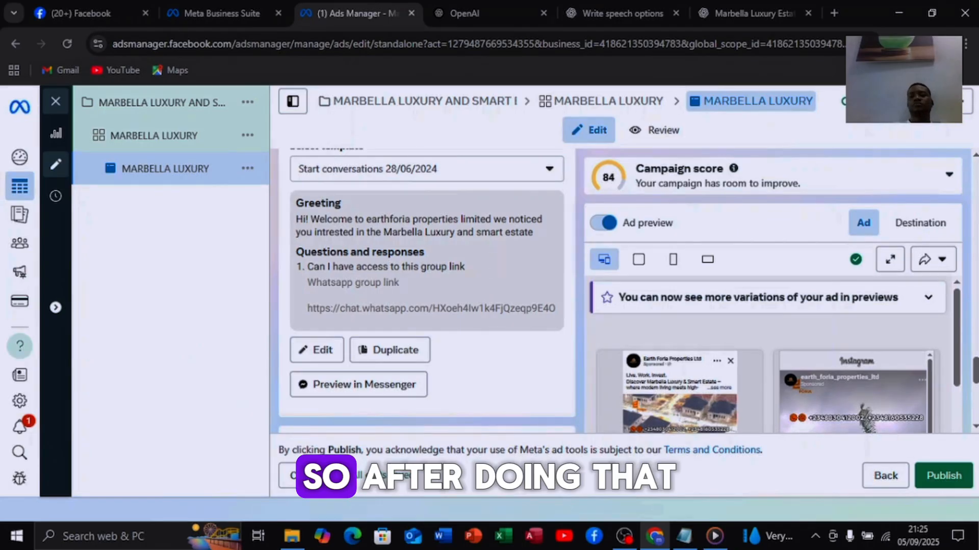
Review the ad's tracking settings and the campaign settings through Special Ad Categories, and open the MARBELLA LUXURY ad set
{"action": "scroll", "coordinate": [428, 290], "scroll_direction": "down", "scroll_amount": 7}
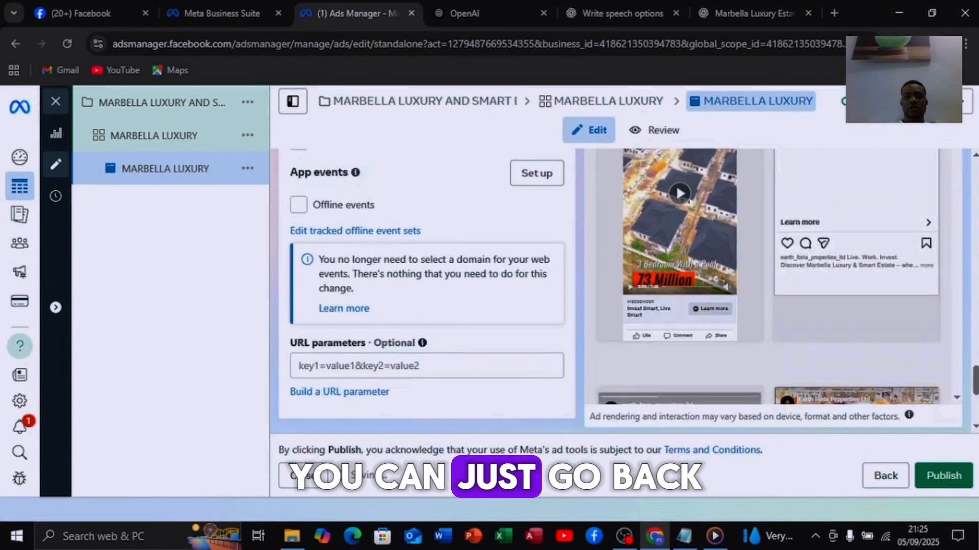
{"action": "scroll", "coordinate": [428, 290], "scroll_direction": "up", "scroll_amount": 20}
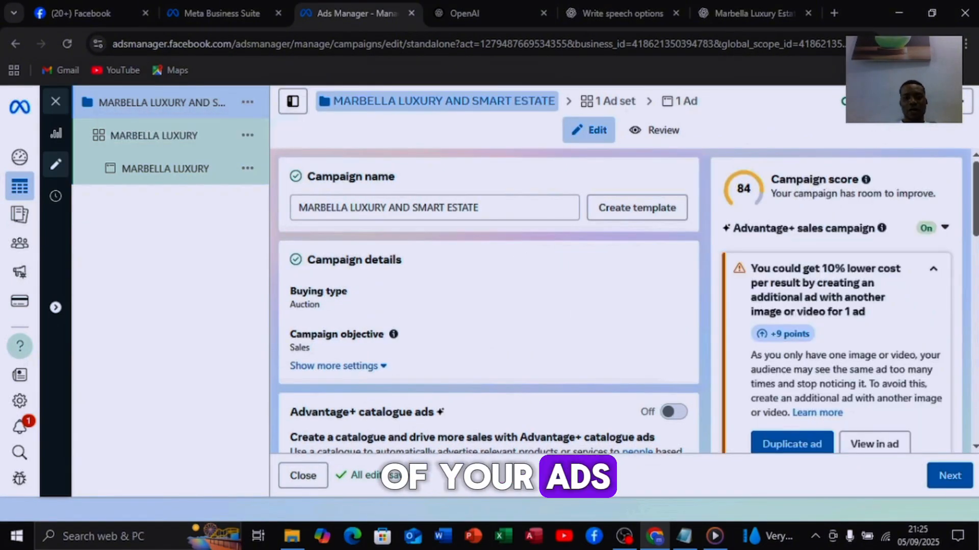
{"action": "scroll", "coordinate": [488, 301], "scroll_direction": "down", "scroll_amount": 15}
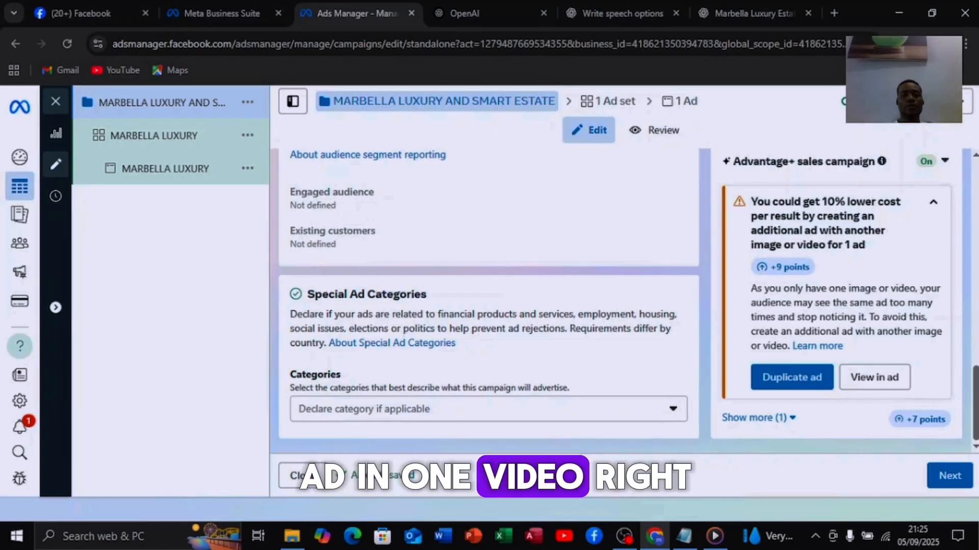
{"action": "left_click", "coordinate": [153, 135]}
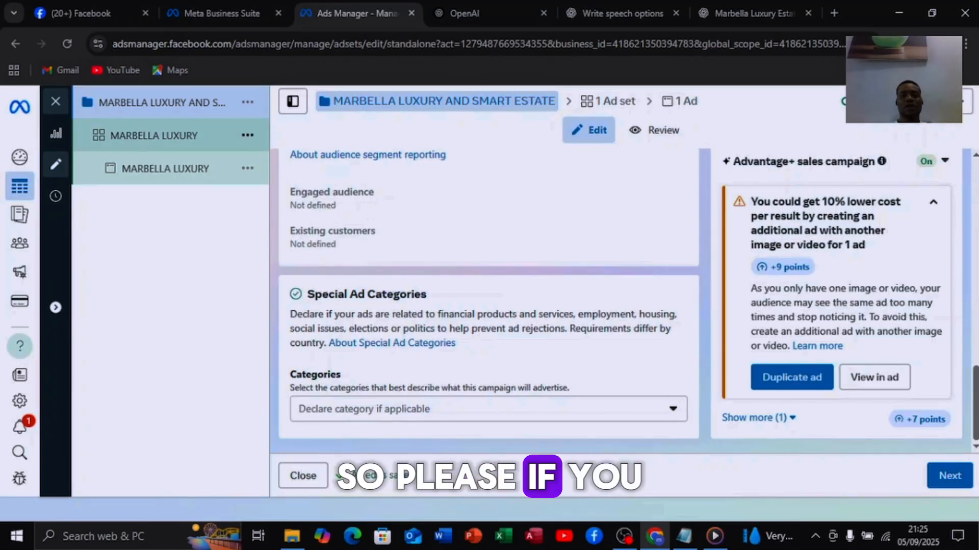